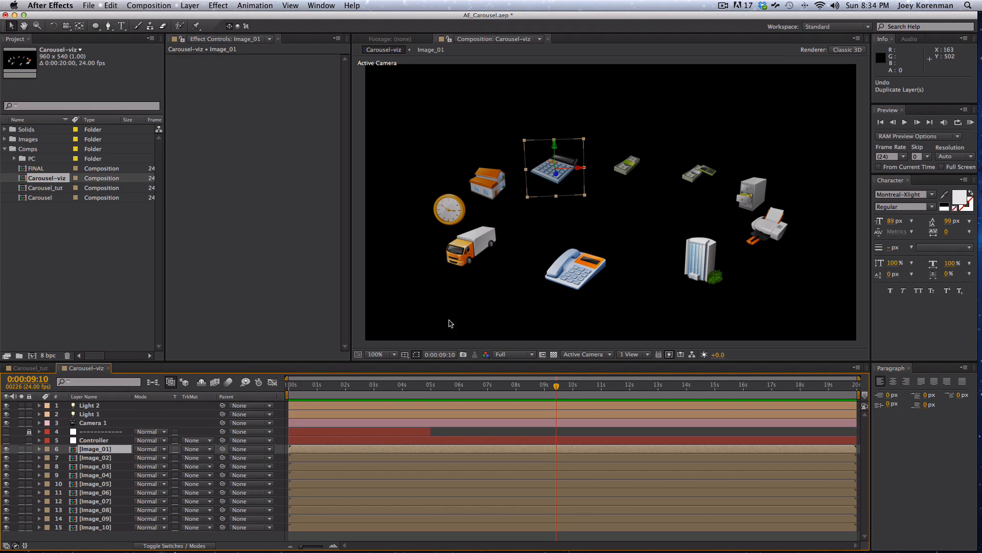
# Orbit the camera around the carousel and examine the Controller layer, the Image_01 precomp and the Image_02 to Image_04 layers
pyautogui.press('c')
pyautogui.moveTo(601, 217); pyautogui.dragTo(552, 206)
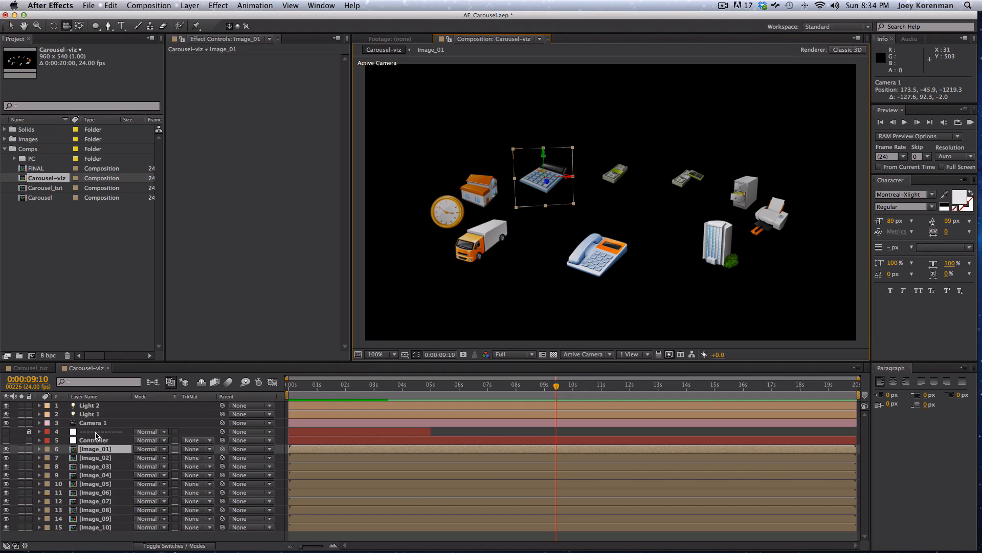
pyautogui.click(96, 441)
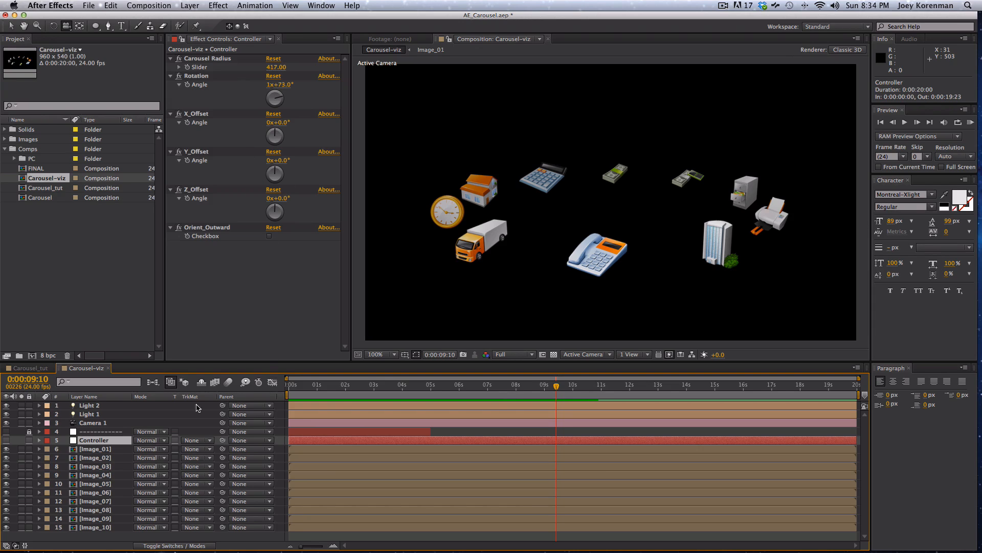
pyautogui.doubleClick(108, 449)
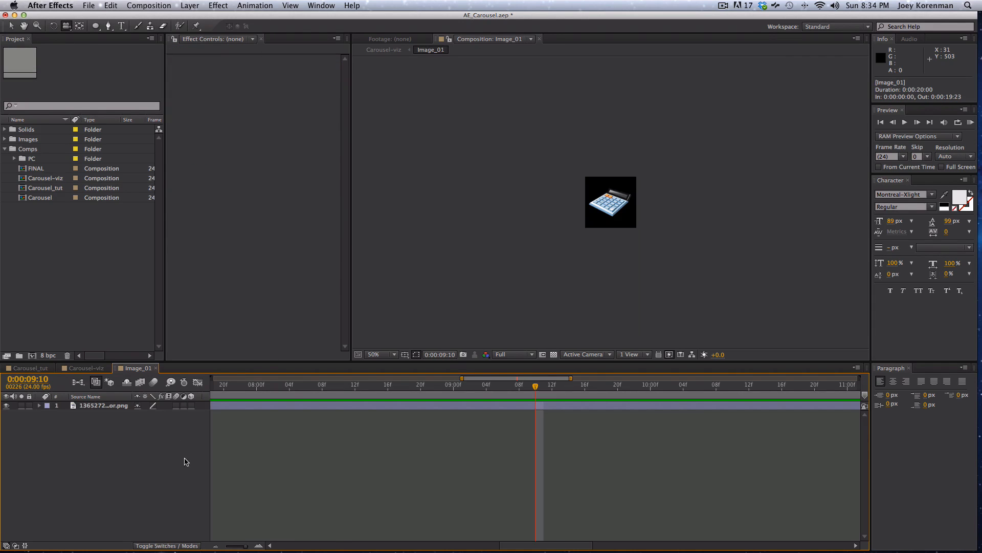
pyautogui.press('super+w')
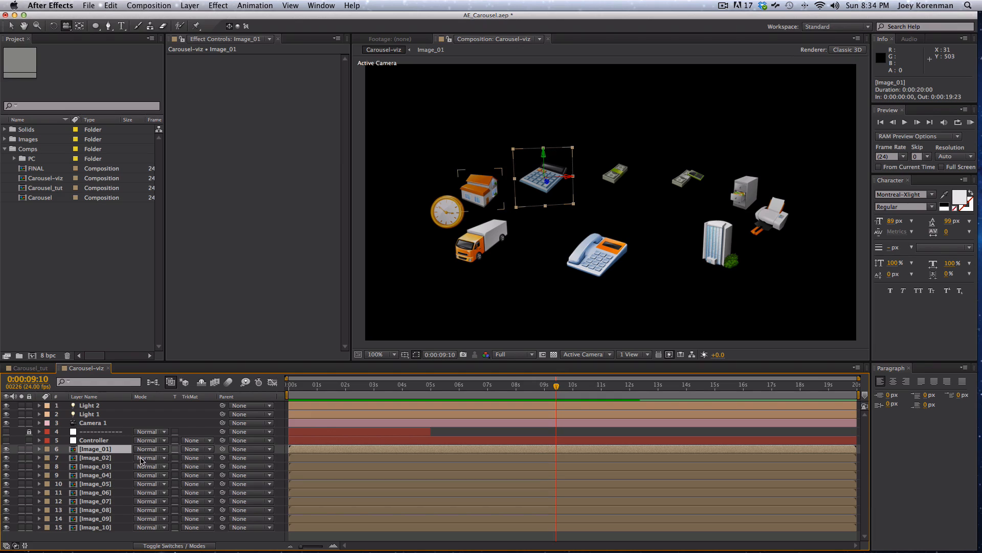
pyautogui.click(107, 459)
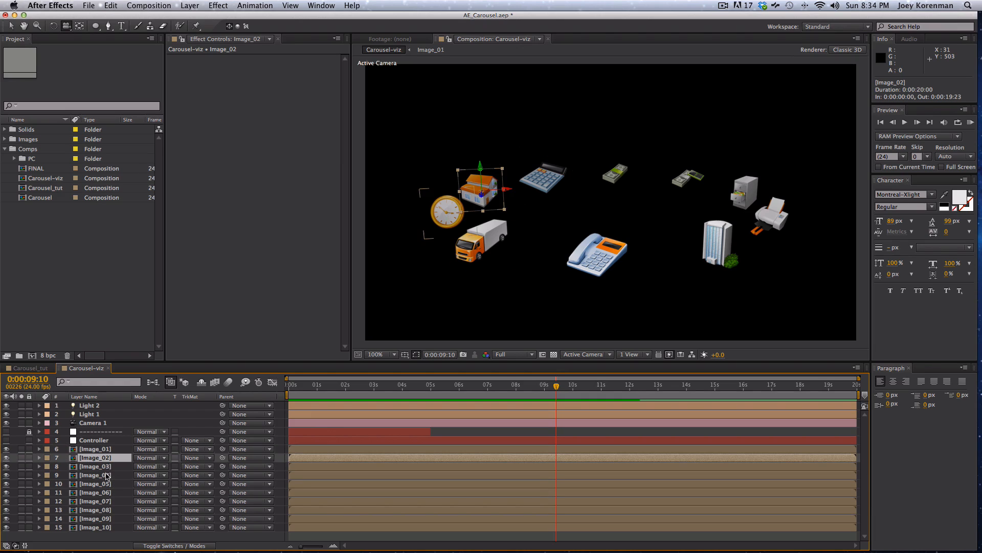
pyautogui.click(106, 467)
pyautogui.click(105, 476)
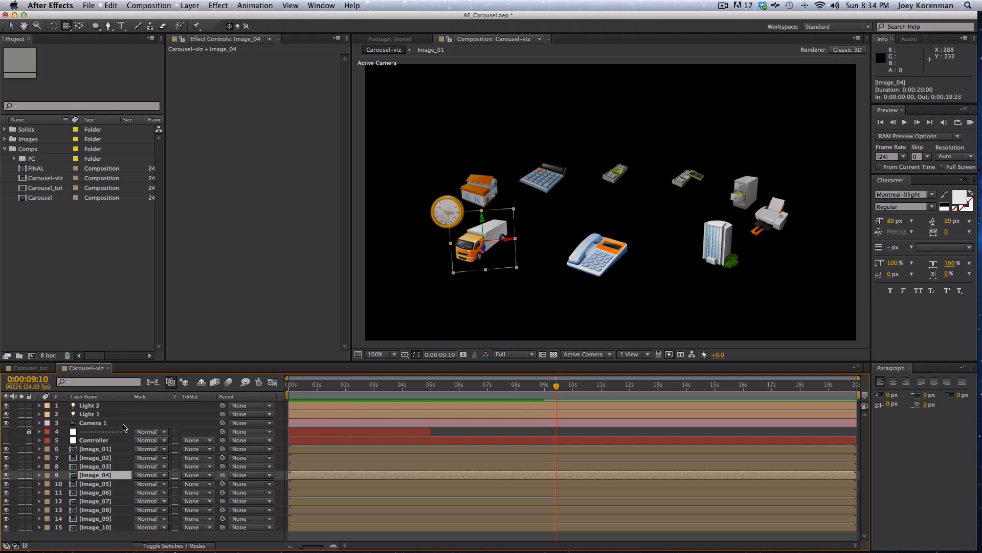
pyautogui.click(105, 440)
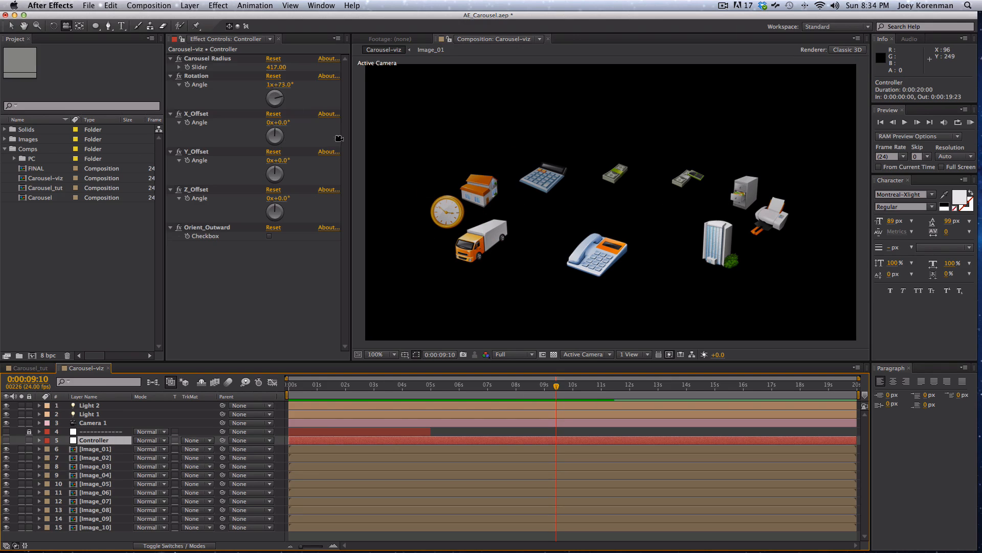
# Set the Controller's Carousel Radius to 415, Rotation to 1x+126° and X_Offset to -81°, with the camera orbited above the carousel
pyautogui.moveTo(275, 68); pyautogui.dragTo(291, 86)
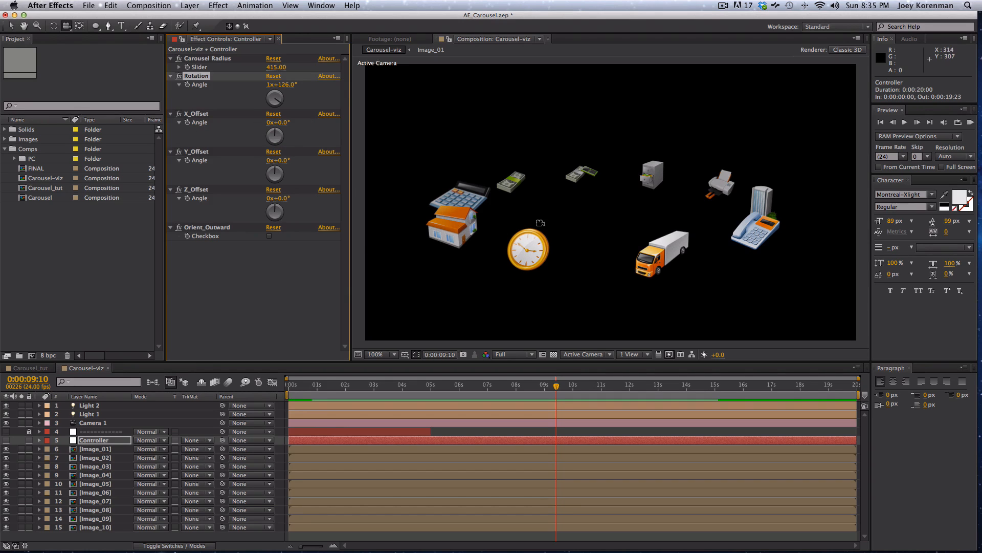
pyautogui.moveTo(599, 186); pyautogui.dragTo(597, 330)
pyautogui.moveTo(281, 122); pyautogui.dragTo(254, 138)
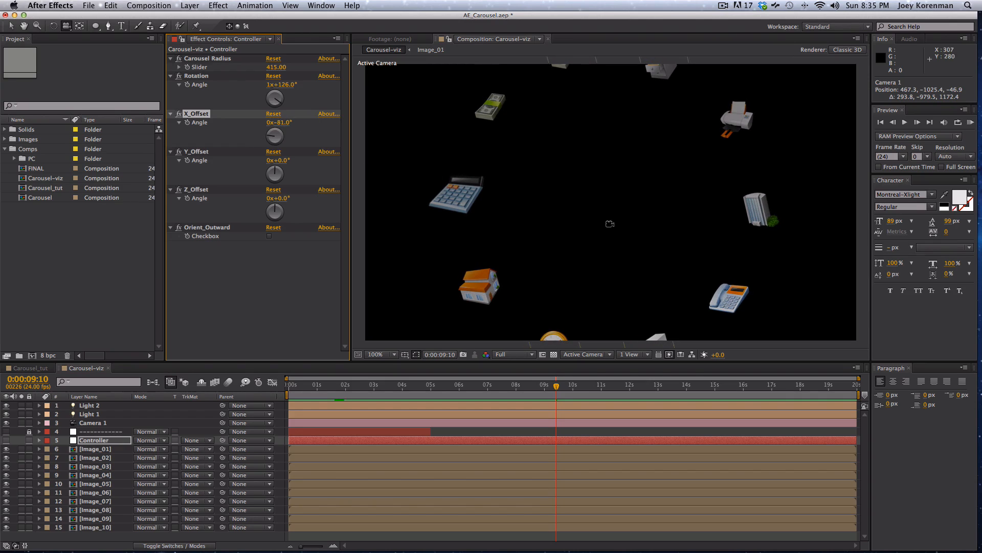
# Pull Camera 1 back, then set the Controller's Carousel Radius to 292, Z_Offset to 20° and Rotation to 1x+141°
pyautogui.press('c')
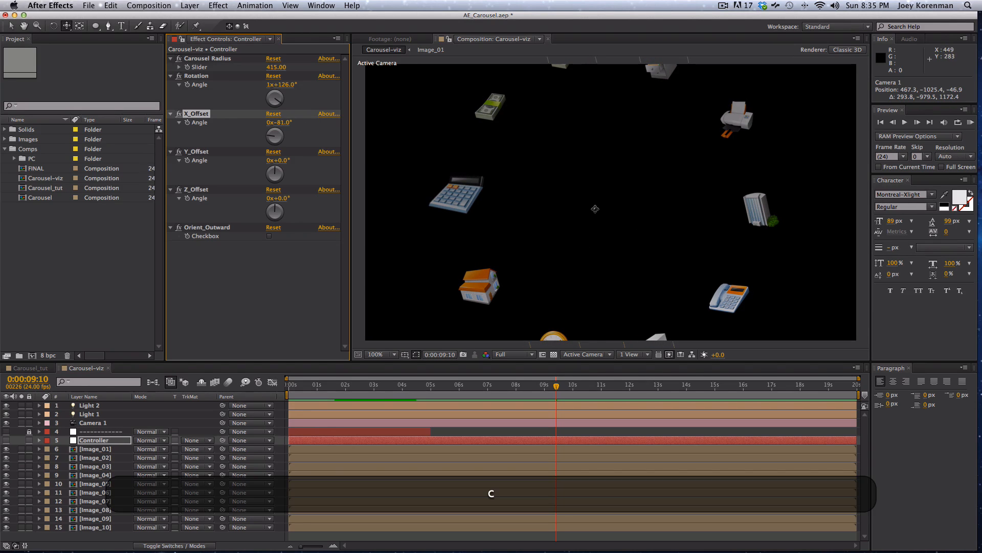
pyautogui.press('c')
pyautogui.moveTo(601, 204); pyautogui.dragTo(566, 234)
pyautogui.moveTo(281, 82); pyautogui.dragTo(256, 98)
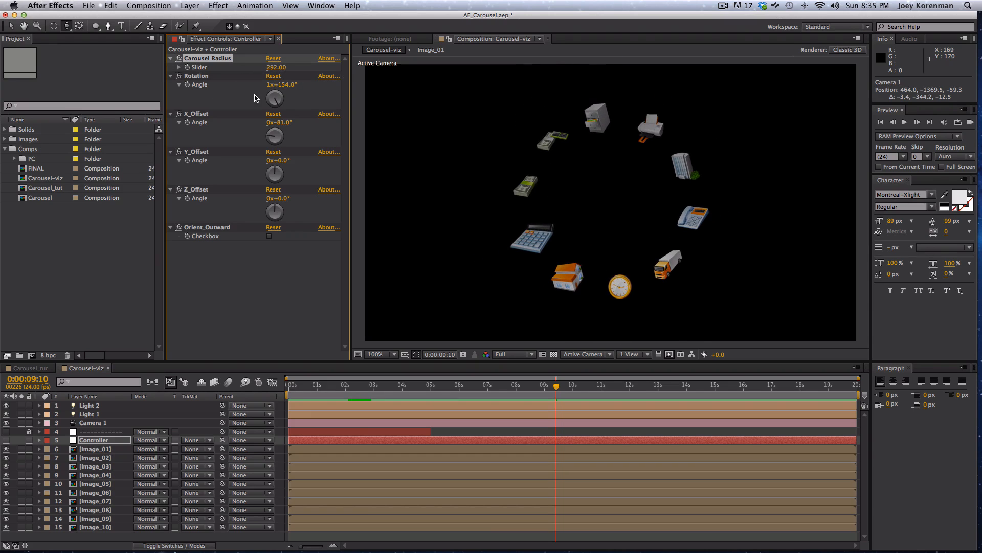
pyautogui.moveTo(277, 198); pyautogui.dragTo(281, 190)
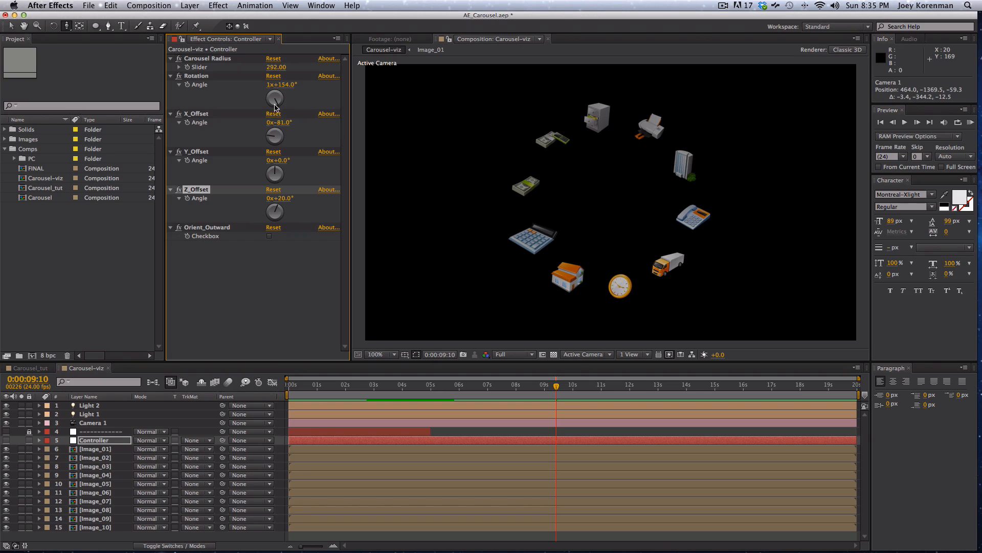
pyautogui.moveTo(296, 82); pyautogui.dragTo(289, 83)
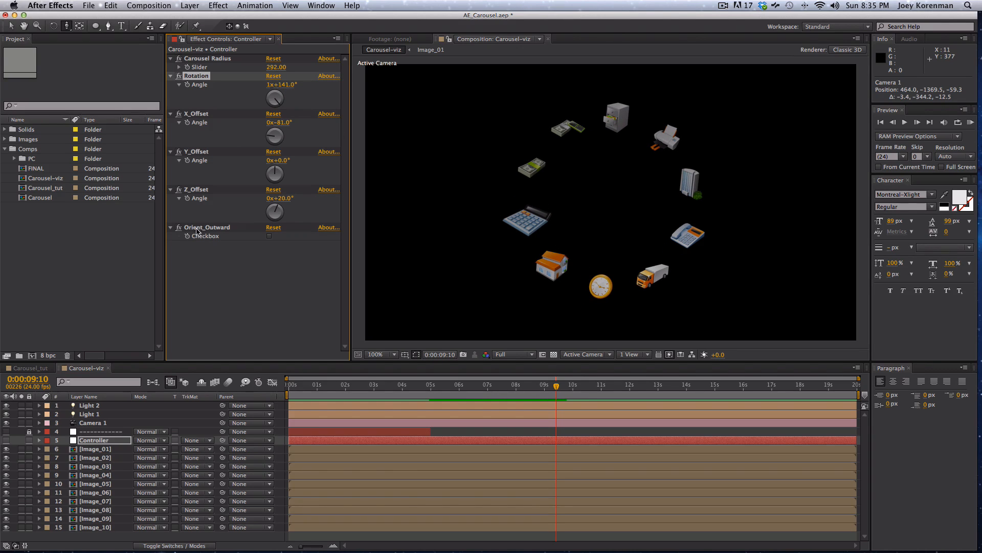
# Turn on Orient_Outward for the Controller, and set its Z_Offset to -22° and Rotation to 1x+73°
pyautogui.click(270, 236)
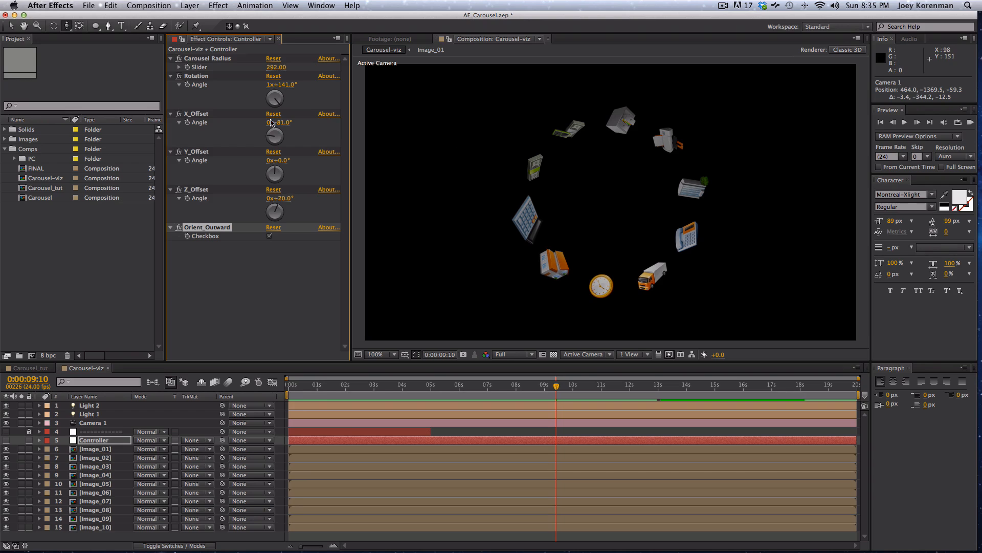
pyautogui.moveTo(283, 198); pyautogui.dragTo(265, 199)
pyautogui.moveTo(279, 84); pyautogui.dragTo(254, 96)
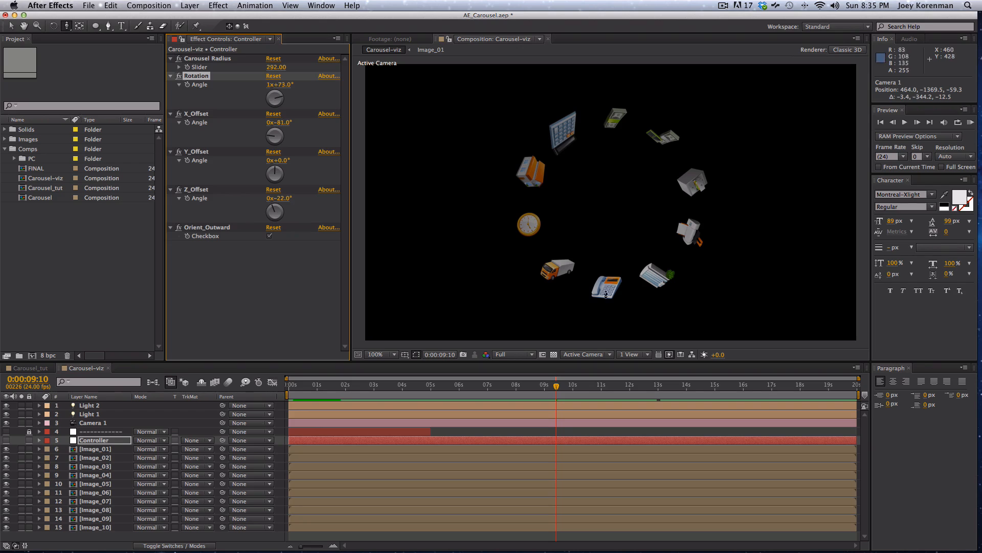
# Move Camera 1 close to the front images and set the Controller's Rotation to 1x+144°
pyautogui.moveTo(617, 287); pyautogui.dragTo(616, 235)
pyautogui.press('c')
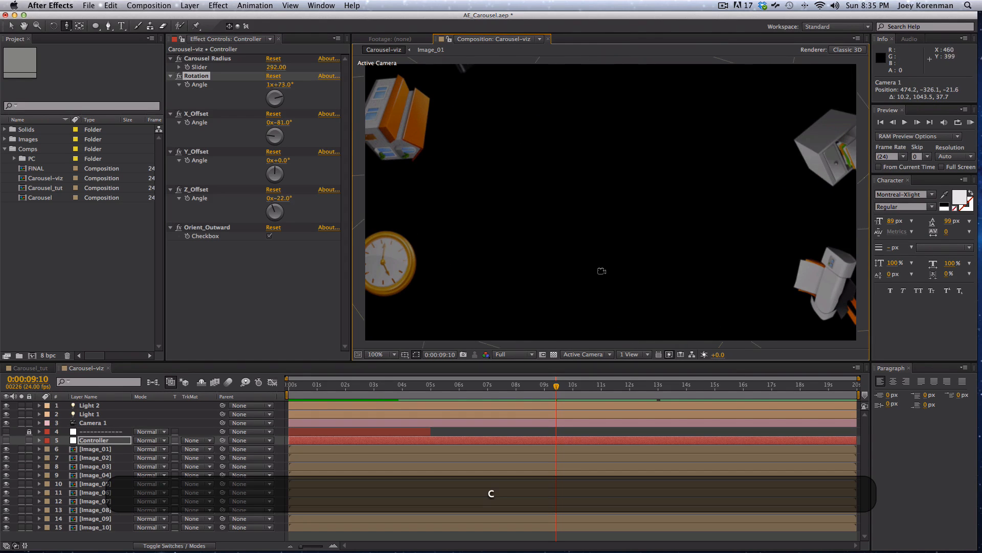
pyautogui.moveTo(604, 299); pyautogui.dragTo(604, 95)
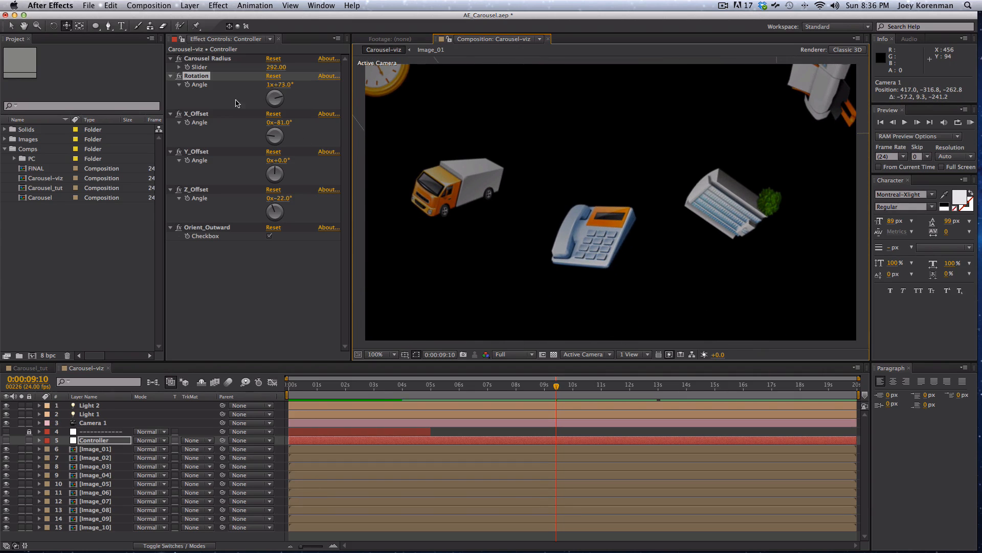
pyautogui.moveTo(282, 85); pyautogui.dragTo(311, 79)
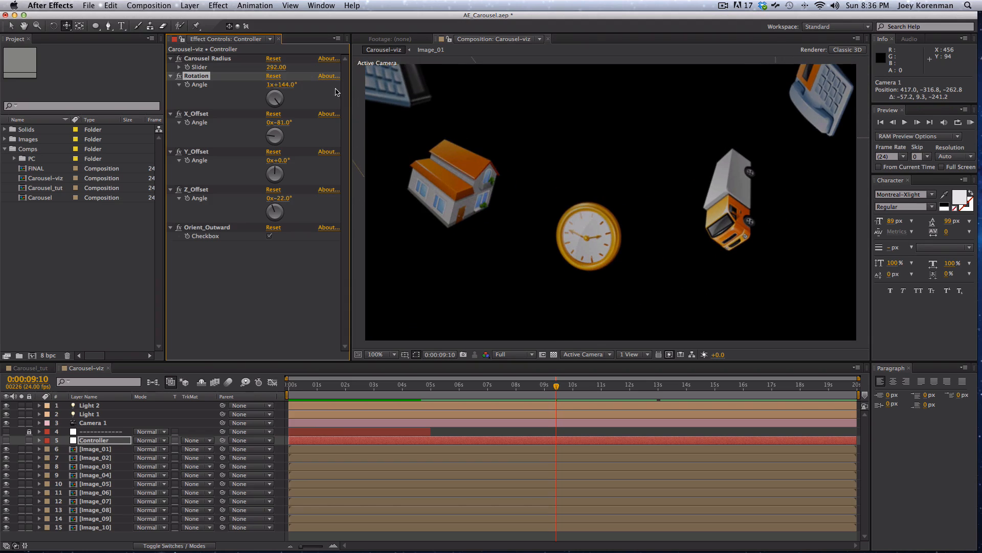
# Reposition Camera 1 to frame the whole carousel from the front, and set the Controller's X_Offset to -22°
pyautogui.press('c')
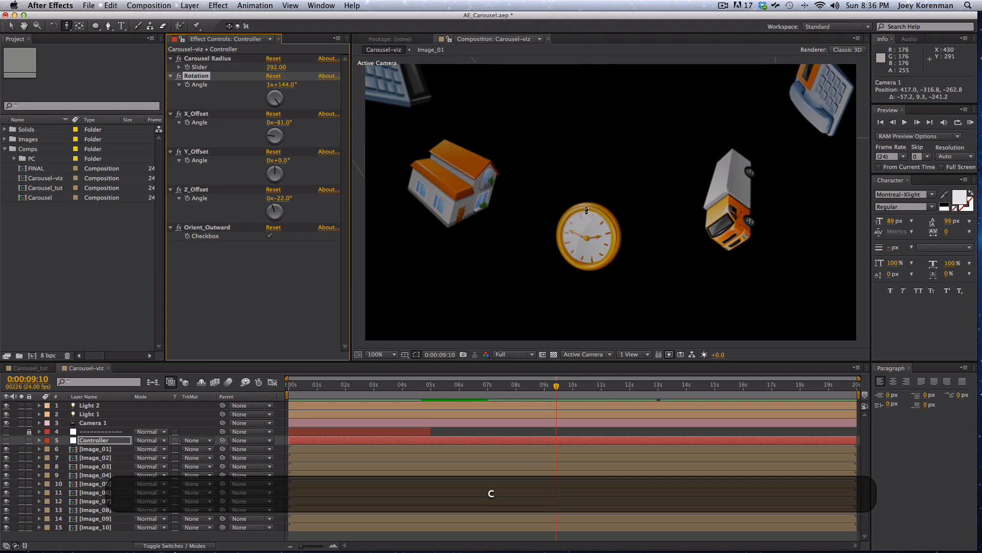
pyautogui.moveTo(591, 191); pyautogui.dragTo(492, 276)
pyautogui.press('c')
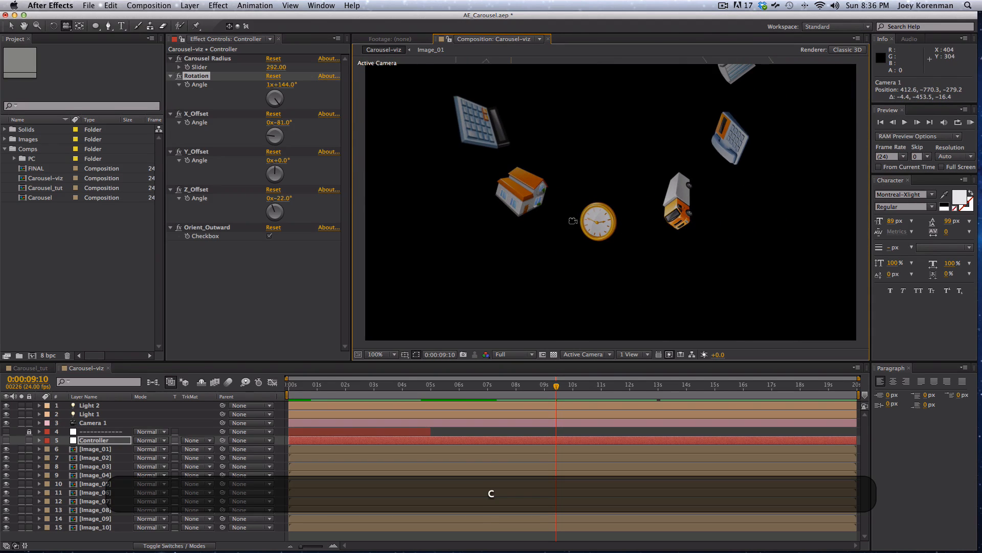
pyautogui.press('c')
pyautogui.moveTo(578, 238); pyautogui.dragTo(562, 147)
pyautogui.moveTo(278, 123); pyautogui.dragTo(308, 114)
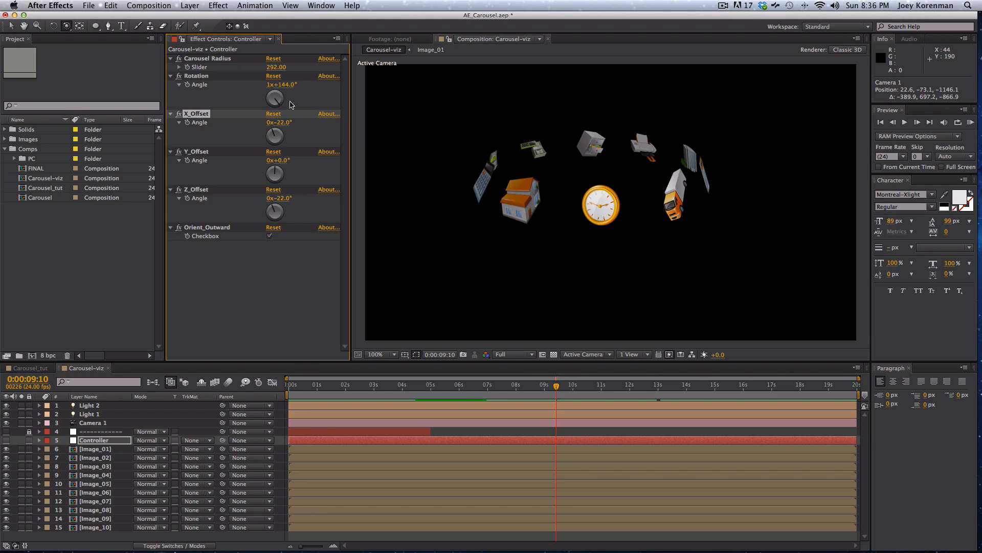
# Turn off Orient_Outward for the Controller and set its Rotation to 1x+93°
pyautogui.click(269, 236)
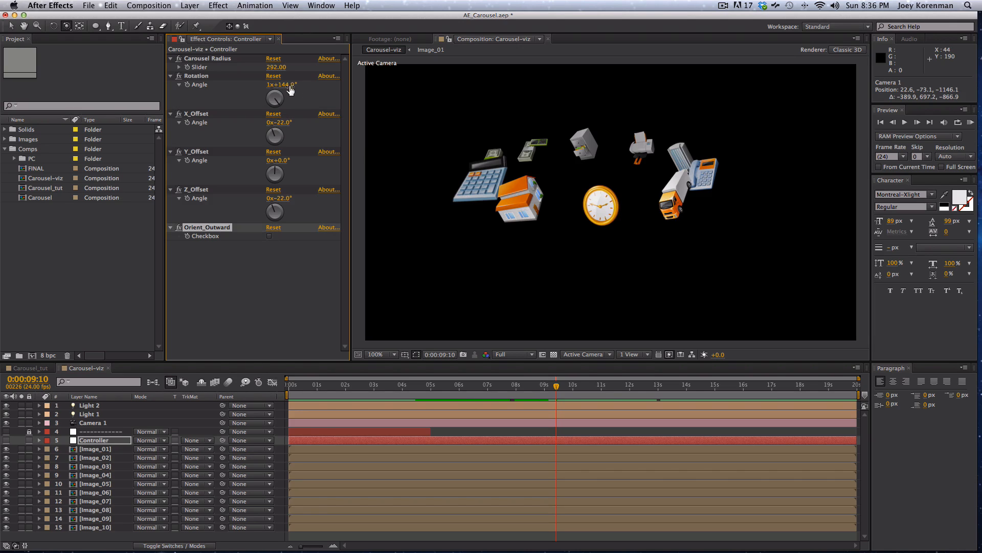
pyautogui.moveTo(286, 85)
pyautogui.mouseDown()
pyautogui.moveTo(312, 80)
pyautogui.moveTo(261, 84)
pyautogui.moveTo(289, 87)
pyautogui.mouseUp()
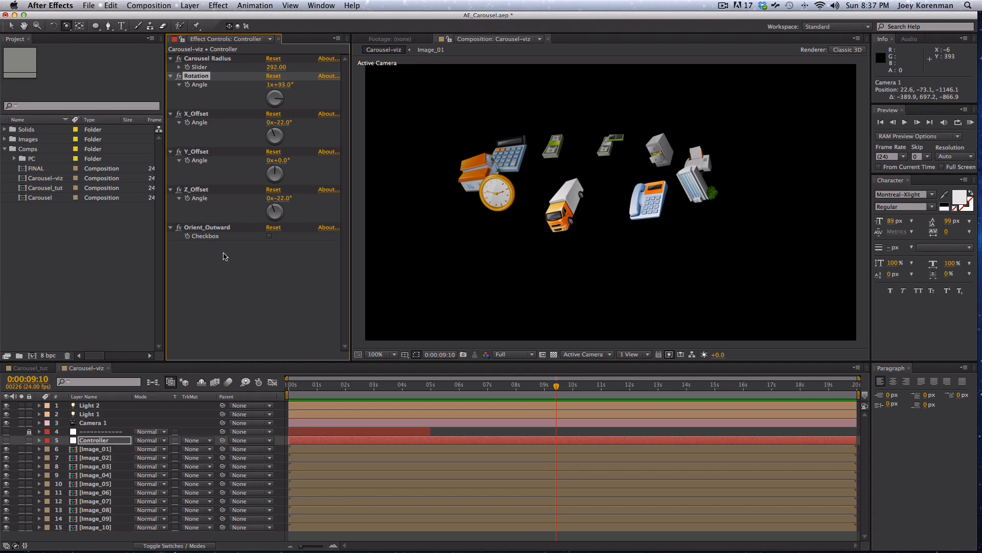
pyautogui.click(104, 273)
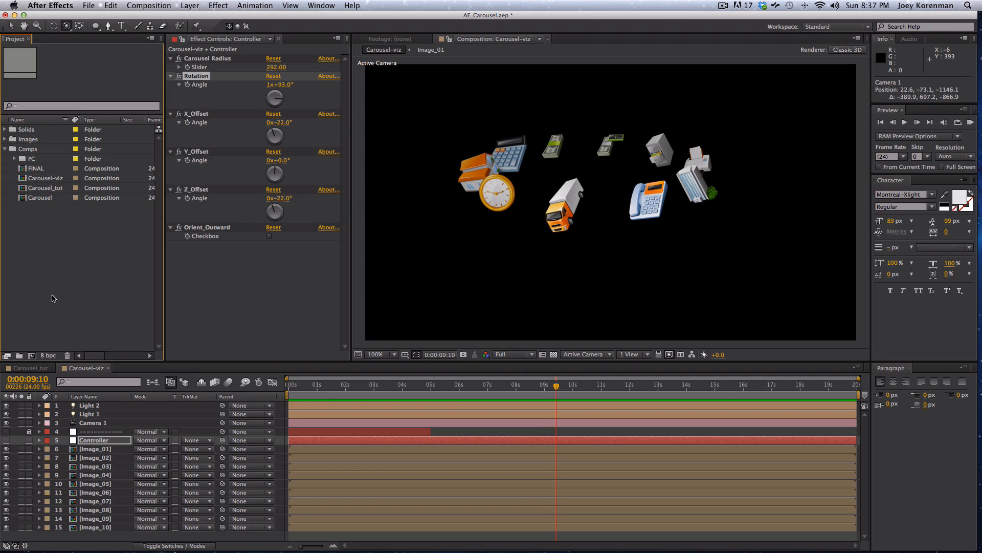
# Add an orange 200 × 200 px solid layer to the Carousel_tut composition and switch to the Selection tool
pyautogui.click(31, 368)
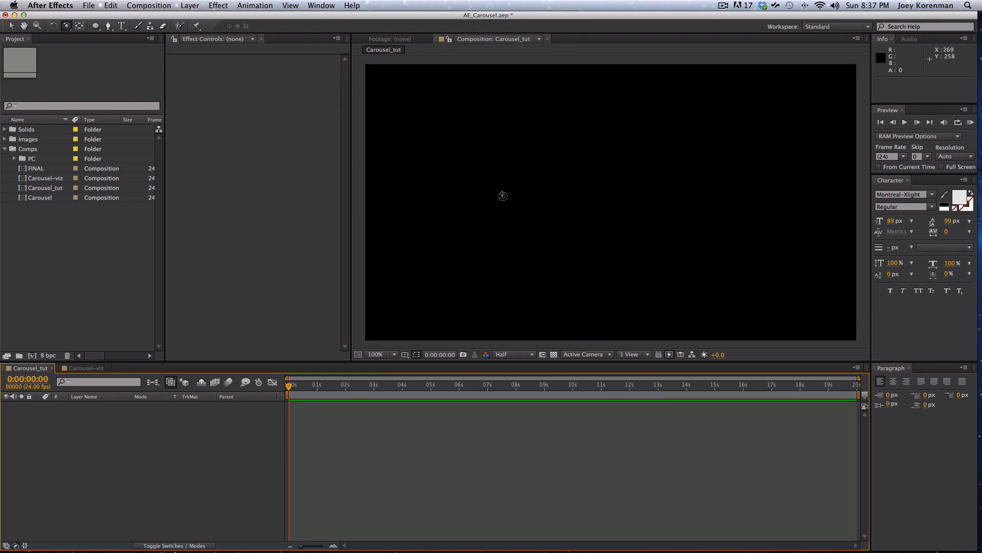
pyautogui.click(190, 6)
pyautogui.moveTo(200, 18)
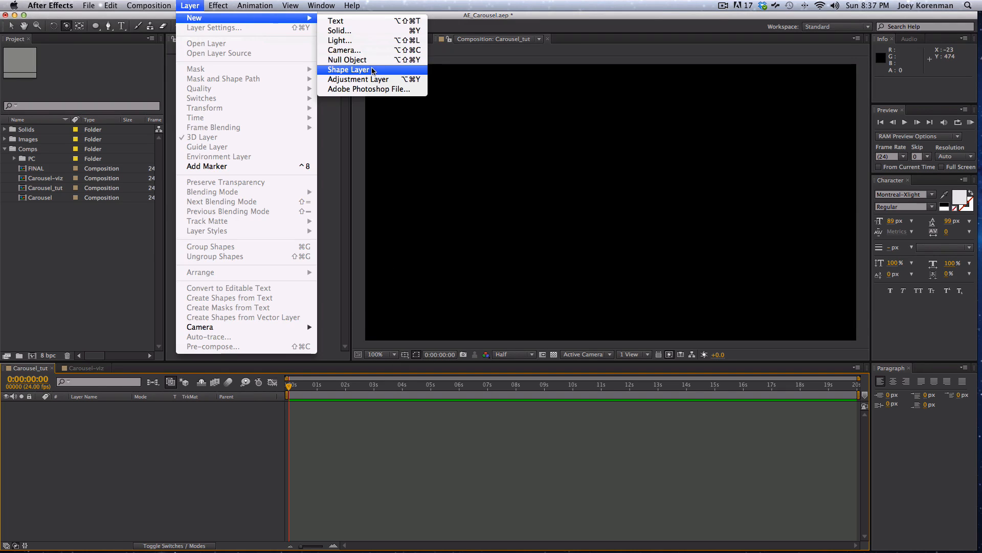
pyautogui.click(358, 30)
pyautogui.click(249, 201)
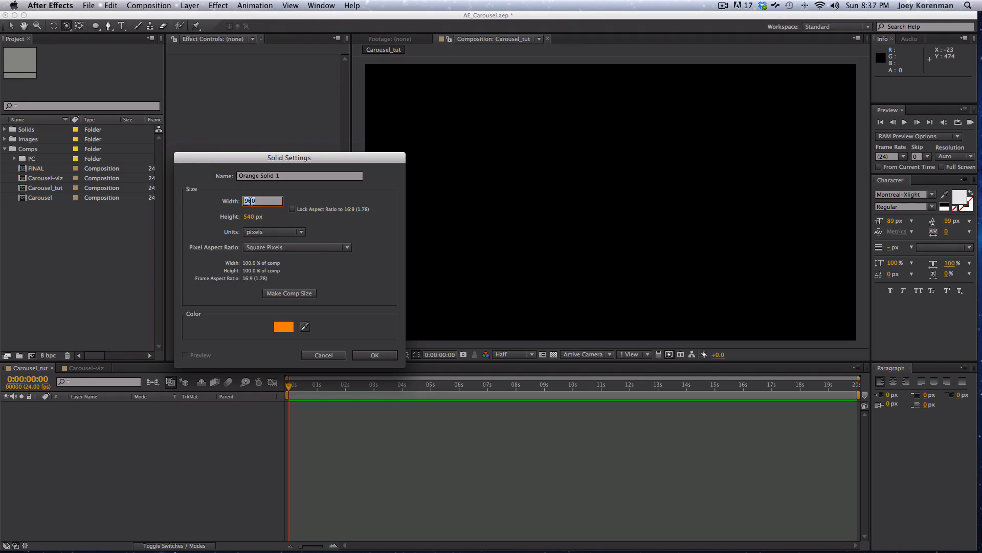
pyautogui.write('200')
pyautogui.press('Tab')
pyautogui.write('200')
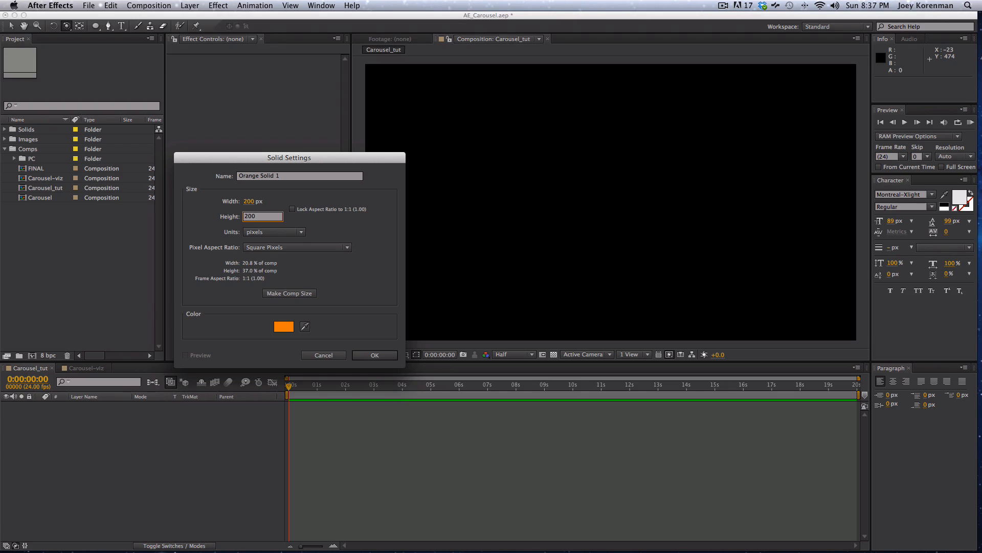
pyautogui.press('Return')
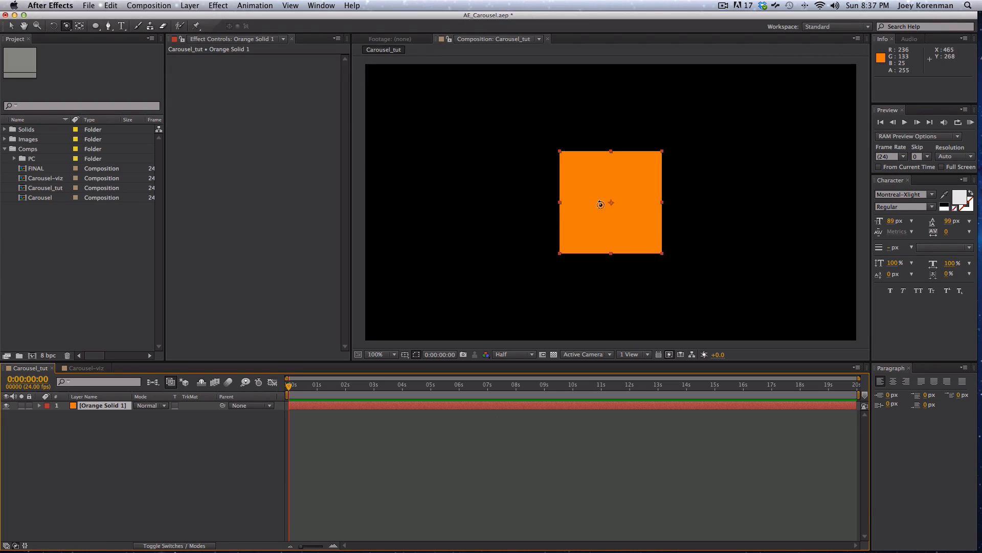
pyautogui.press('v')
# Duplicate the Image_01 layer twice in the Carousel-viz composition
pyautogui.click(86, 368)
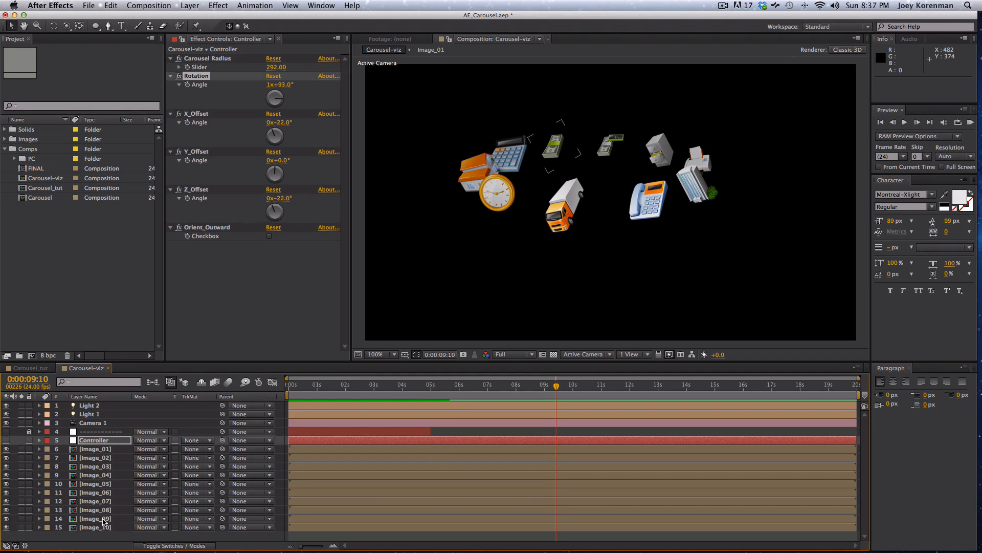
pyautogui.click(108, 449)
pyautogui.press('super+d')
pyautogui.press('super+d')
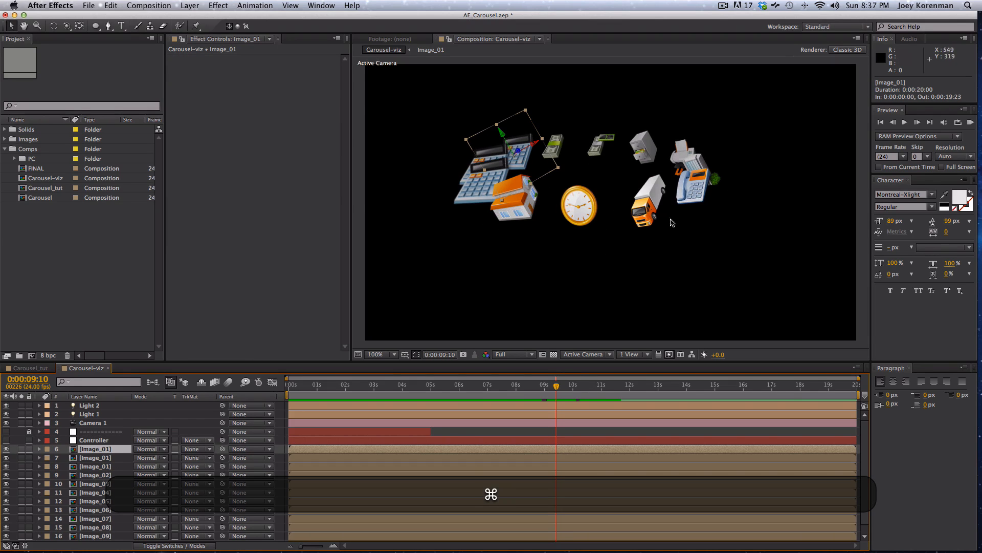
# Delete all the image layers from the top Image_01 copy down through Image_06
pyautogui.keyDown('shift'); pyautogui.click(100, 509); pyautogui.keyUp('shift')
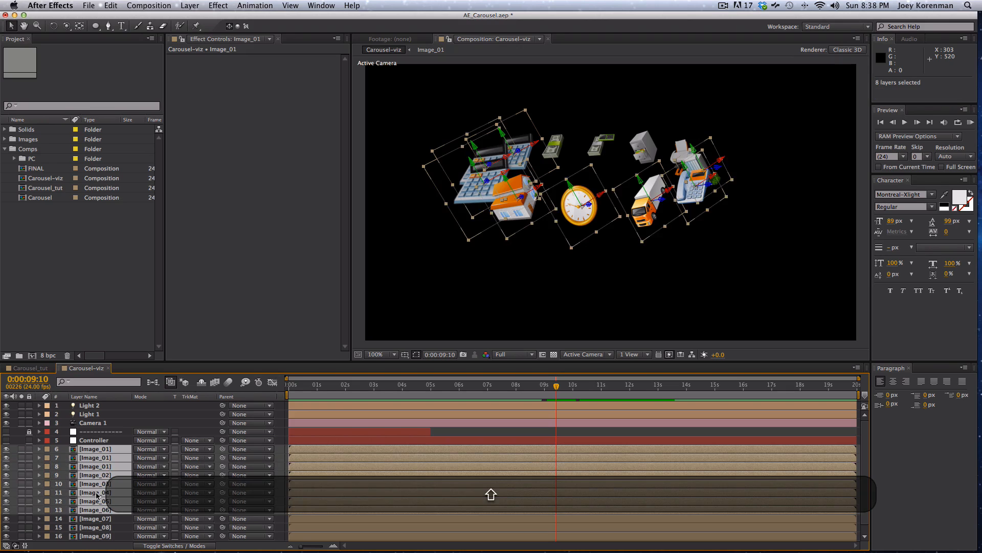
pyautogui.hotkey('shift', 'BackSpace')
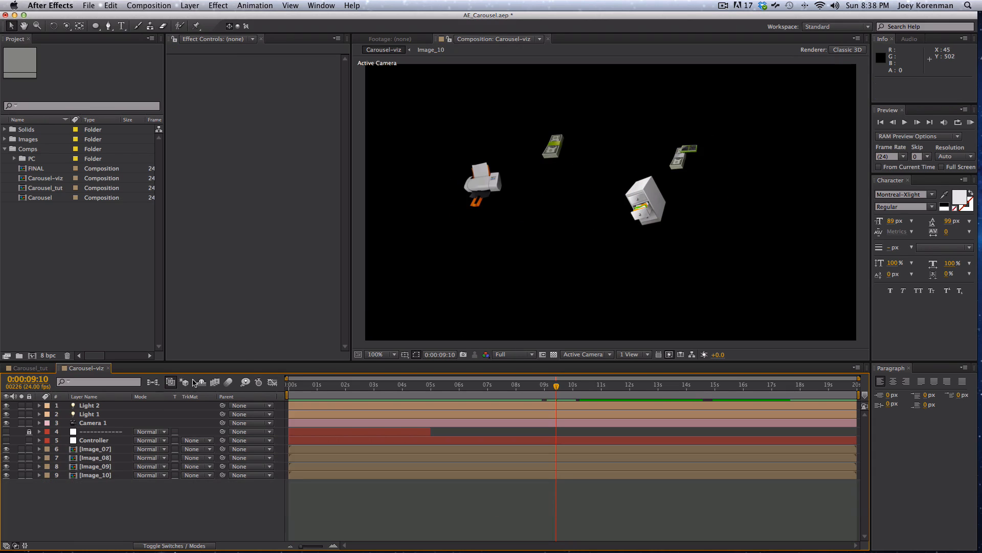
# Duplicate the Image_07 layer twice in the reduced carousel
pyautogui.click(111, 451)
pyautogui.press('super+d')
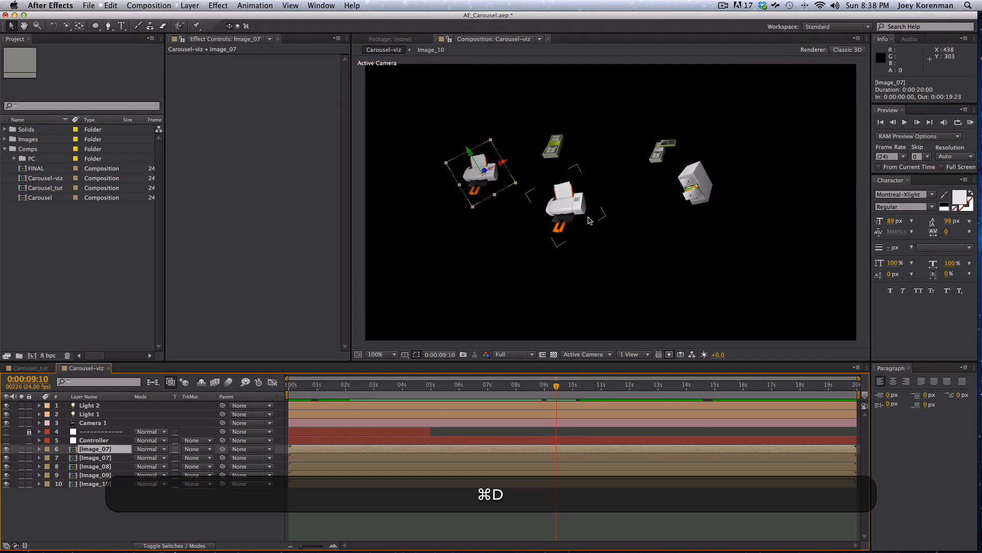
pyautogui.press('super+d')
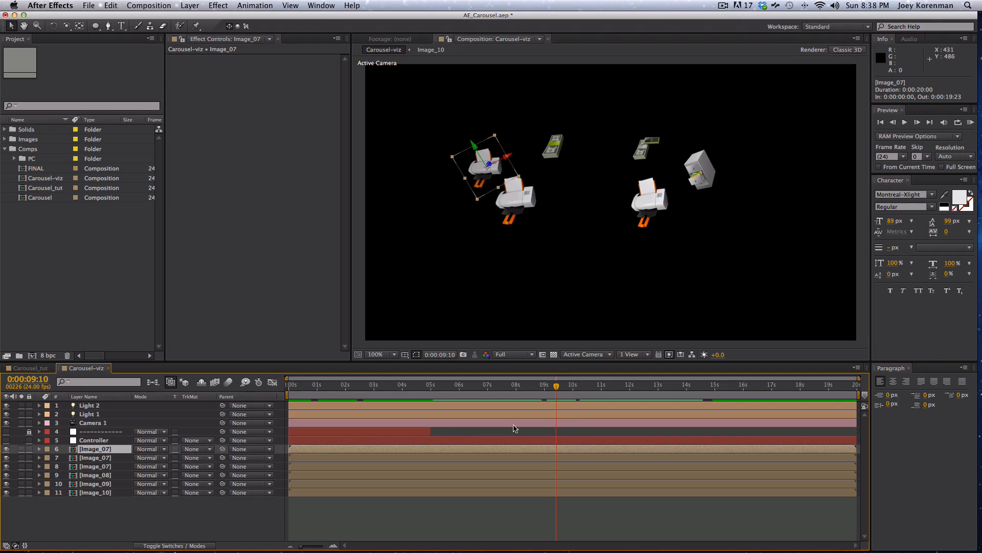
# Make the orange solid in the Carousel_tut composition a 3D layer and set its Z position to 200
pyautogui.click(342, 511)
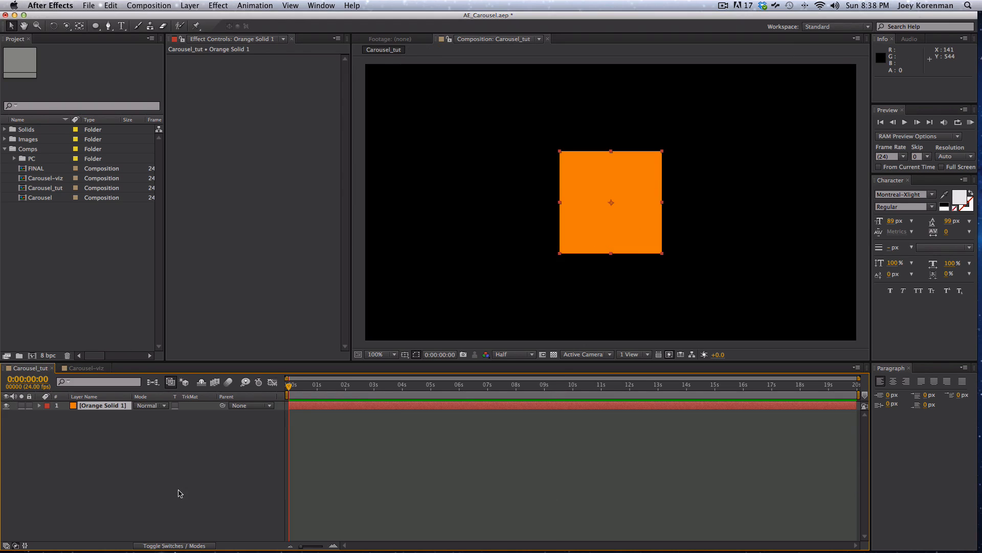
pyautogui.press('F4')
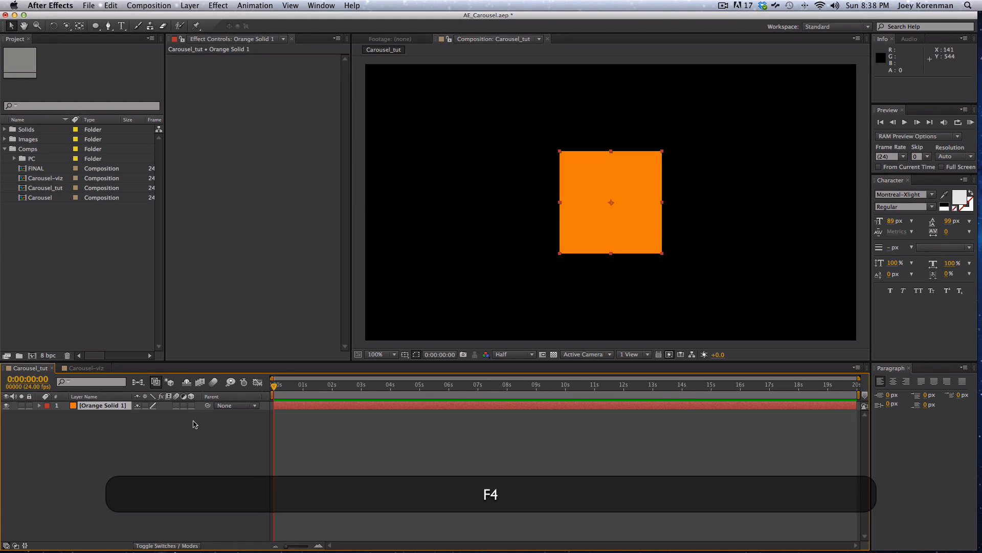
pyautogui.click(191, 405)
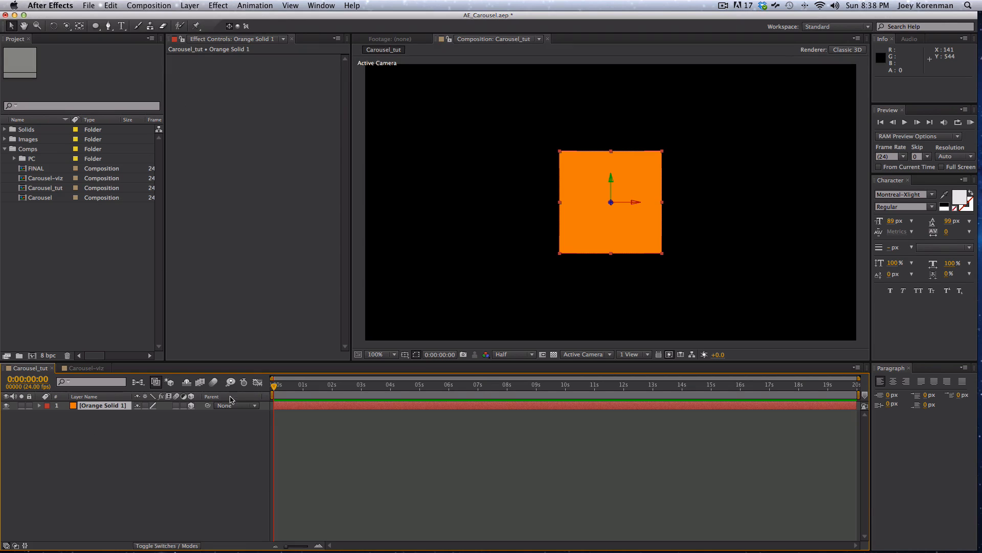
pyautogui.press('p')
pyautogui.click(176, 415)
pyautogui.write('200')
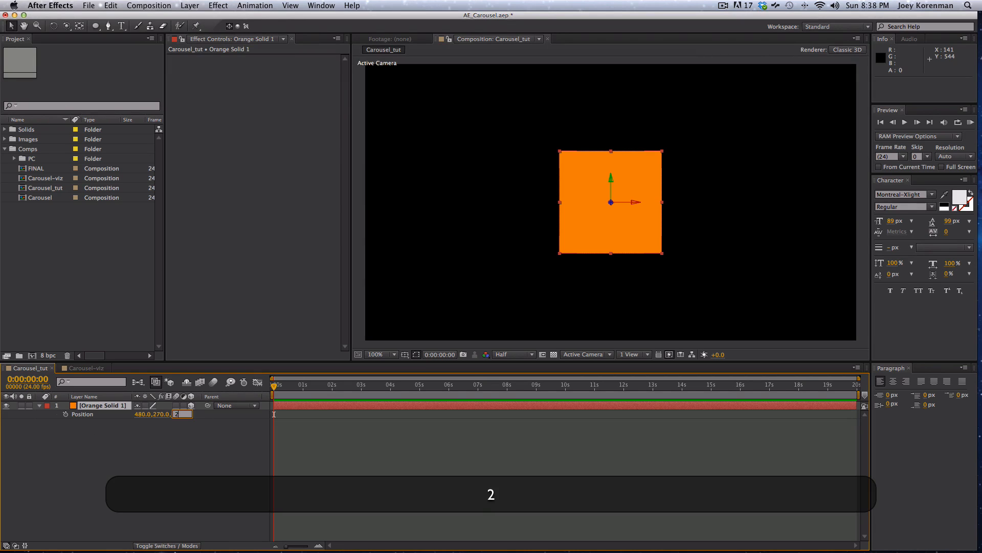
pyautogui.press('Return')
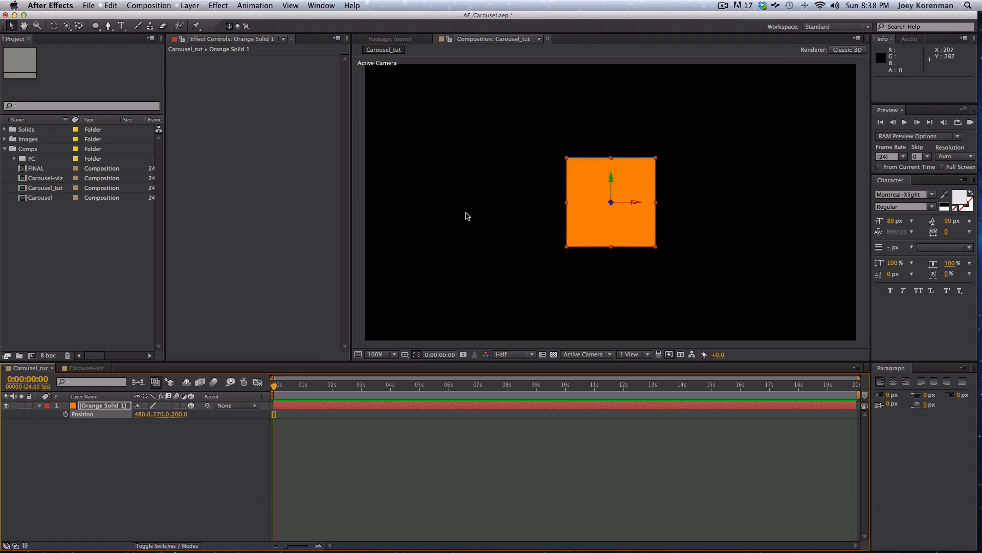
# Parent the orange solid to a new 3D null object and rotate the null to about 259° in Y
pyautogui.click(184, 4)
pyautogui.moveTo(192, 19)
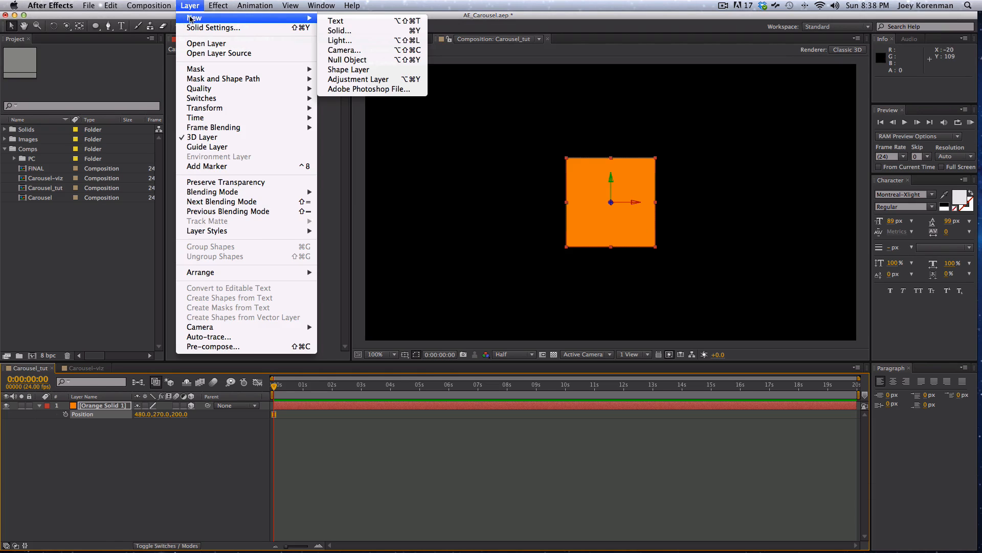
pyautogui.click(357, 59)
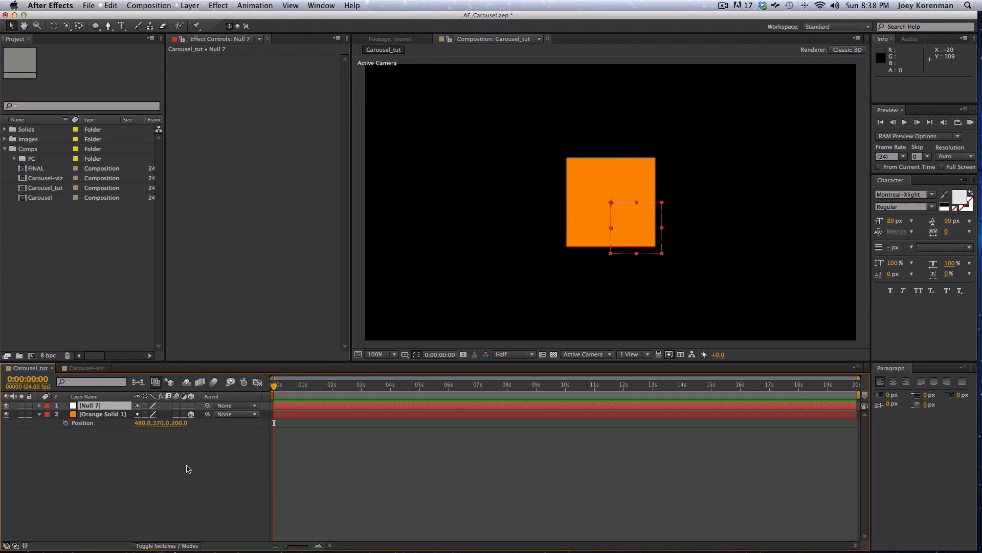
pyautogui.click(191, 405)
pyautogui.click(109, 414)
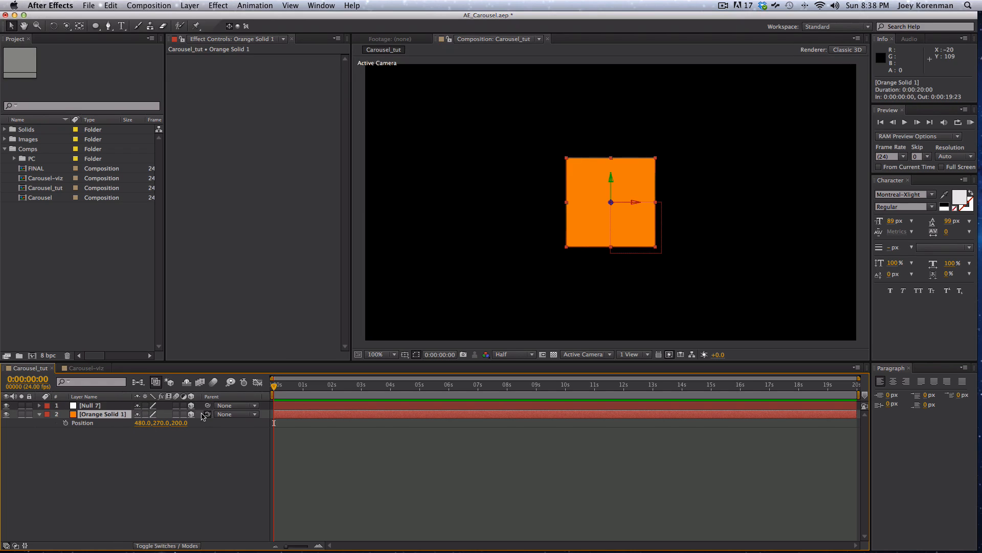
pyautogui.moveTo(207, 414); pyautogui.dragTo(91, 405)
pyautogui.press('r')
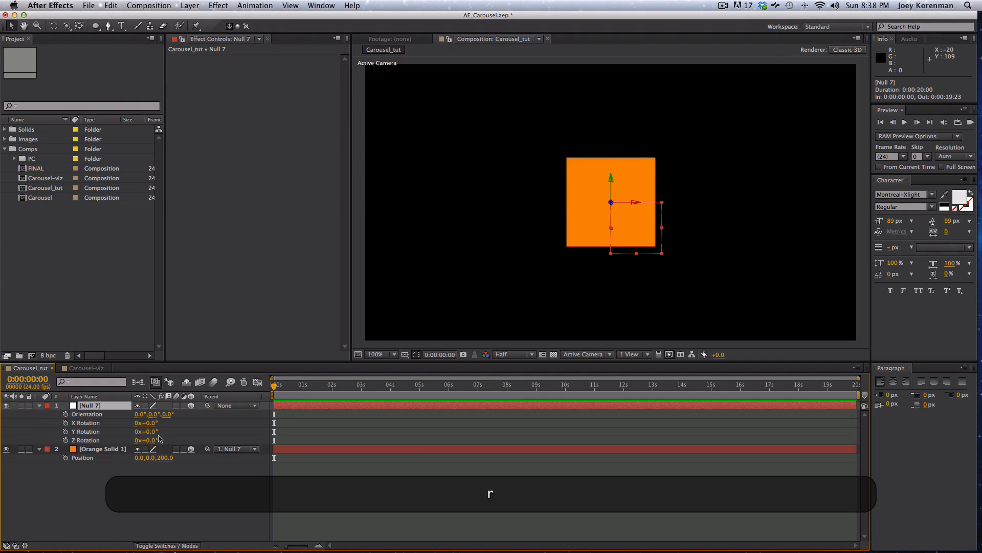
pyautogui.moveTo(149, 432); pyautogui.dragTo(285, 434)
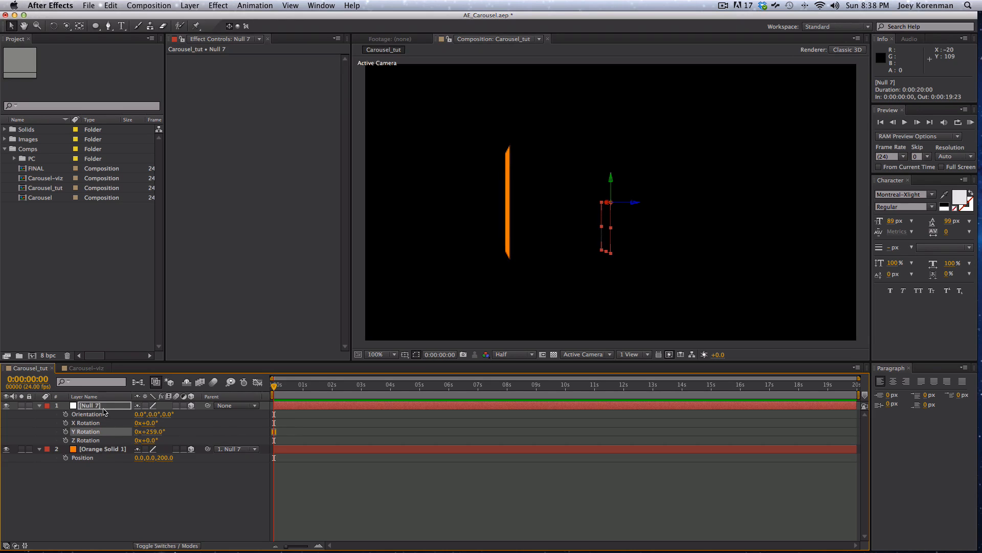
# Duplicate the orange solid to the opposite side of the null along Z and rotate the null to about 140° in Y
pyautogui.click(115, 449)
pyautogui.press('super+d')
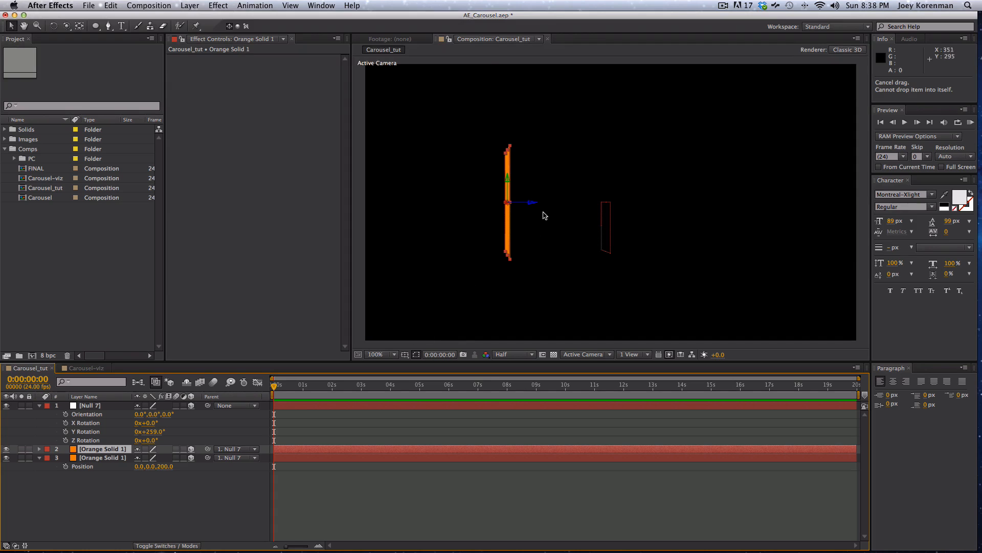
pyautogui.moveTo(533, 202); pyautogui.dragTo(734, 202)
pyautogui.moveTo(208, 449); pyautogui.dragTo(108, 406)
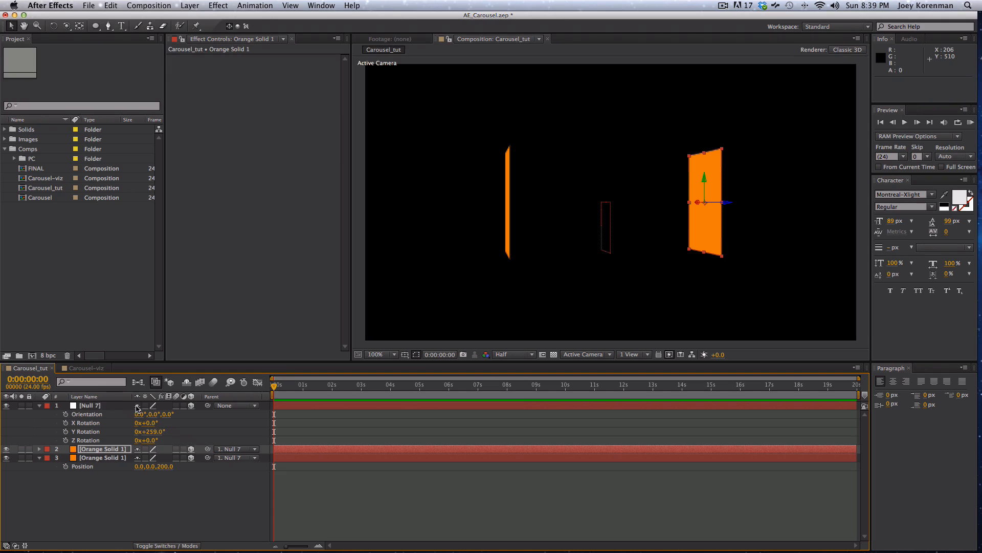
pyautogui.moveTo(154, 431); pyautogui.dragTo(96, 431)
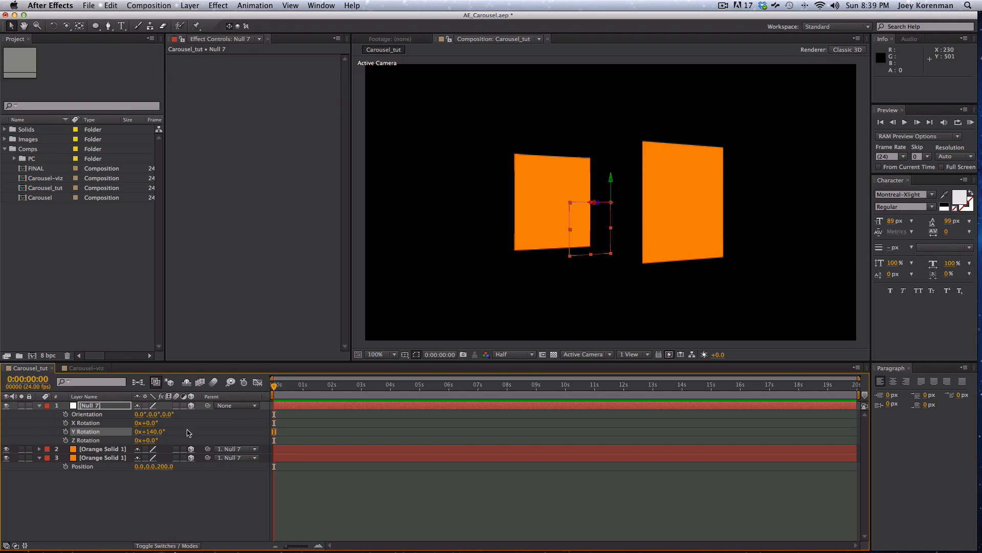
# Delete the null and both orange solids from the Carousel_tut composition
pyautogui.click(105, 449)
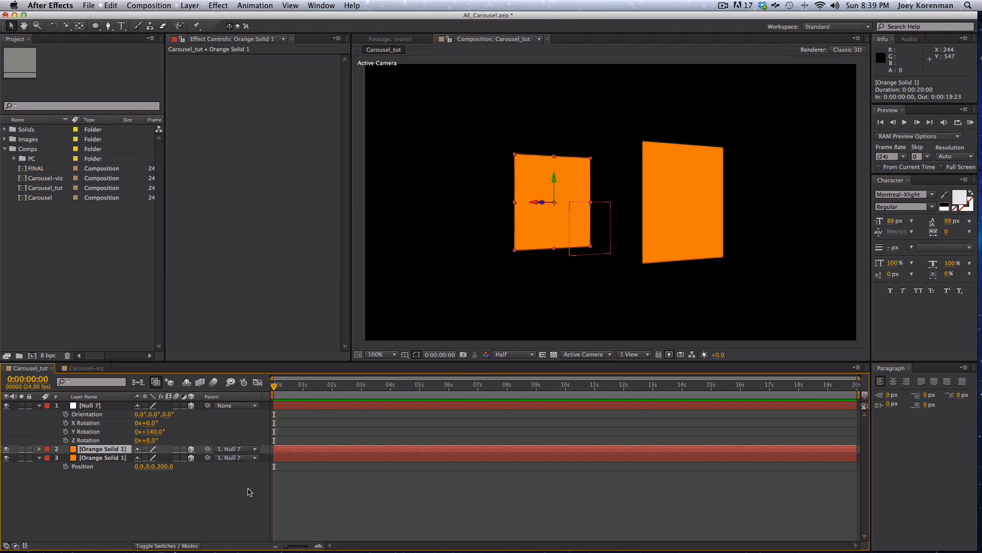
pyautogui.moveTo(121, 518); pyautogui.dragTo(62, 348)
pyautogui.press('BackSpace')
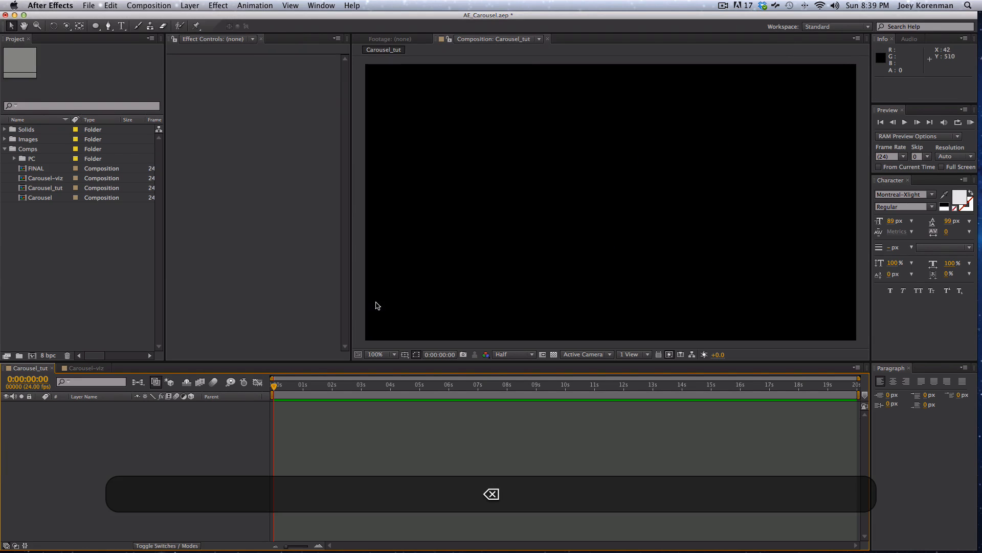
# Add a new orange 200 × 200 px solid to the empty composition and leave it deselected
pyautogui.click(190, 5)
pyautogui.moveTo(195, 18)
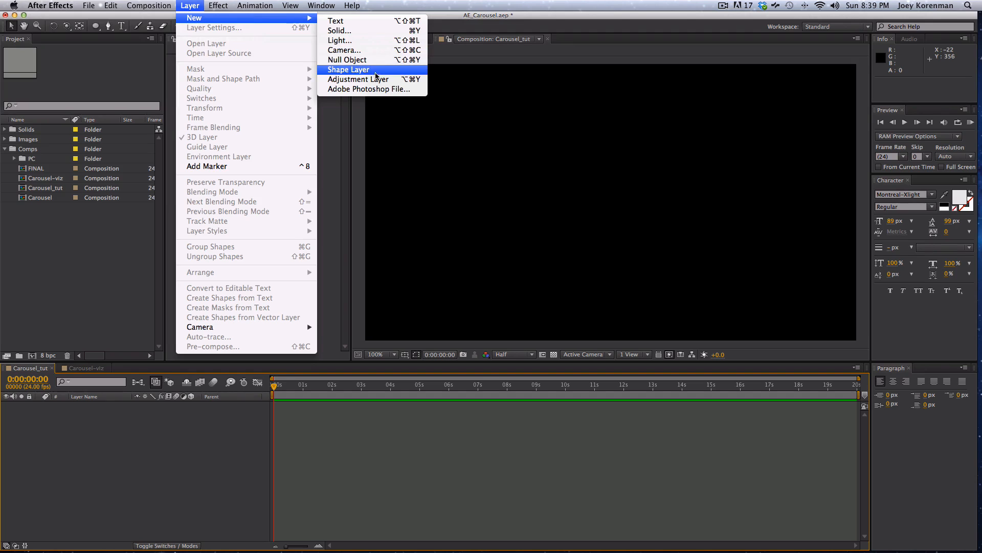
pyautogui.click(374, 31)
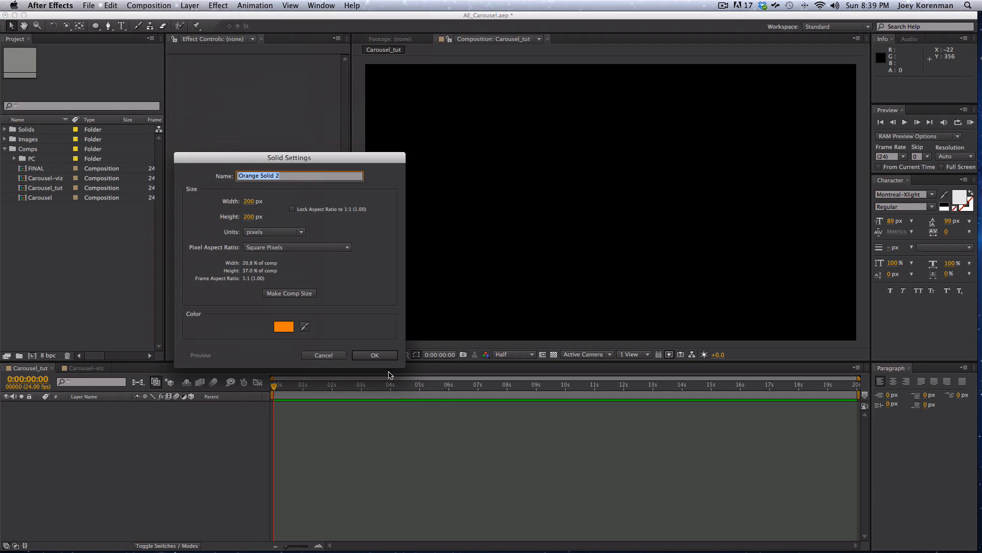
pyautogui.press('Return')
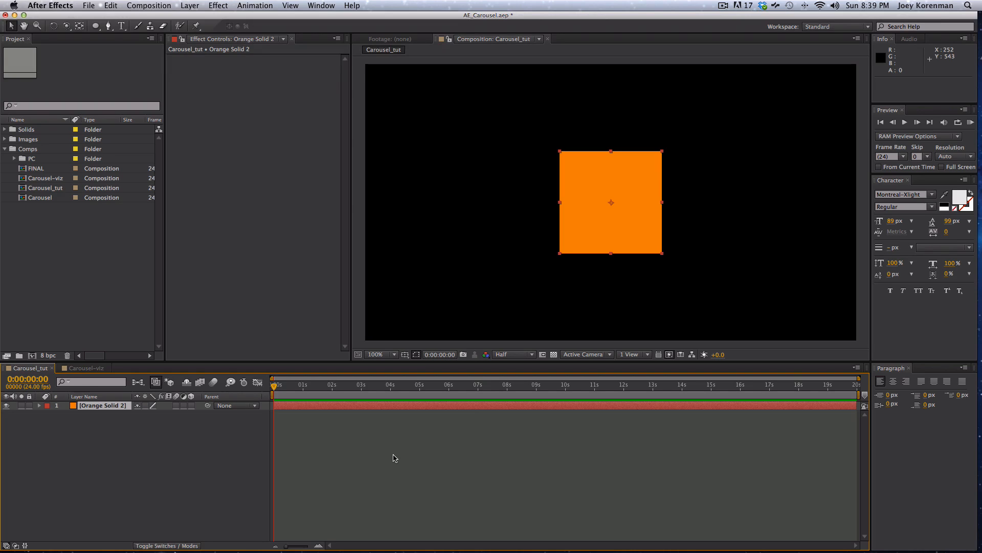
pyautogui.click(352, 512)
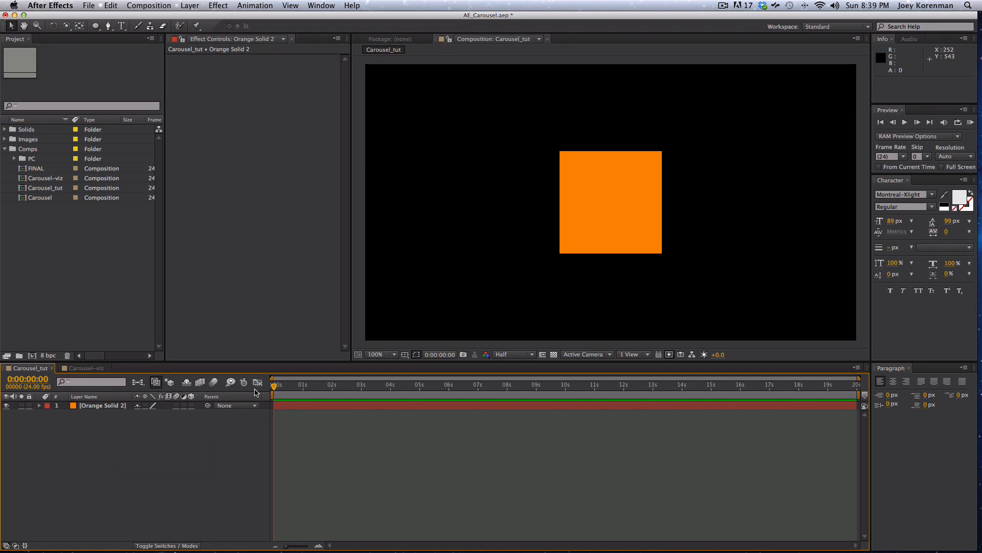
# Switch to Chrome and copy the circular motion expression from the Creating Circular And Spiral Motion Paths page
pyautogui.press('super+Tab')
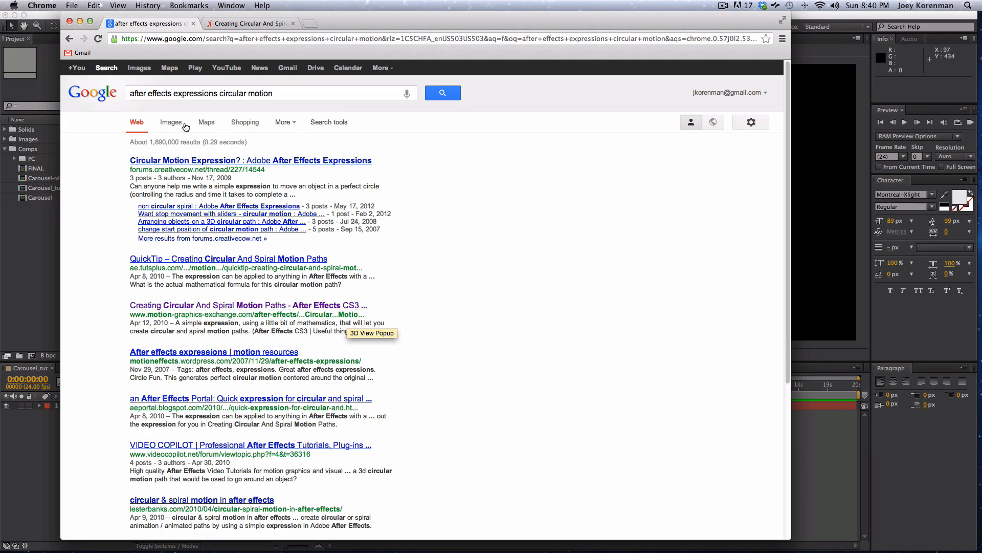
pyautogui.click(234, 23)
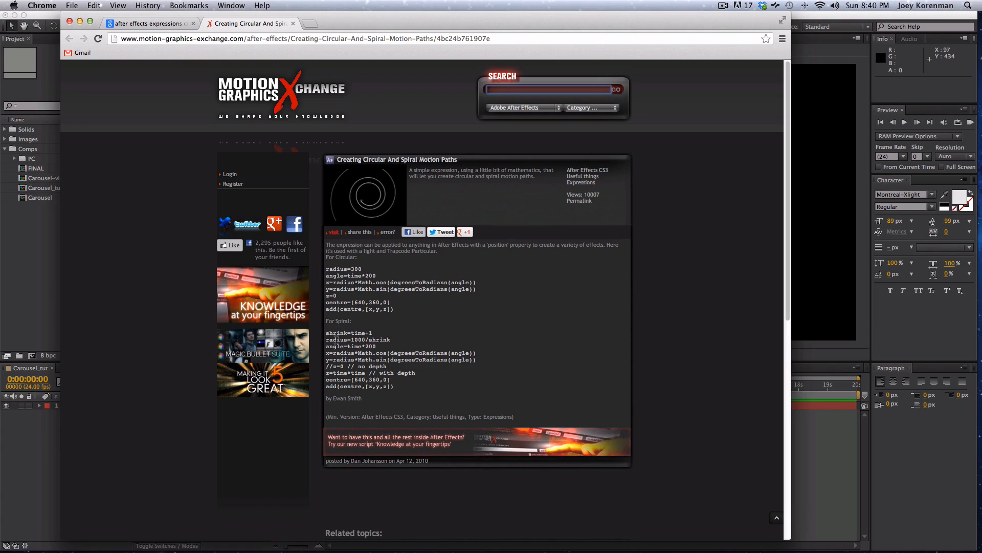
pyautogui.tripleClick(328, 268)
pyautogui.tripleClick(338, 274)
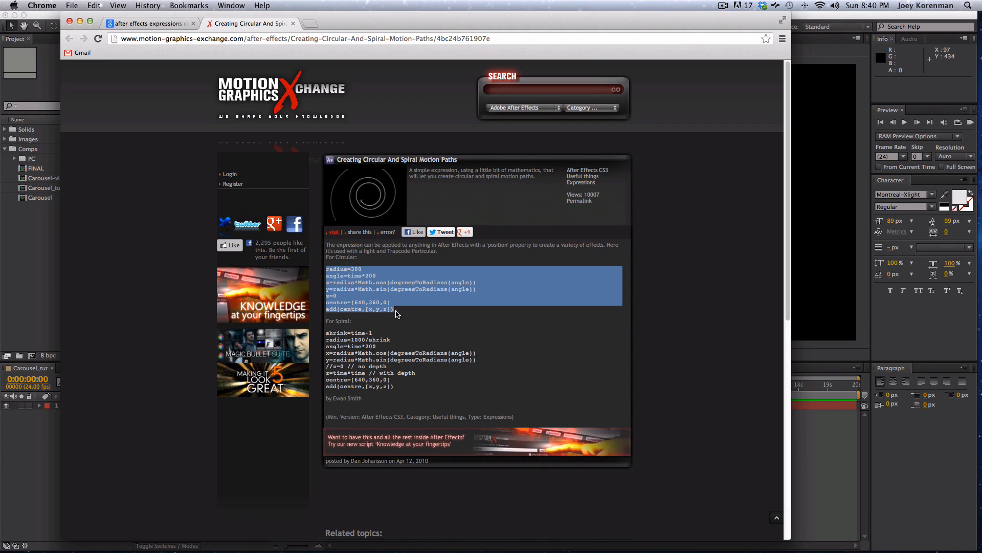
pyautogui.press('super+c')
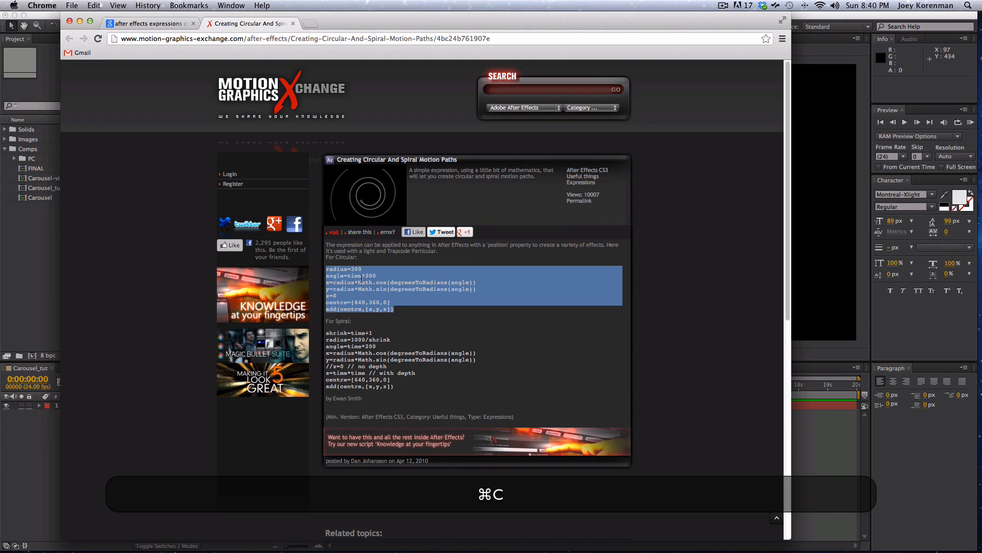
# Switch back to After Effects and paste the copied circular motion expression onto the orange solid's Position property
pyautogui.click(6, 463)
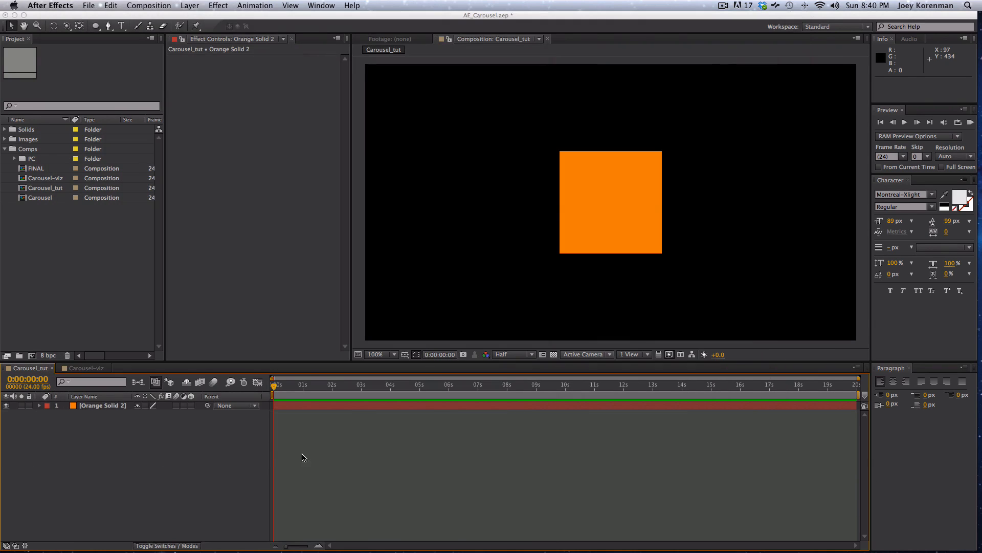
pyautogui.click(105, 407)
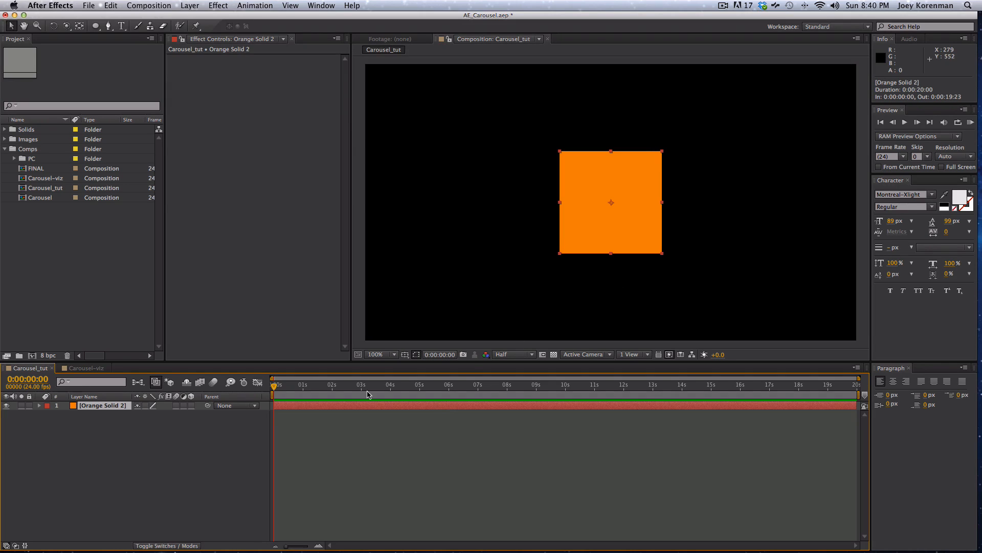
pyautogui.press('p')
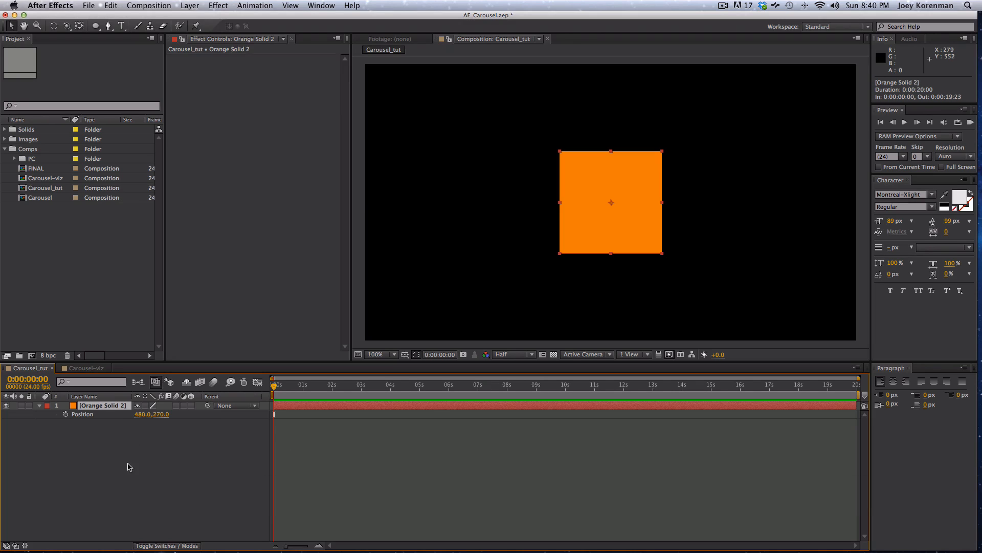
pyautogui.keyDown('alt'); pyautogui.click(66, 414); pyautogui.keyUp('alt')
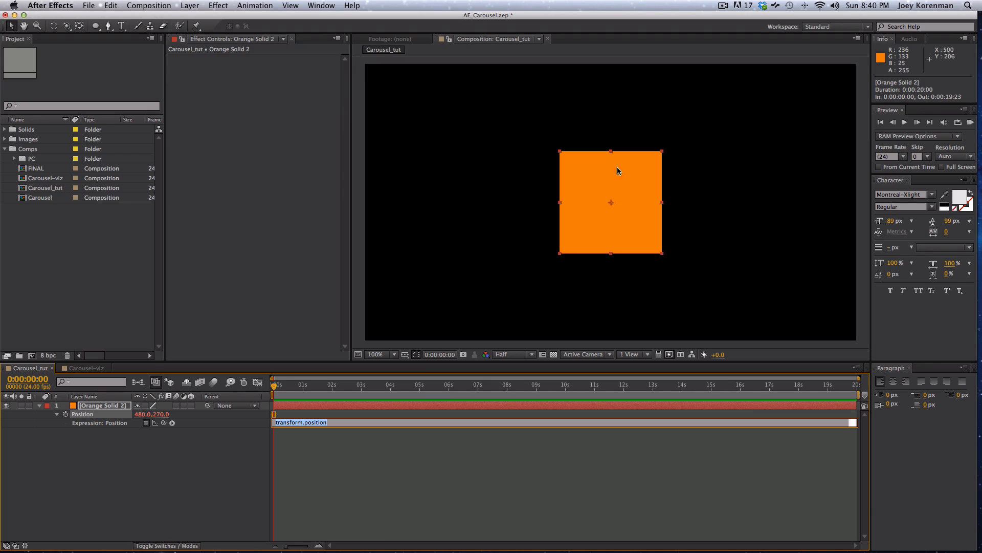
pyautogui.press('super+v')
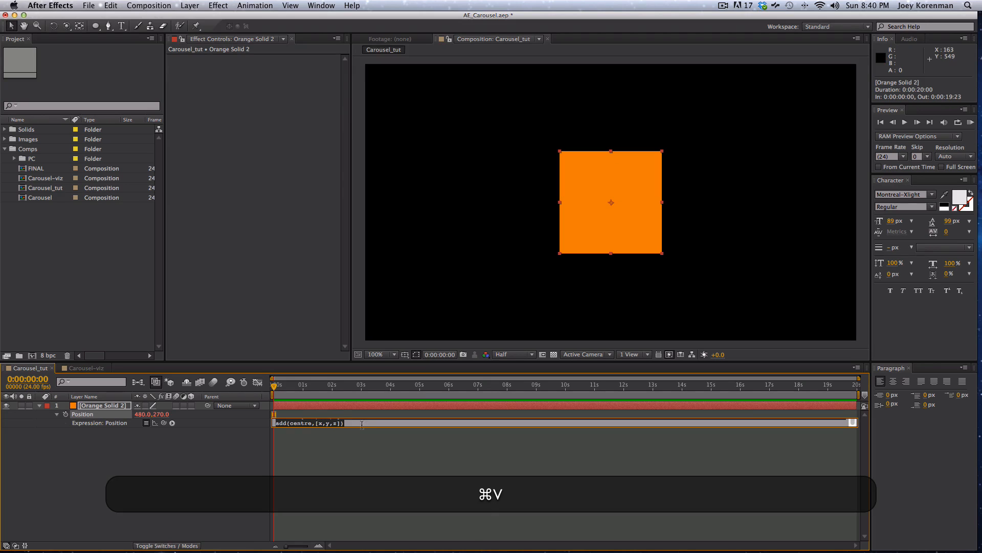
pyautogui.press('KP_Enter')
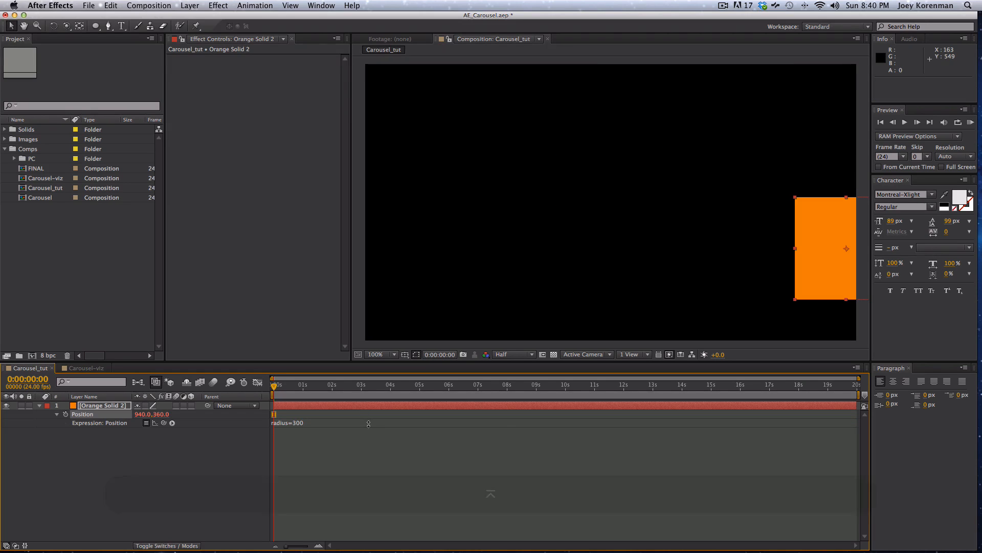
# Play a preview of the orange solid's expression-driven motion from the start of the composition
pyautogui.moveTo(296, 389); pyautogui.dragTo(255, 397)
pyautogui.press('space')
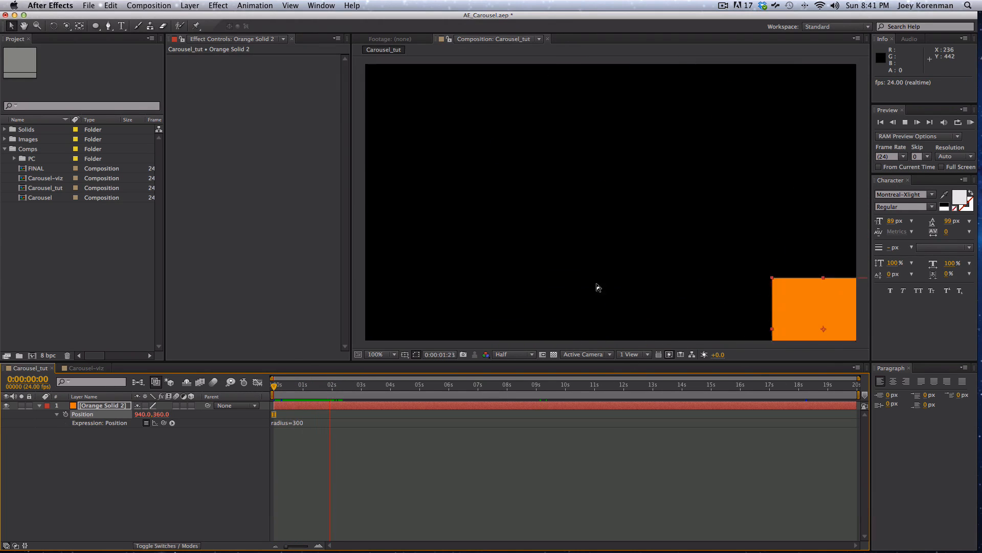
pyautogui.press('space')
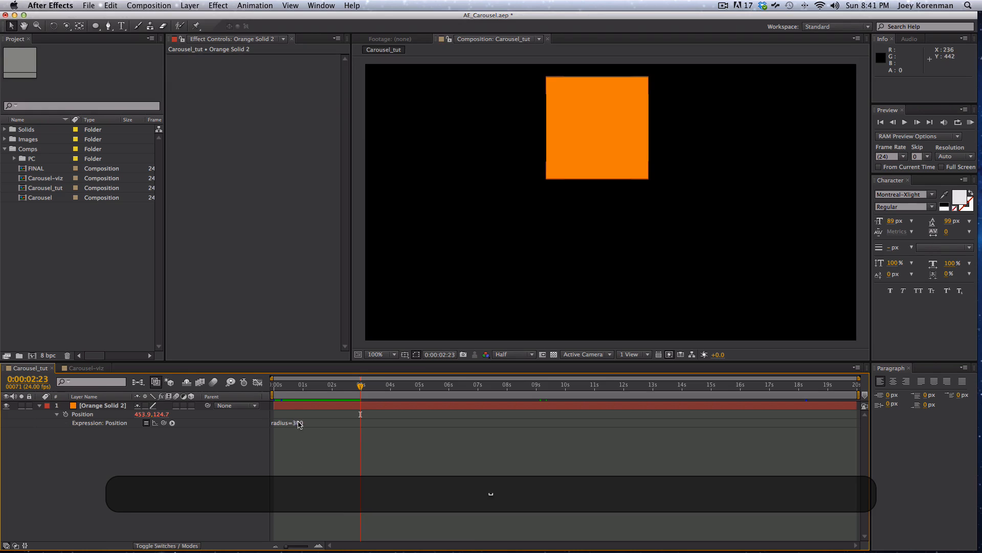
# Enlarge the Position expression area to show every line and return the current time to 0:00:00:00
pyautogui.click(298, 421)
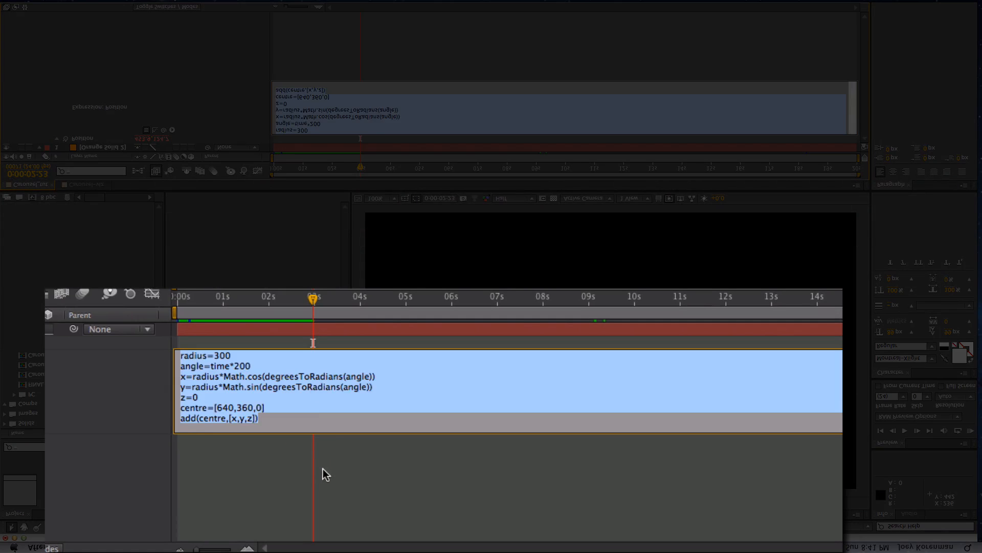
pyautogui.click(323, 468)
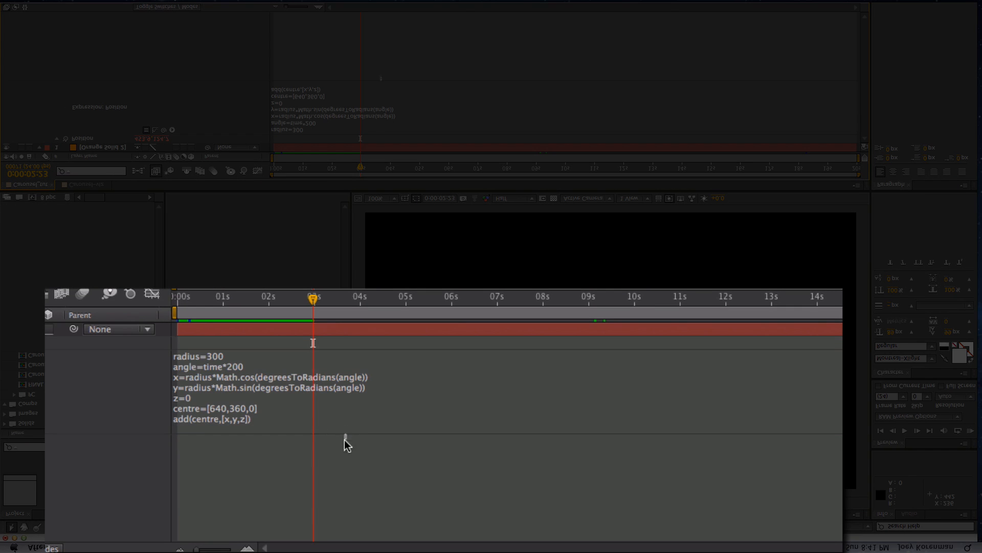
pyautogui.moveTo(359, 433); pyautogui.dragTo(361, 459)
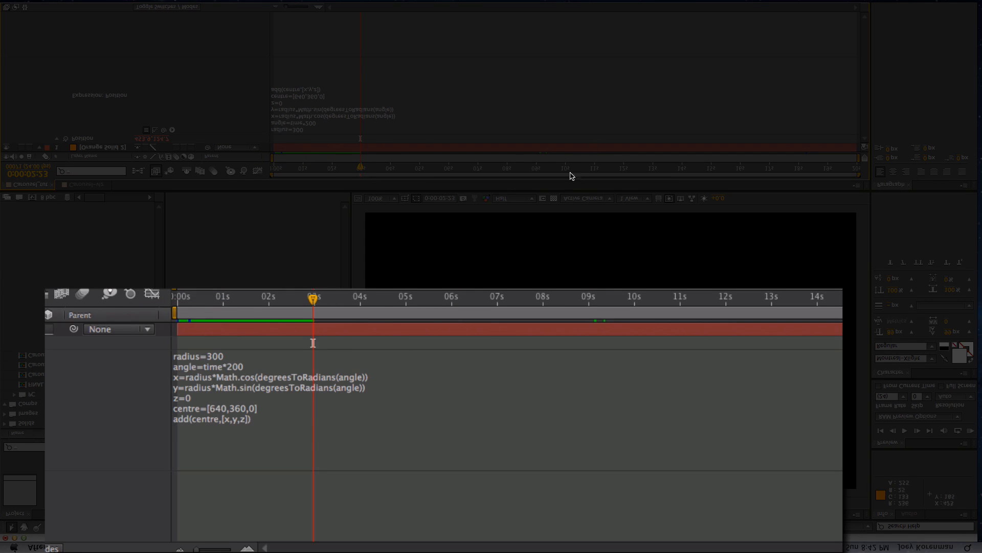
pyautogui.click(177, 300)
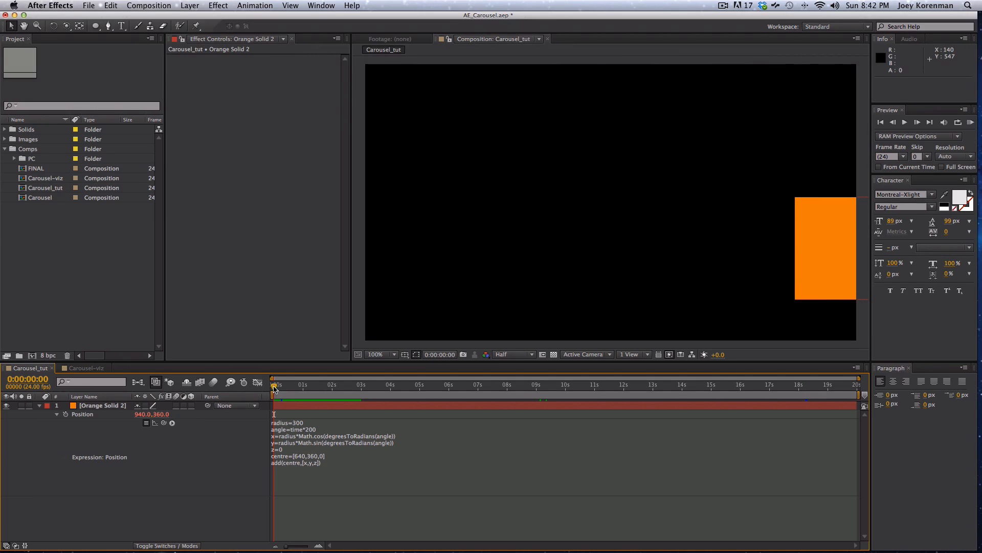
# Scrub through the first two seconds of the timeline to examine how the orange solid moves as time changes
pyautogui.moveTo(274, 389); pyautogui.dragTo(324, 387)
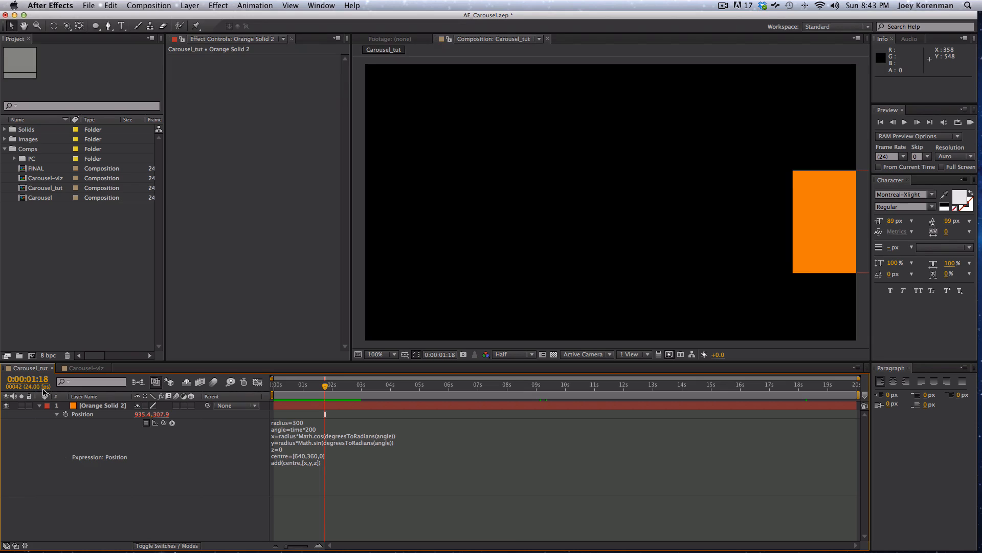
pyautogui.moveTo(321, 387); pyautogui.dragTo(276, 387)
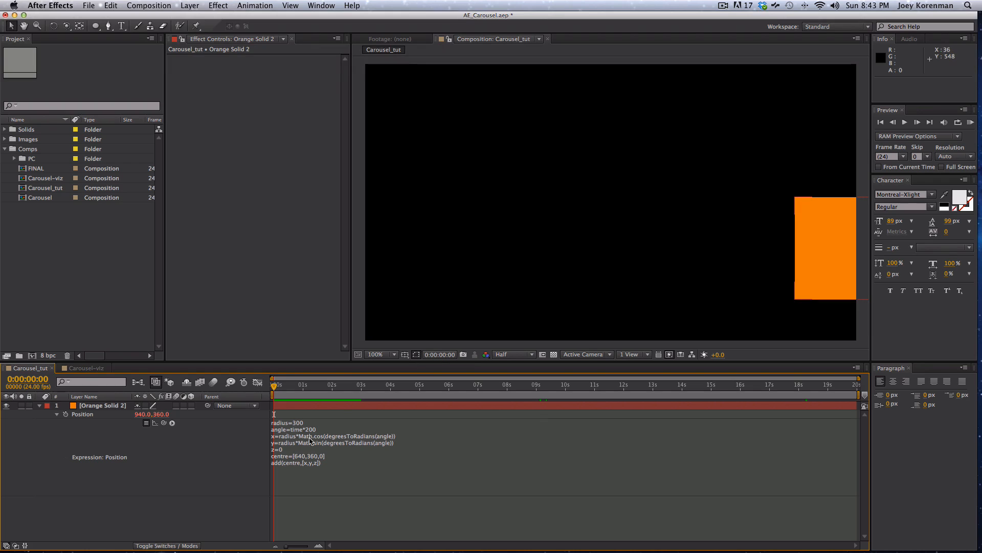
pyautogui.click(277, 387)
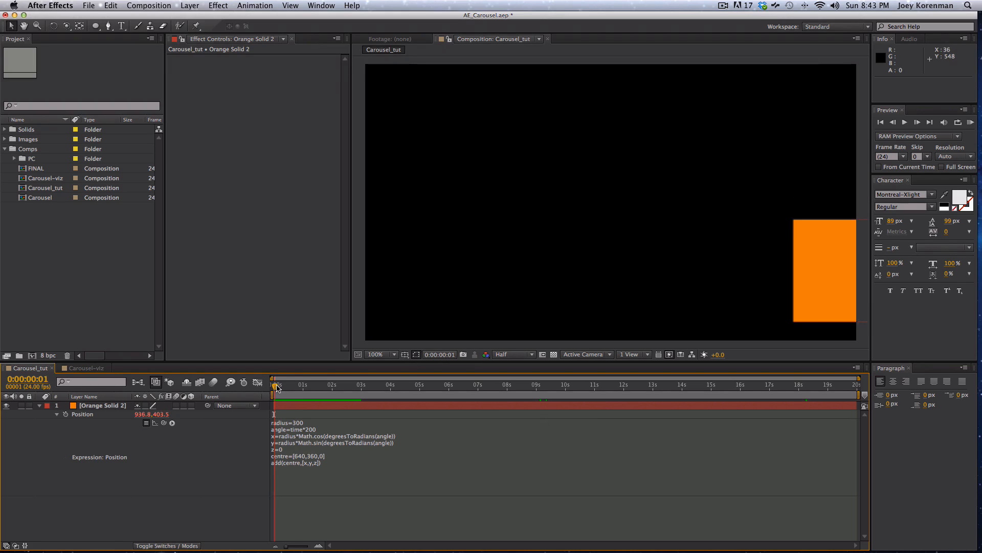
pyautogui.moveTo(277, 387); pyautogui.dragTo(307, 385)
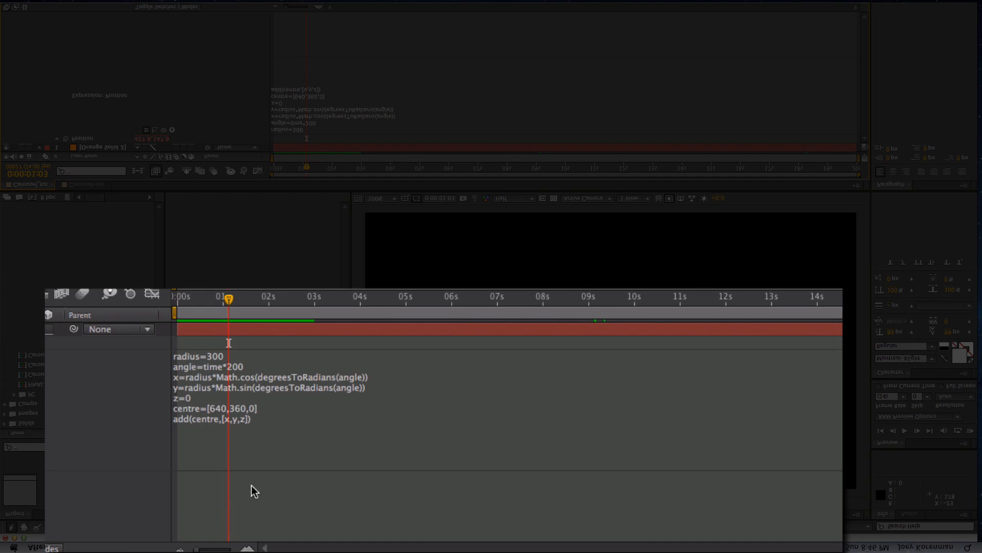
# Change the centre line of the orange solid's Position expression to centre=[0,0,0]
pyautogui.click(214, 412)
pyautogui.click(216, 408)
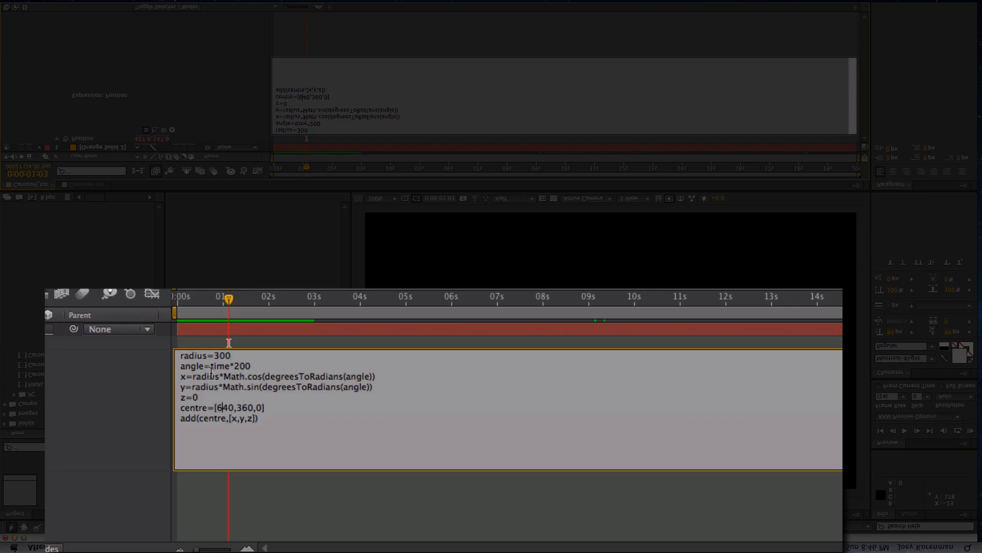
pyautogui.press('Right')
pyautogui.press('BackSpace')
pyautogui.press('BackSpace')
pyautogui.press('Right')
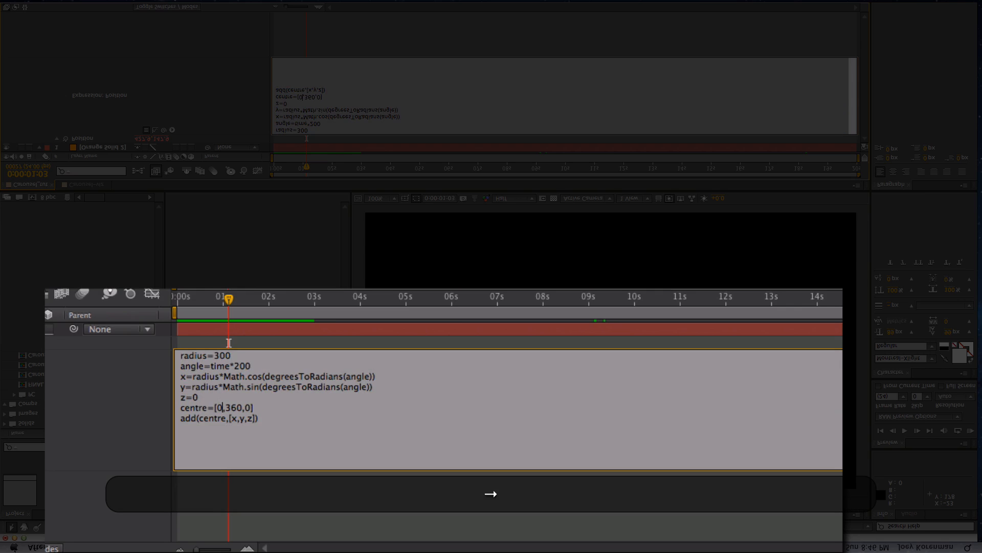
pyautogui.press('BackSpace')
pyautogui.press('BackSpace')
pyautogui.press('BackSpace')
pyautogui.click(439, 519)
# Scrub and preview the orange solid's motion around its new centre in the composition view
pyautogui.moveTo(222, 305)
pyautogui.mouseDown()
pyautogui.moveTo(178, 304)
pyautogui.moveTo(220, 306)
pyautogui.mouseUp()
pyautogui.moveTo(302, 390); pyautogui.dragTo(354, 389)
pyautogui.press(',')
pyautogui.press('KP_0')
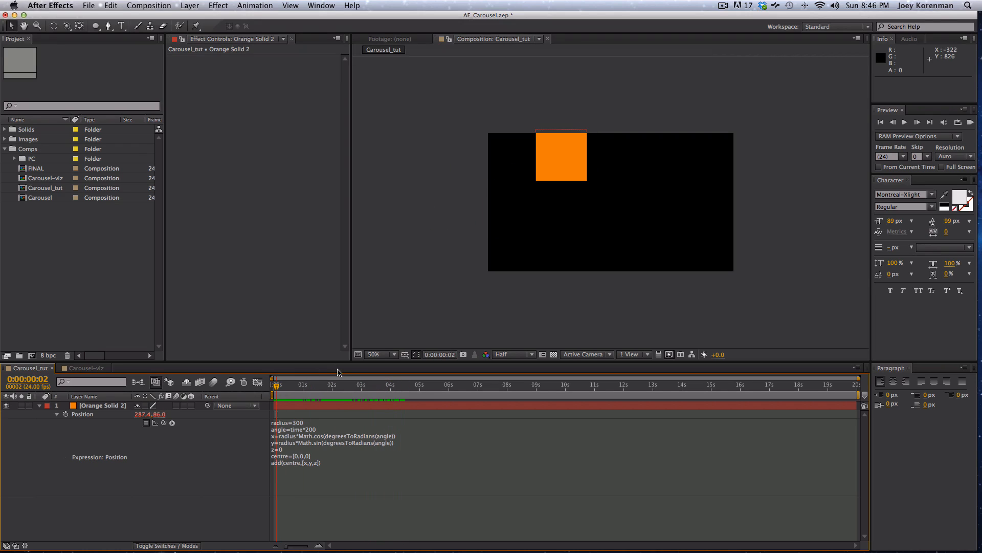
pyautogui.press('.')
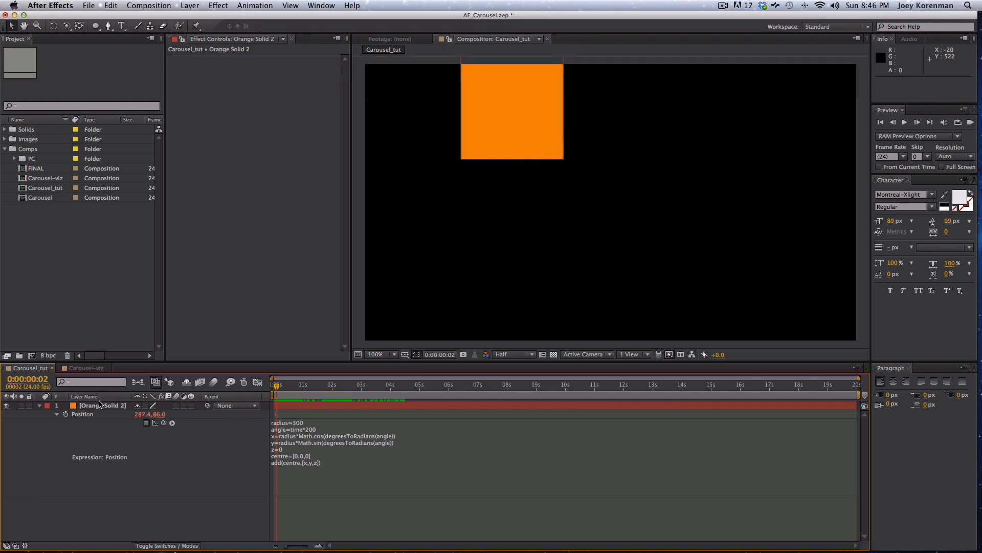
# Make the orange solid a 3D layer
pyautogui.click(102, 405)
pyautogui.click(190, 405)
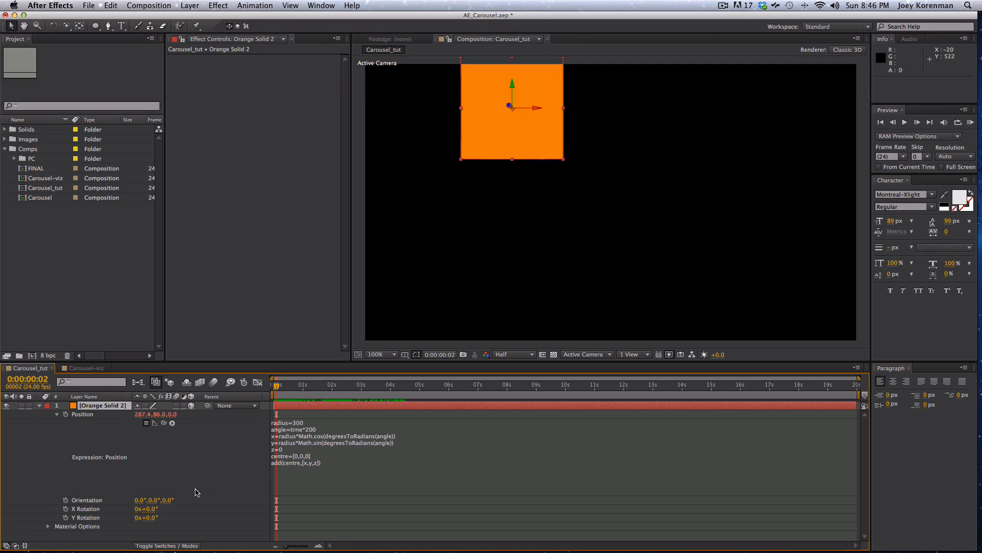
pyautogui.click(199, 492)
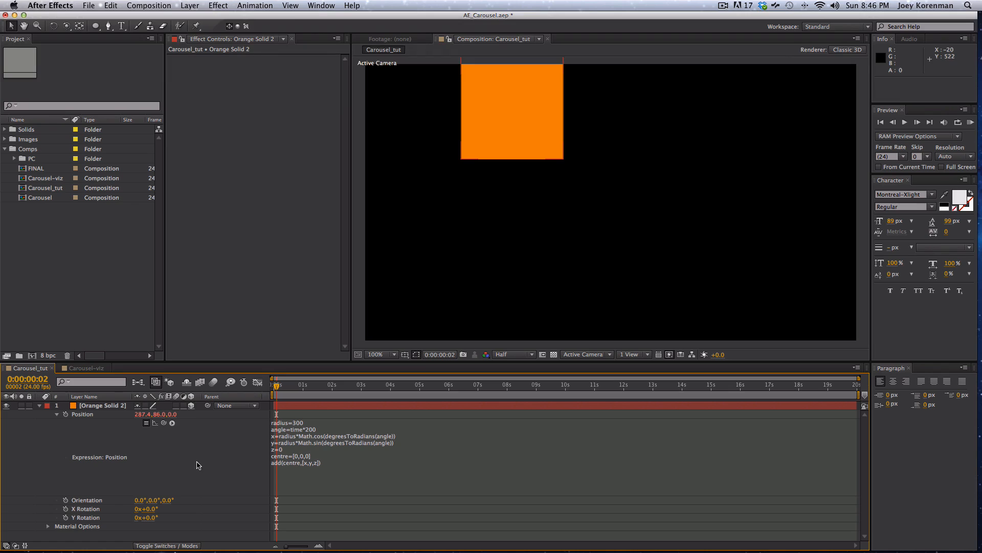
# Pre-compose the orange solid as Image_01, leaving all attributes in Carousel_tut
pyautogui.click(102, 405)
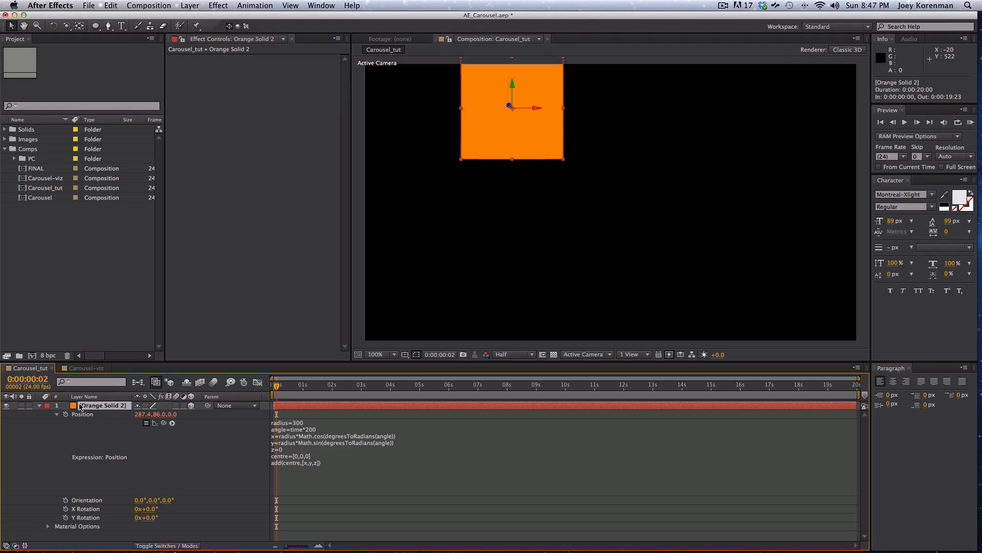
pyautogui.press('shift+super+c')
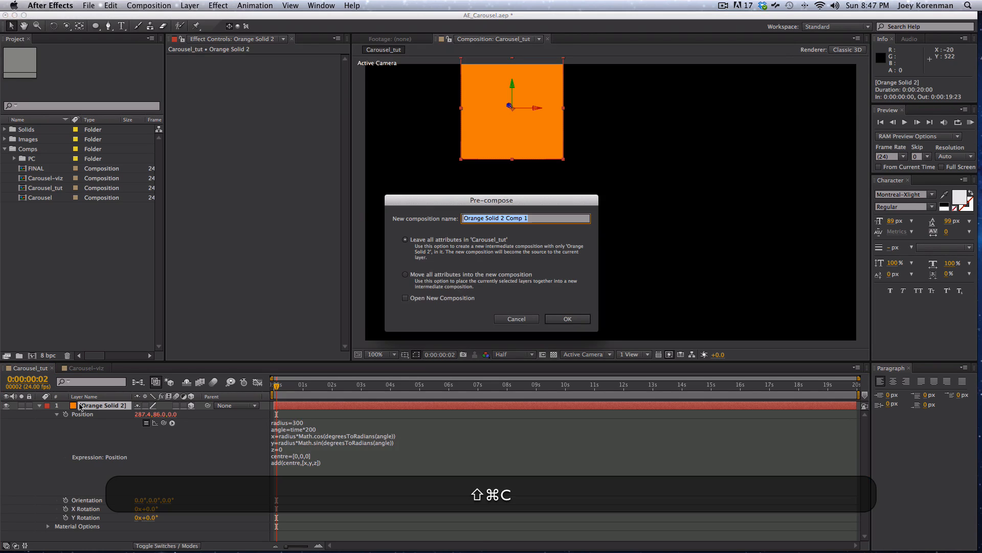
pyautogui.moveTo(496, 202); pyautogui.dragTo(502, 200)
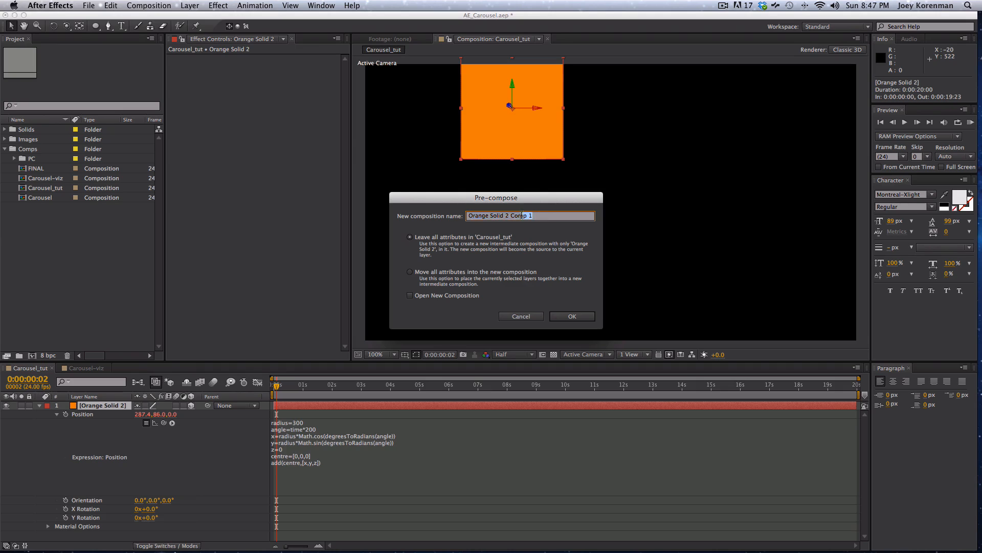
pyautogui.write('Image_01')
pyautogui.click(410, 272)
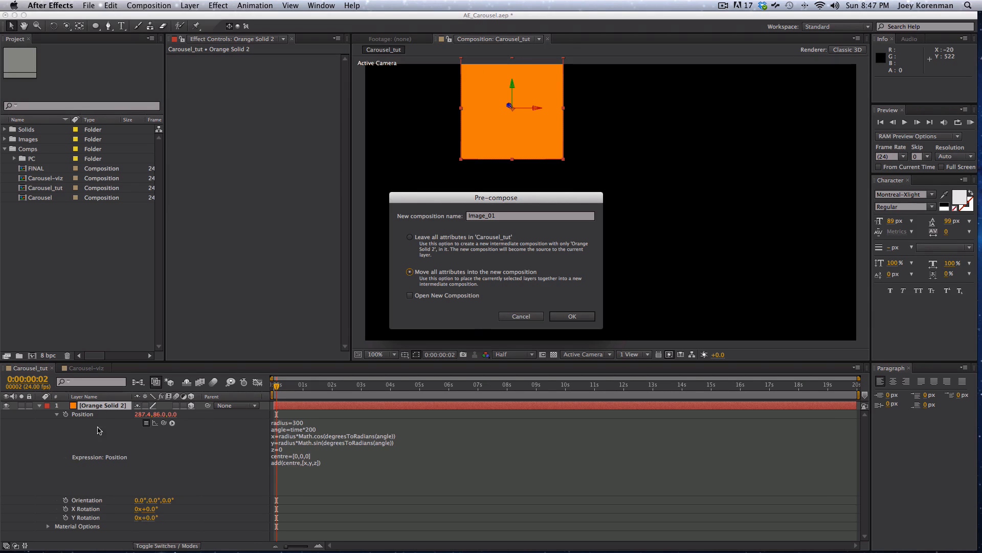
pyautogui.click(421, 235)
pyautogui.click(573, 316)
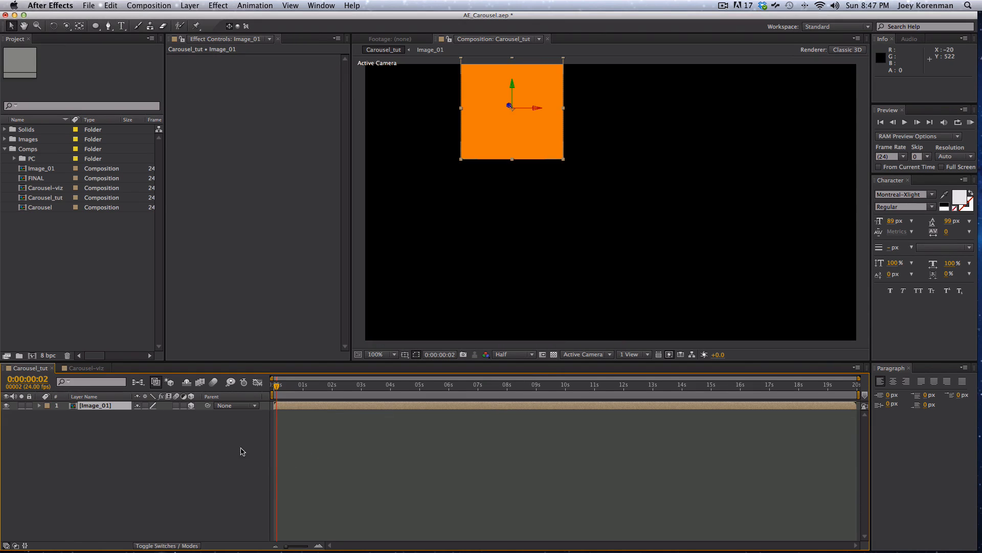
# Reveal the Image_01 layer's Position expression and expand it to show every line
pyautogui.click(152, 500)
pyautogui.click(103, 406)
pyautogui.press('u')
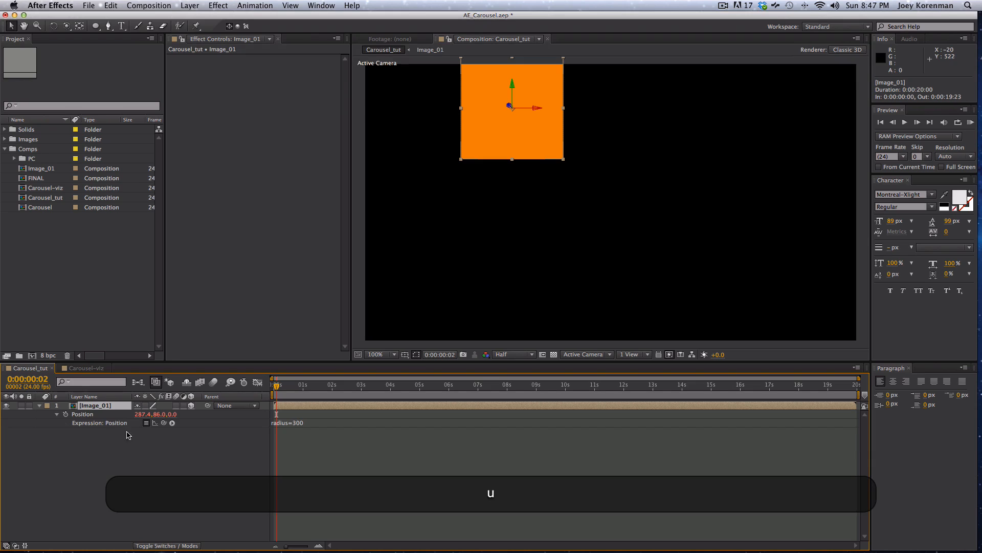
pyautogui.click(305, 433)
pyautogui.click(234, 499)
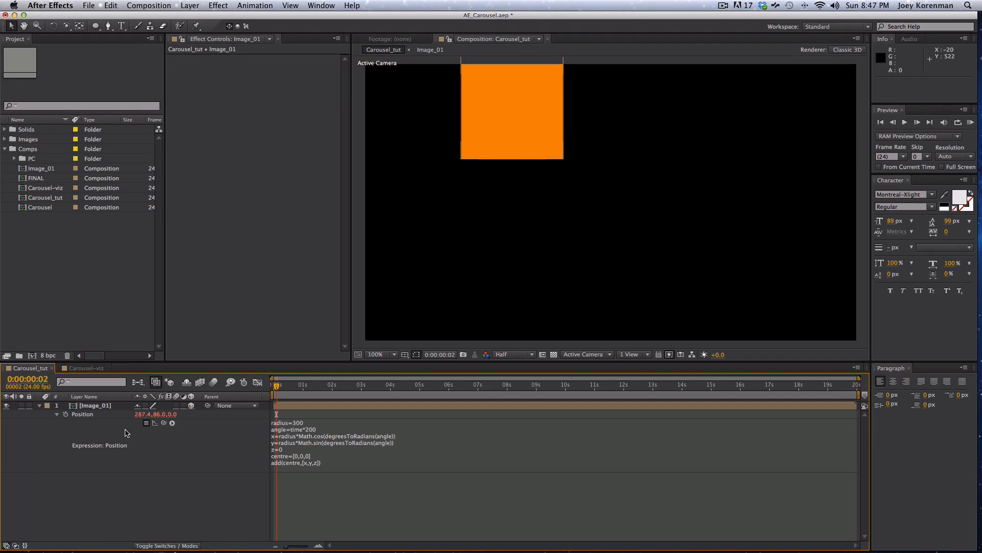
# Open the Image_01 composition and toggle the orange solid's visibility off and on to inspect its contents
pyautogui.doubleClick(107, 407)
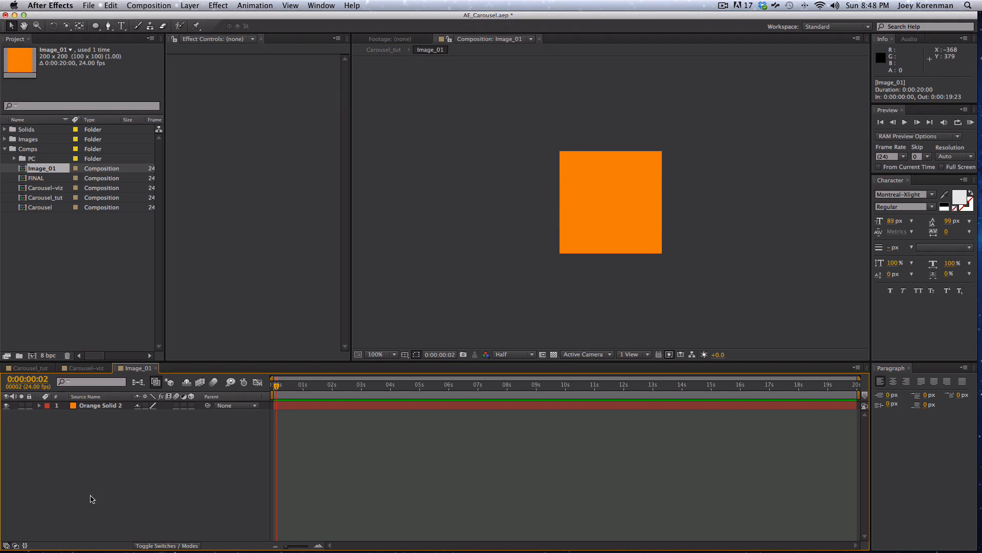
pyautogui.click(6, 405)
pyautogui.click(6, 405)
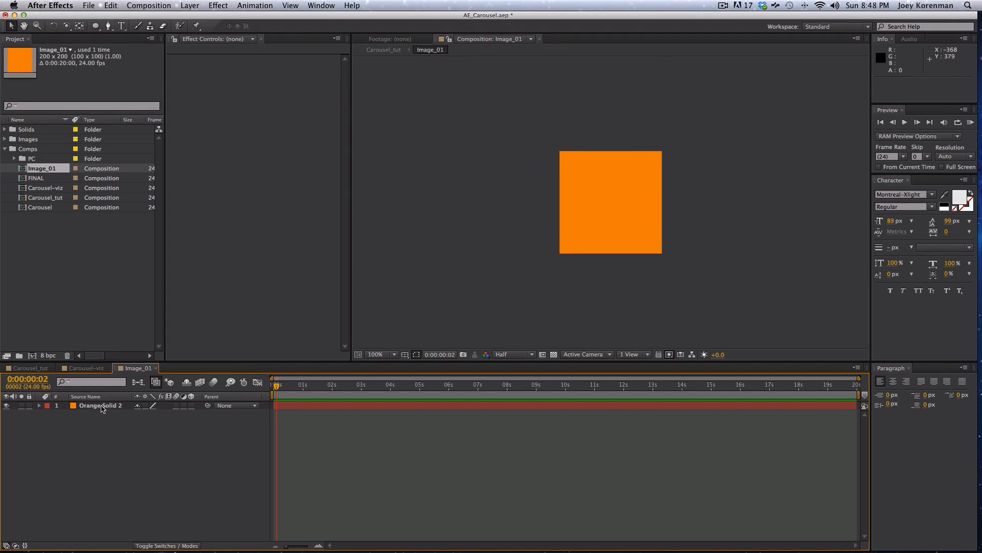
# Close the Carousel-viz composition and return to Carousel_tut with no layer selected
pyautogui.click(86, 368)
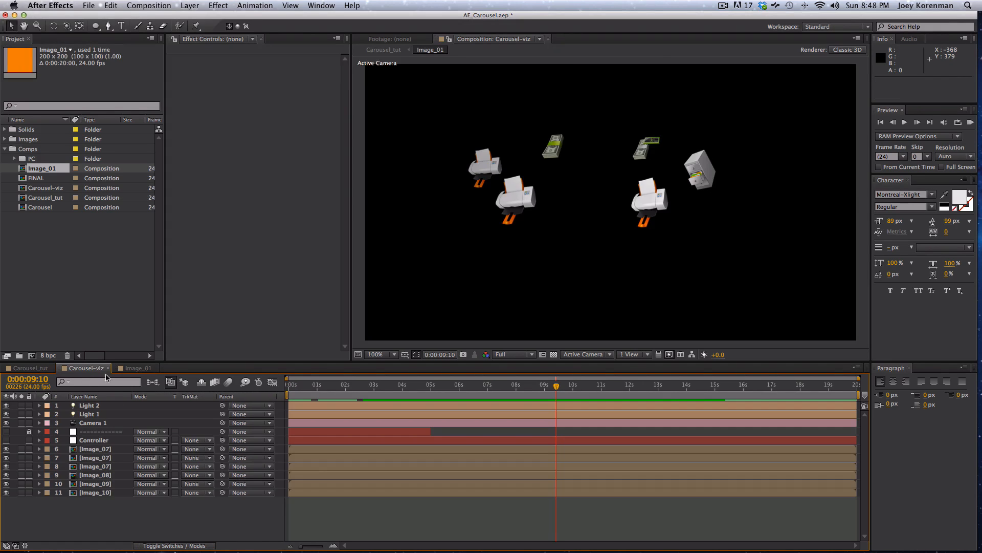
pyautogui.click(30, 368)
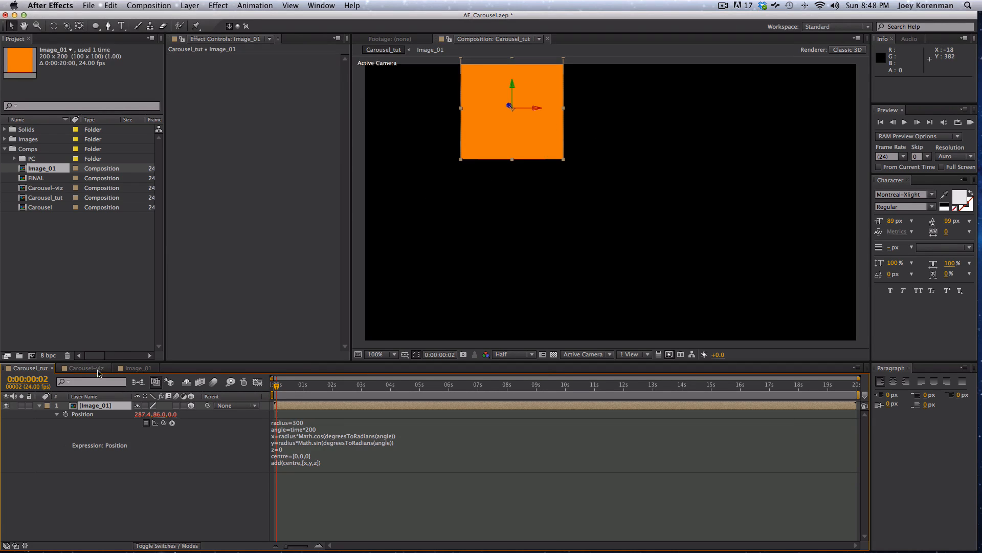
pyautogui.click(98, 371)
pyautogui.press('super+w')
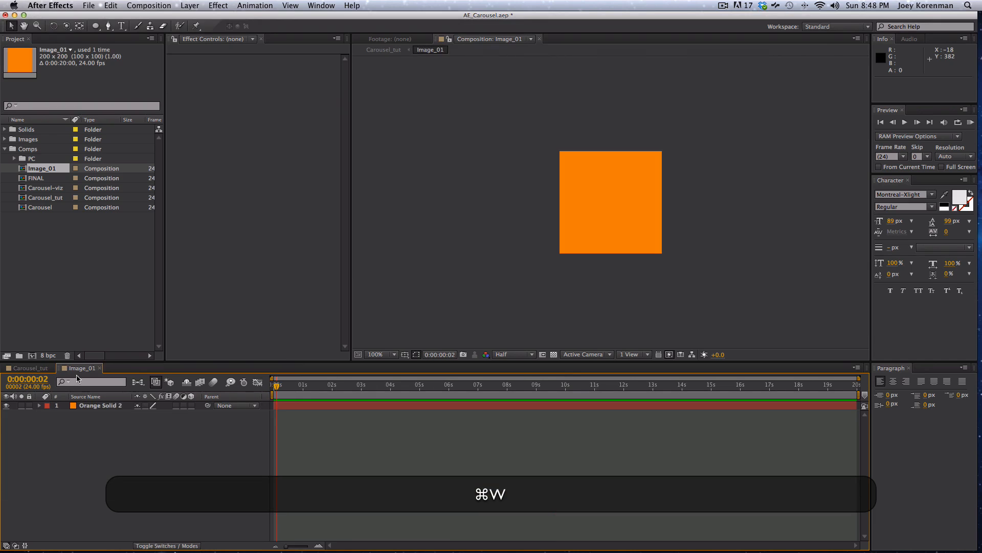
pyautogui.click(31, 368)
pyautogui.click(352, 509)
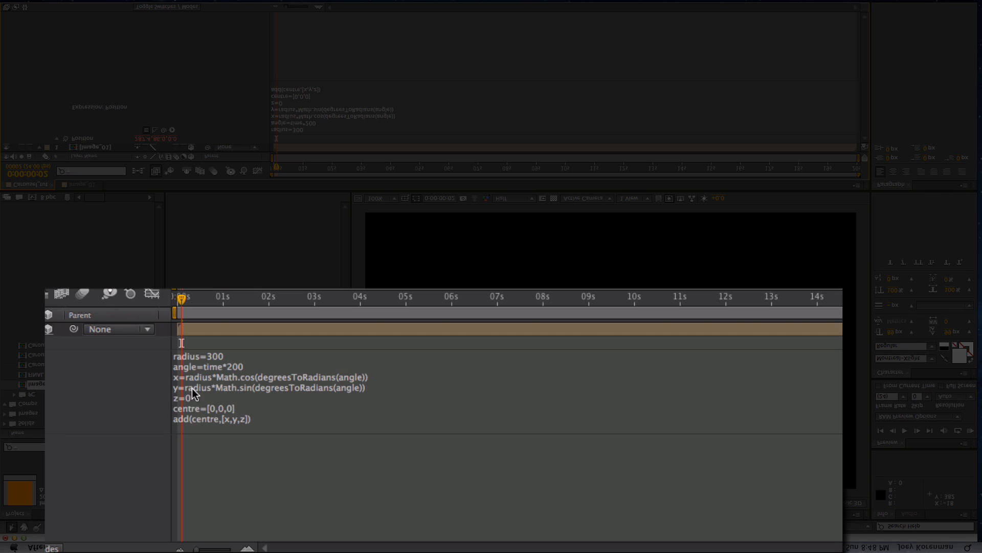
# Delete the z=0 line from Image_01's Position expression and assign the sine line to z
pyautogui.click(198, 390)
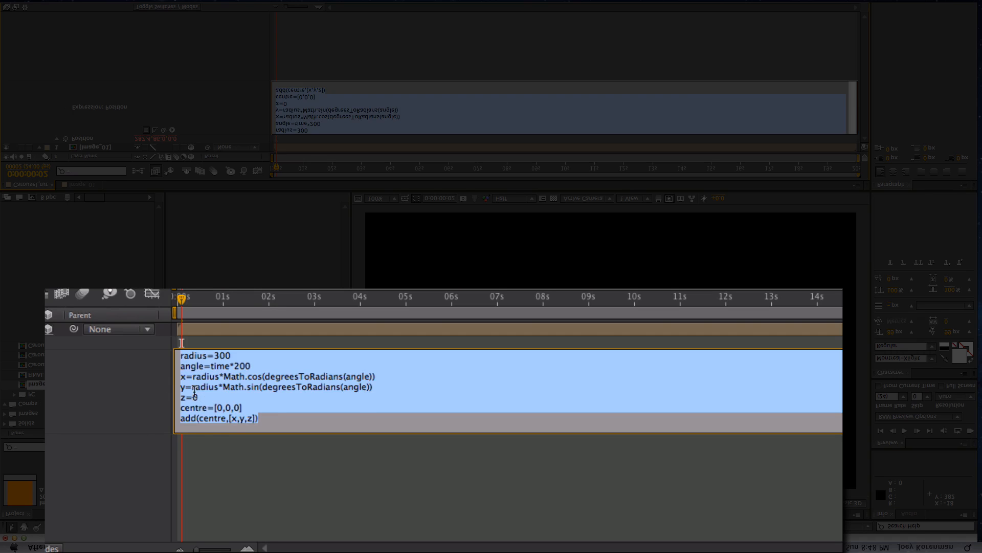
pyautogui.click(194, 393)
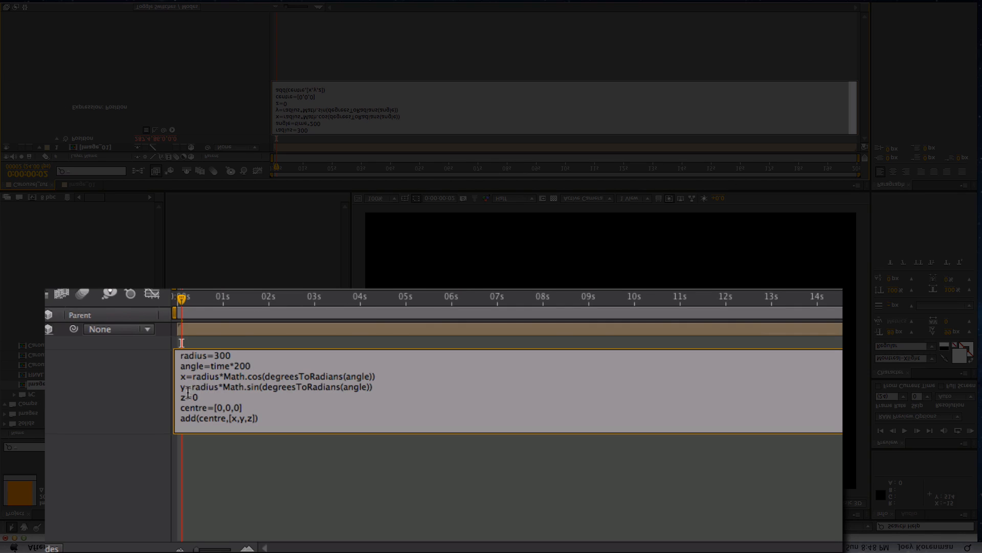
pyautogui.press('Right')
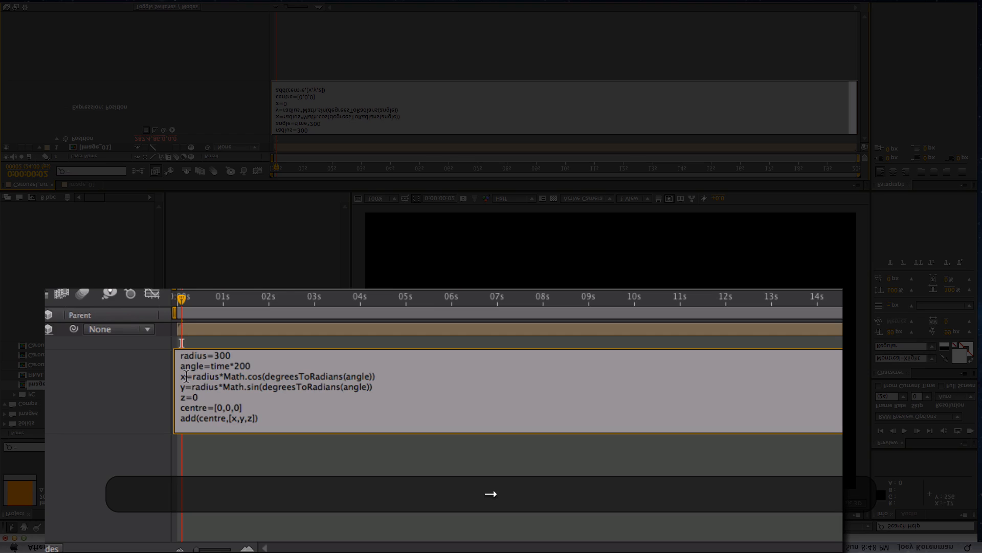
pyautogui.moveTo(213, 407); pyautogui.dragTo(172, 397)
pyautogui.press('BackSpace')
pyautogui.press('BackSpace')
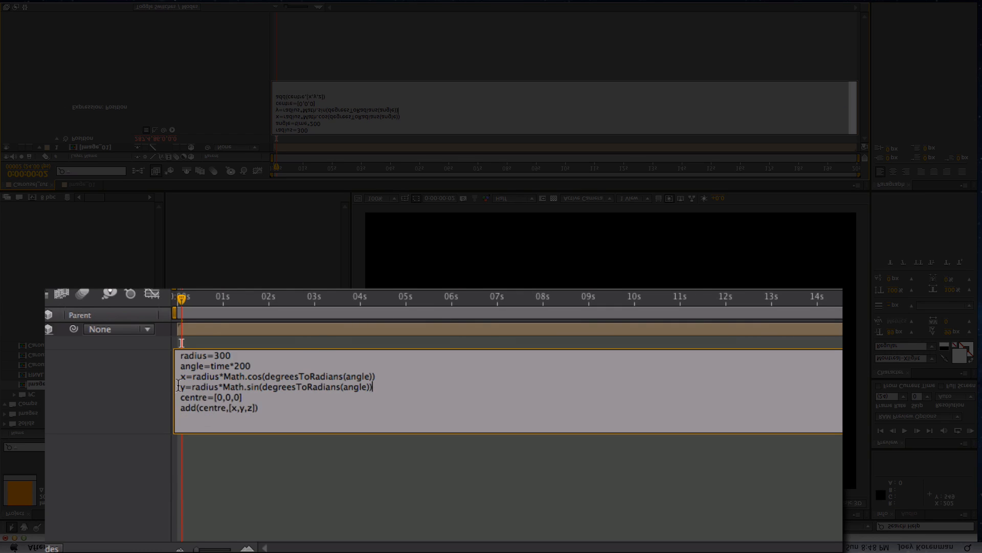
pyautogui.click(182, 387)
pyautogui.press('BackSpace')
pyautogui.write('z')
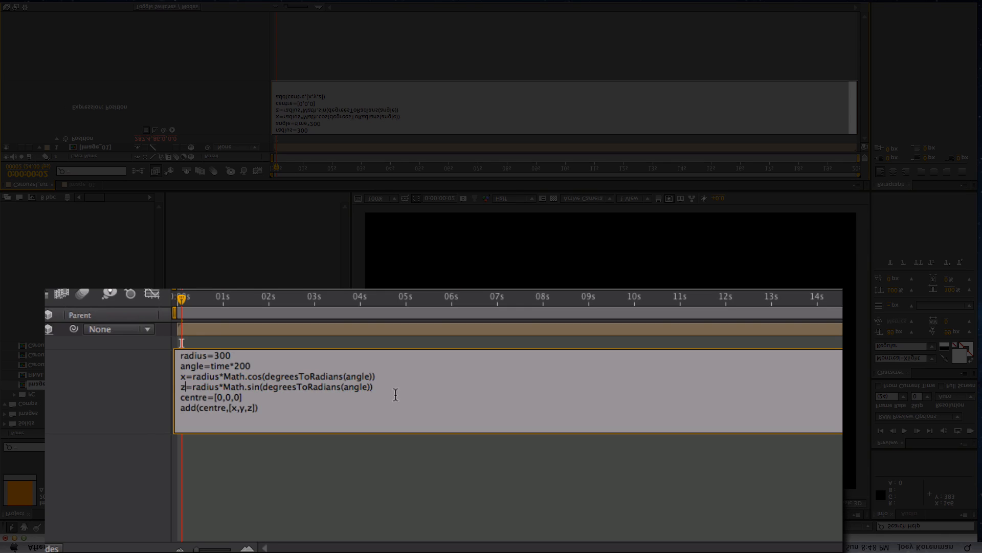
# Insert the line y=0 between the x and z lines of the Position expression
pyautogui.click(395, 378)
pyautogui.press('Return')
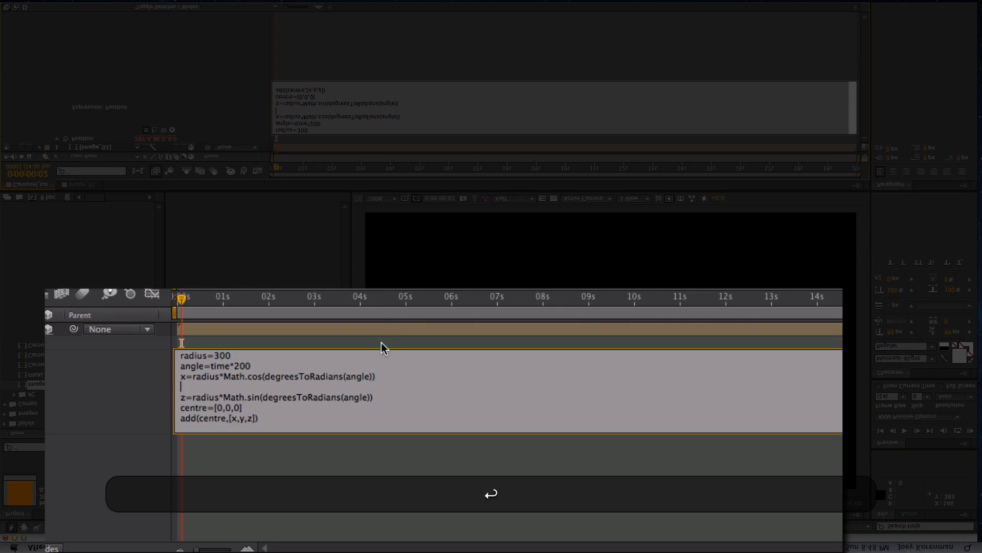
pyautogui.write('y=0')
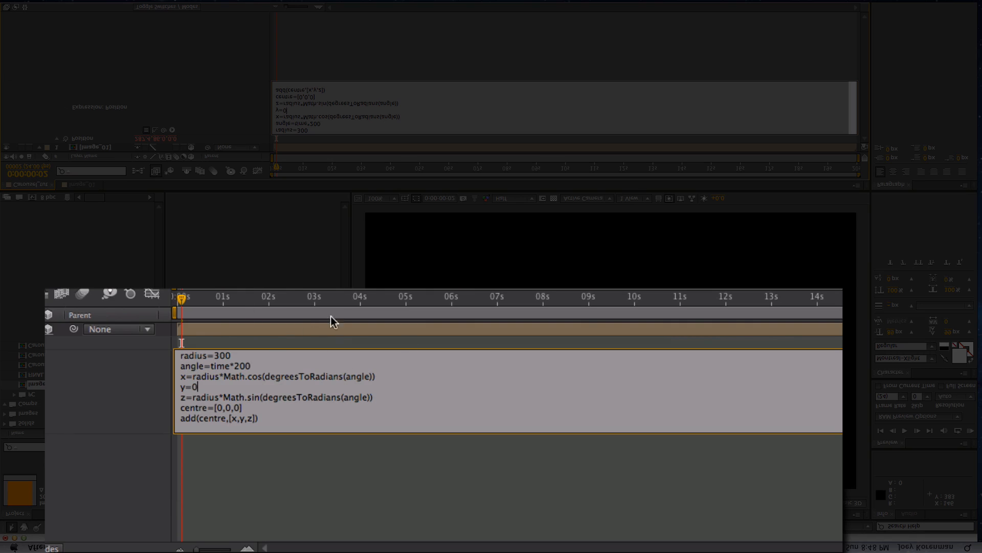
# End every line of Image_01's Position expression with a semicolon and apply the edited expression
pyautogui.click(259, 354)
pyautogui.write(';')
pyautogui.click(295, 366)
pyautogui.write(';')
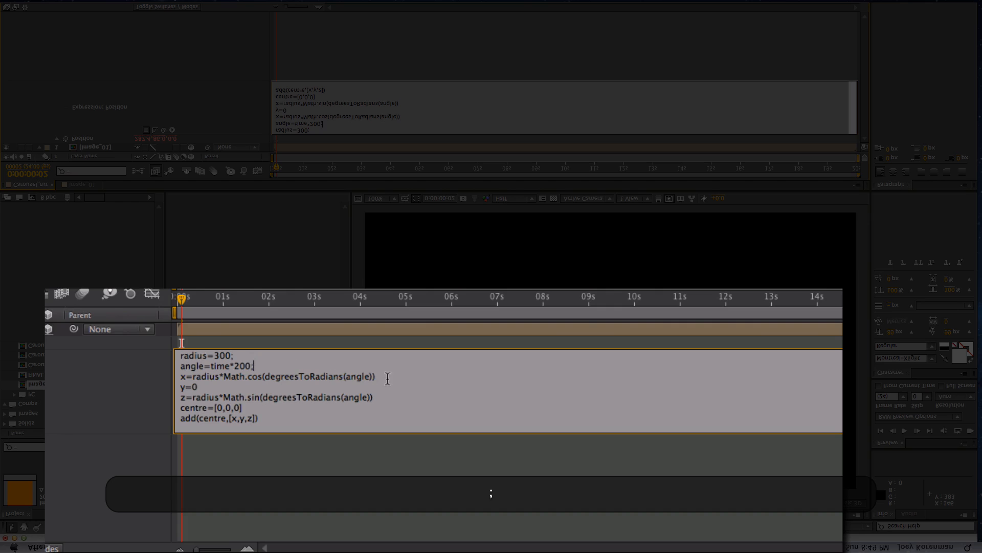
pyautogui.click(387, 379)
pyautogui.write(';')
pyautogui.doubleClick(239, 388)
pyautogui.write(';')
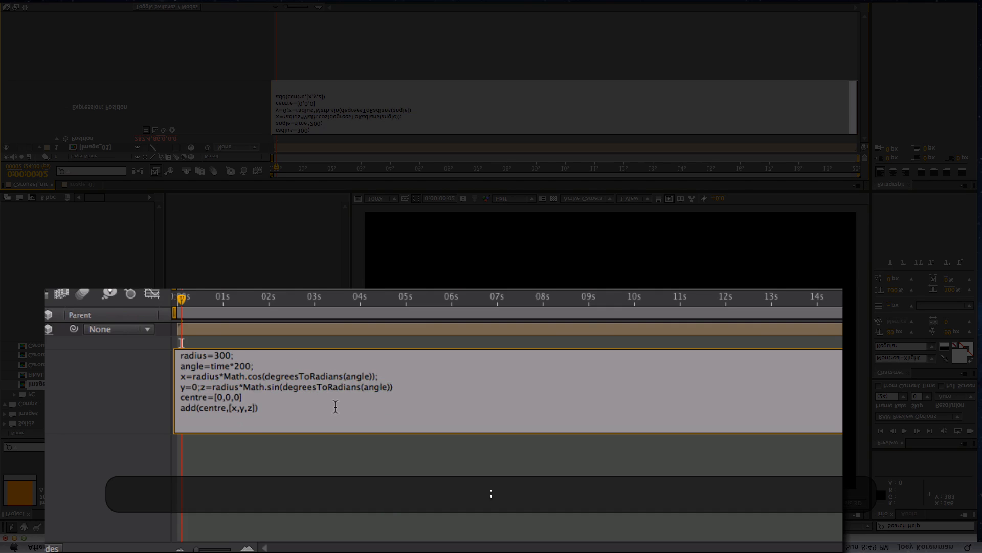
pyautogui.press('super+z')
pyautogui.click(223, 387)
pyautogui.write(';')
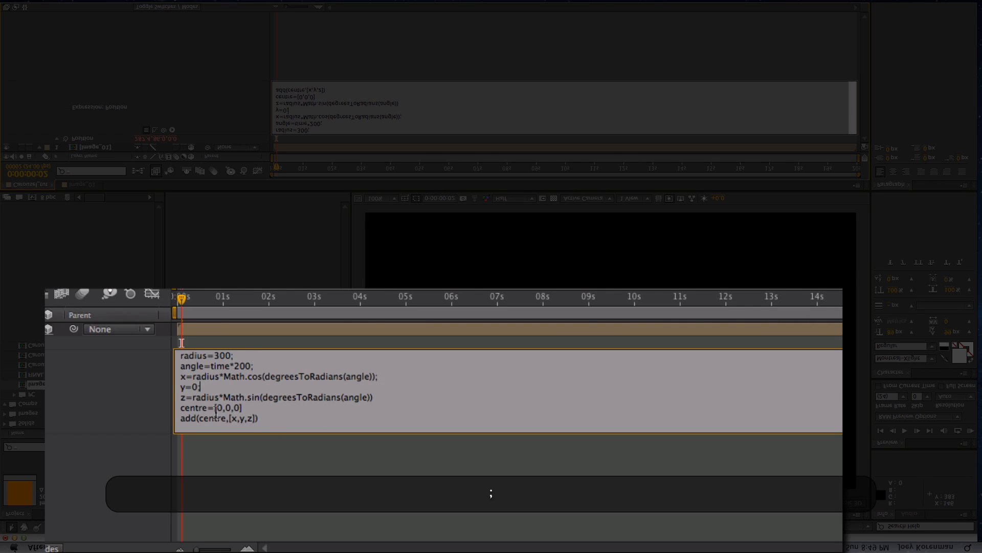
pyautogui.write(' y=0;')
pyautogui.click(266, 407)
pyautogui.write(';')
pyautogui.click(276, 417)
pyautogui.write(';')
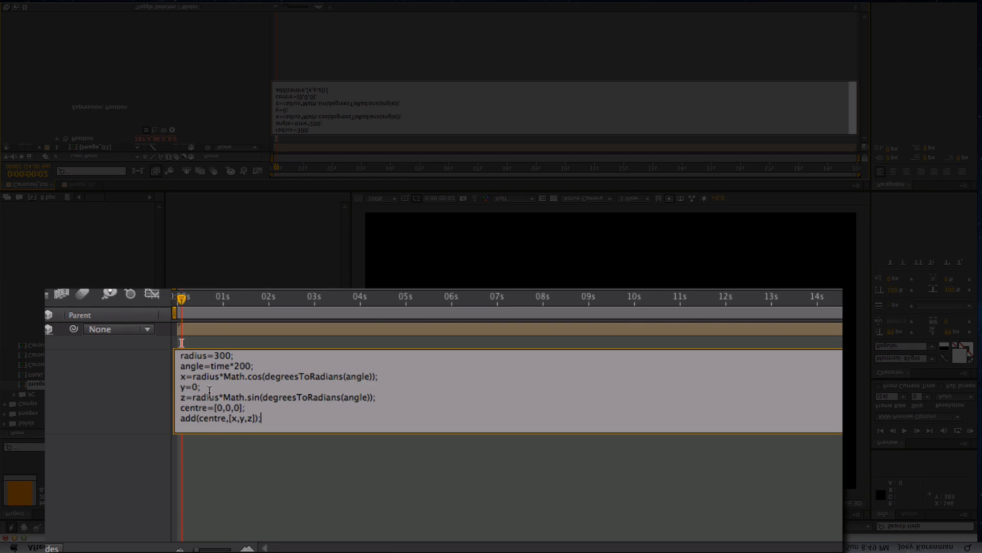
pyautogui.click(289, 495)
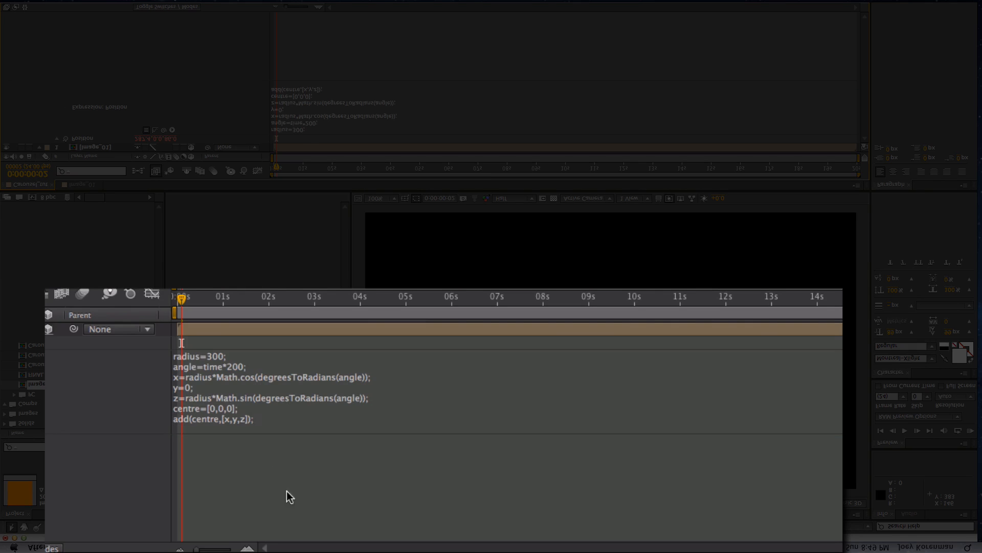
pyautogui.click(236, 425)
pyautogui.doubleClick(233, 418)
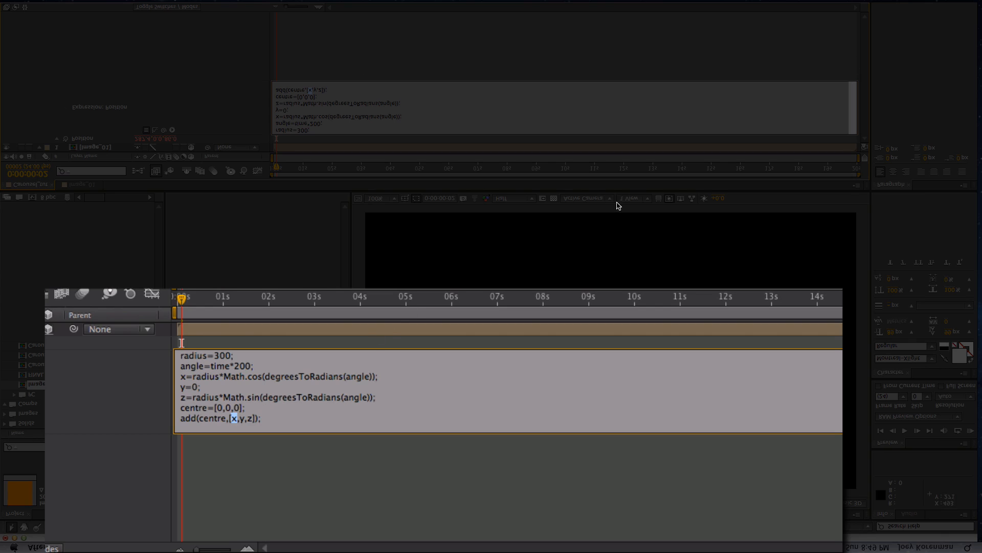
pyautogui.write('480')
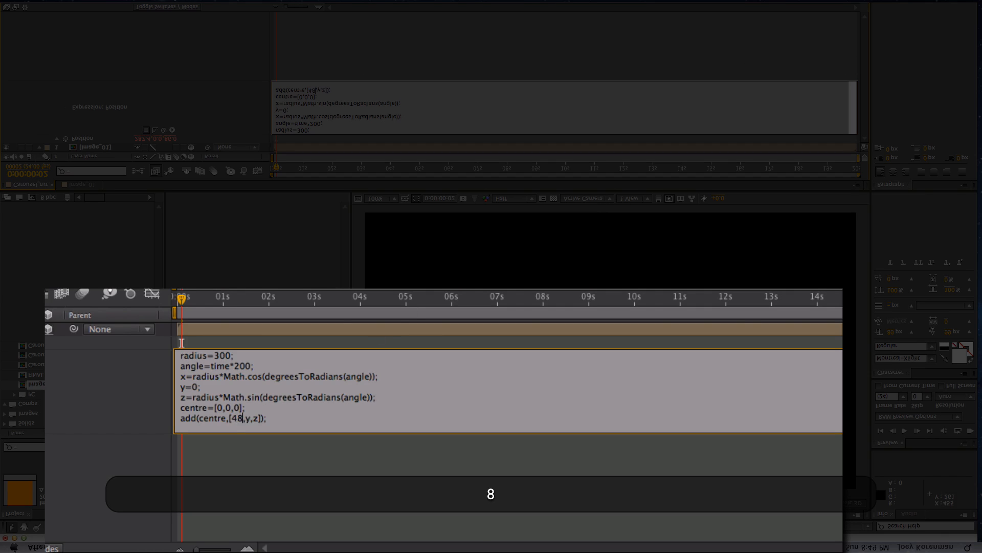
pyautogui.press('Right')
pyautogui.press('Right')
pyautogui.press('BackSpace')
pyautogui.write('270')
pyautogui.press('super+z')
pyautogui.press('super+z')
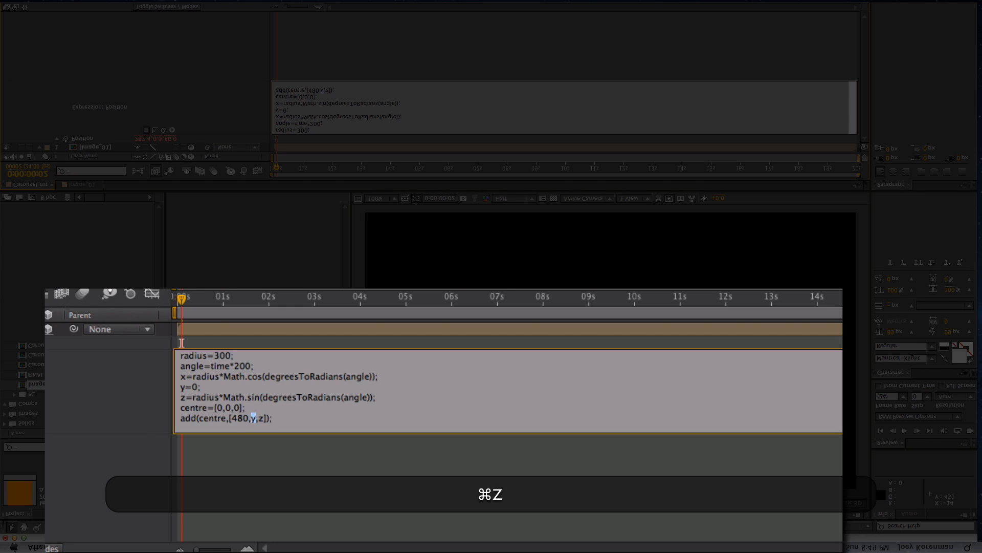
# Set the centre line of Image_01's Position expression to [480,270,0] and apply the expression
pyautogui.press('Left')
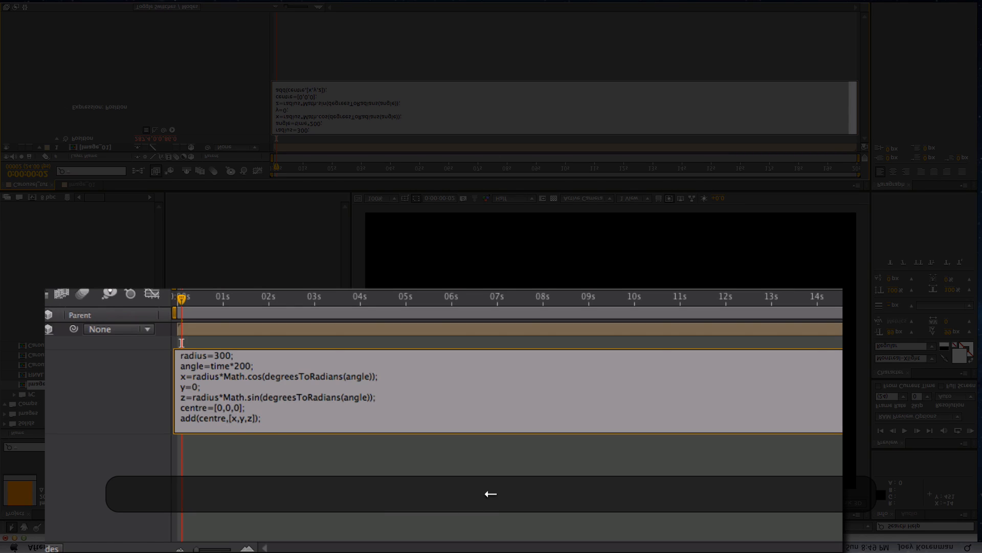
pyautogui.press('Up')
pyautogui.press('BackSpace')
pyautogui.write('480')
pyautogui.press('Right')
pyautogui.press('Right')
pyautogui.press('BackSpace')
pyautogui.write('270')
pyautogui.click(491, 485)
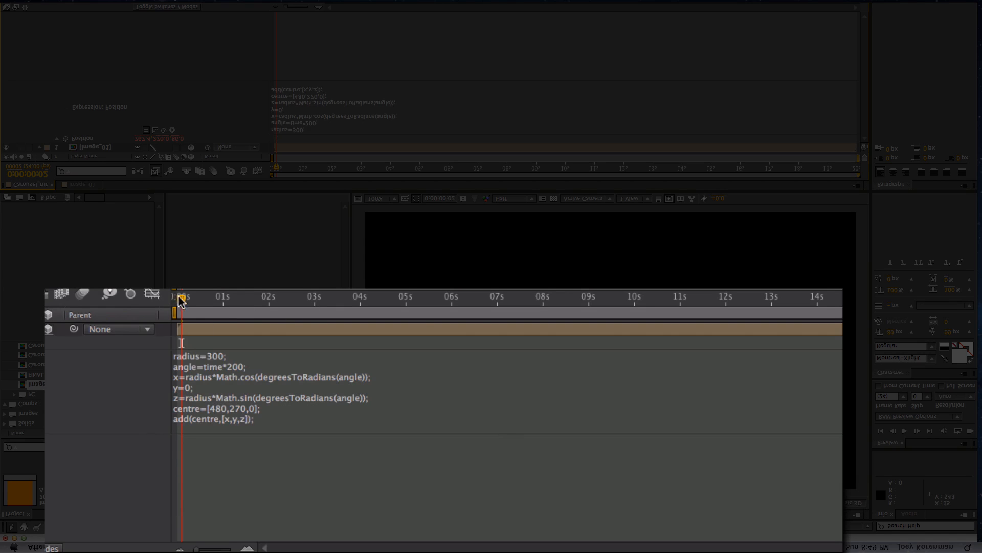
# Play and scrub through the Carousel_tut composition to check Image_01's circular motion in X and Z
pyautogui.press('space')
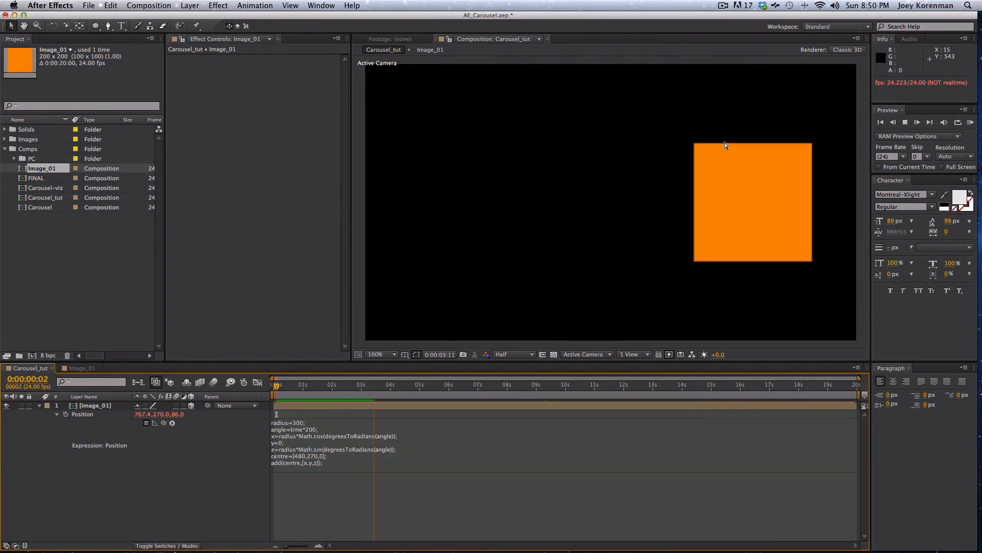
pyautogui.press('space')
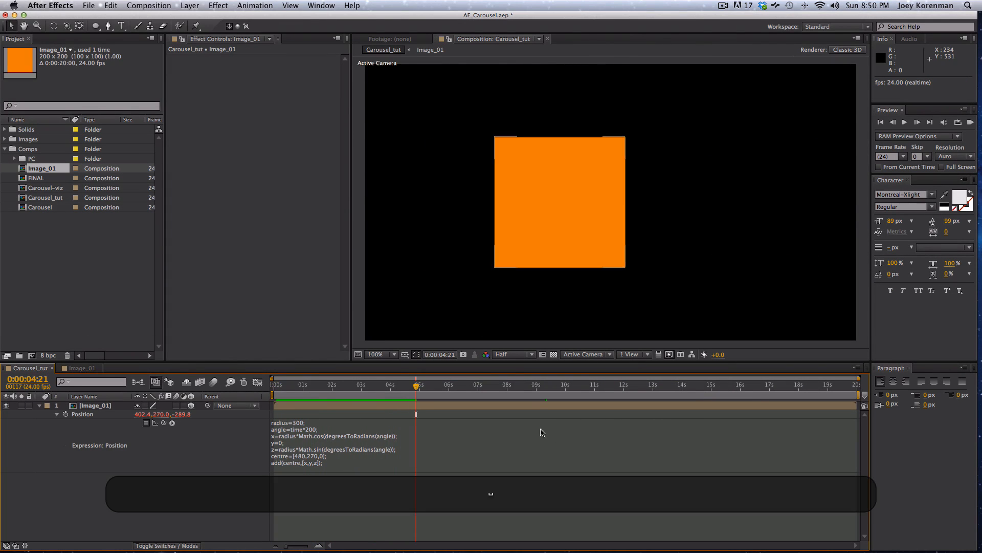
pyautogui.moveTo(273, 385); pyautogui.dragTo(303, 385)
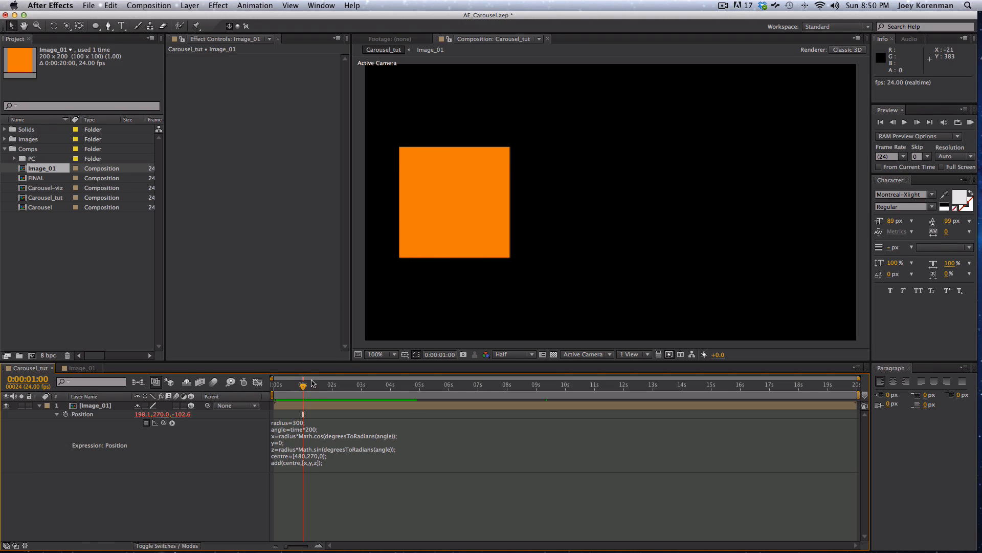
pyautogui.press('space')
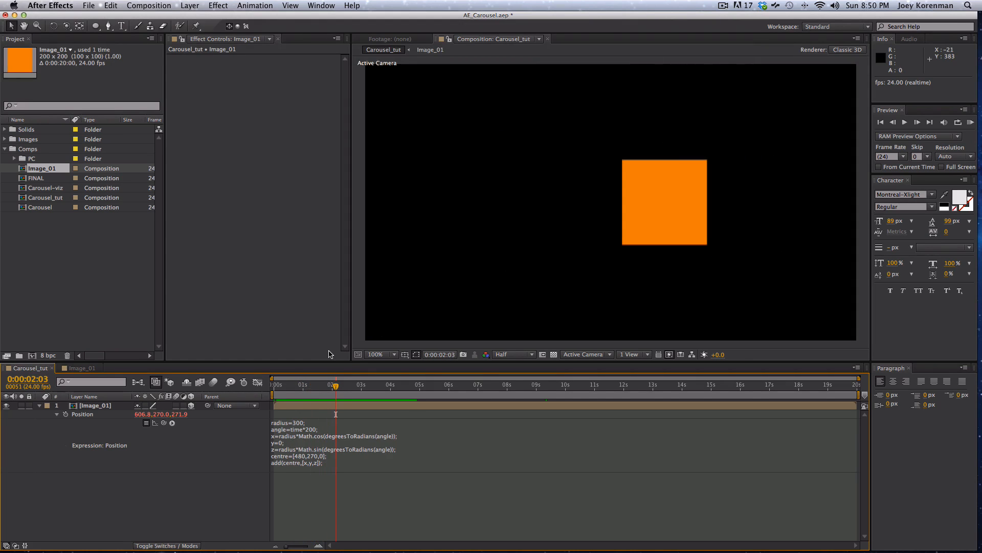
pyautogui.moveTo(329, 388)
pyautogui.mouseDown()
pyautogui.moveTo(276, 392)
pyautogui.moveTo(415, 378)
pyautogui.moveTo(336, 387)
pyautogui.mouseUp()
# Add a new null object to Carousel_tut and rename it Control
pyautogui.click(189, 5)
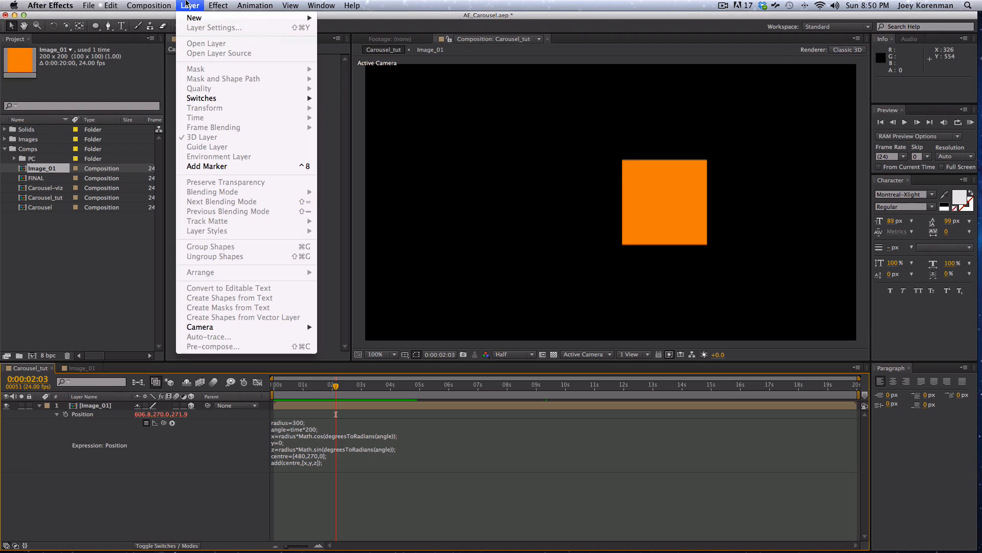
pyautogui.moveTo(193, 18)
pyautogui.click(348, 62)
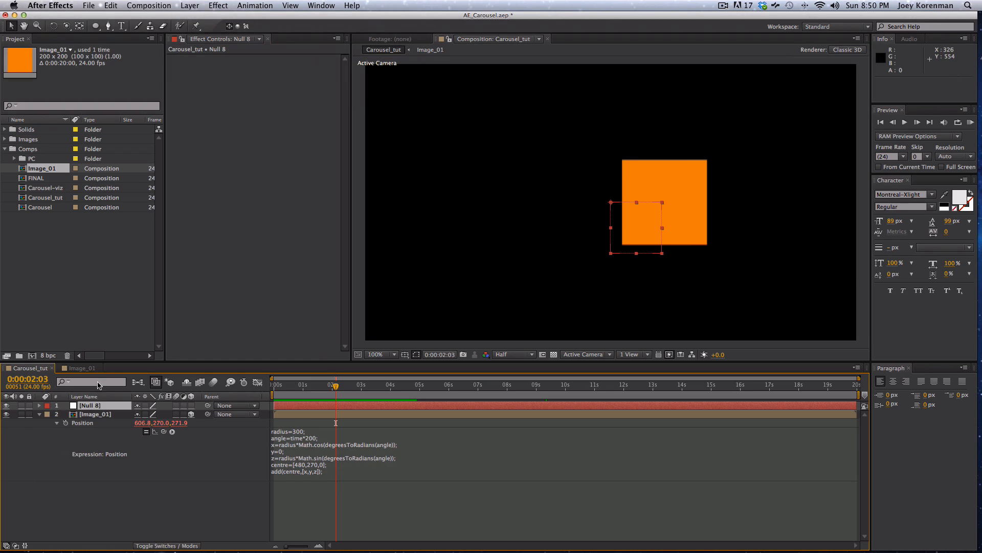
pyautogui.press('Return')
pyautogui.write('Control')
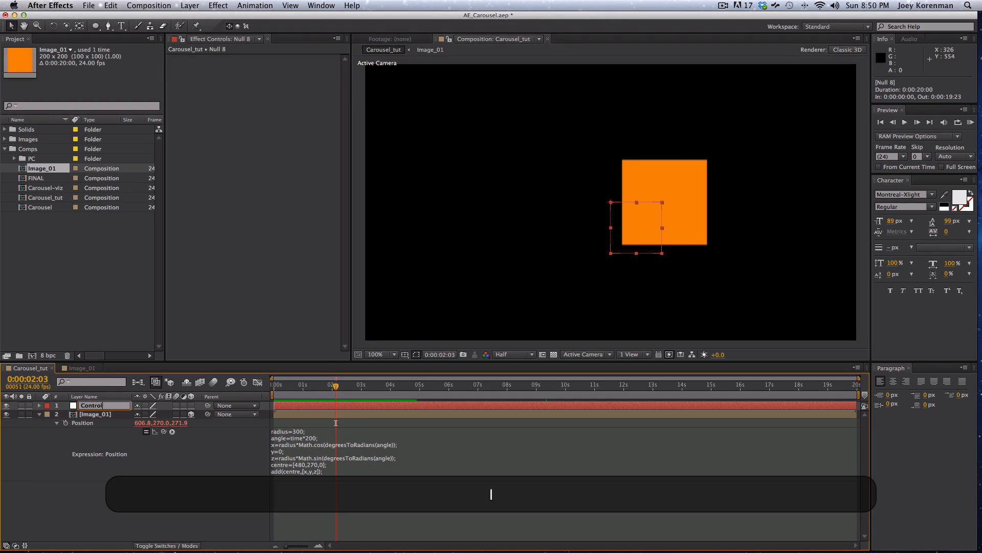
pyautogui.press('Return')
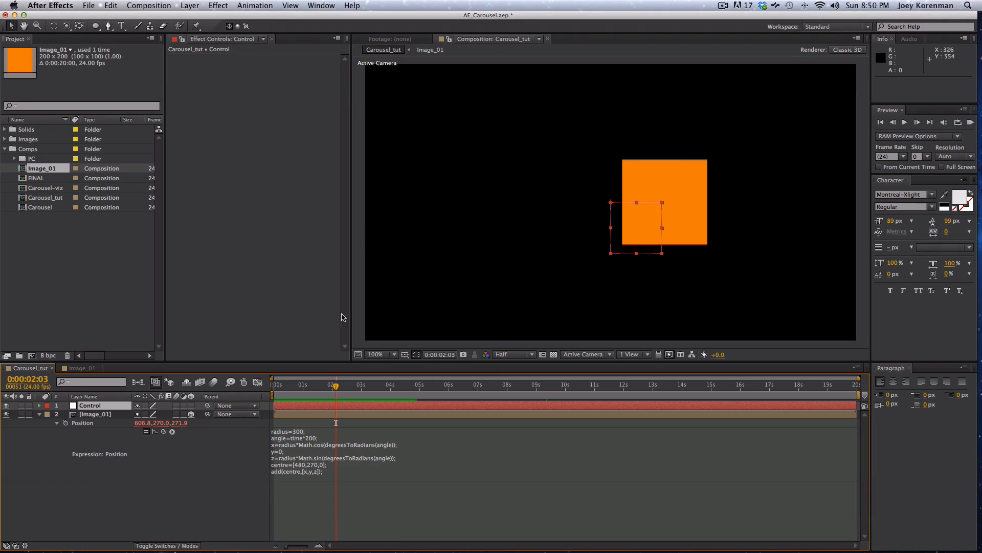
pyautogui.click(217, 5)
pyautogui.moveTo(248, 115)
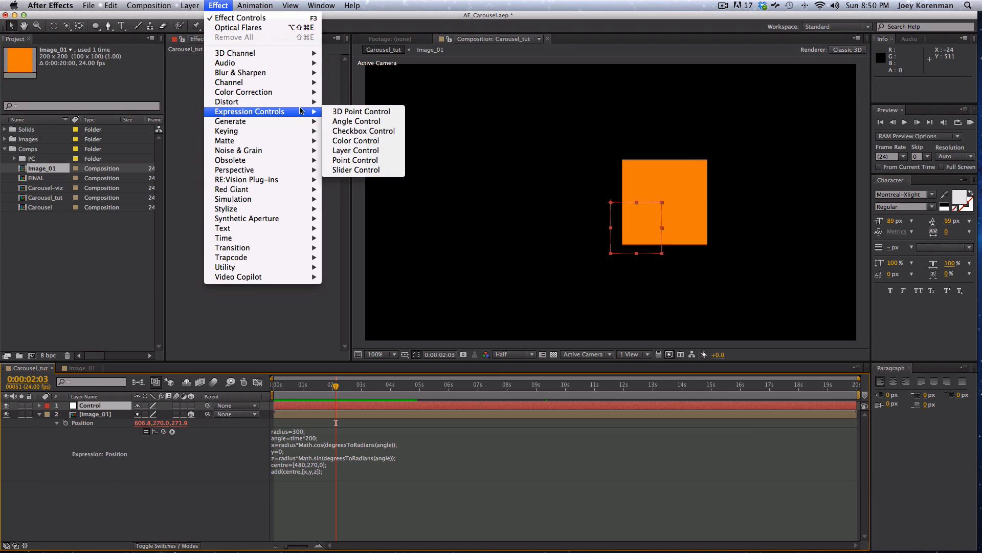
pyautogui.click(338, 421)
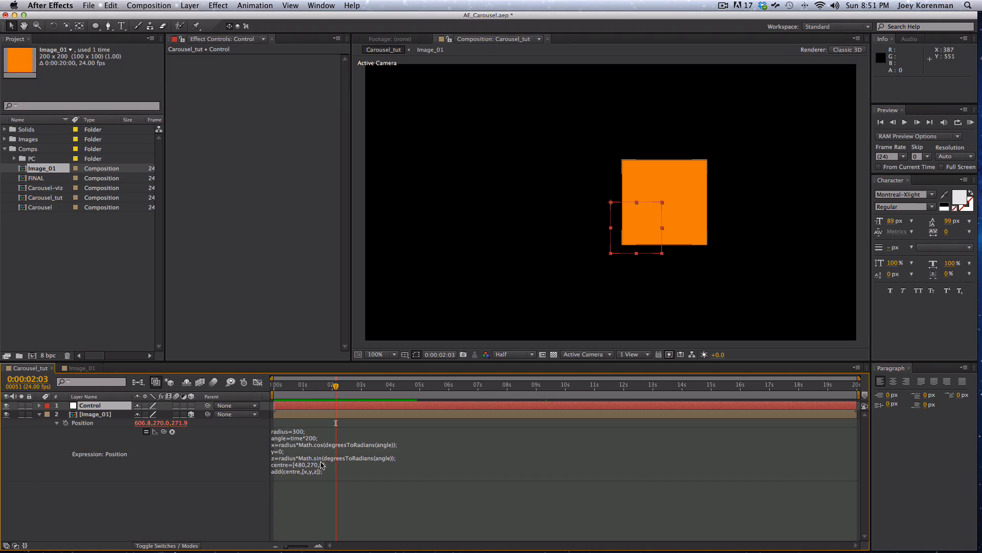
# Add a Slider Control effect to the Control null and rename the effect Radius
pyautogui.click(228, 5)
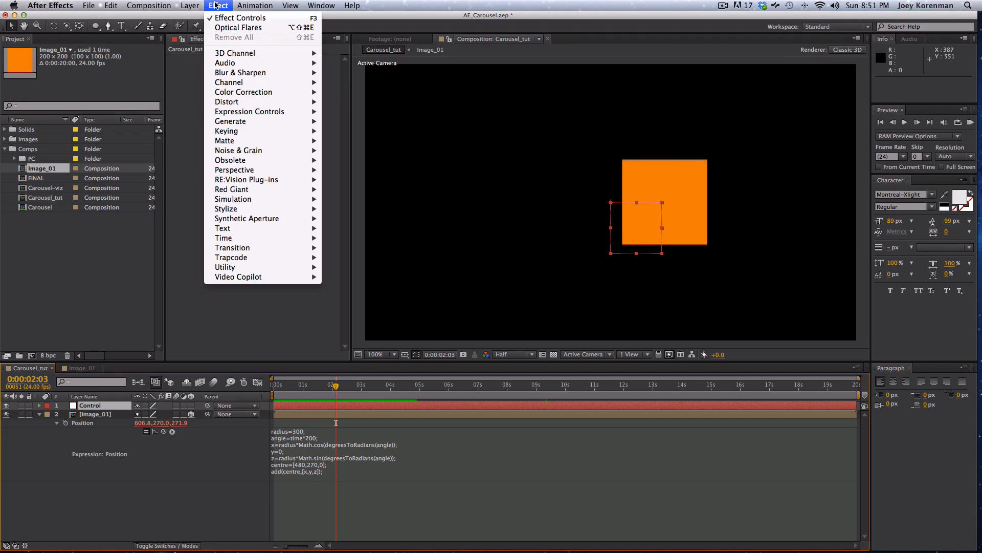
pyautogui.moveTo(258, 113)
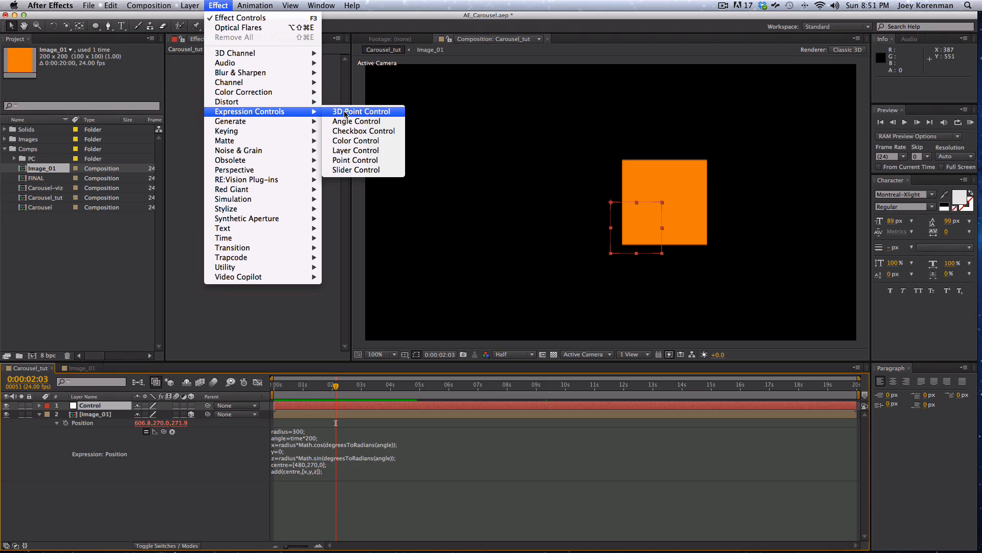
pyautogui.click(360, 174)
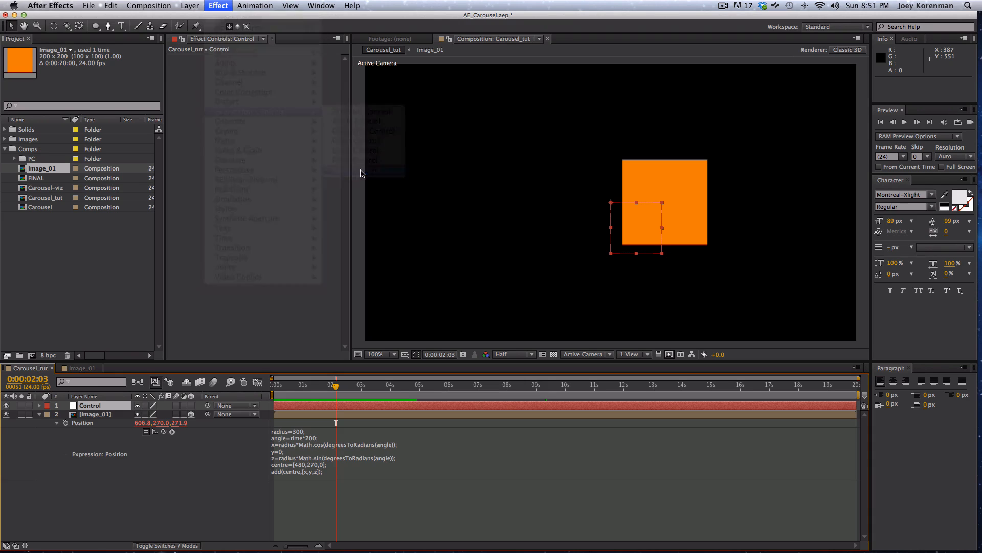
pyautogui.press('Return')
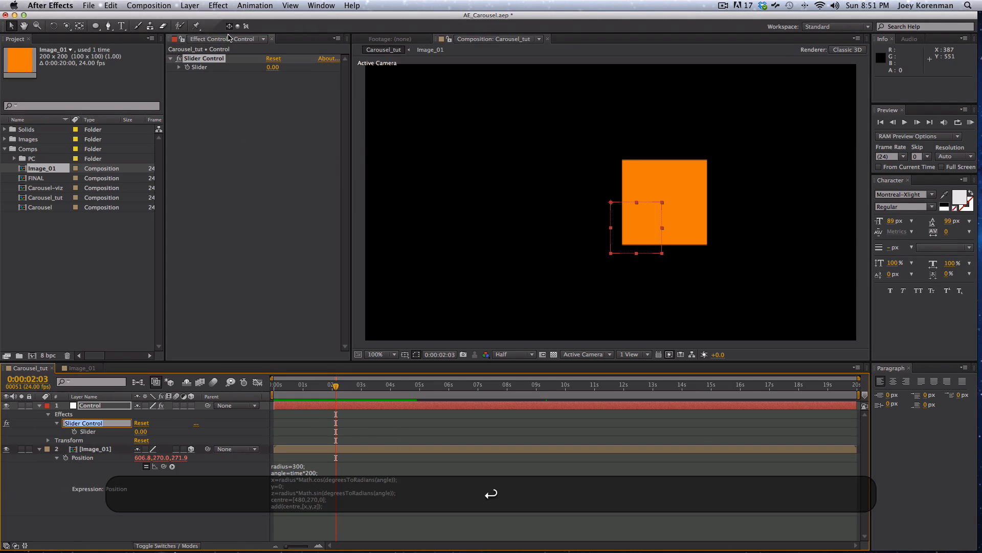
pyautogui.click(302, 165)
pyautogui.click(210, 59)
pyautogui.press('Return')
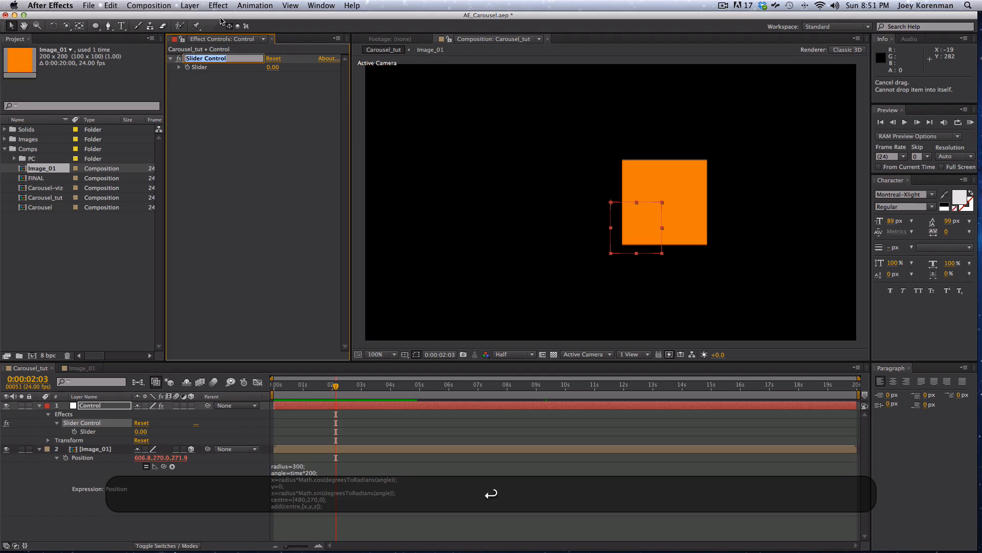
pyautogui.write('Radius')
pyautogui.press('Return')
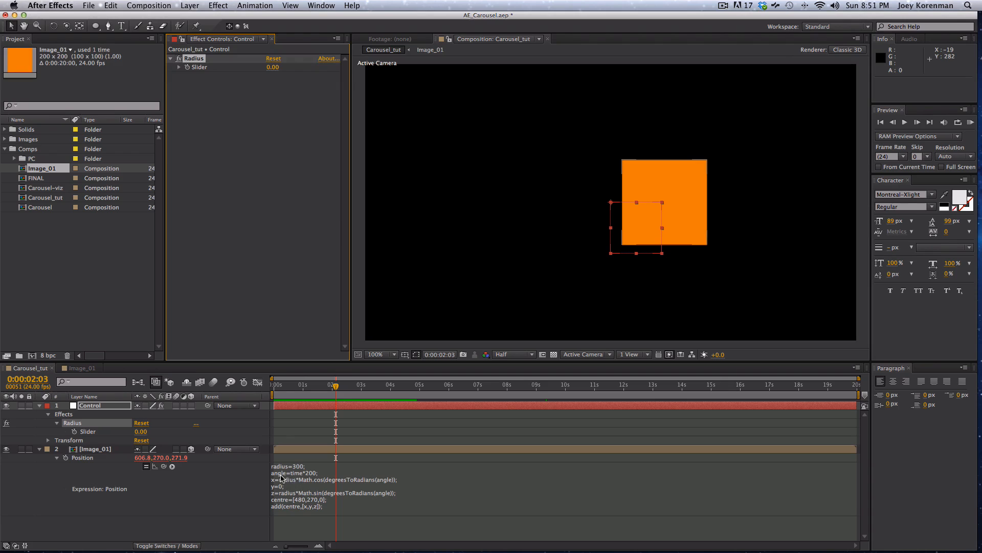
# Add an Angle Control effect to the Control null and rename the effect Carousel Angle
pyautogui.click(219, 5)
pyautogui.moveTo(249, 115)
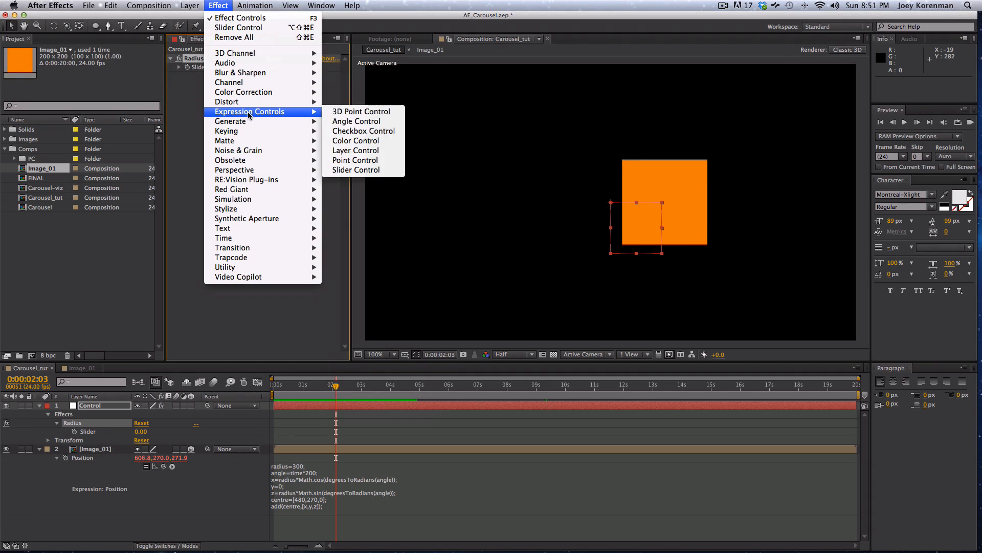
pyautogui.click(366, 122)
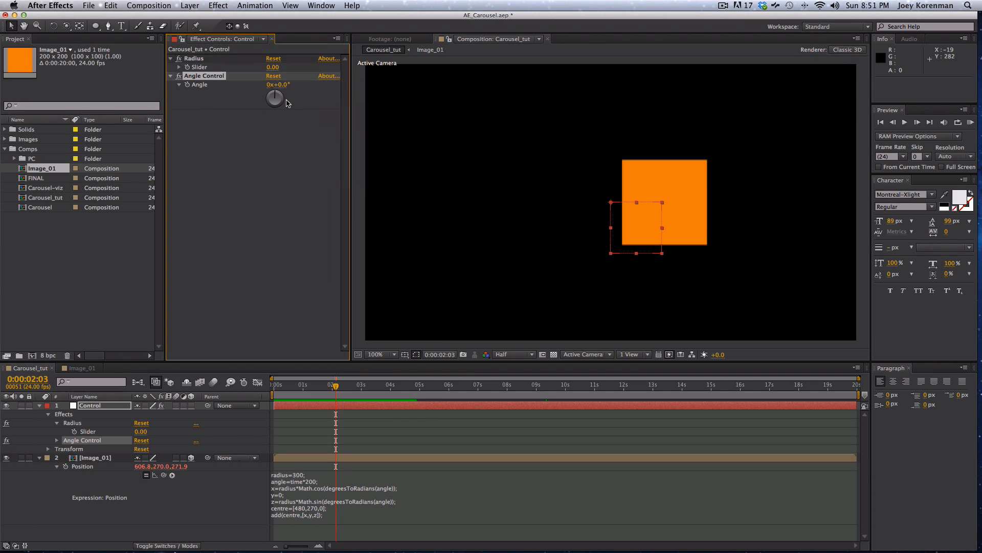
pyautogui.moveTo(286, 103)
pyautogui.mouseDown()
pyautogui.moveTo(280, 92)
pyautogui.moveTo(265, 100)
pyautogui.moveTo(269, 112)
pyautogui.moveTo(274, 94)
pyautogui.moveTo(288, 114)
pyautogui.mouseUp()
pyautogui.press('super+z')
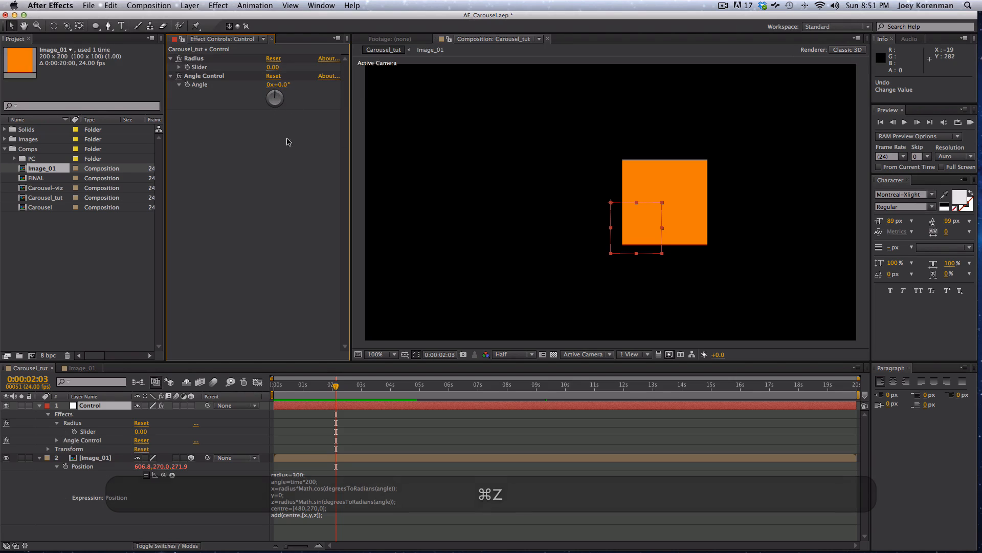
pyautogui.click(211, 78)
pyautogui.press('Return')
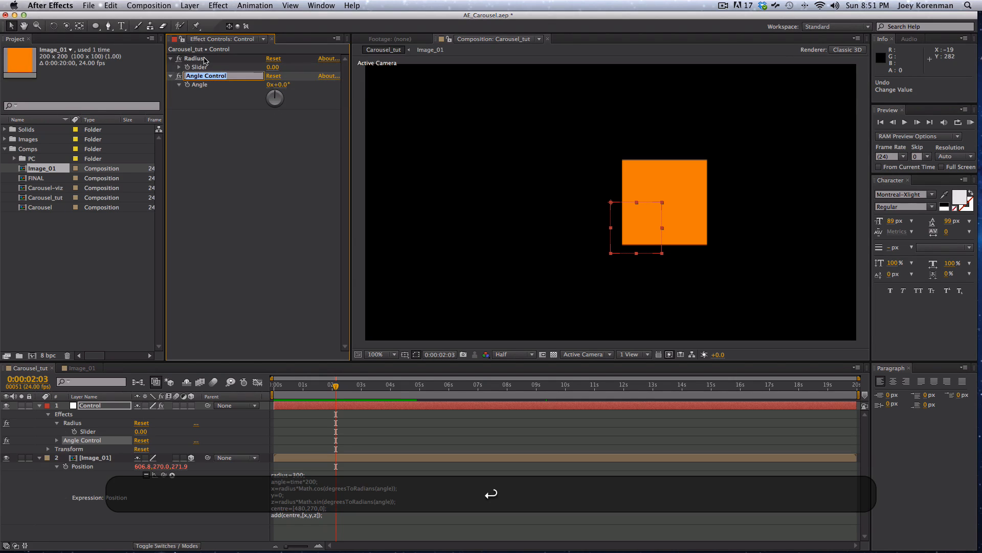
pyautogui.write('Carousel Angle')
pyautogui.press('Return')
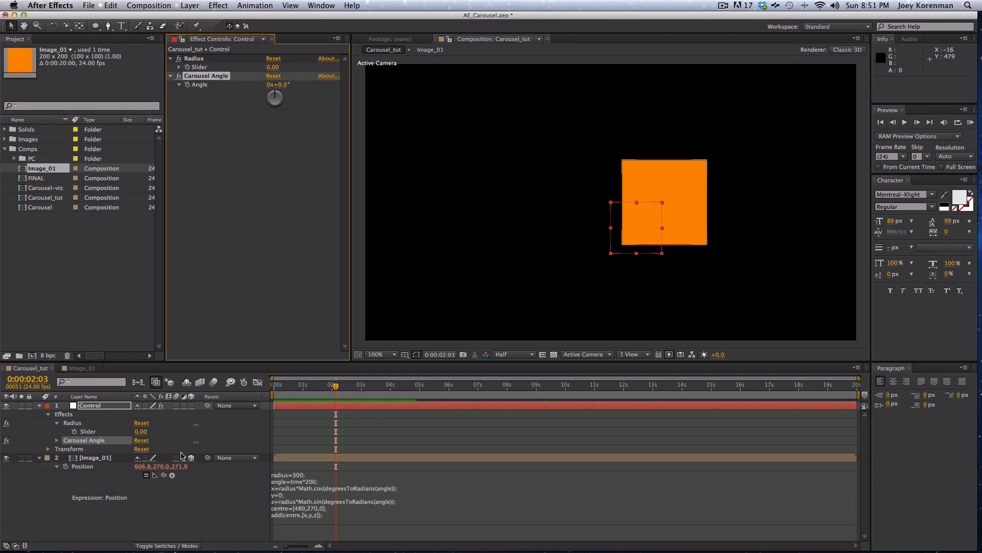
# Show only the Control layer's effects in the timeline and expand the Radius slider and Carousel Angle properties
pyautogui.click(104, 431)
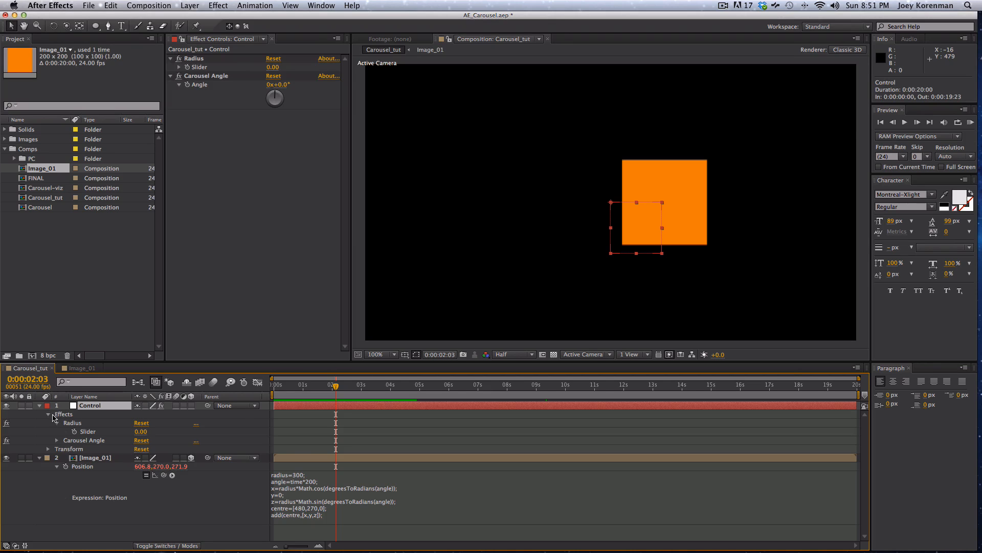
pyautogui.press('e')
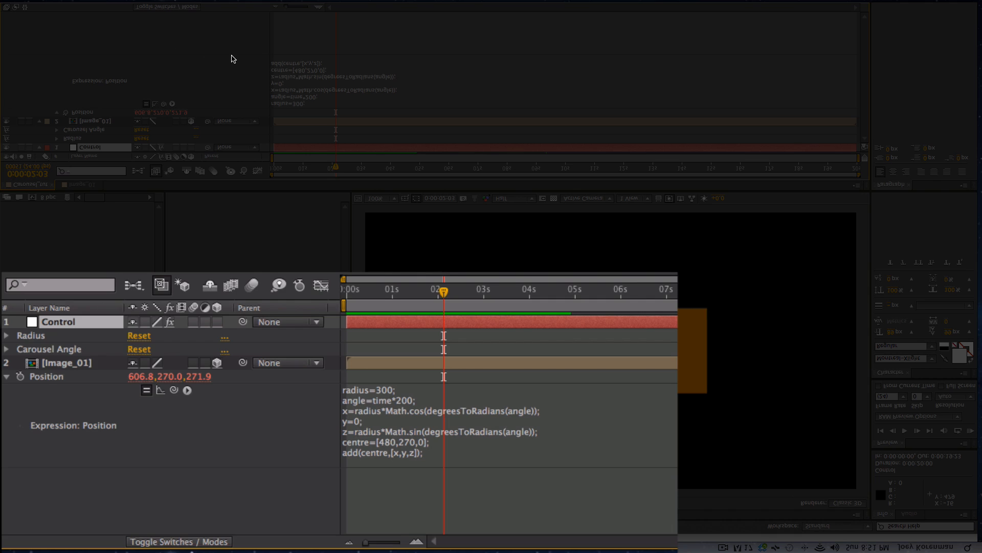
pyautogui.click(6, 349)
pyautogui.click(6, 336)
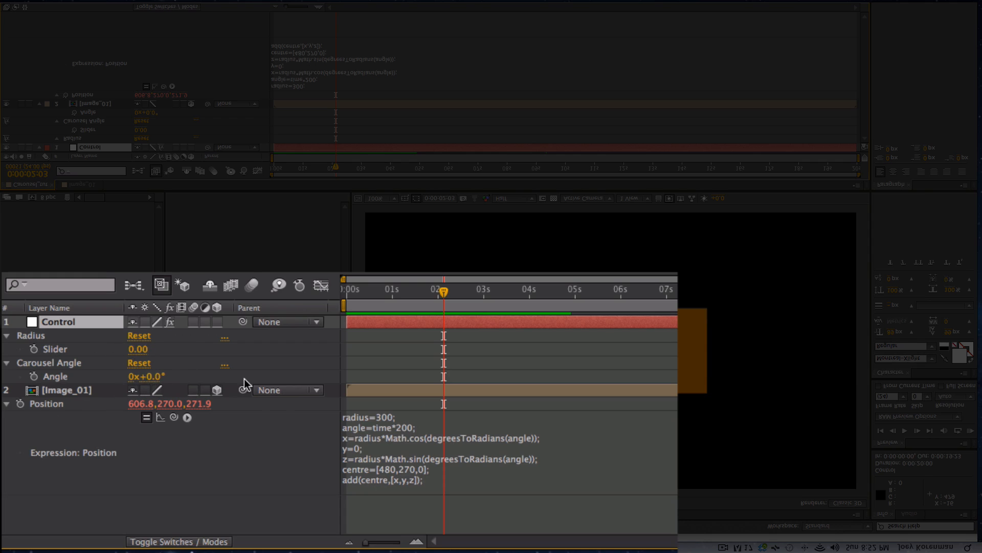
# Replace the 300 radius in Image_01's Position expression with a link to Control's Radius slider, ending the line with a semicolon
pyautogui.click(388, 434)
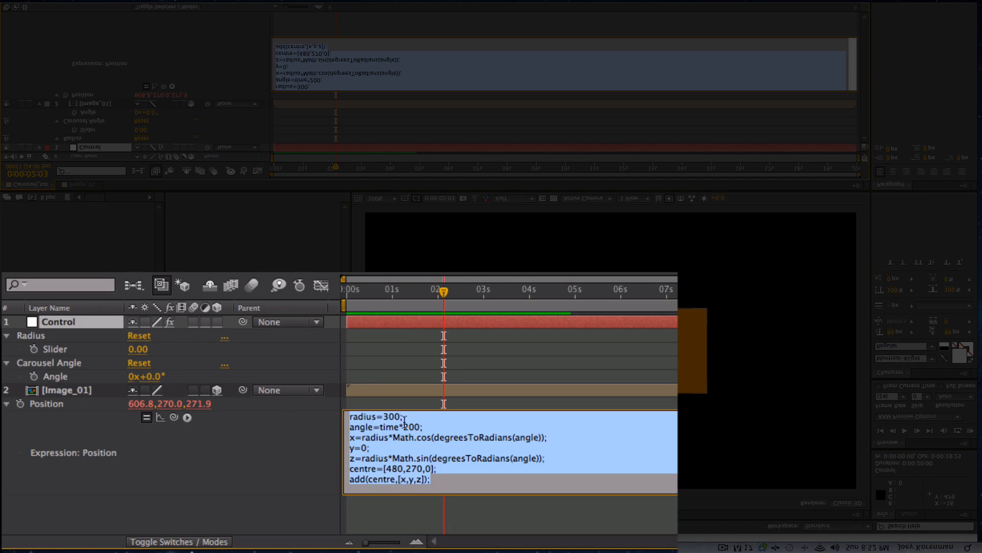
pyautogui.click(377, 417)
pyautogui.moveTo(383, 416); pyautogui.dragTo(431, 425)
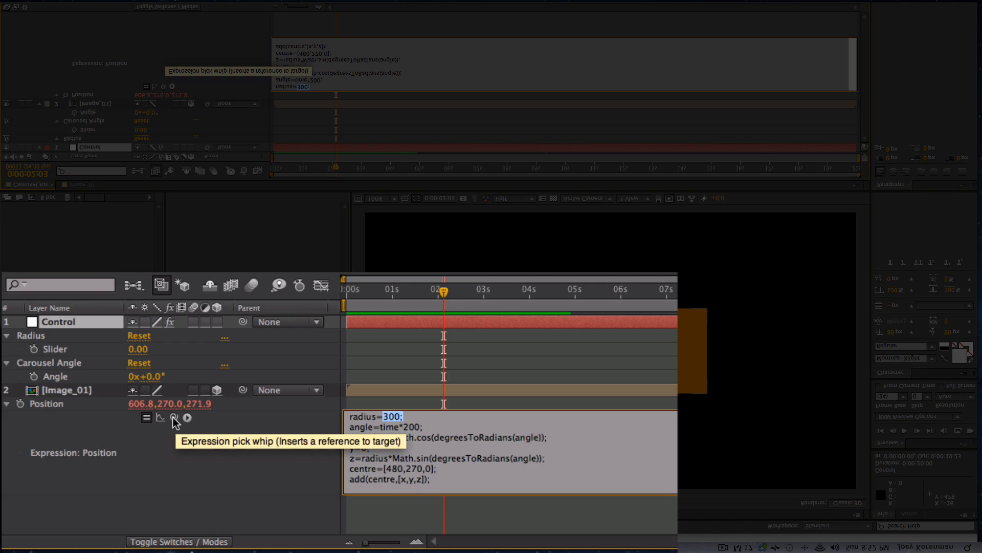
pyautogui.moveTo(174, 417); pyautogui.dragTo(75, 356)
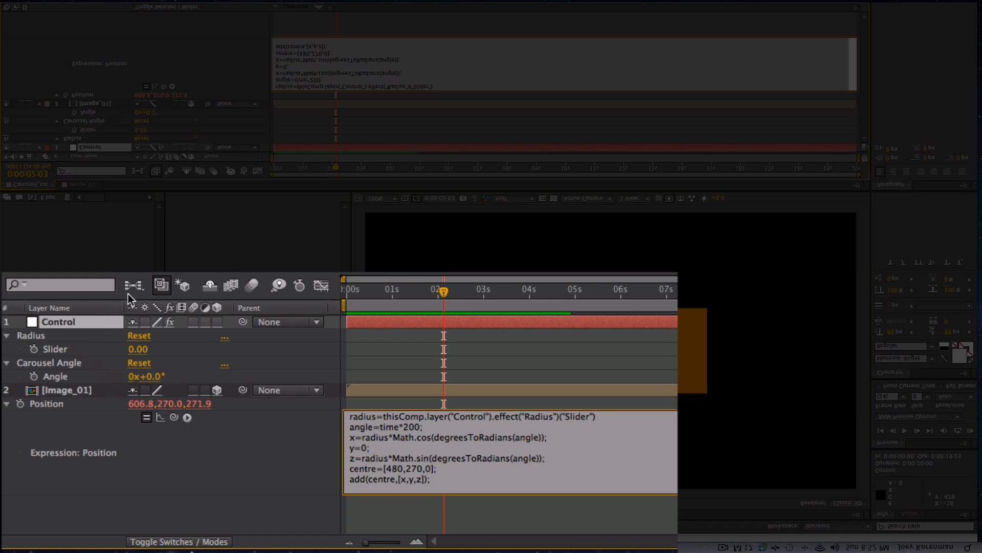
pyautogui.write(';')
# Replace time*200 in the angle line with a link to Control's Carousel Angle, end it with a semicolon, and apply the expression
pyautogui.doubleClick(379, 427)
pyautogui.click(394, 428)
pyautogui.moveTo(382, 427); pyautogui.dragTo(428, 426)
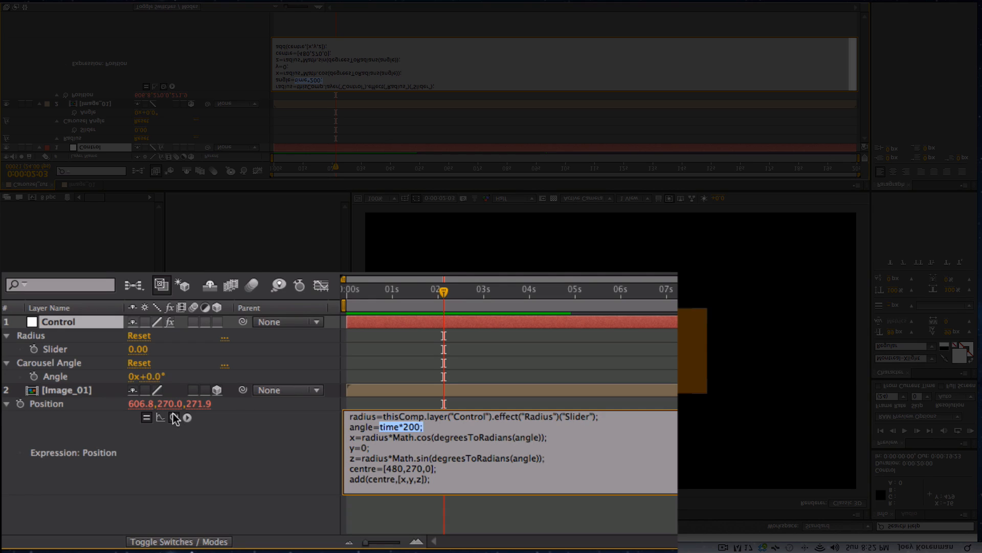
pyautogui.moveTo(174, 417); pyautogui.dragTo(56, 376)
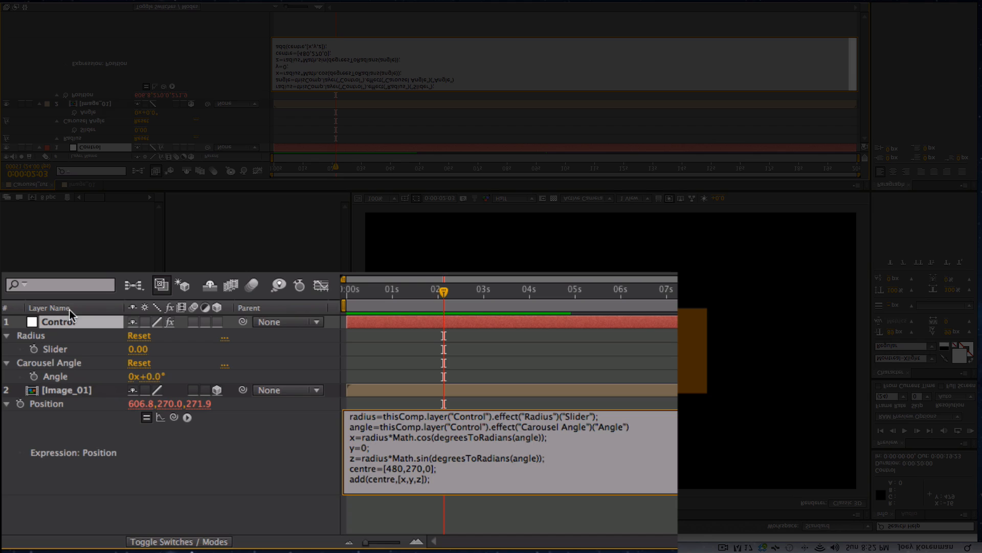
pyautogui.write(';')
pyautogui.press('KP_Enter')
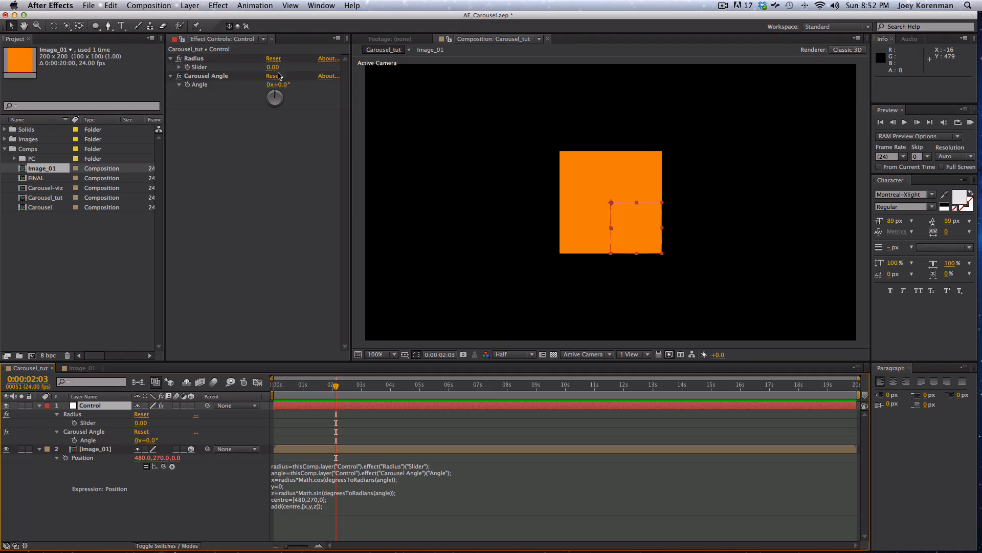
# Set Control's Radius slider to 100, test the Carousel Angle briefly, and undo the angle change
pyautogui.click(269, 53)
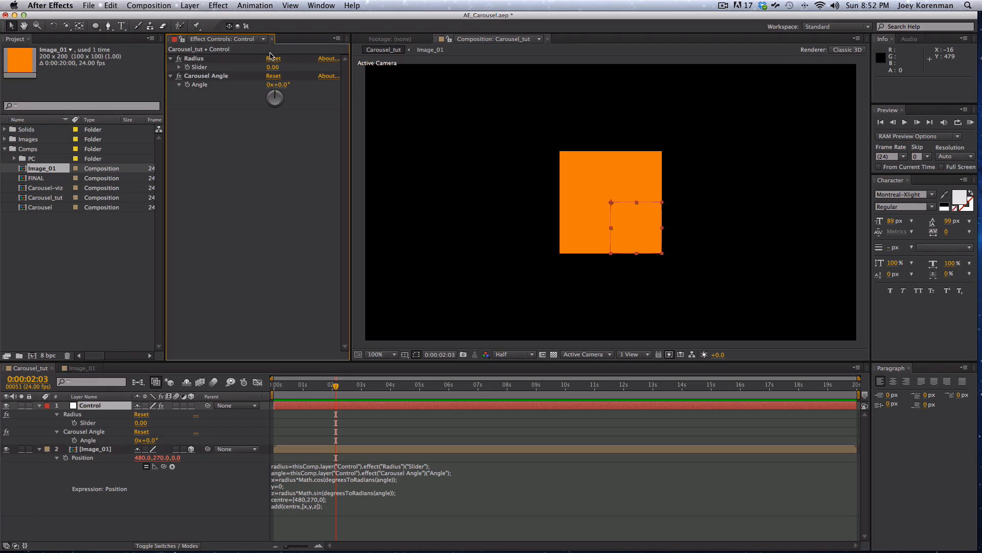
pyautogui.click(273, 67)
pyautogui.write('100')
pyautogui.press('Return')
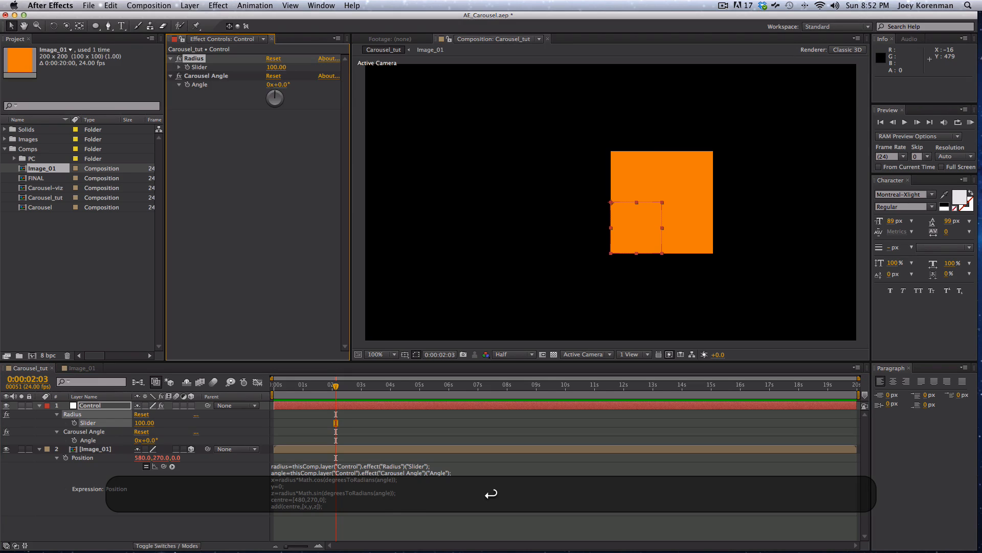
pyautogui.moveTo(282, 84); pyautogui.dragTo(233, 138)
pyautogui.press('super+z')
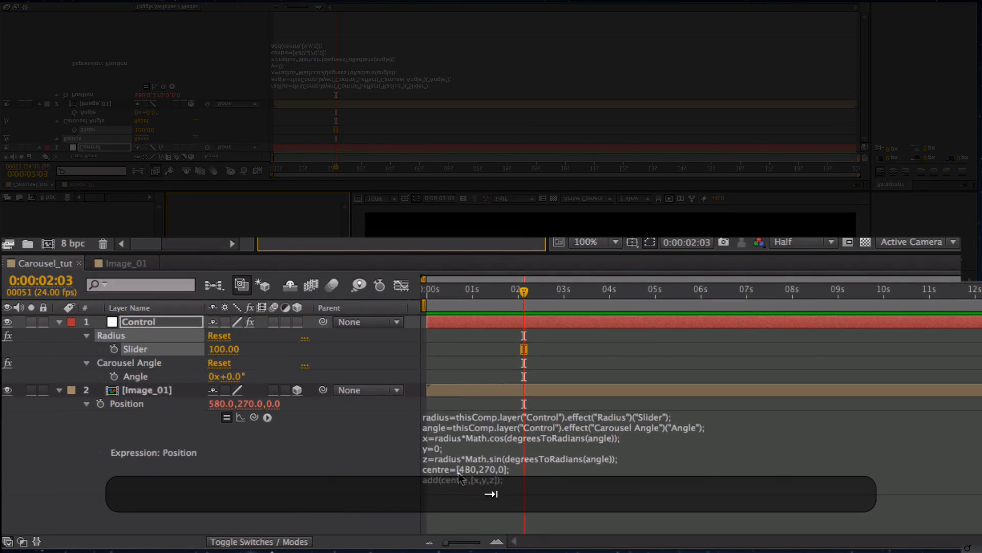
# Examine the hard-coded centre value in Image_01's Position expression
pyautogui.click(293, 497)
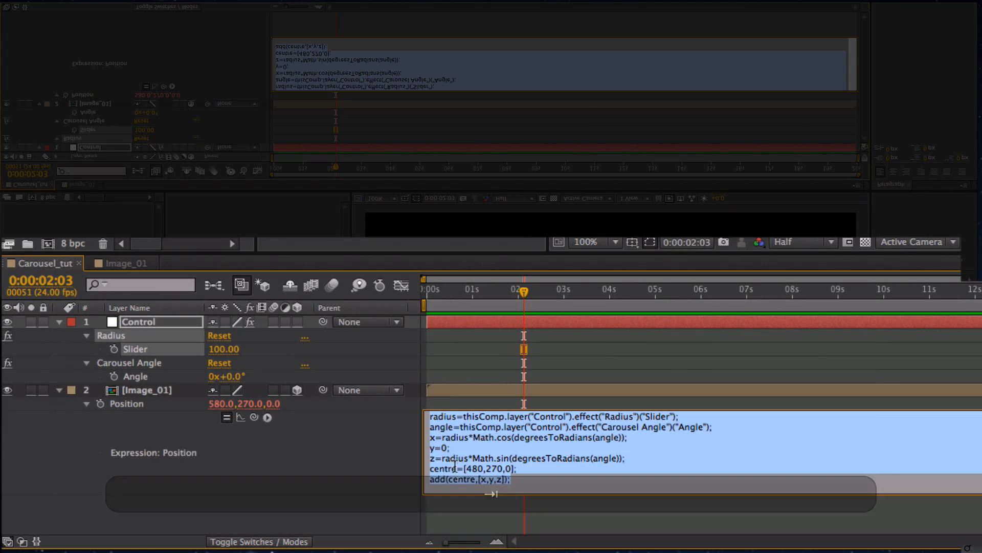
pyautogui.click(302, 505)
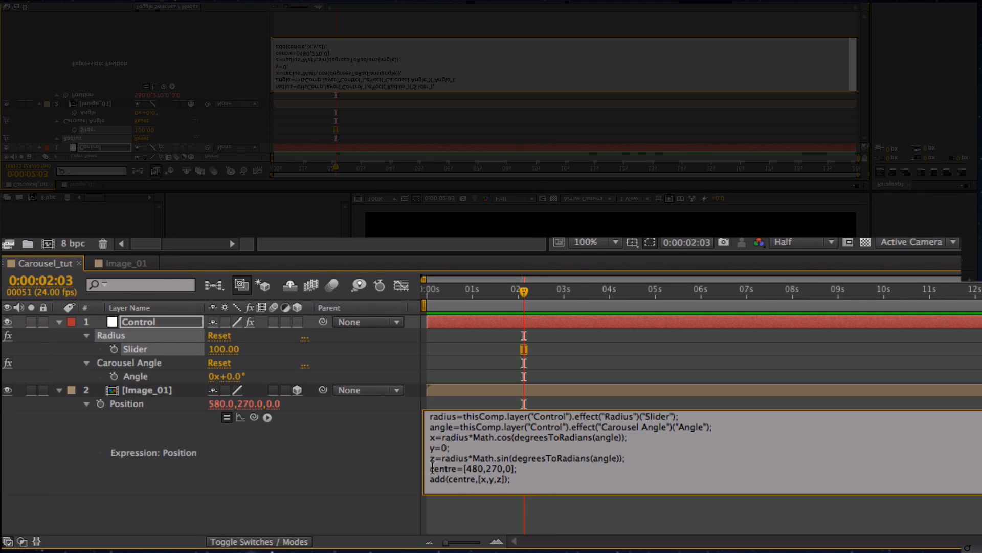
pyautogui.moveTo(433, 468); pyautogui.dragTo(442, 462)
pyautogui.click(457, 472)
pyautogui.moveTo(466, 468); pyautogui.dragTo(518, 469)
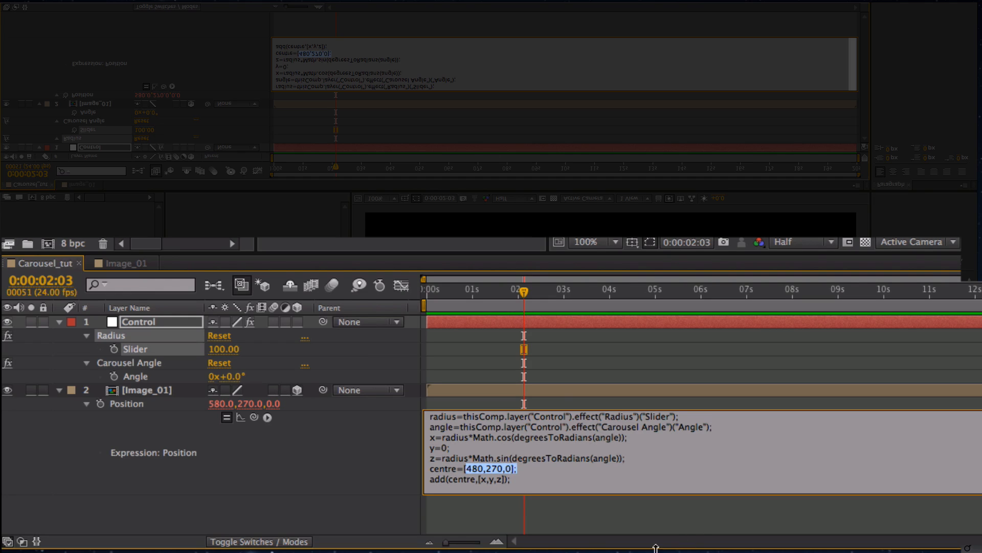
pyautogui.click(504, 469)
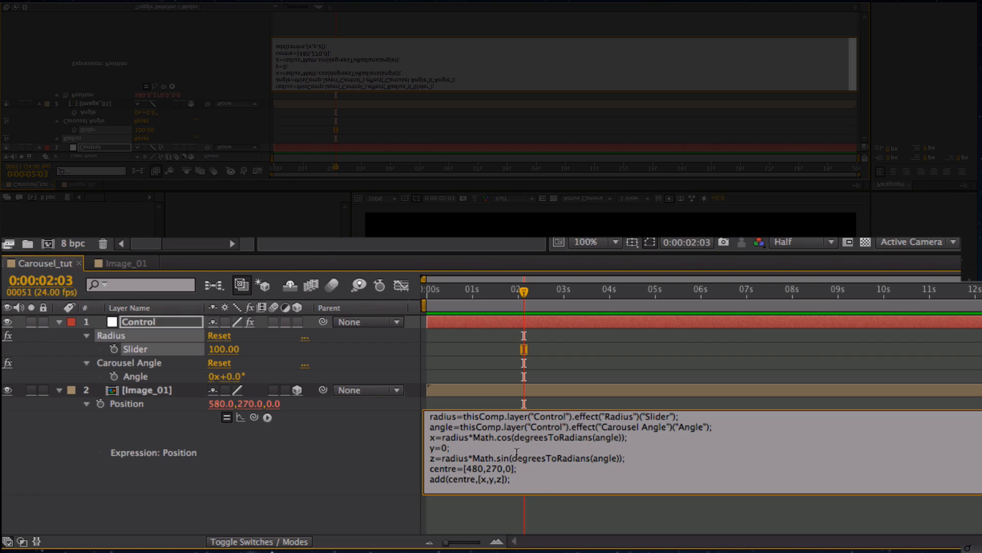
# Show only the Control null's Position property and make Control a 3D layer
pyautogui.click(155, 324)
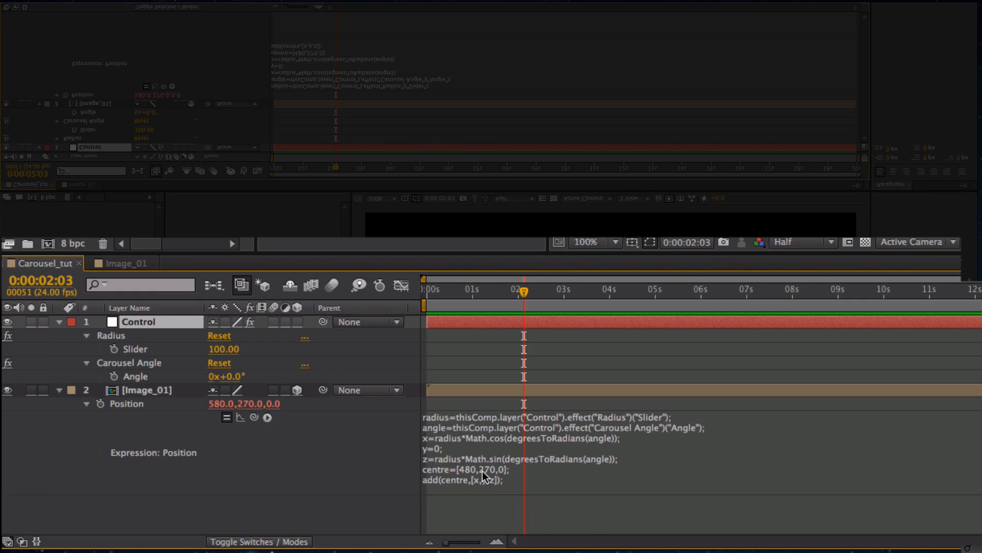
pyautogui.press('p')
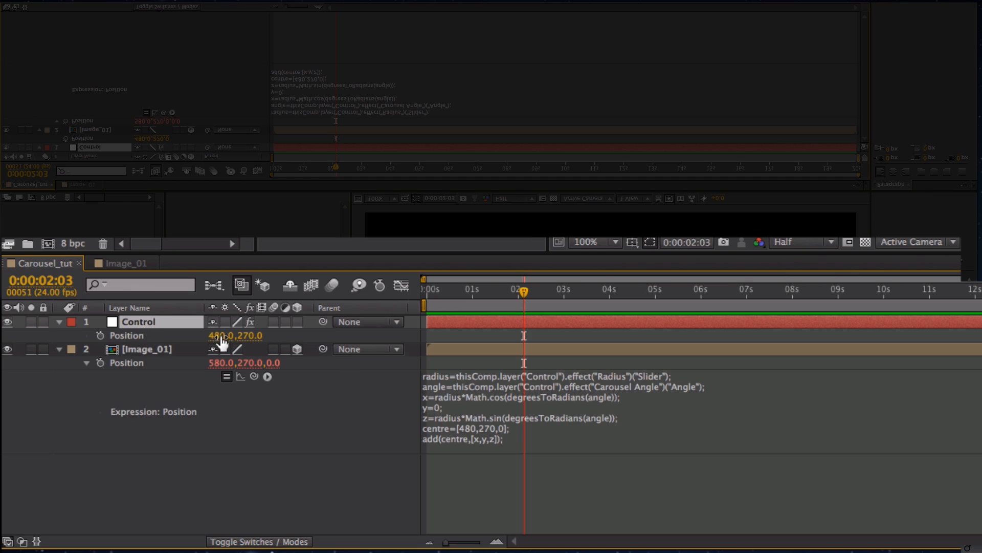
pyautogui.click(297, 322)
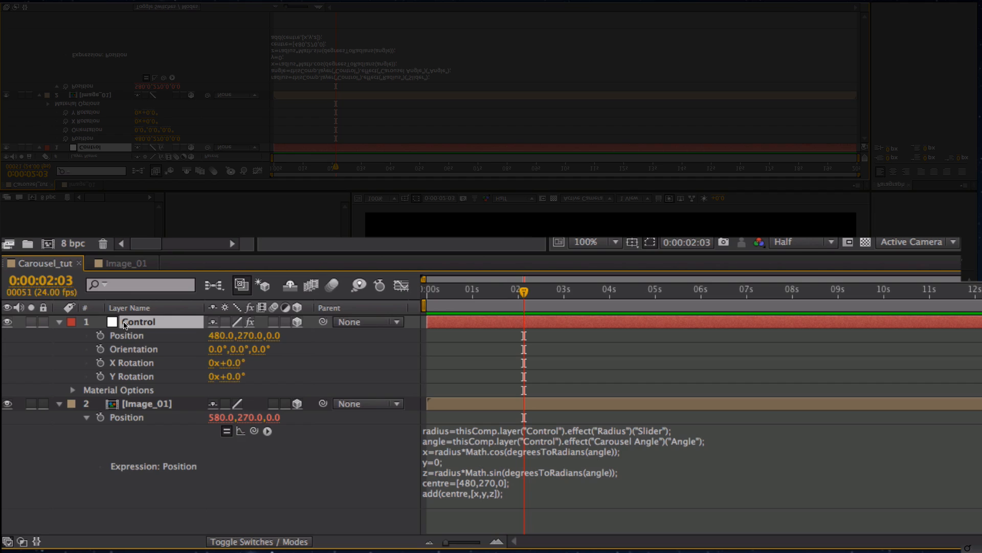
# Replace [480,270,0] in Image_01's Position expression with a link to Control's Position, ending with a semicolon, and apply the expression
pyautogui.click(470, 483)
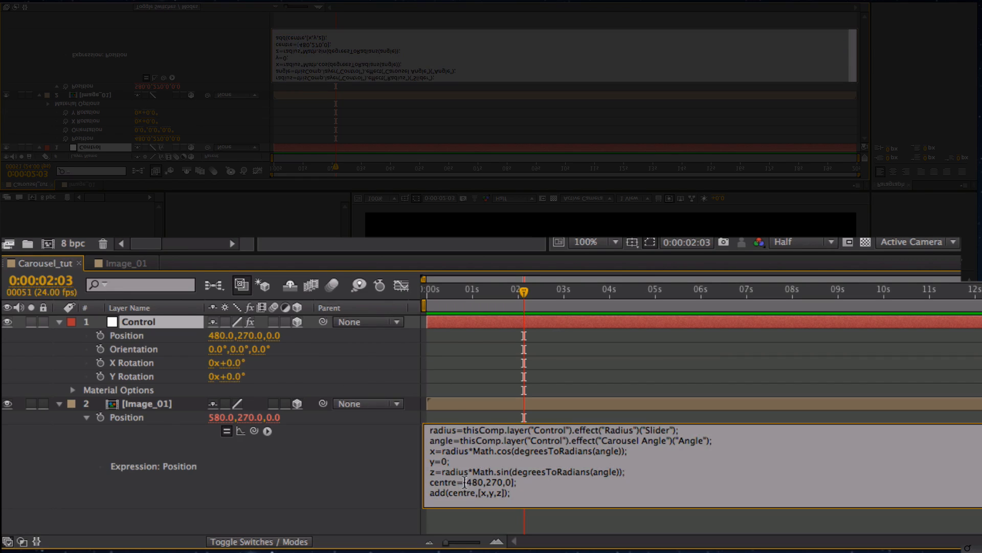
pyautogui.moveTo(465, 482); pyautogui.dragTo(523, 483)
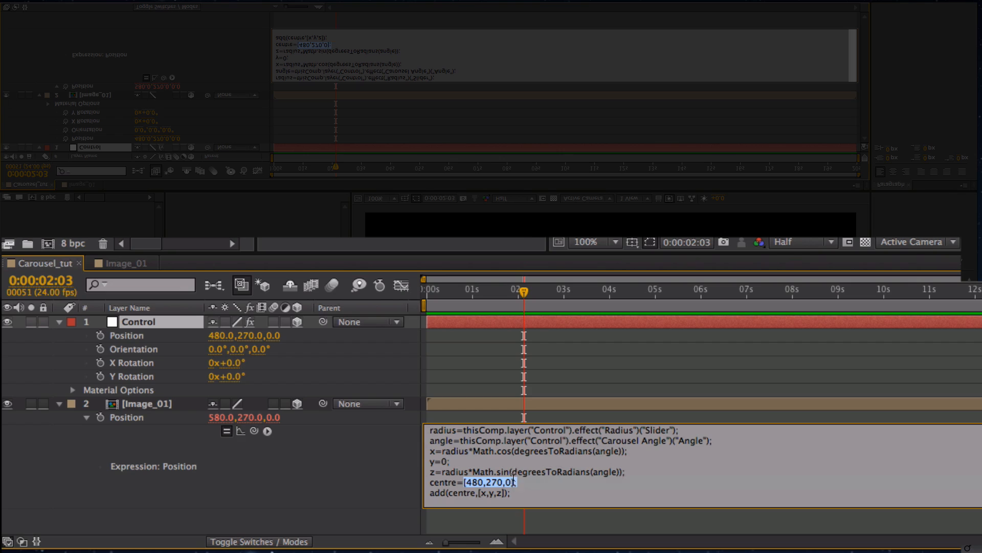
pyautogui.hotkey('shift', 'Left')
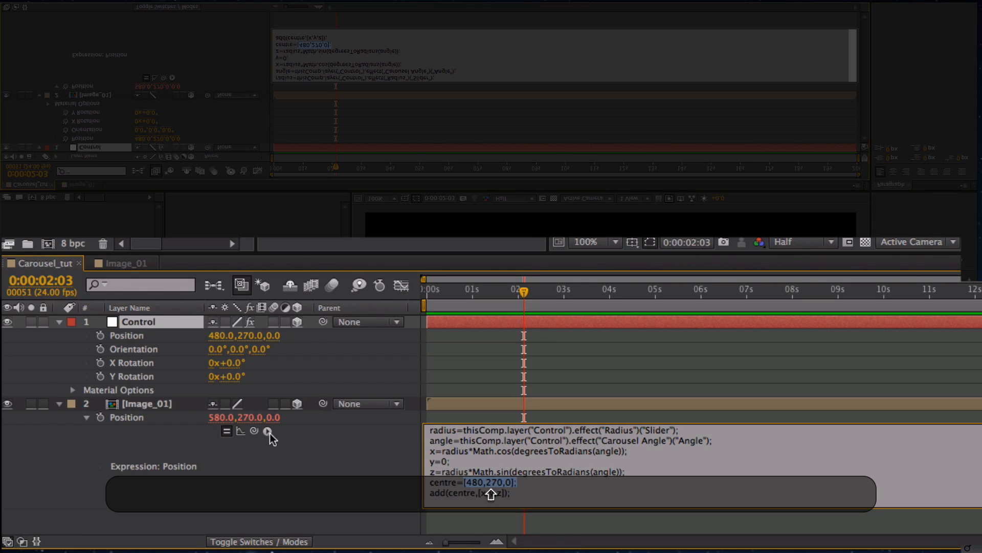
pyautogui.moveTo(255, 431); pyautogui.dragTo(205, 384)
pyautogui.moveTo(159, 337); pyautogui.dragTo(160, 335)
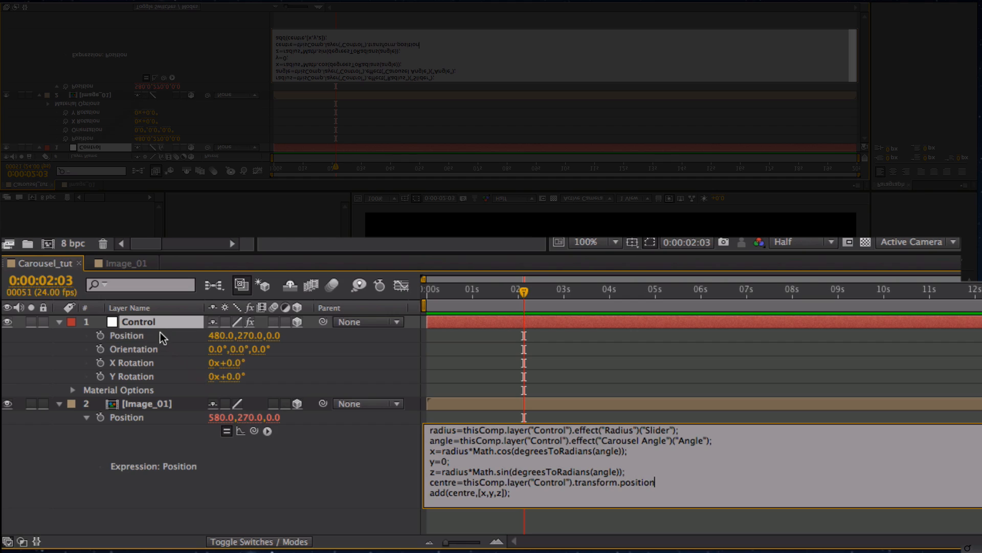
pyautogui.press('KP_Enter')
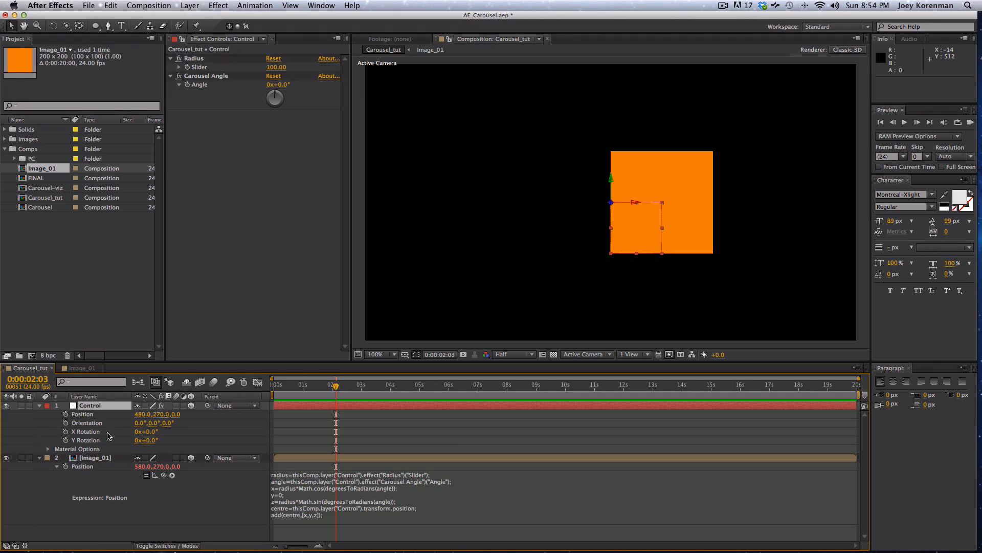
# Test moving the Control null in the composition and undo the move
pyautogui.moveTo(640, 238); pyautogui.dragTo(599, 239)
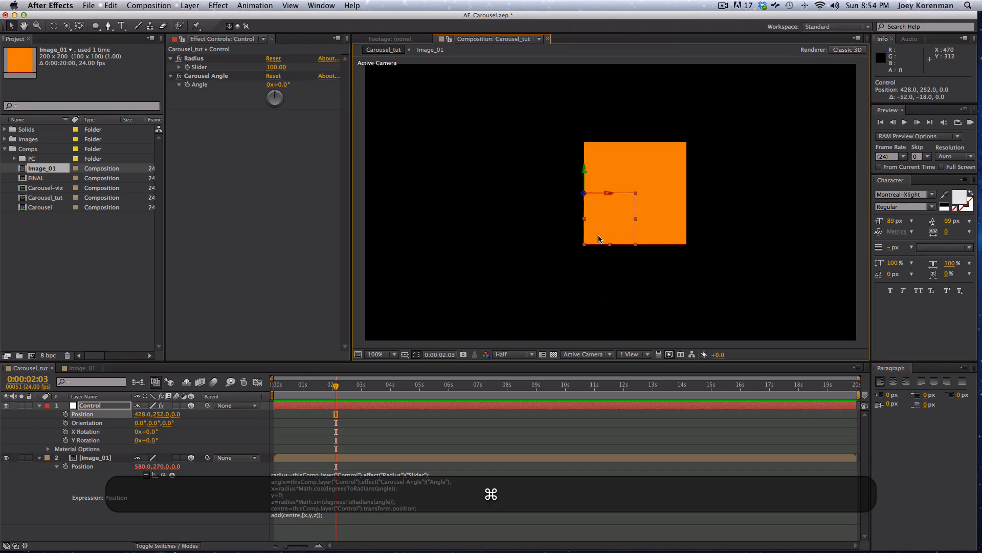
pyautogui.press('super+z')
pyautogui.press('super+z')
# Turn the Carousel Angle to about 145°, test moving the Control null again, and undo that move
pyautogui.click(299, 81)
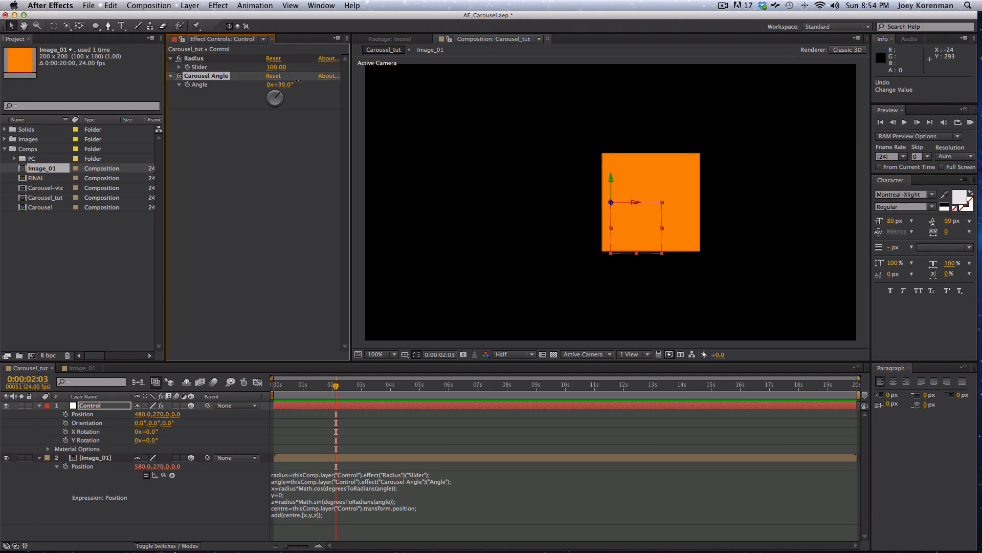
pyautogui.moveTo(298, 80); pyautogui.dragTo(343, 80)
pyautogui.moveTo(655, 249); pyautogui.dragTo(587, 272)
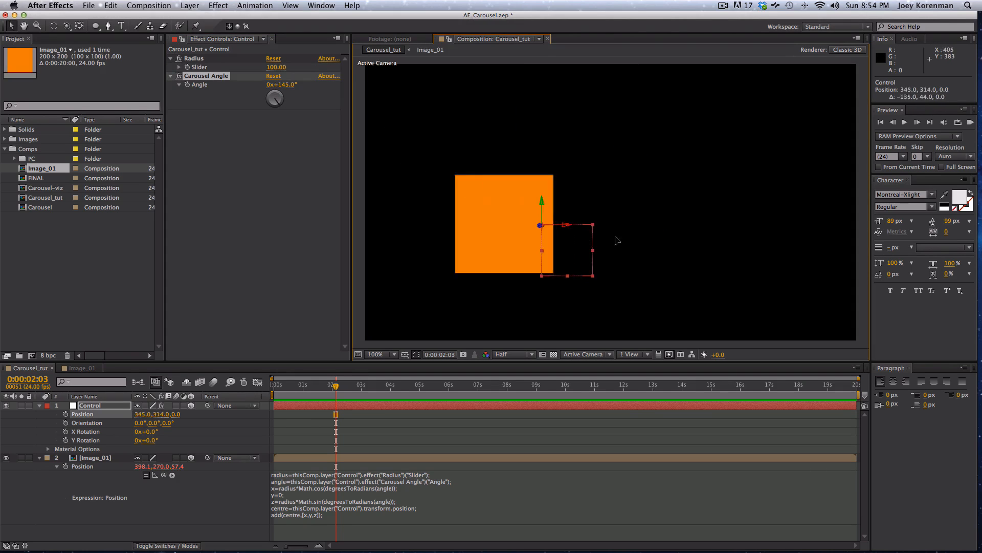
pyautogui.moveTo(618, 240); pyautogui.dragTo(611, 202)
pyautogui.press('super+z')
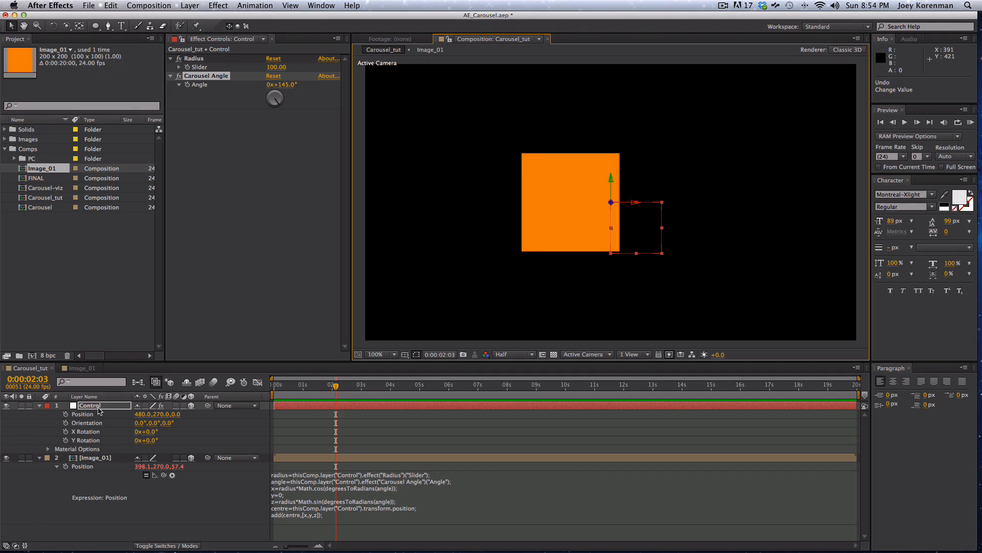
# Add a new null object and move it near the composition's upper-left corner, at about 52, 57
pyautogui.click(189, 5)
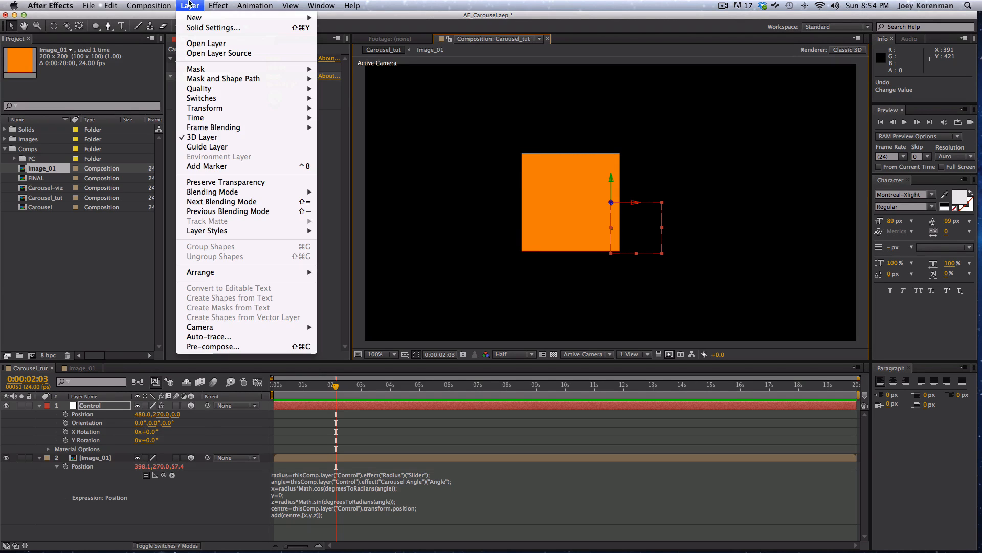
pyautogui.moveTo(194, 18)
pyautogui.click(337, 49)
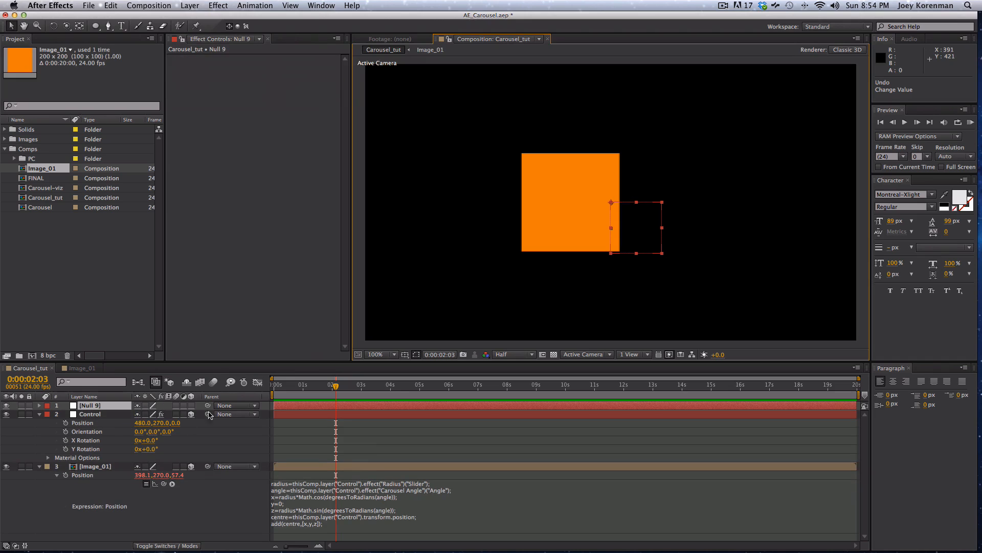
pyautogui.moveTo(637, 241); pyautogui.dragTo(418, 132)
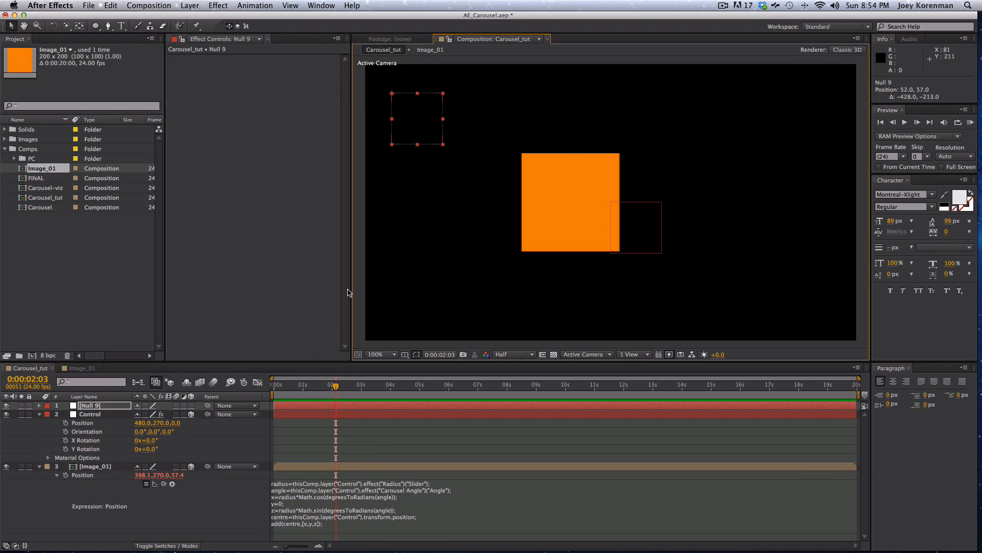
# Try parenting Control to the new null twice, removing the parent link each time
pyautogui.moveTo(208, 414); pyautogui.dragTo(103, 405)
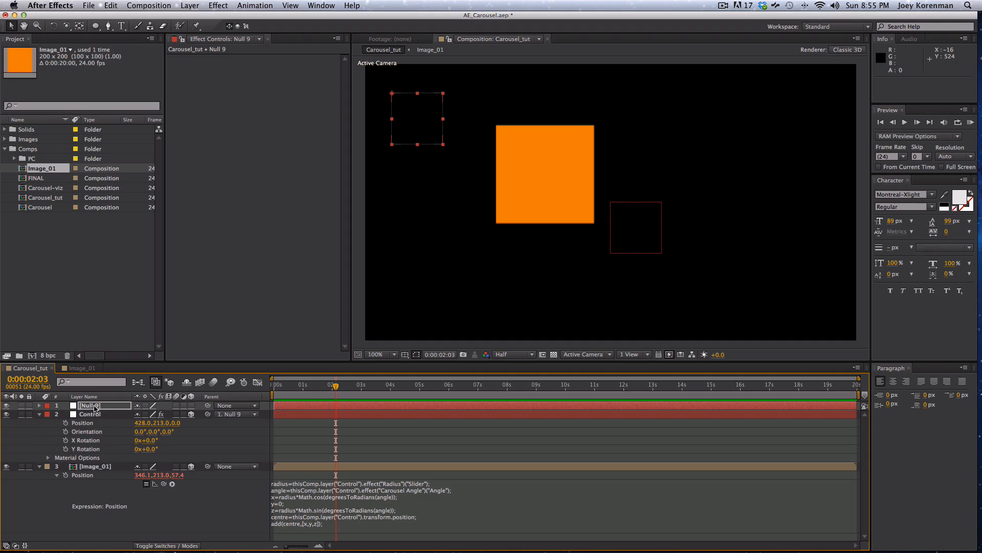
pyautogui.click(235, 414)
pyautogui.click(233, 423)
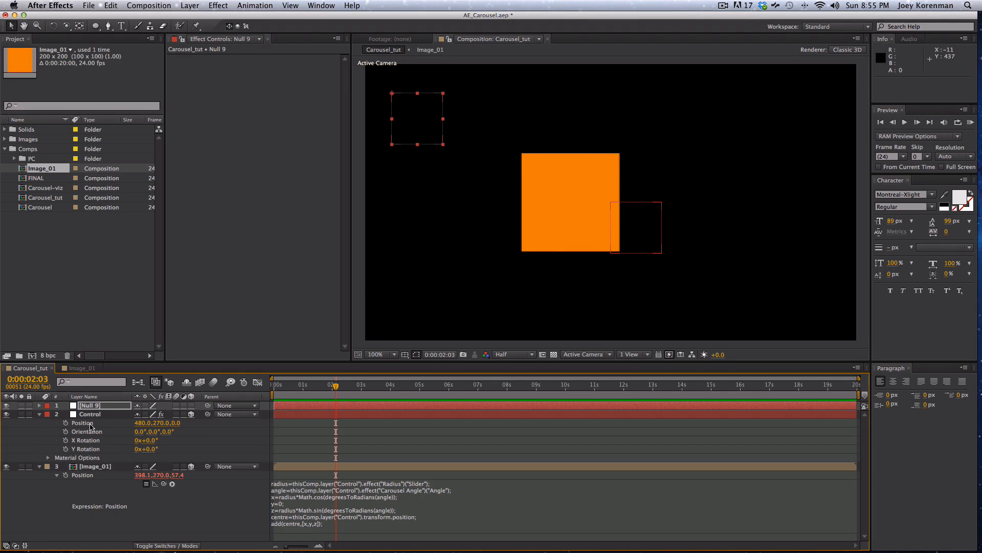
pyautogui.moveTo(208, 414); pyautogui.dragTo(185, 408)
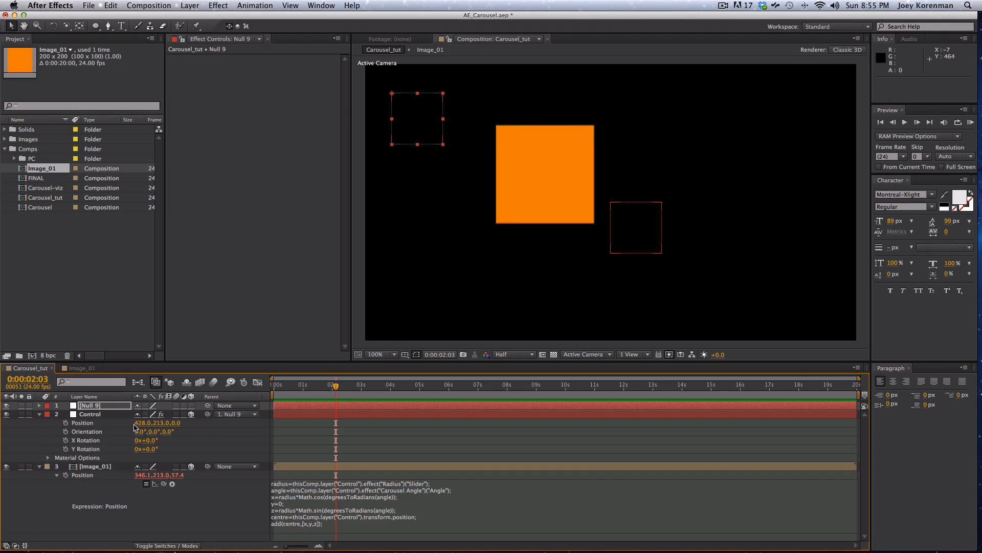
pyautogui.press('cmd+z')
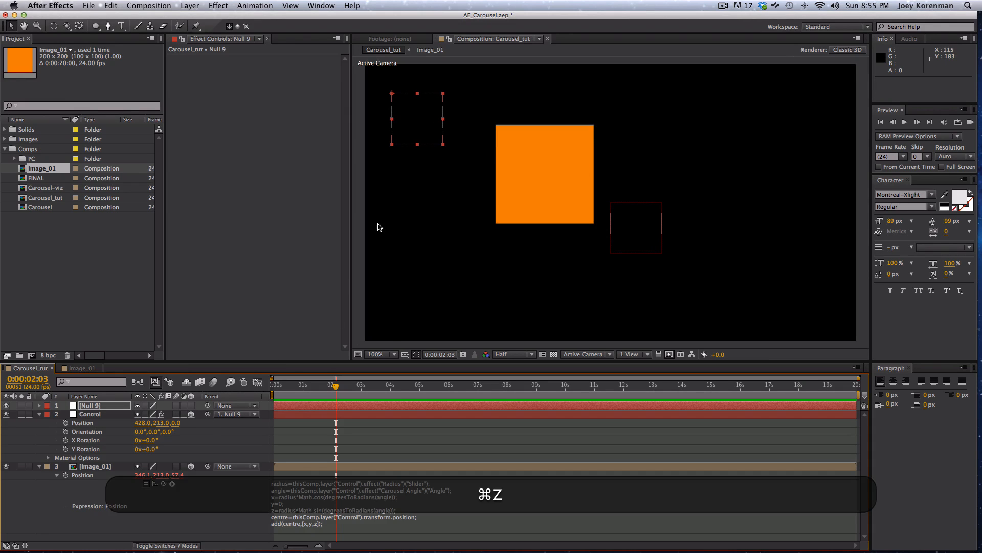
pyautogui.click(225, 442)
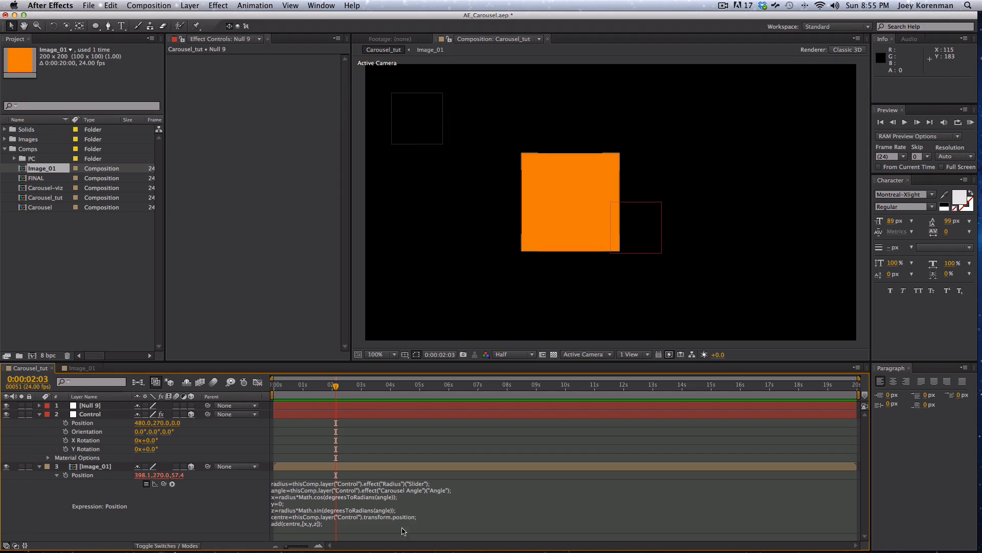
# Replace the centre value in Image_01's Position expression with the Control layer reference and an opening toWorld call: thisComp.layer("Control").toWorld(
pyautogui.click(332, 523)
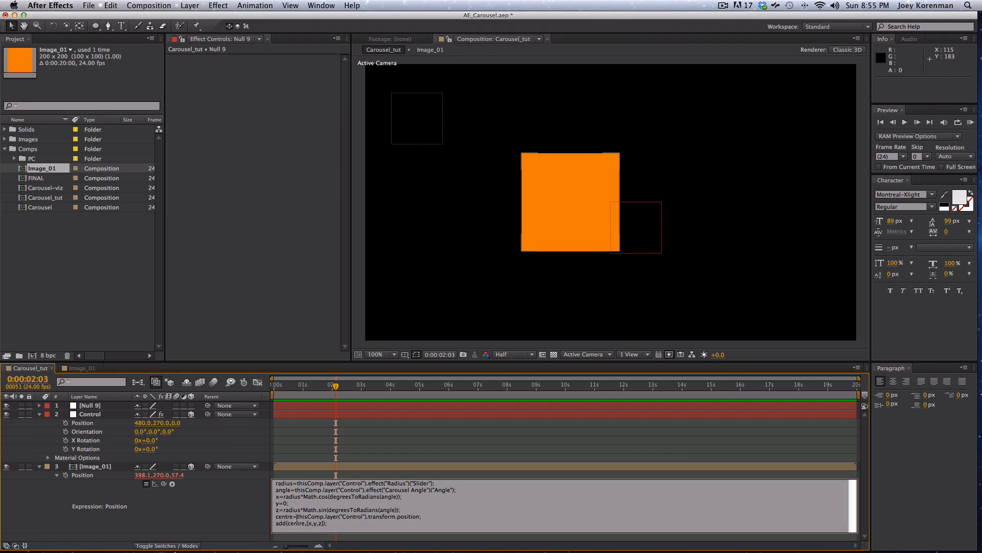
pyautogui.moveTo(297, 518); pyautogui.dragTo(667, 490)
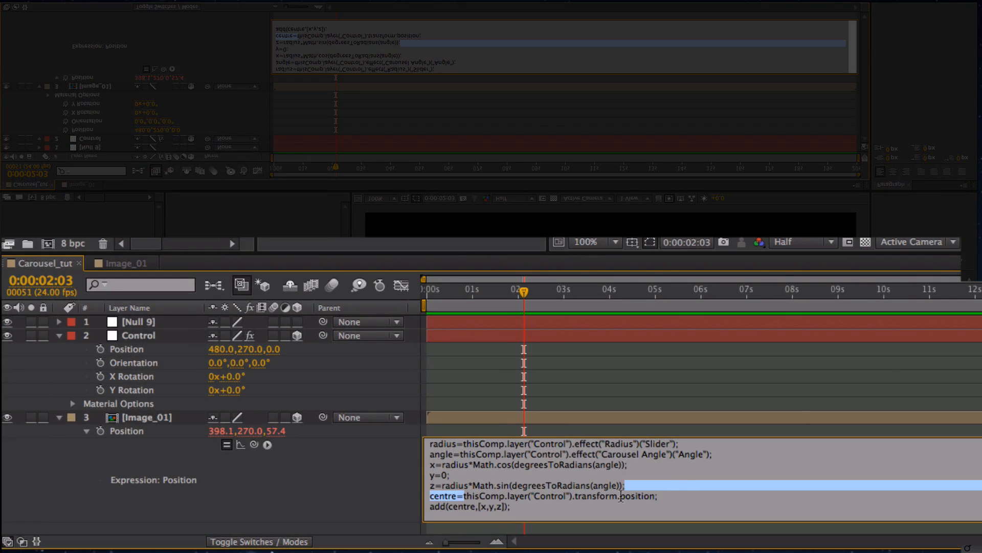
pyautogui.click(621, 496)
pyautogui.click(665, 501)
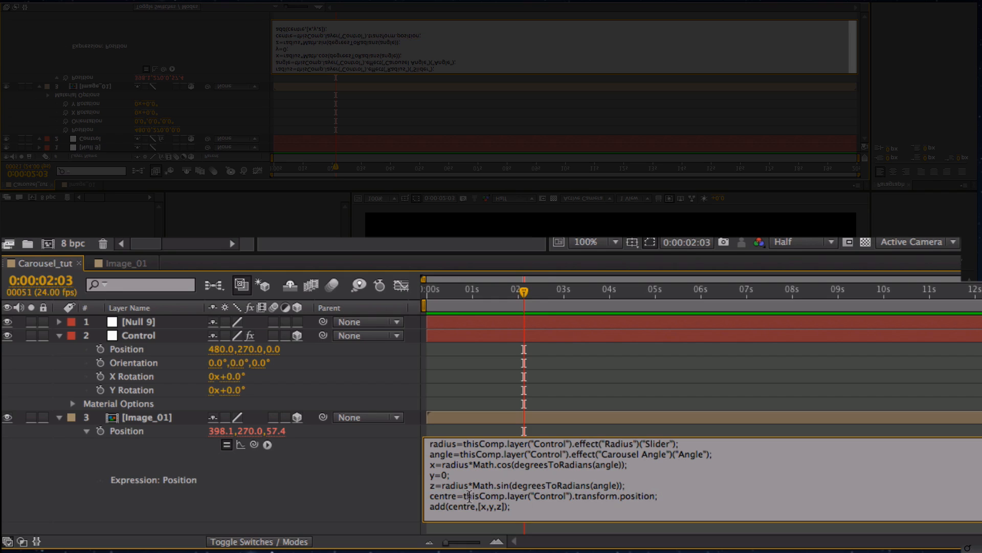
pyautogui.moveTo(464, 496); pyautogui.dragTo(660, 492)
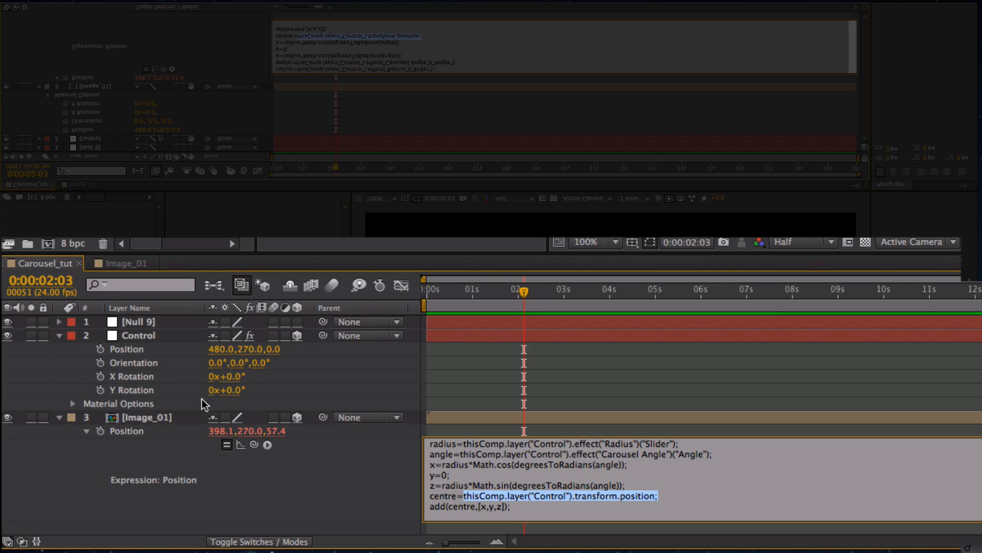
pyautogui.moveTo(256, 444); pyautogui.dragTo(131, 330)
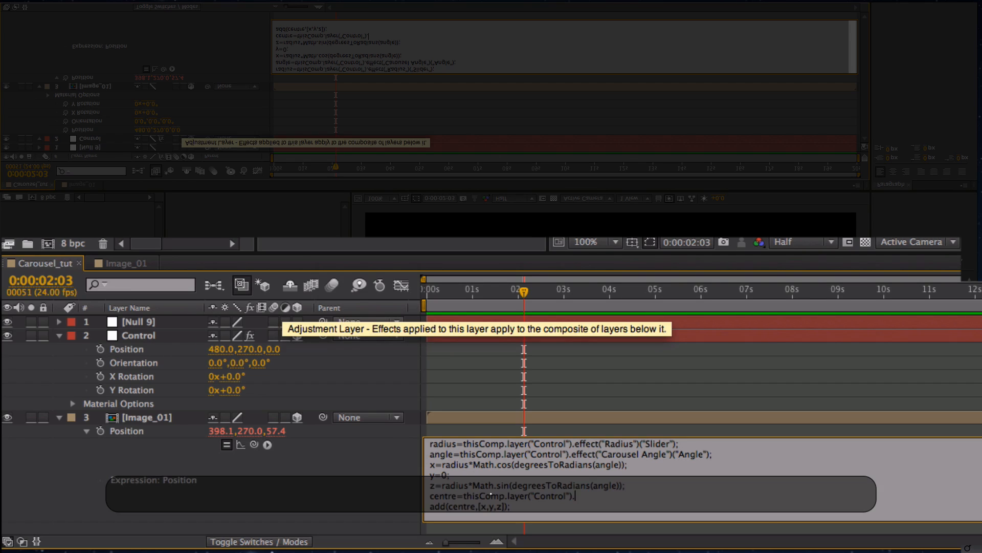
pyautogui.write('toWorld')
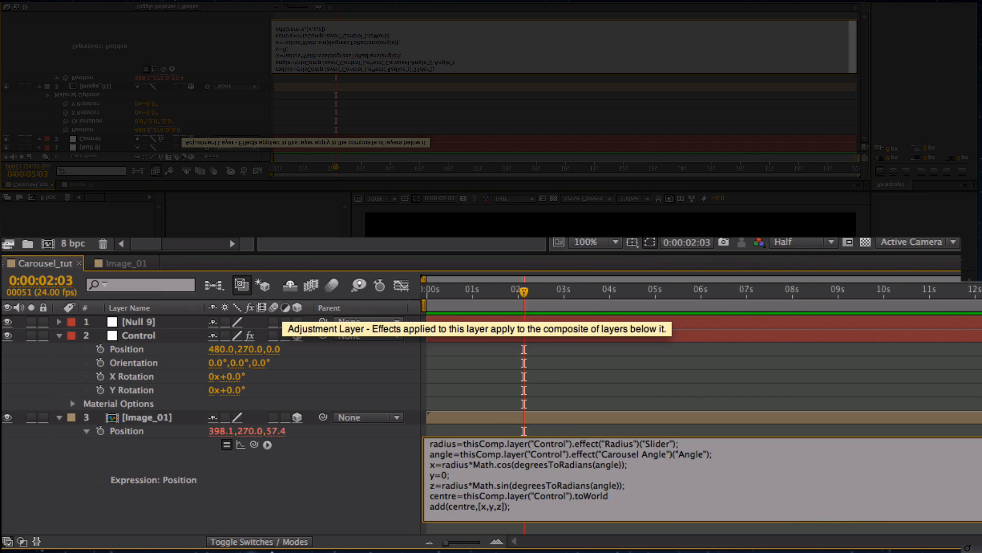
pyautogui.click(268, 445)
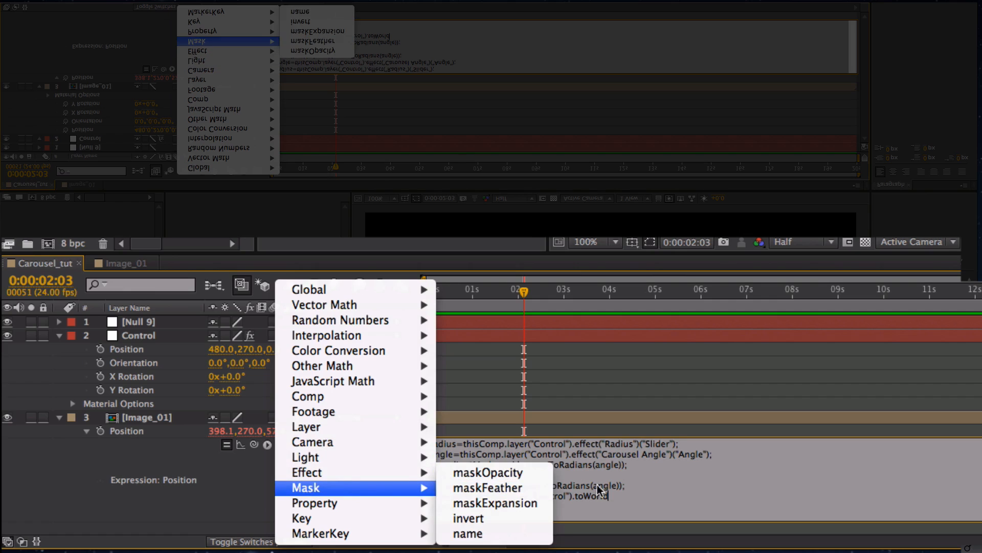
pyautogui.click(262, 504)
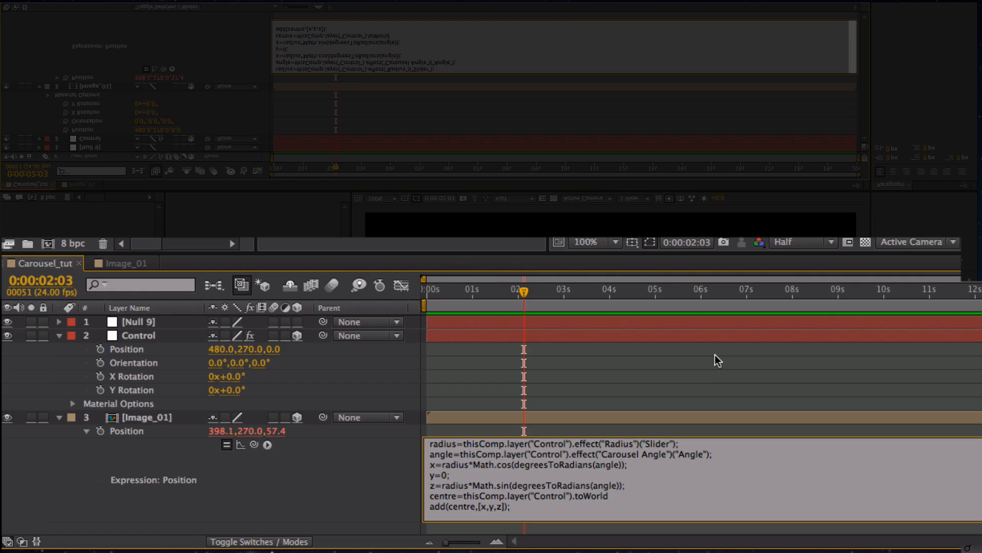
pyautogui.press('shift')
pyautogui.write('(')
pyautogui.write('100,100')
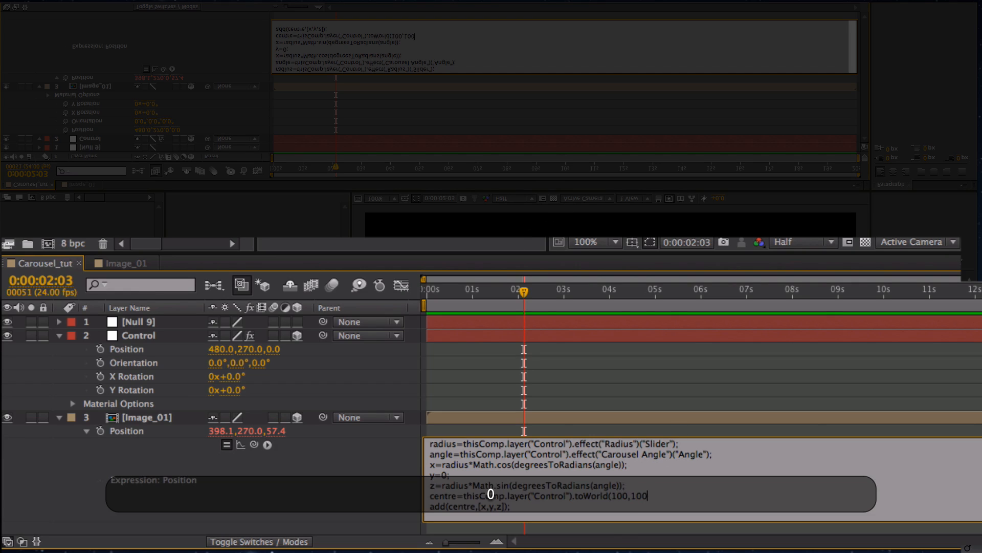
pyautogui.press('BackSpace')
pyautogui.press('BackSpace')
pyautogui.press('BackSpace')
pyautogui.press('BackSpace')
pyautogui.press('BackSpace')
pyautogui.press('BackSpace')
pyautogui.press('BackSpace')
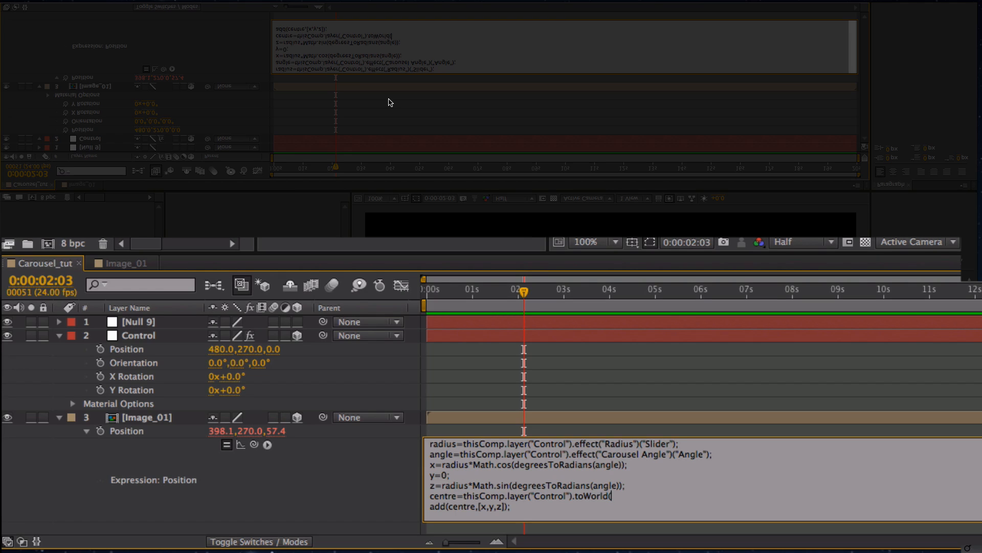
# Complete the toWorld call on the centre line with [0,0,0]); and apply the expression
pyautogui.write('[')
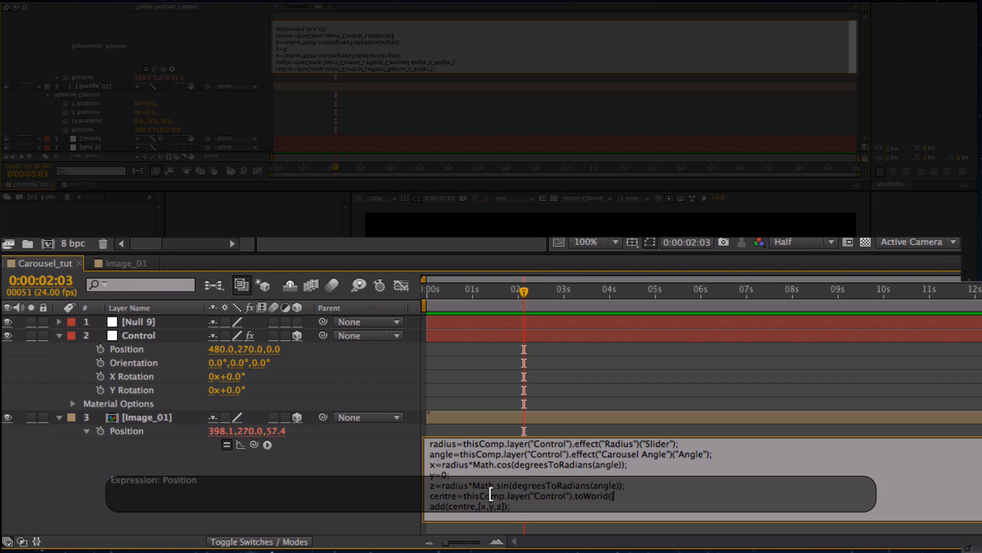
pyautogui.write('0,0,0]);')
pyautogui.click(647, 378)
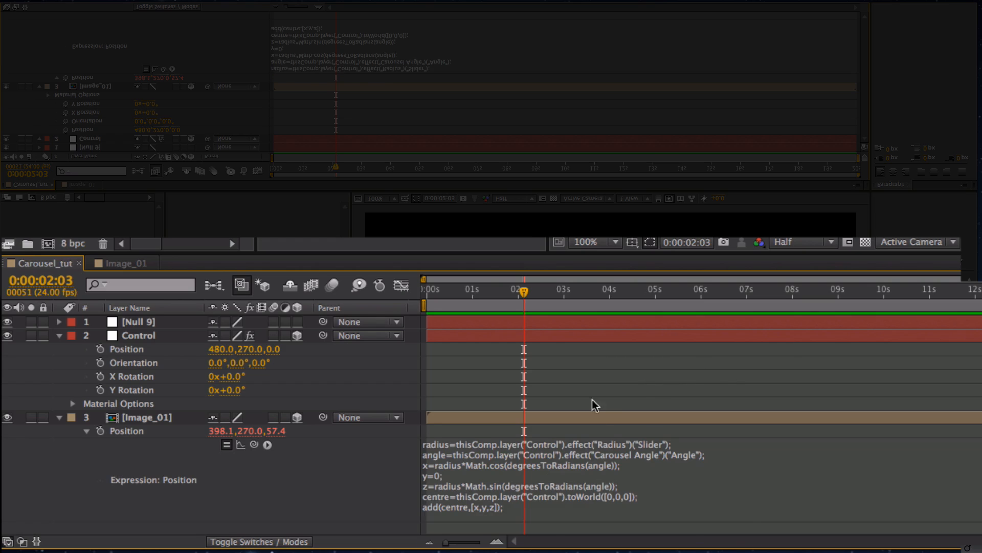
# Test the revised expression by moving the Control null in the composition, and undo the move
pyautogui.click(146, 336)
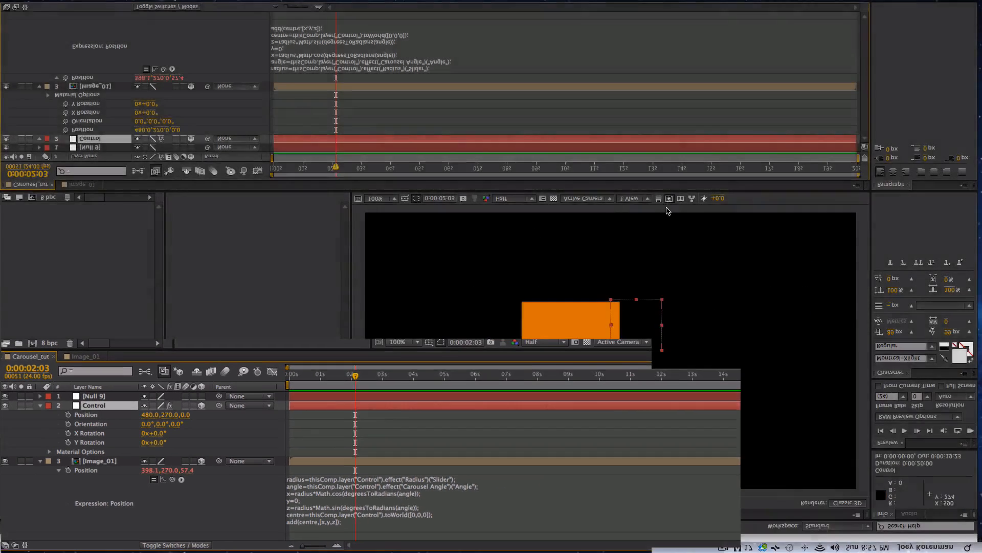
pyautogui.moveTo(655, 248)
pyautogui.mouseDown()
pyautogui.moveTo(636, 235)
pyautogui.moveTo(667, 257)
pyautogui.moveTo(651, 246)
pyautogui.mouseUp()
pyautogui.press('super+z')
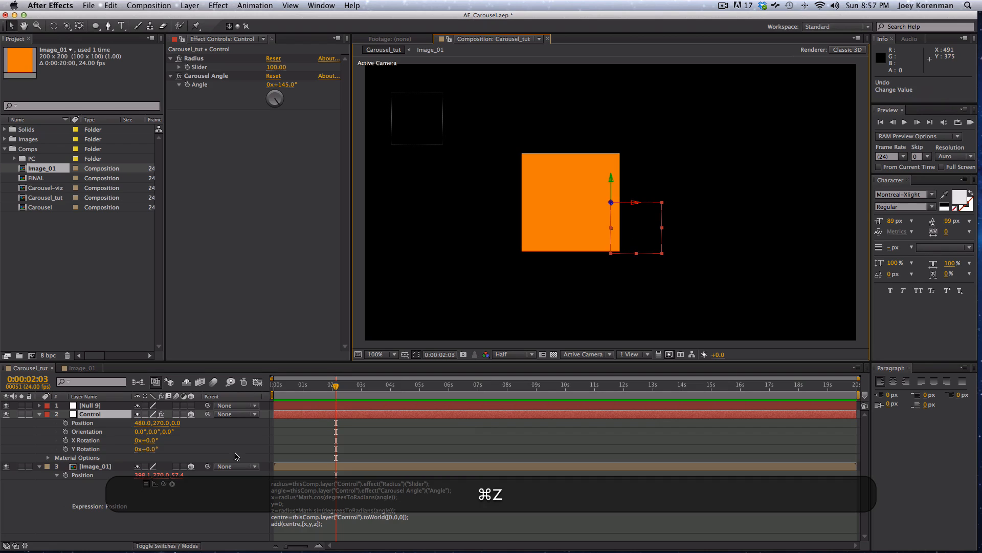
# Test parenting Control to Null 9, and delete Null 9 from the composition
pyautogui.moveTo(207, 414); pyautogui.dragTo(121, 405)
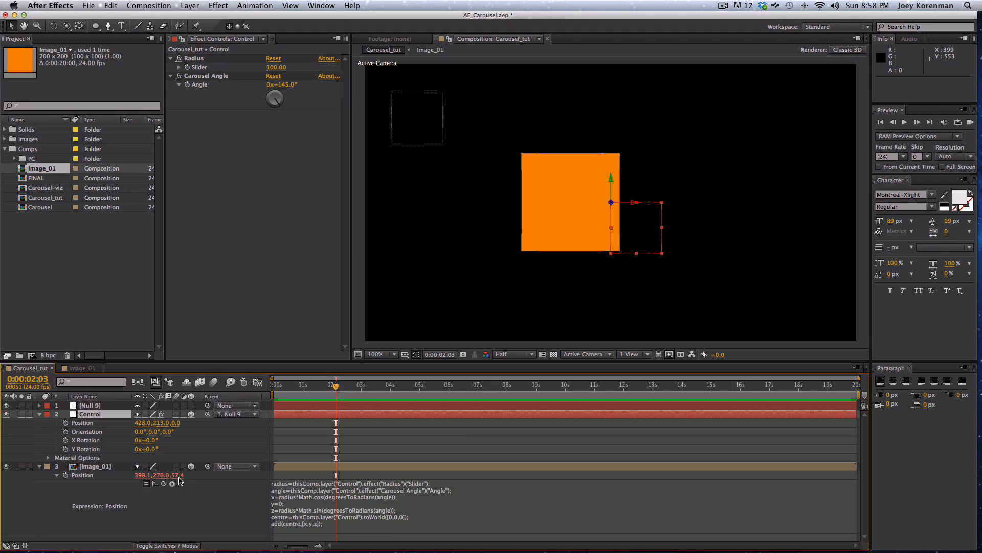
pyautogui.click(97, 405)
pyautogui.press('BackSpace')
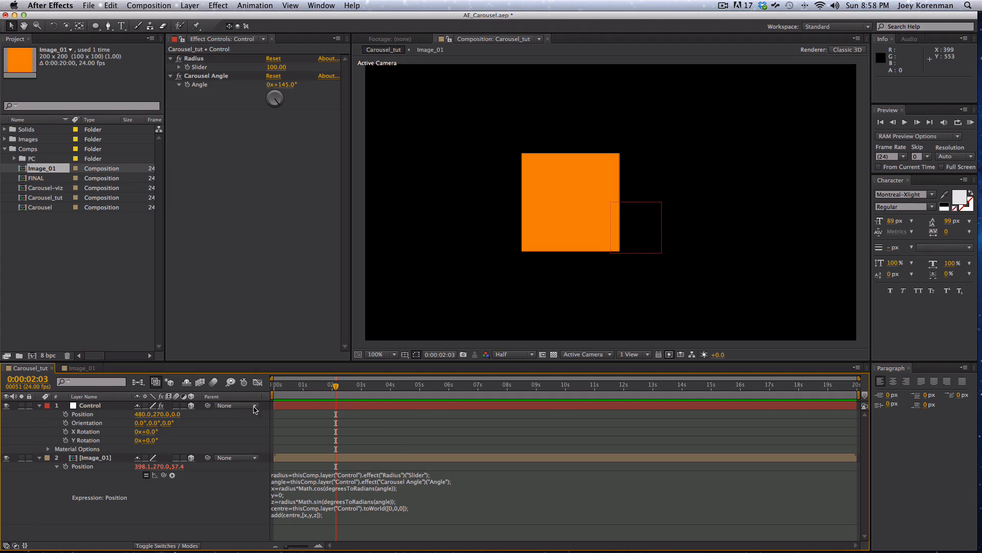
# Set the Control null's Radius to 231 and collapse Image_01's properties in the timeline
pyautogui.moveTo(275, 67); pyautogui.dragTo(330, 59)
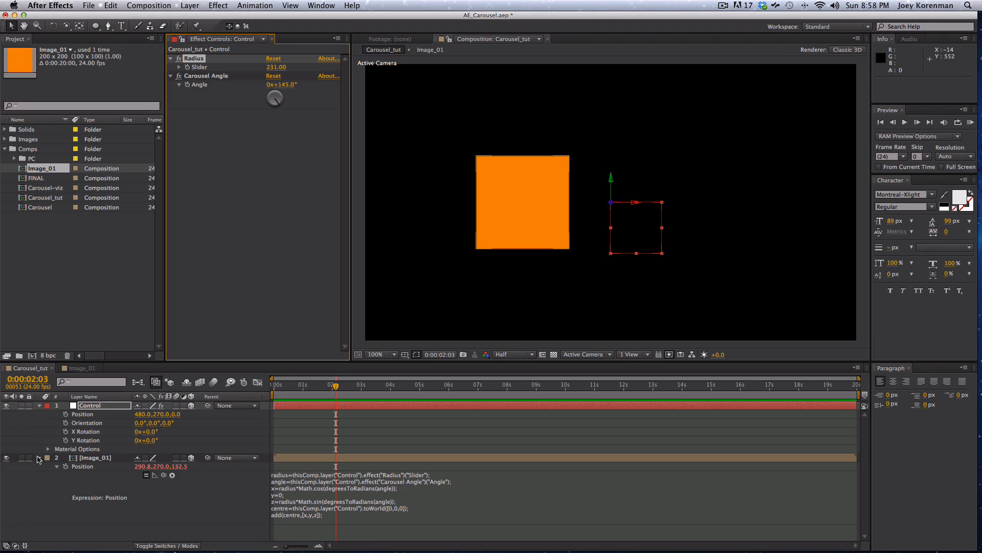
pyautogui.click(40, 459)
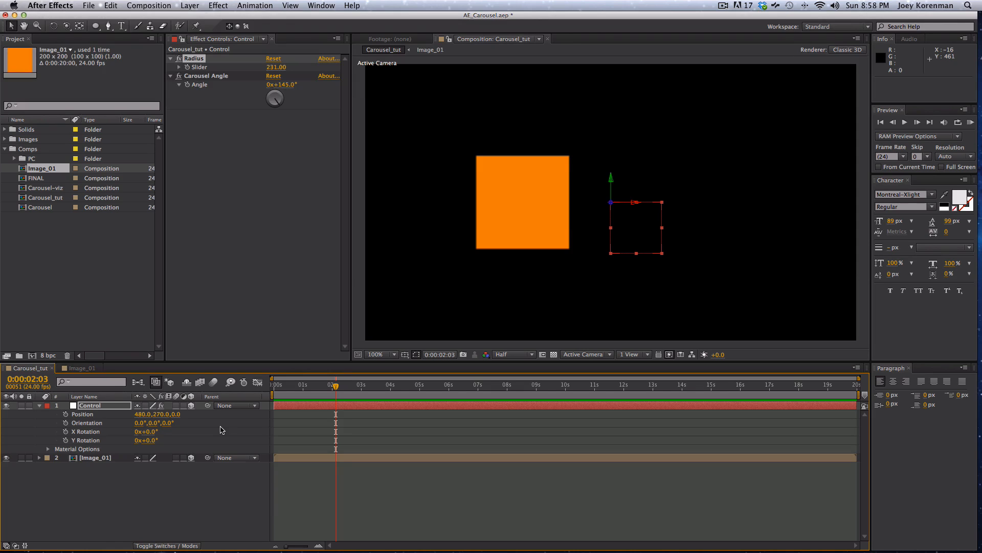
pyautogui.click(129, 516)
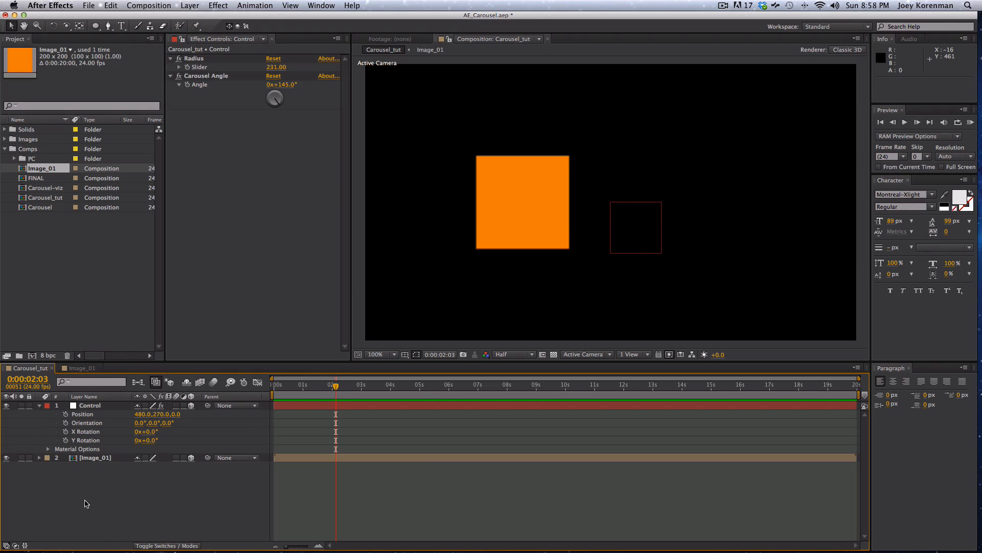
# Duplicate the Image_01 layer, rename the copy Image_02, and place it below Image_01
pyautogui.click(102, 458)
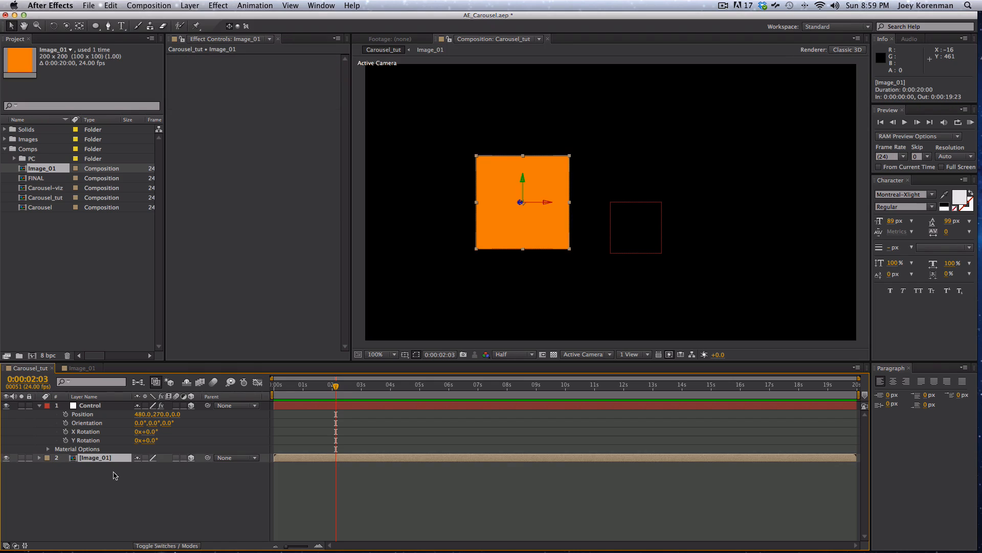
pyautogui.press('super+d')
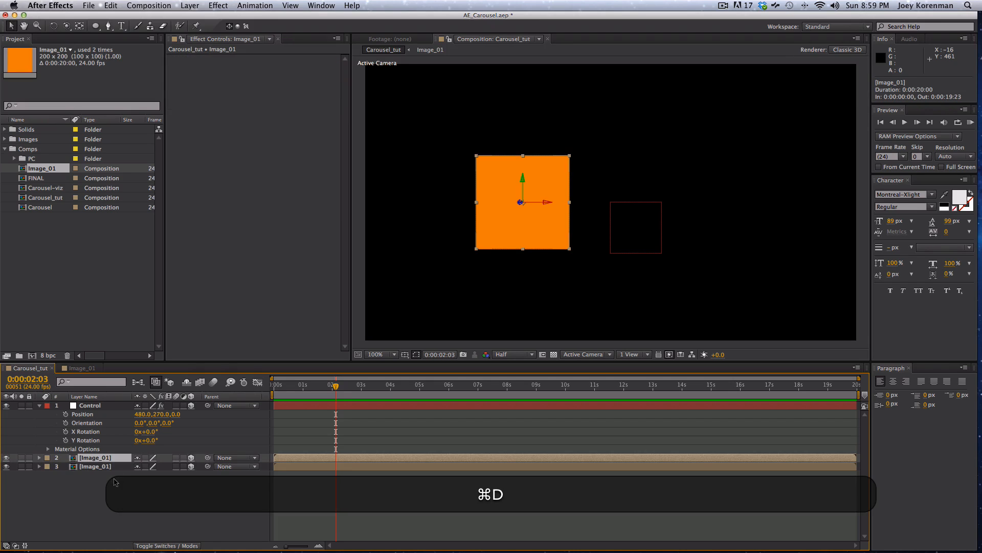
pyautogui.press('Return')
pyautogui.press('Right')
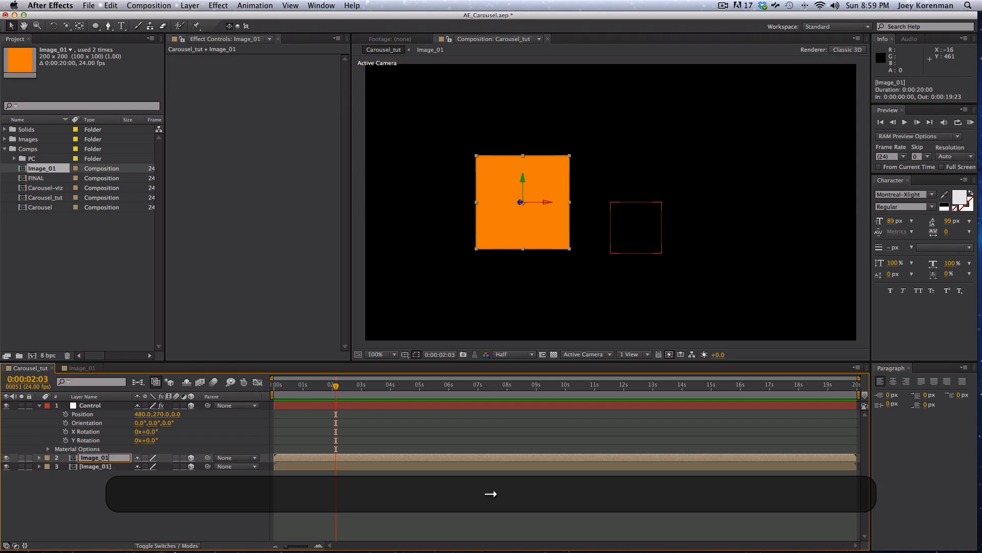
pyautogui.press('BackSpace')
pyautogui.write('2')
pyautogui.press('Return')
pyautogui.moveTo(92, 461); pyautogui.dragTo(106, 472)
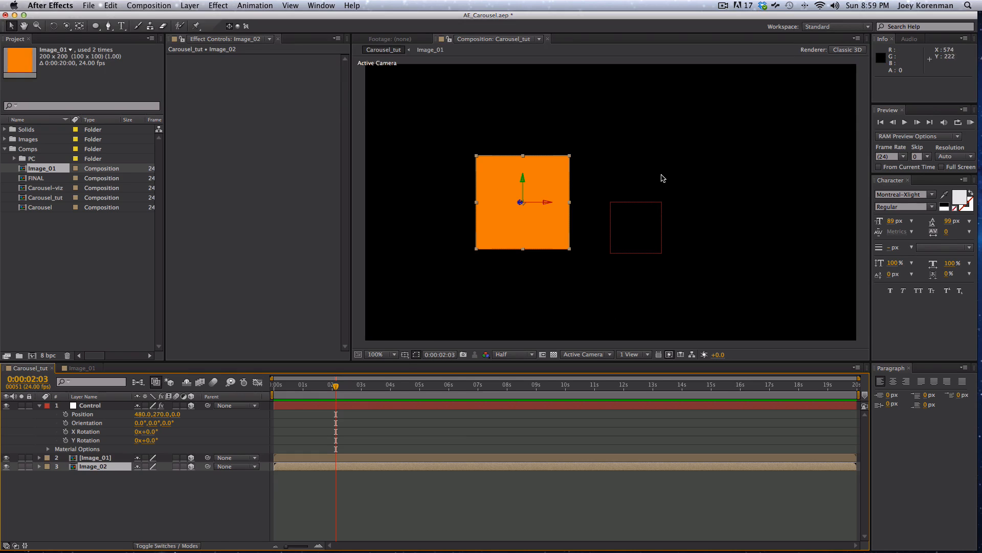
# Examine the Position expression on Image_02 and collapse the layer again
pyautogui.press('super+v')
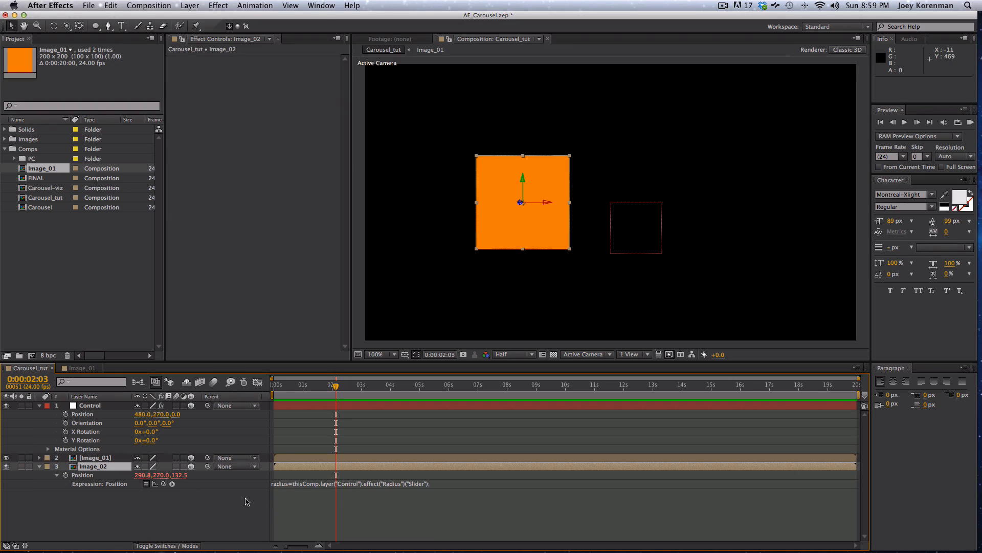
pyautogui.click(340, 487)
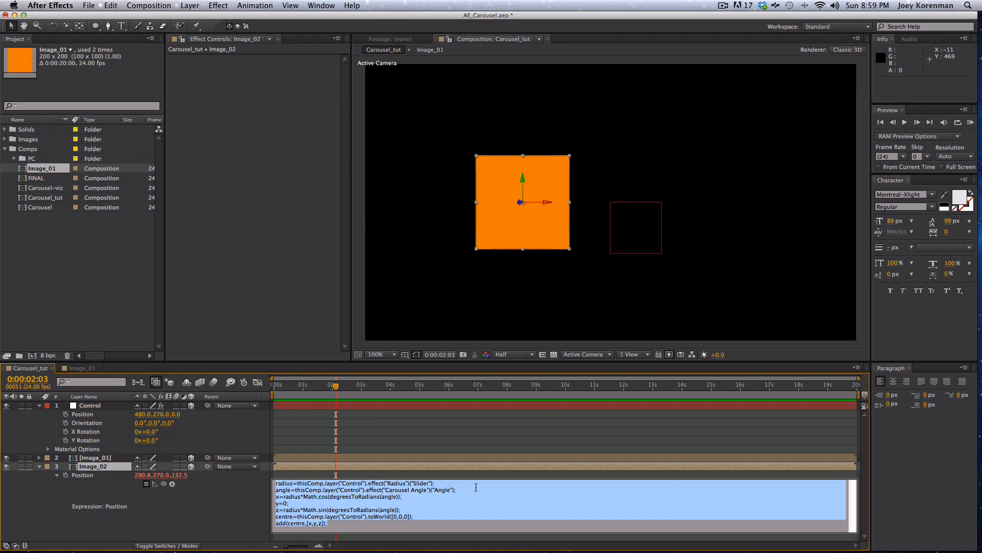
pyautogui.click(656, 519)
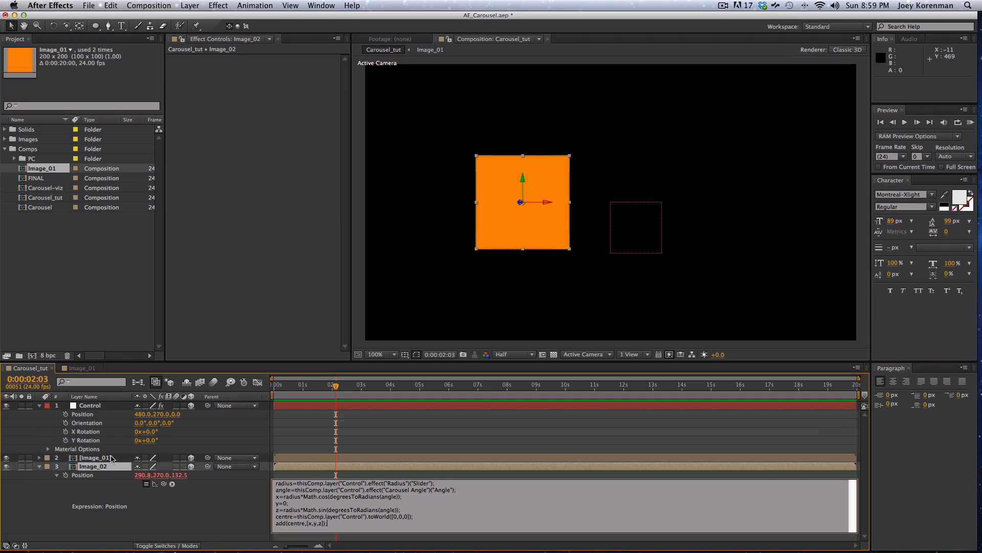
pyautogui.click(39, 466)
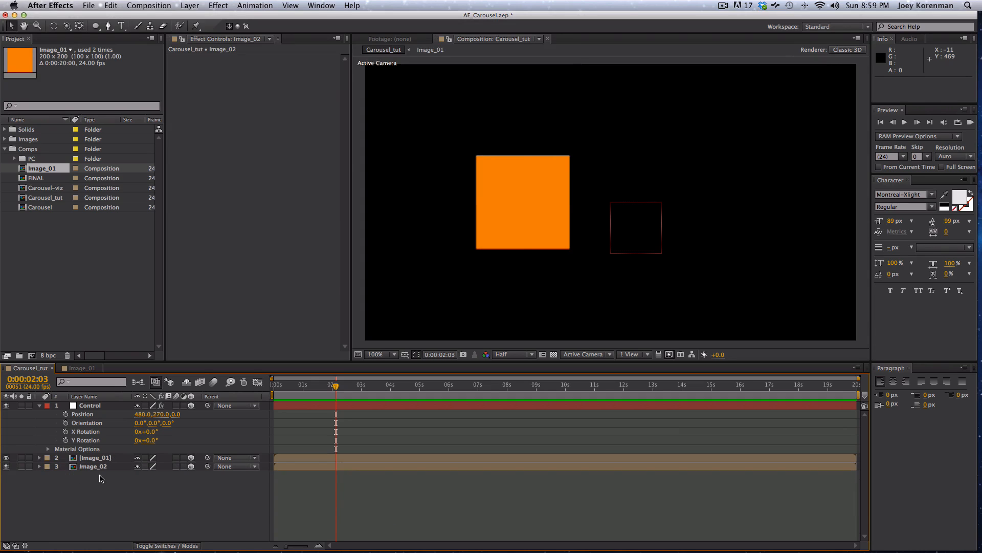
# Duplicate Image_02 and place the copy below it at the end of the layer stack
pyautogui.press('super+d')
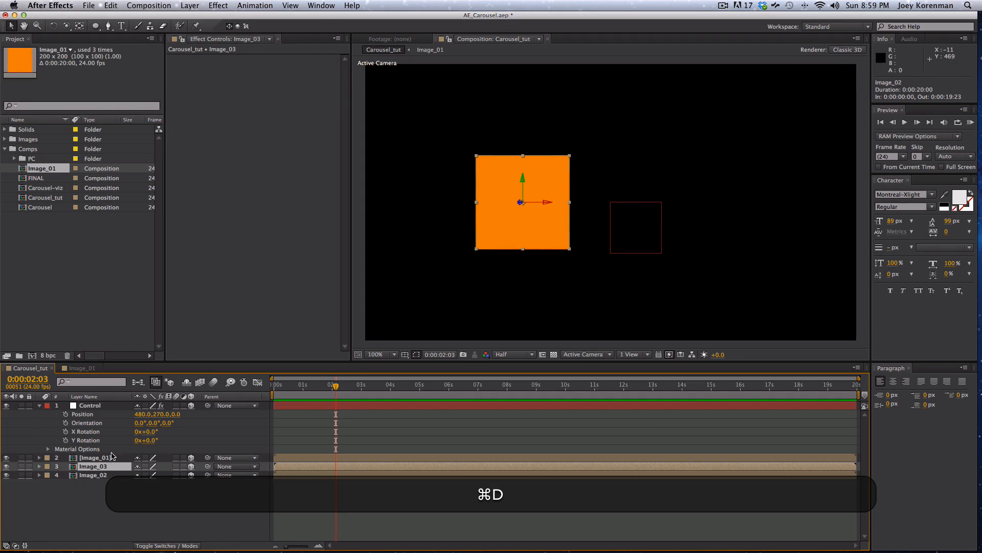
pyautogui.moveTo(113, 466); pyautogui.dragTo(114, 489)
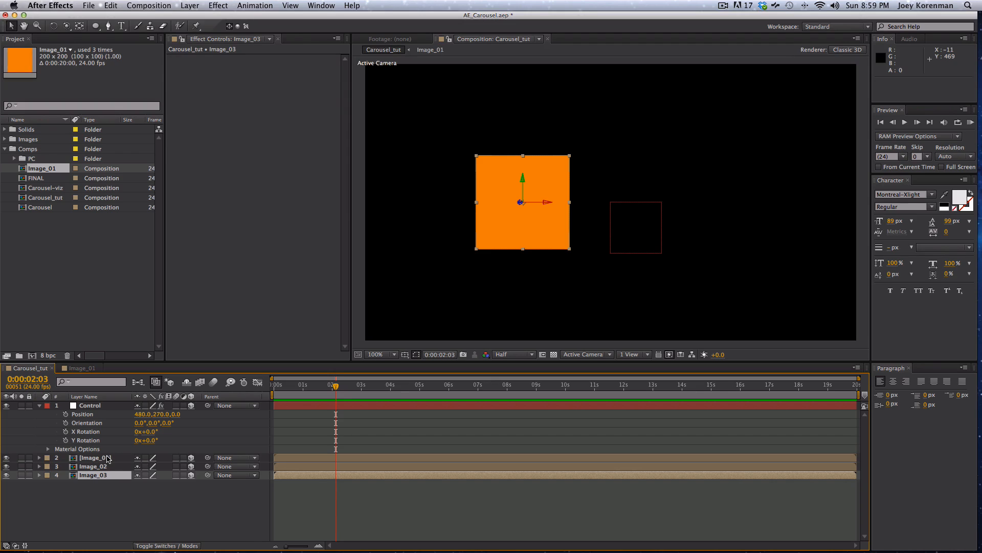
# Examine Image_01, Image_02 and Image_03 in turn to compare where they sit in the composition
pyautogui.click(105, 459)
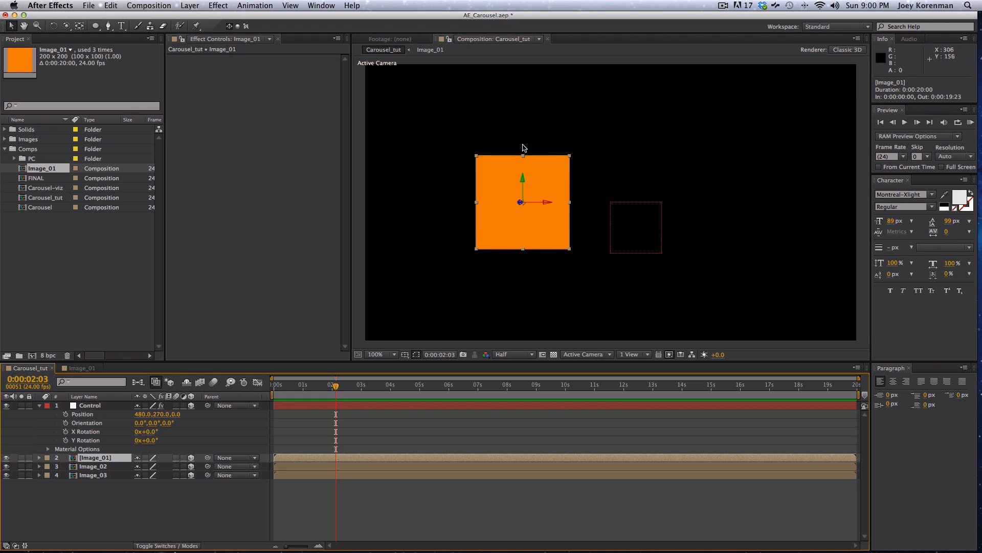
pyautogui.click(108, 466)
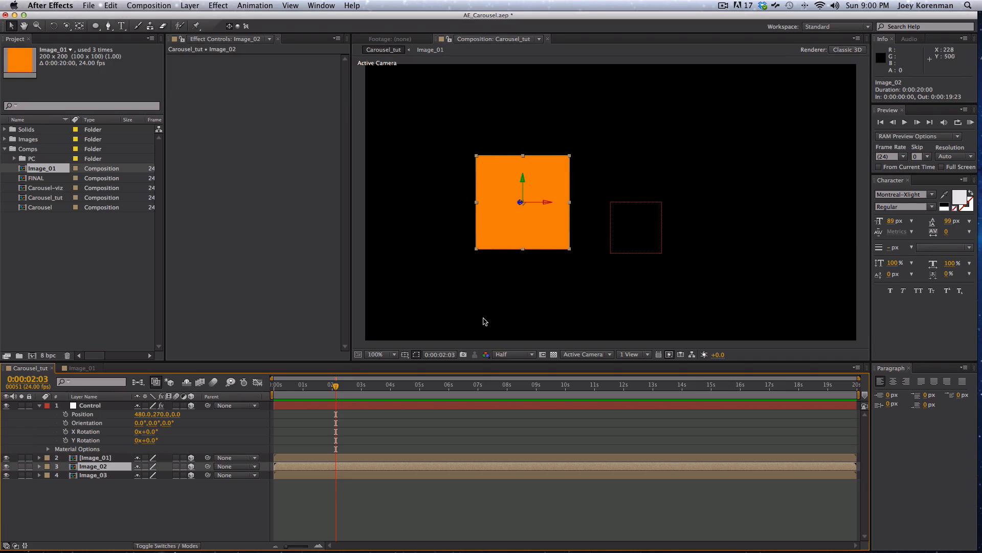
pyautogui.press('super+Down')
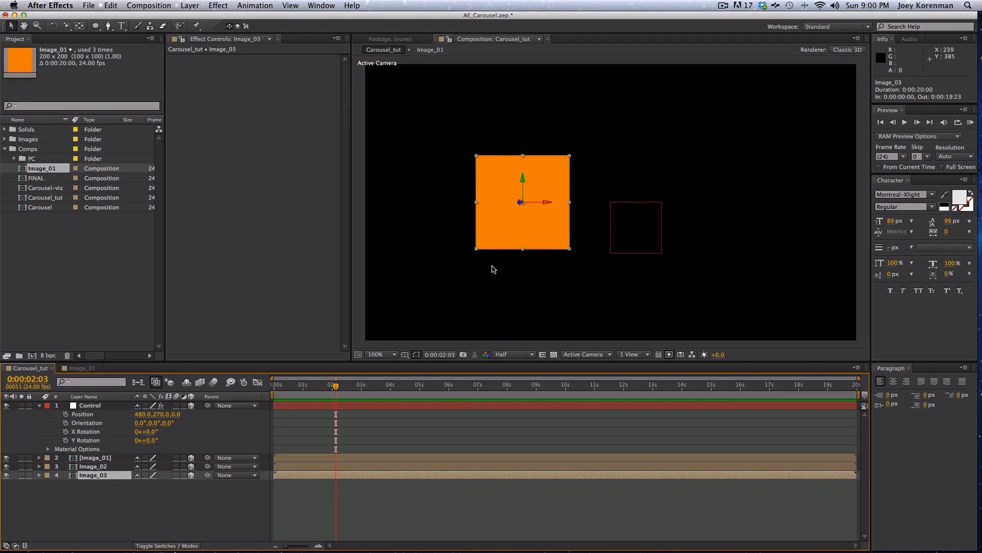
pyautogui.click(154, 492)
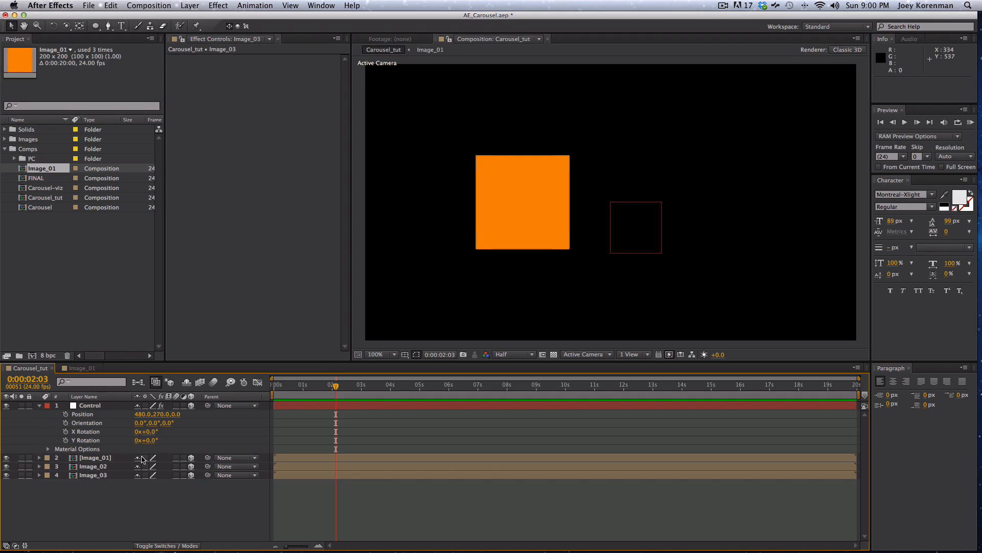
pyautogui.click(279, 475)
pyautogui.click(174, 506)
pyautogui.click(112, 460)
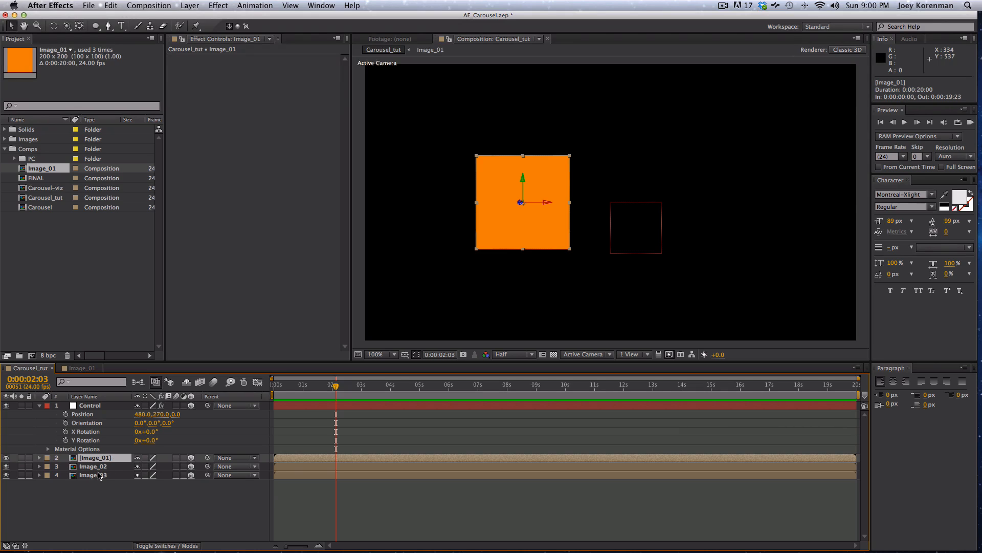
pyautogui.click(116, 516)
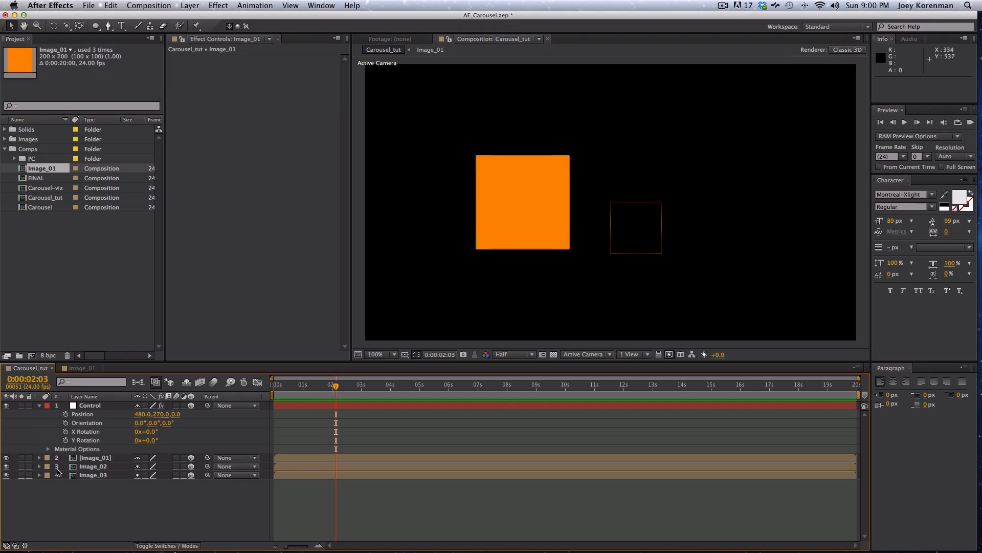
# Collapse the Control layer, then add a null object above it, rename it as a row of dashes and lock it
pyautogui.click(39, 405)
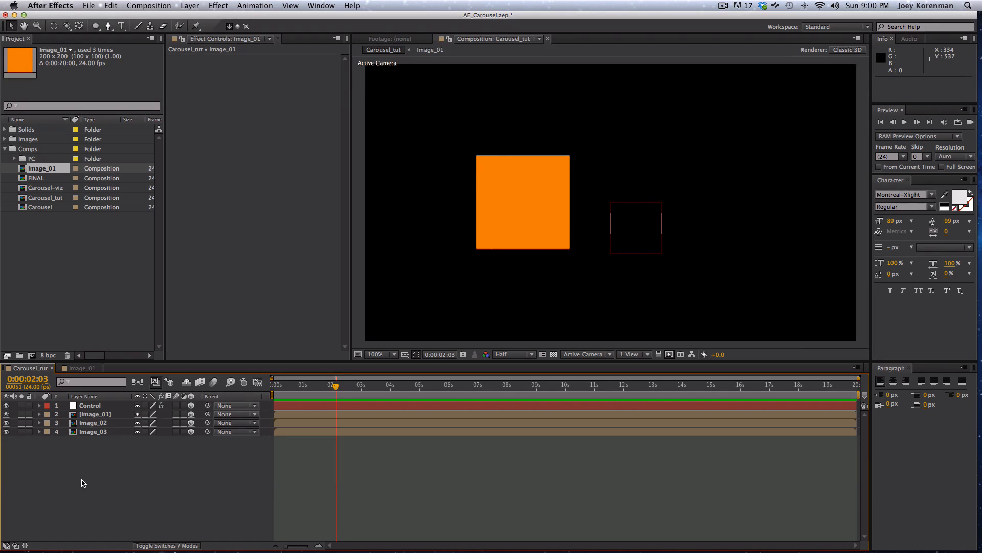
pyautogui.click(190, 5)
pyautogui.moveTo(286, 20)
pyautogui.click(348, 60)
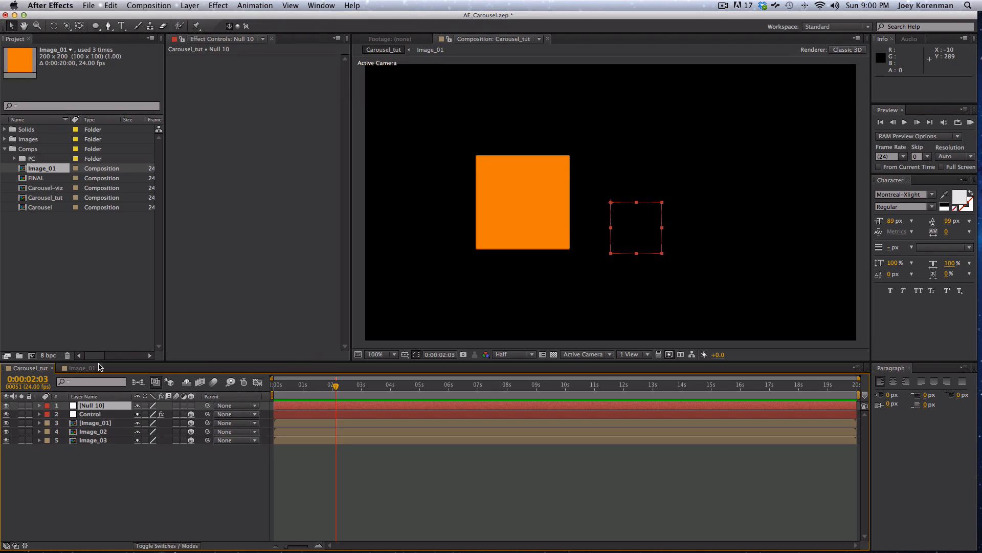
pyautogui.press('Return')
pyautogui.write('-')
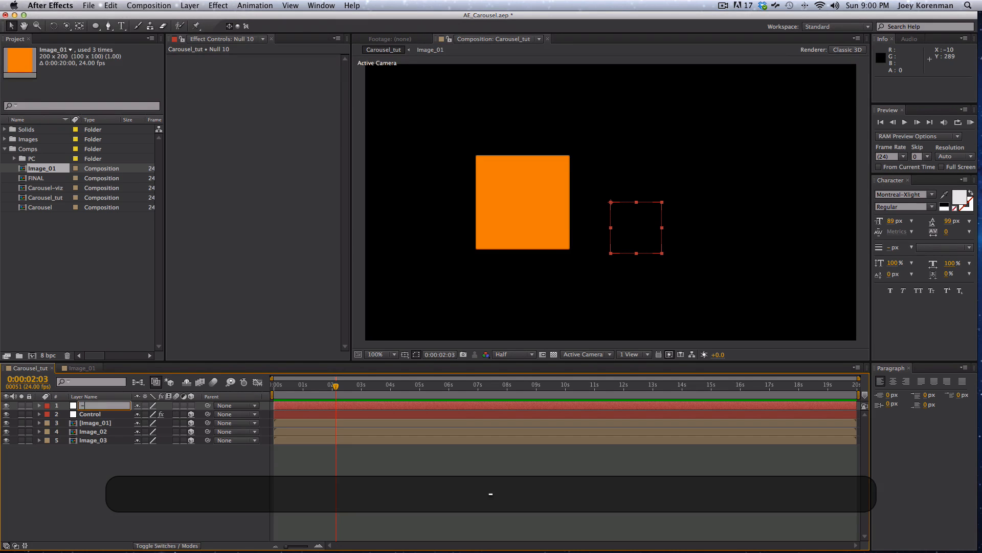
pyautogui.write('-----------')
pyautogui.press('Return')
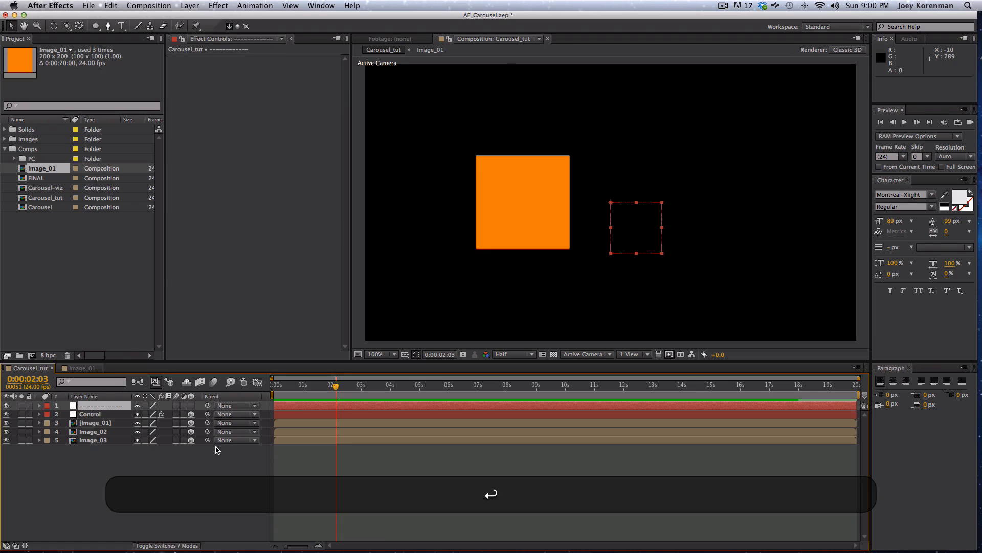
pyautogui.click(29, 406)
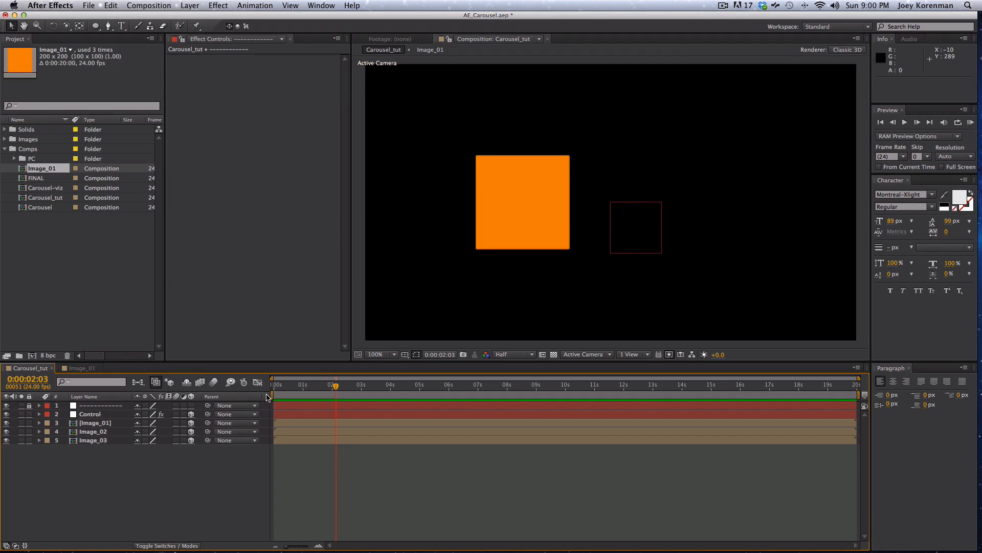
# Show the Comment column in the timeline and enter the comment "NOTHING BELOW THIS!!!" on the dashed null layer
pyautogui.keyDown('ctrl'); pyautogui.click(266, 399); pyautogui.keyUp('ctrl')
pyautogui.moveTo(297, 432)
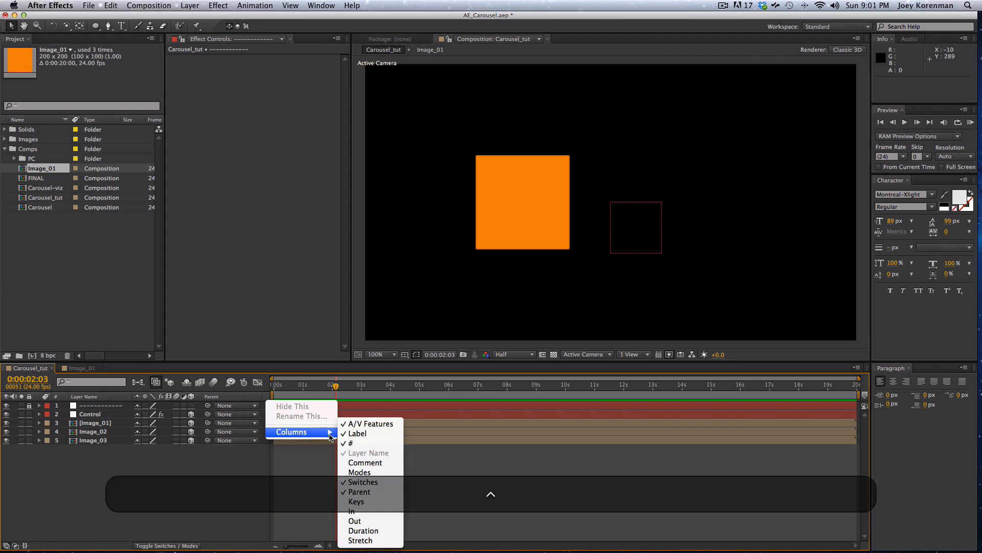
pyautogui.click(379, 462)
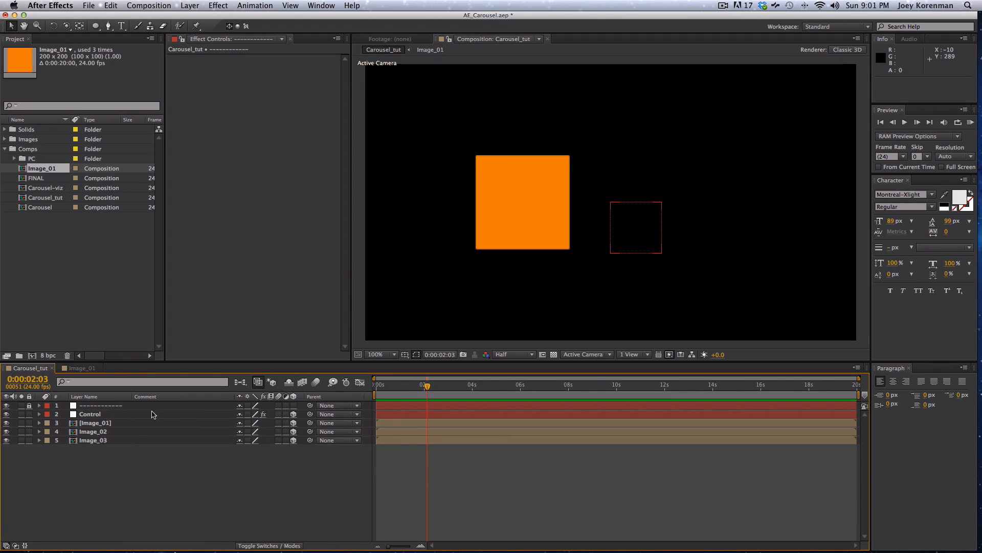
pyautogui.click(167, 406)
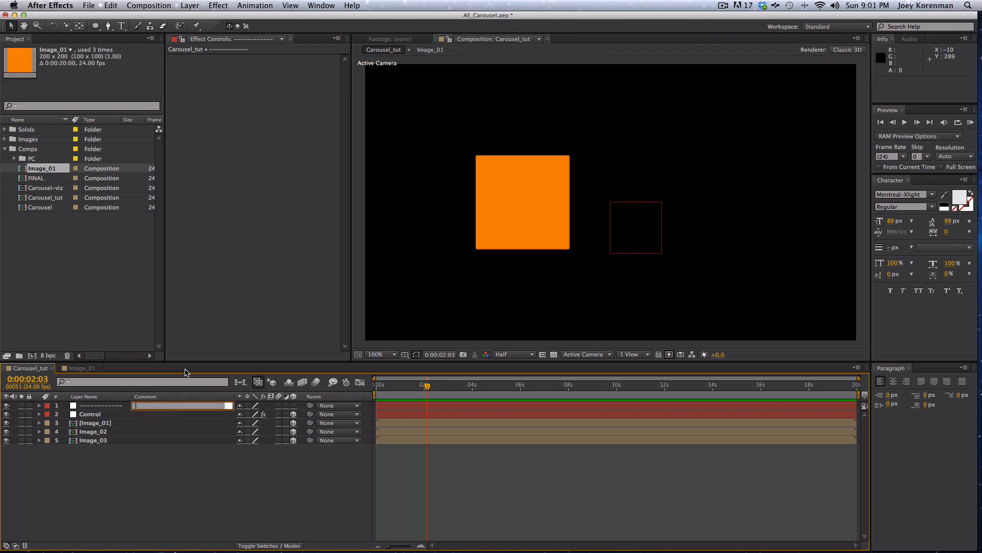
pyautogui.write('NOTHING BELO')
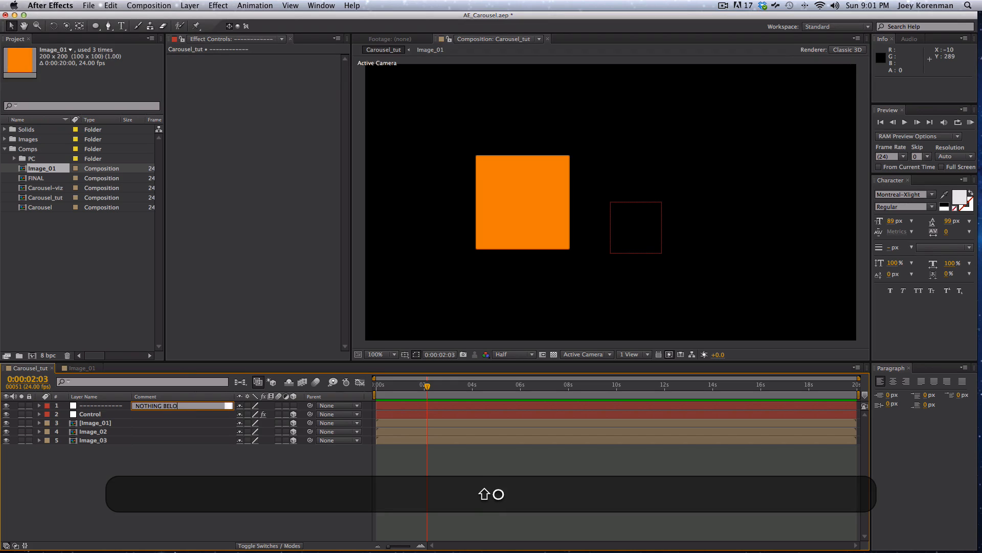
pyautogui.write('W THIS!!!')
pyautogui.press('Return')
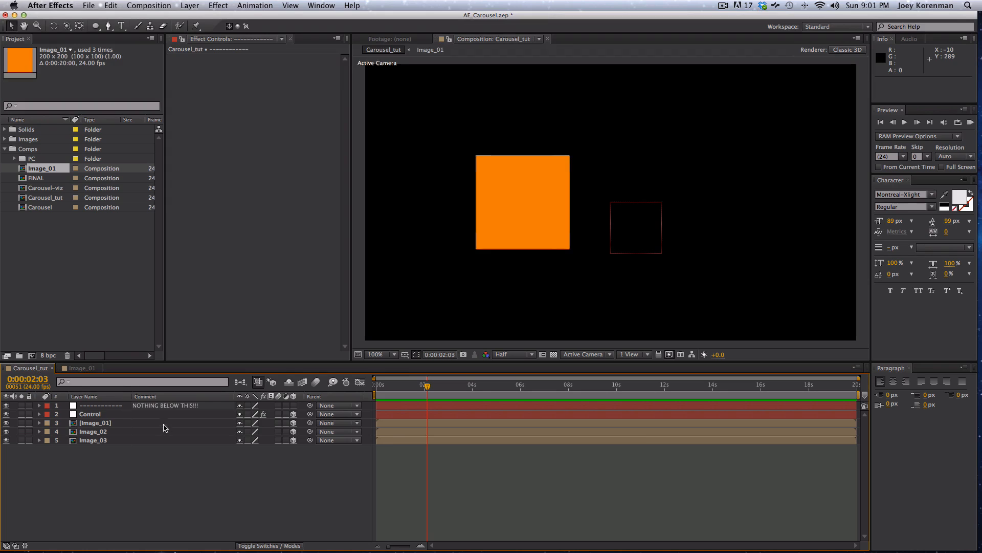
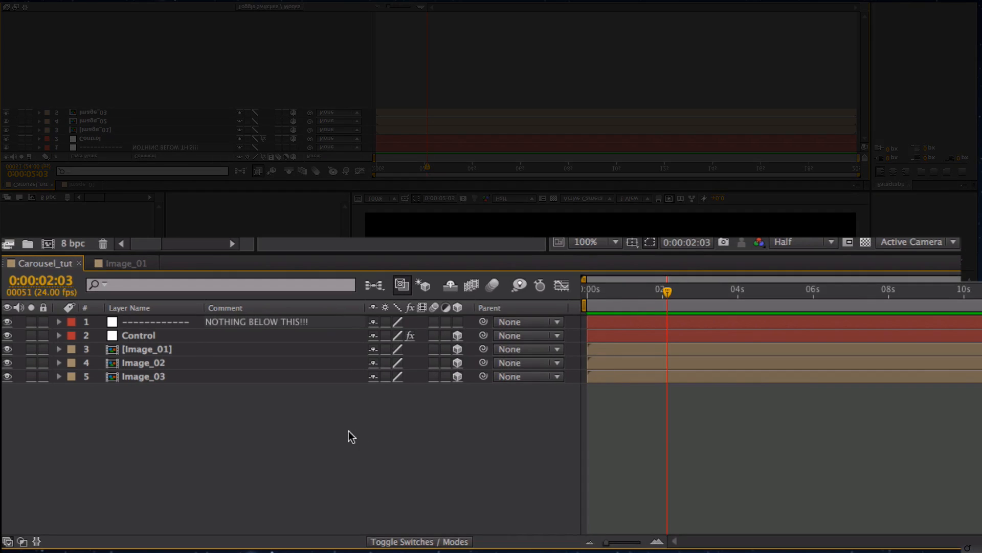
# Reveal the Position expression on the Image_01 layer
pyautogui.click(225, 352)
pyautogui.press('Escape')
pyautogui.click(164, 348)
pyautogui.press('p')
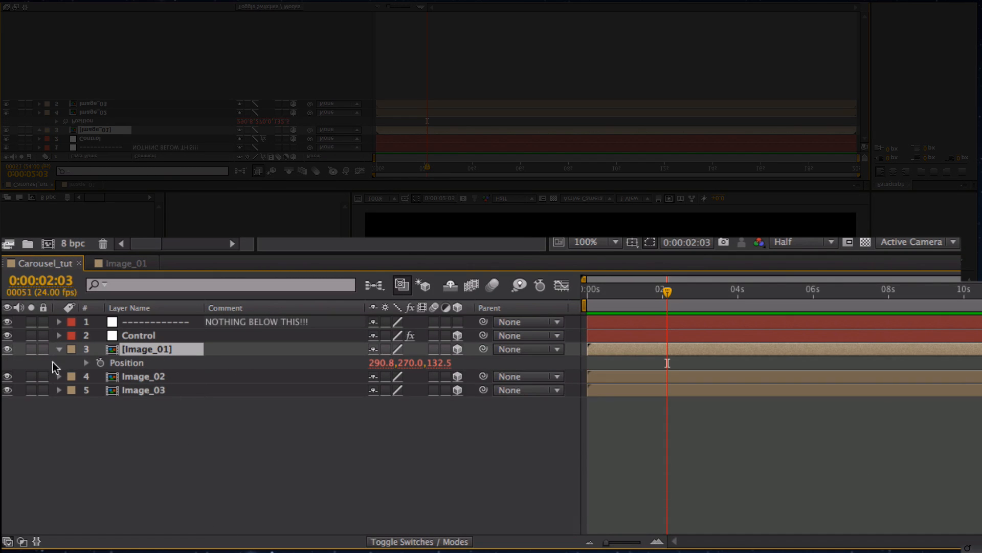
pyautogui.press('u')
pyautogui.press('u')
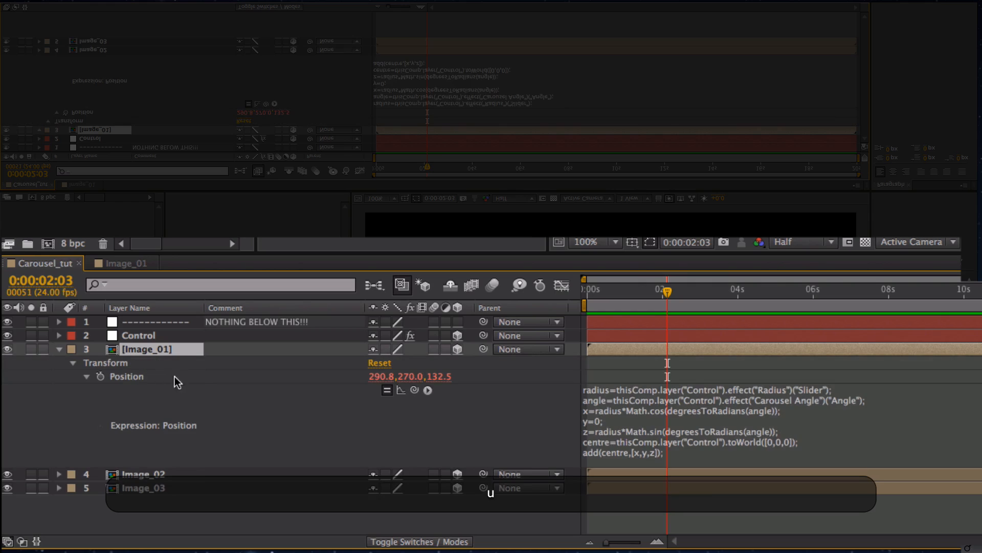
# Edit Image_01's Position expression and insert blank space above the radius line for new code
pyautogui.click(638, 428)
pyautogui.click(729, 448)
pyautogui.click(590, 390)
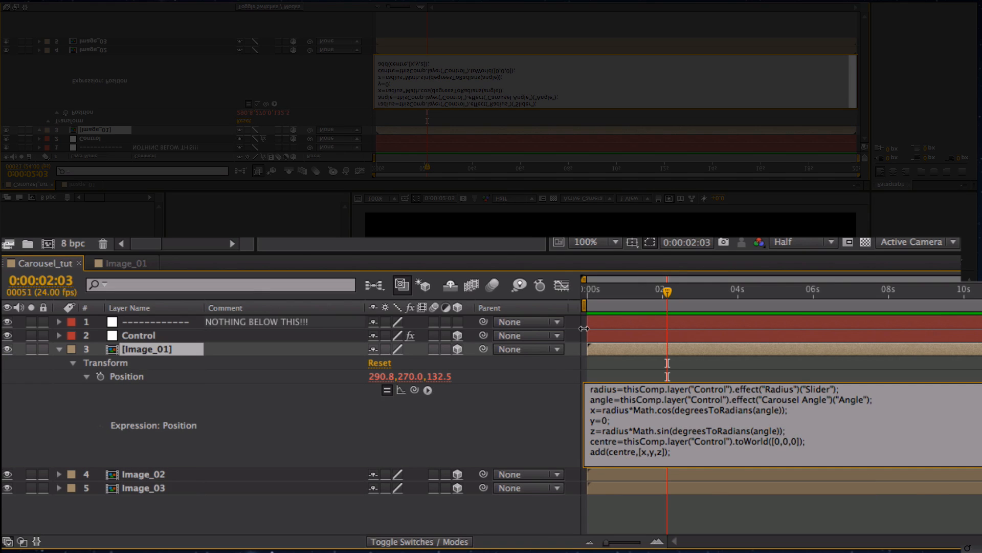
pyautogui.press('Return')
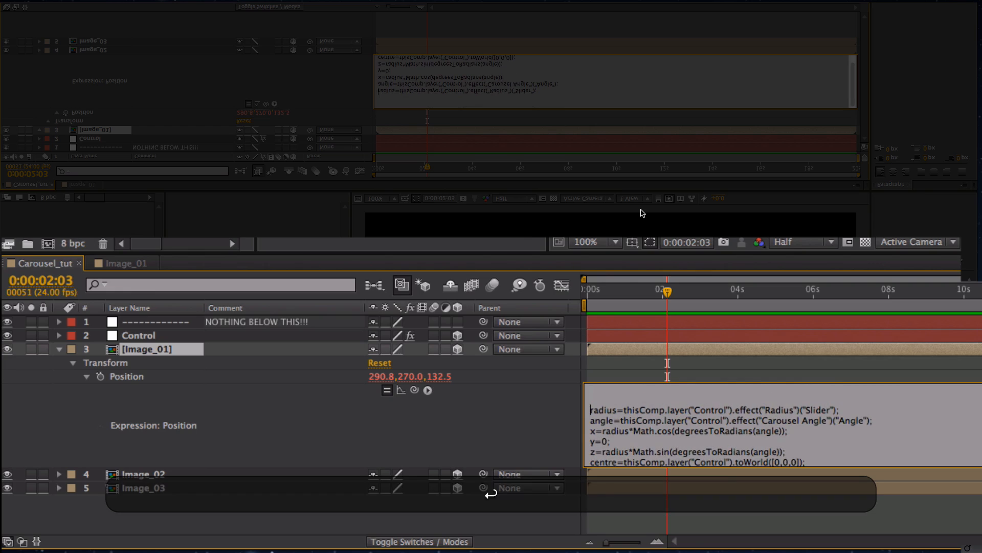
pyautogui.press('Up')
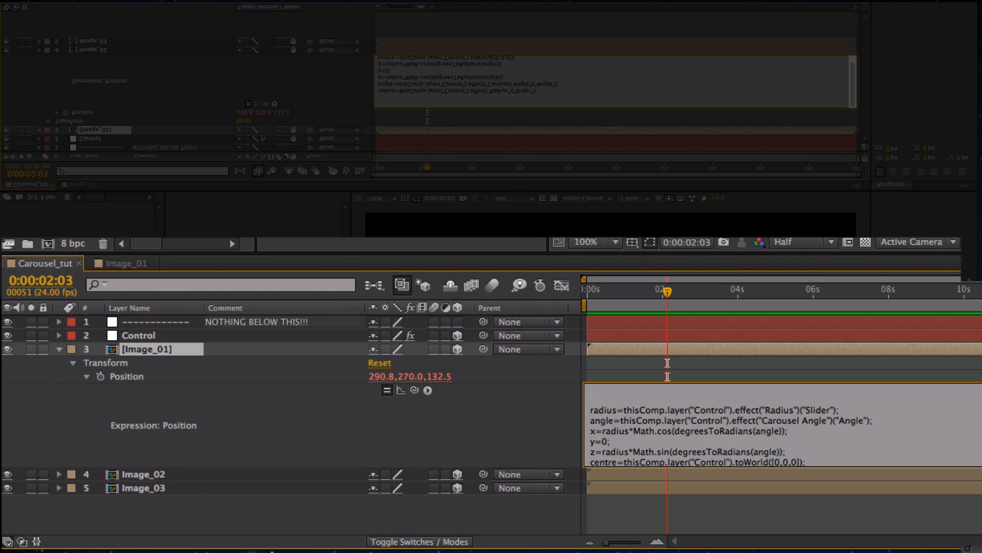
# Add the line layerCount=thisComp.numLayers; at the start of Image_01's Position expression, followed by an empty line, and apply the edit
pyautogui.write('layer')
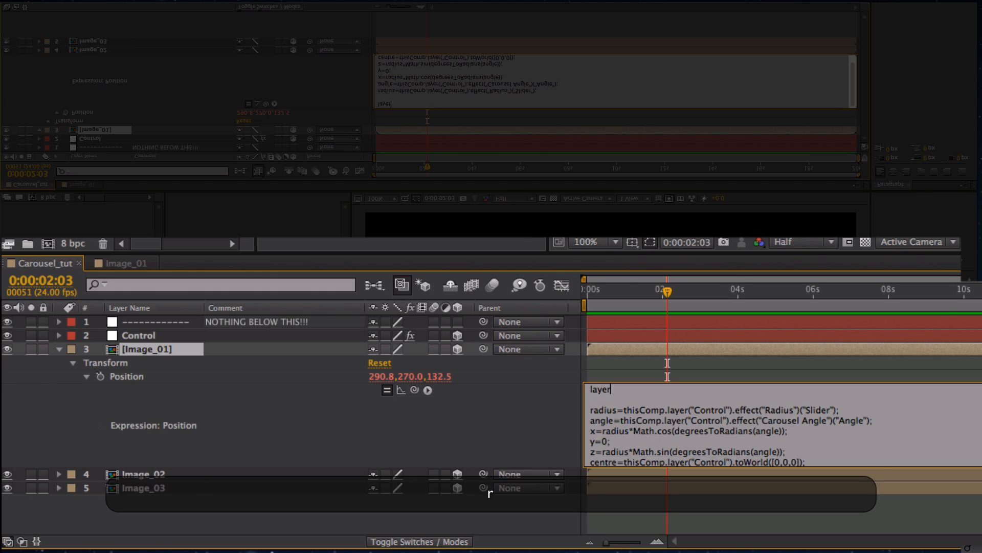
pyautogui.write('Count=')
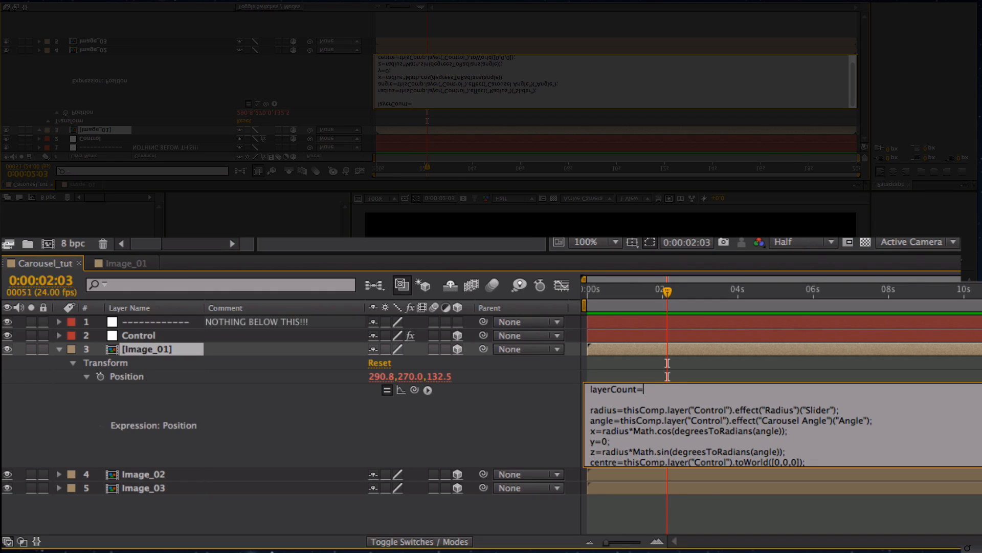
pyautogui.write('thisCmp')
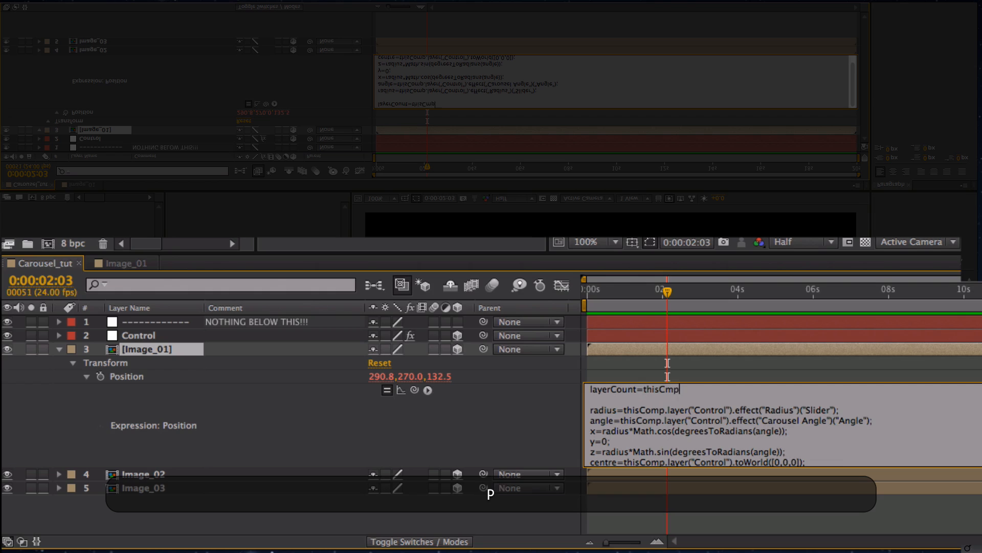
pyautogui.press('BackSpace')
pyautogui.press('BackSpace')
pyautogui.write('omp.')
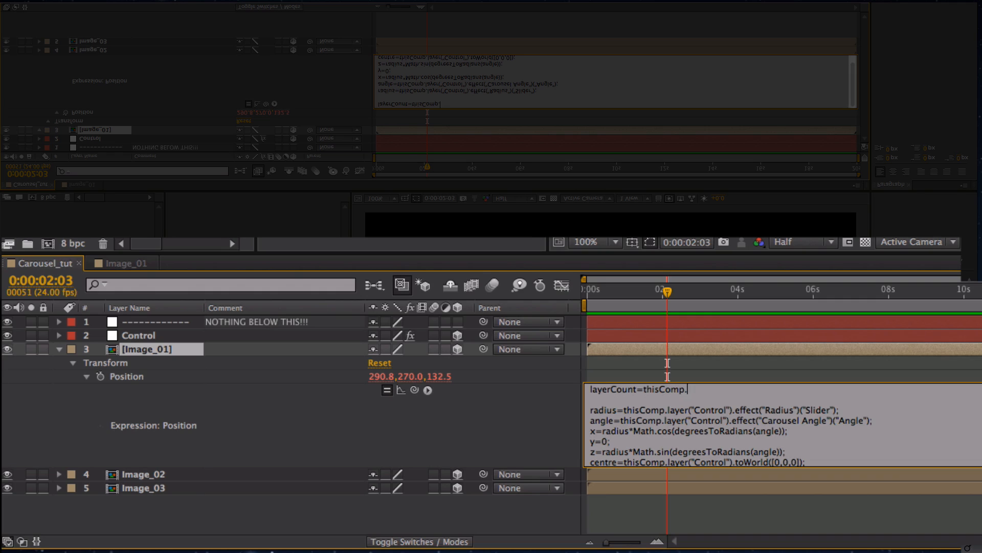
pyautogui.write('num')
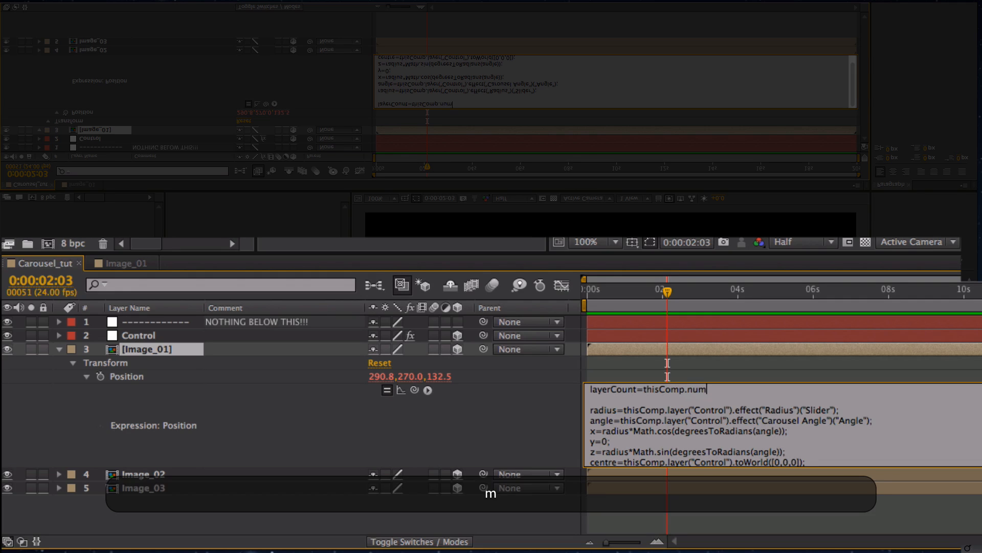
pyautogui.write('Lares;')
pyautogui.press('Return')
pyautogui.press('Left')
pyautogui.press('Left')
pyautogui.press('Left')
pyautogui.press('Left')
pyautogui.press('BackSpace')
pyautogui.write('y')
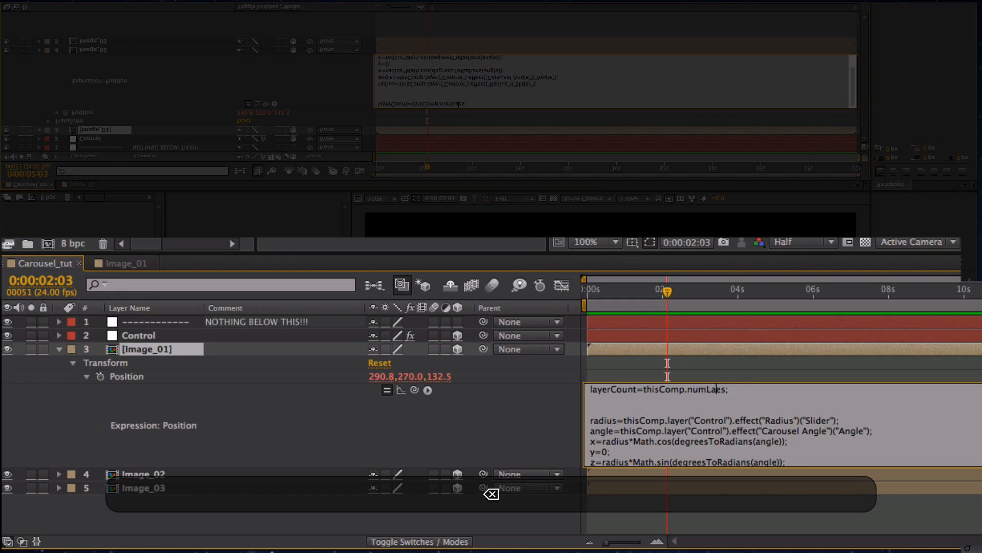
pyautogui.press('Right')
pyautogui.write('r')
pyautogui.press('Right')
pyautogui.press('Right')
pyautogui.press('Return')
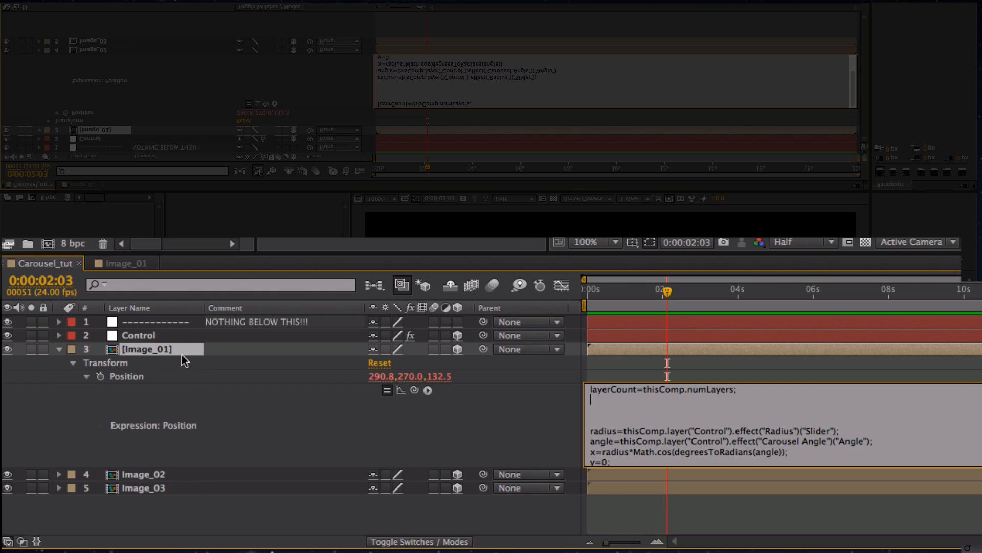
pyautogui.click(167, 323)
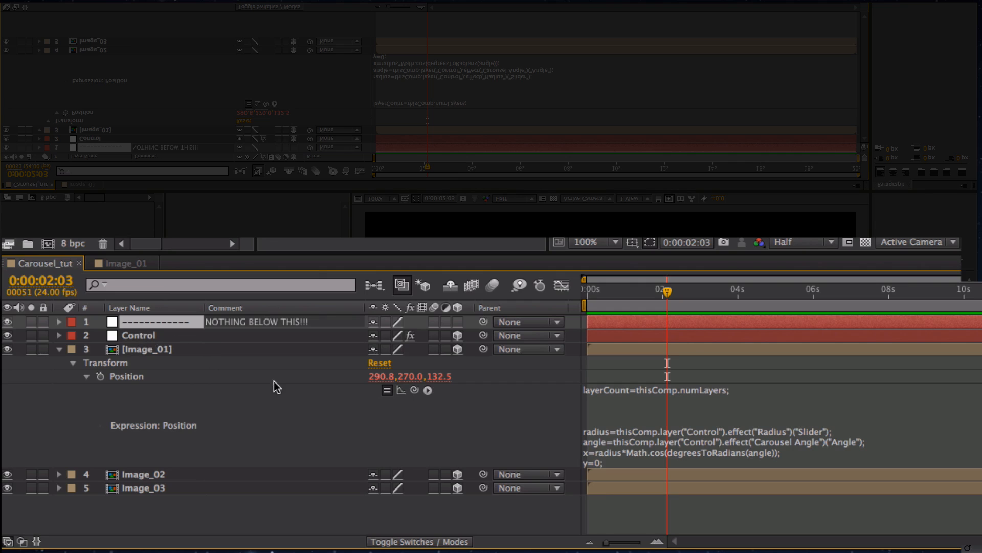
# Add objectCount=layerCount-thisComp.layer("Control").index; under the layerCount line in Image_01's Position expression, linking to the Control layer for the reference
pyautogui.click(751, 399)
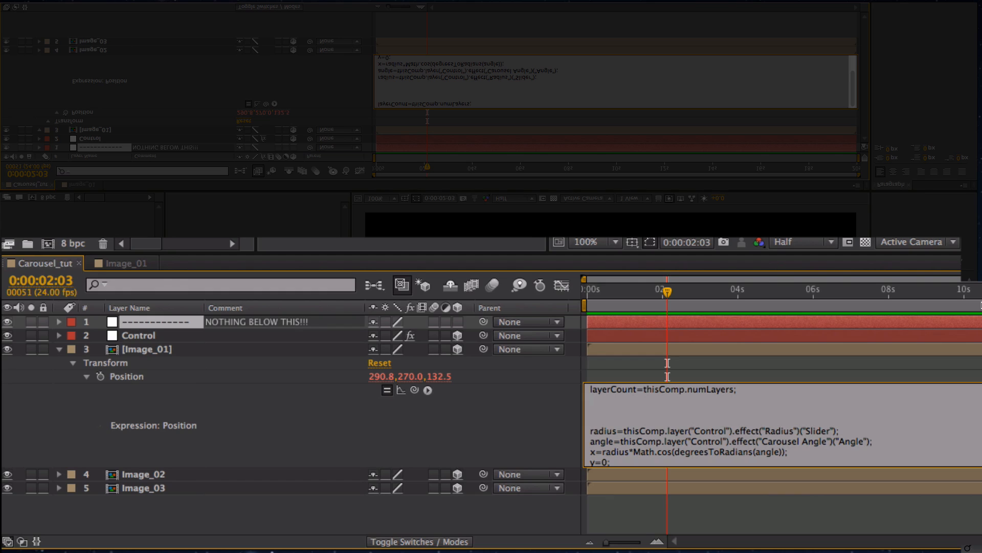
pyautogui.write('objectCOunt')
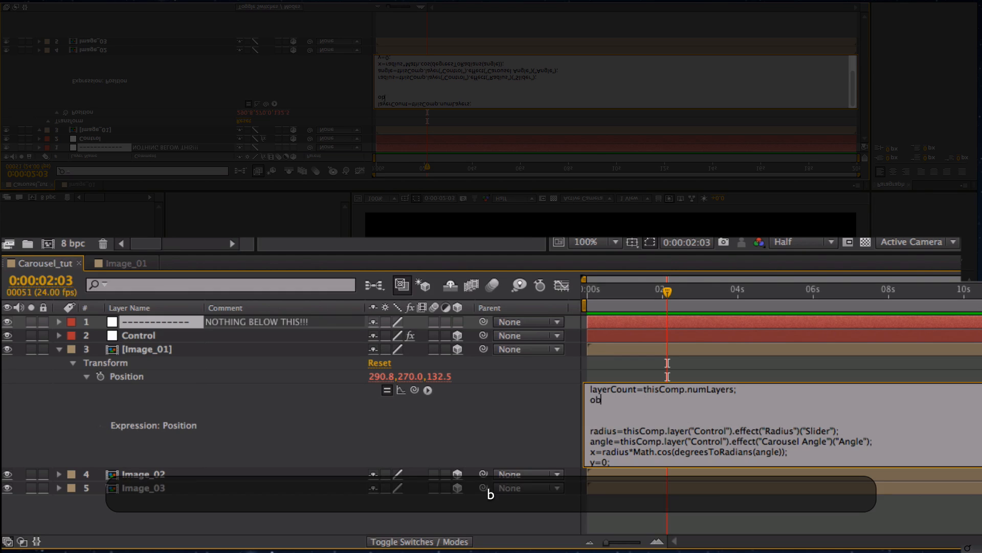
pyautogui.press('BackSpace')
pyautogui.press('BackSpace')
pyautogui.press('BackSpace')
pyautogui.press('BackSpace')
pyautogui.write('ount')
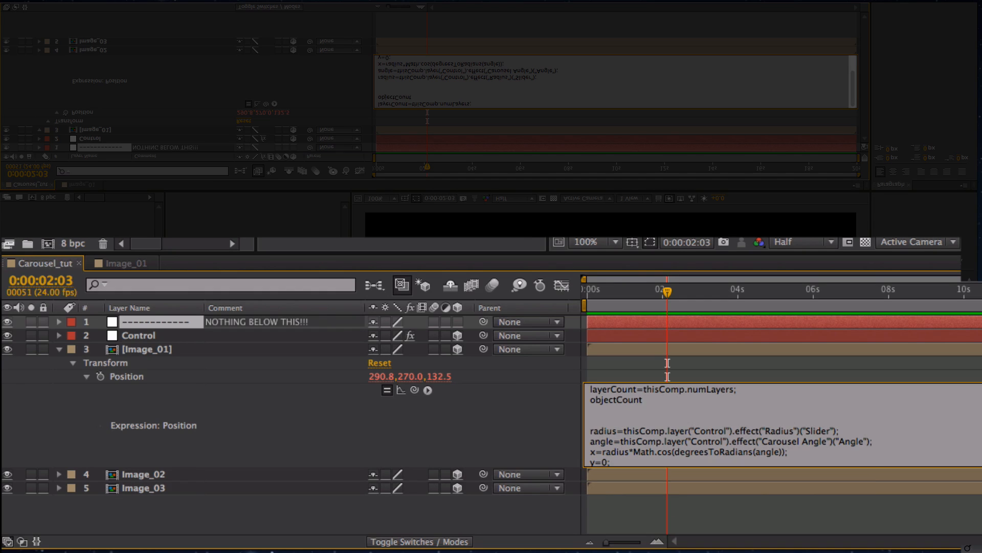
pyautogui.write('=')
pyautogui.write('layerCount')
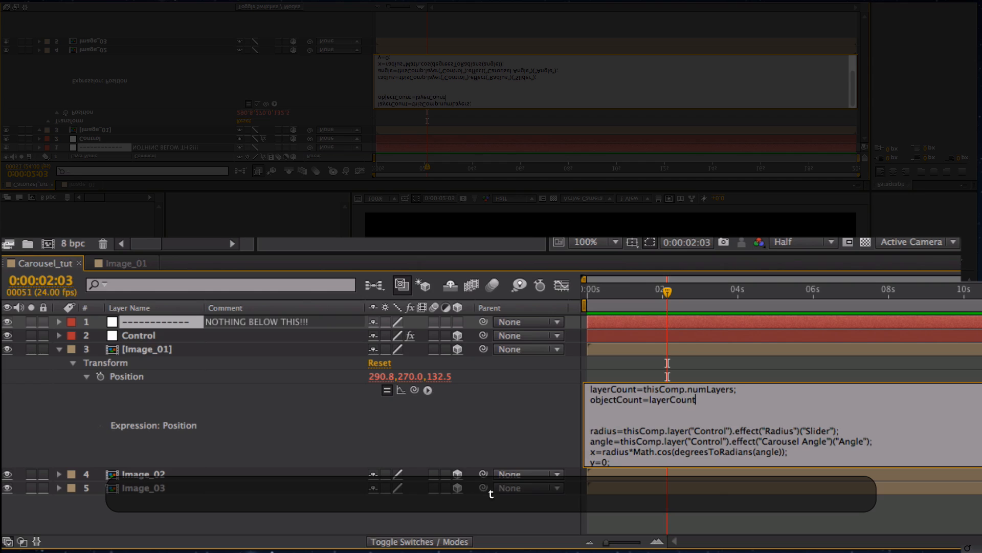
pyautogui.write('-')
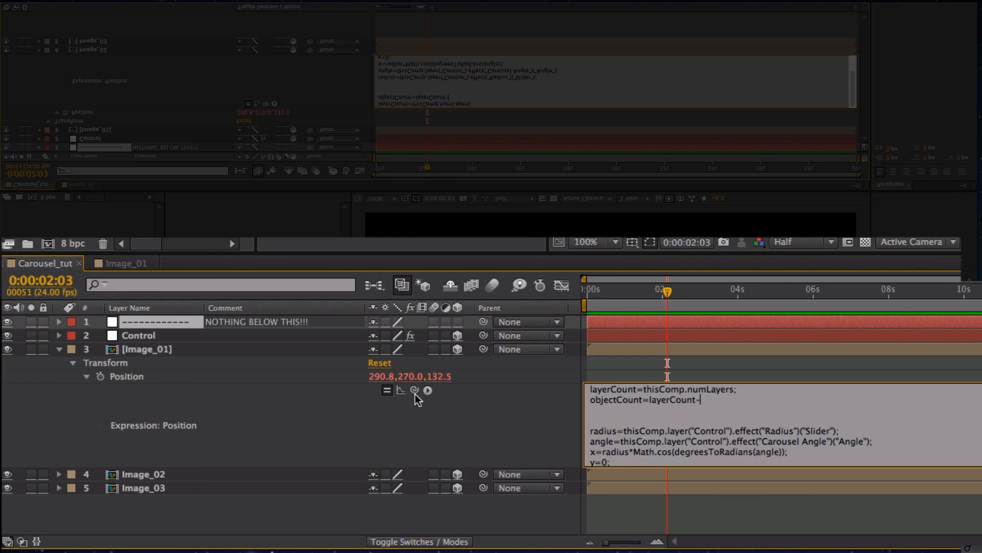
pyautogui.moveTo(414, 390); pyautogui.dragTo(147, 332)
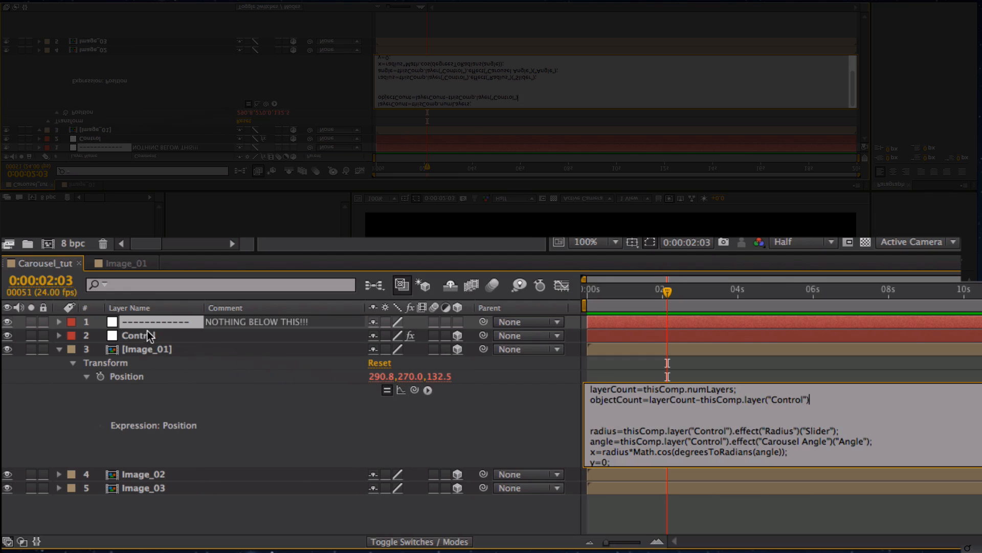
pyautogui.write('.index')
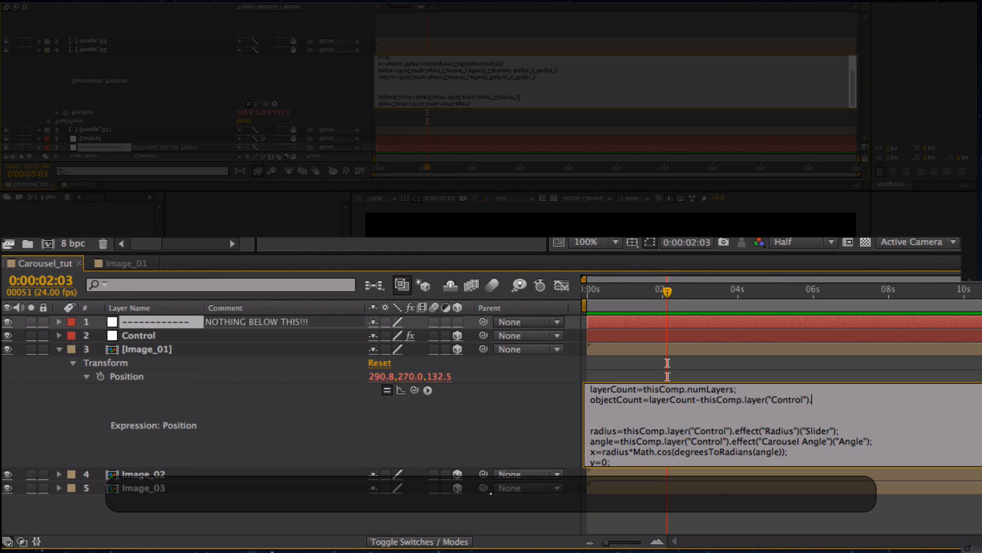
pyautogui.write(';')
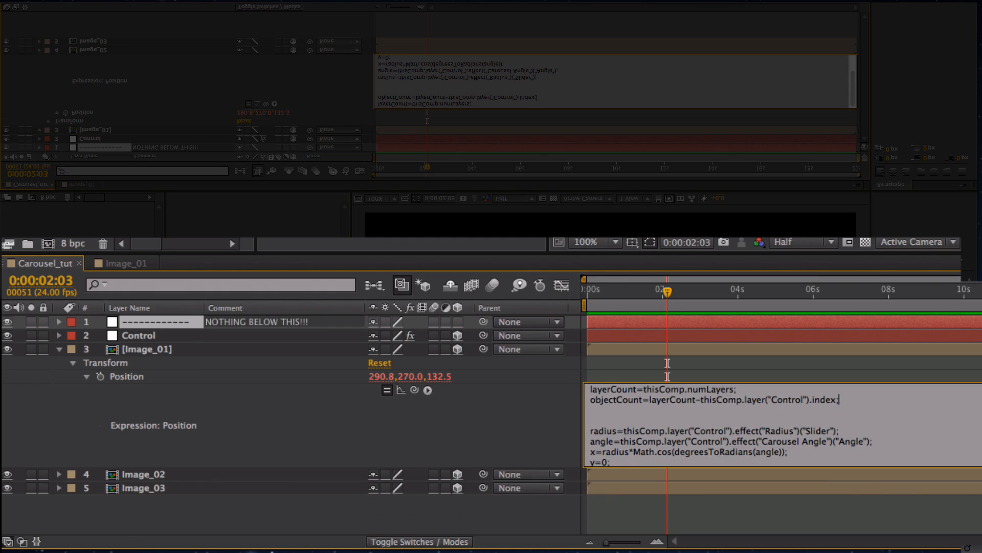
# Add objectIndex=index-thisComp.layer("Control").index; under the objectCount line, linking to the Control layer for the reference, and remove the extra blank line above radius
pyautogui.press('Return')
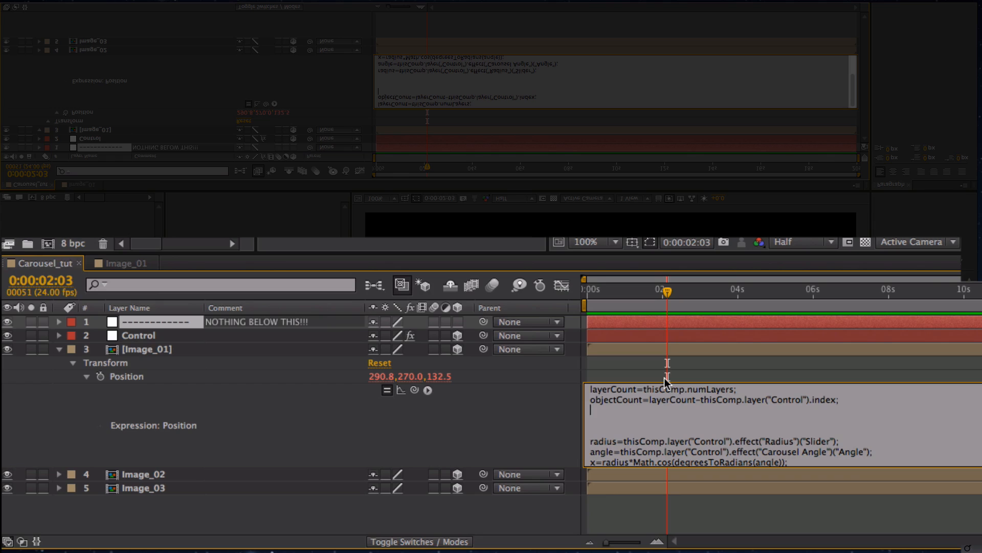
pyautogui.write('obje')
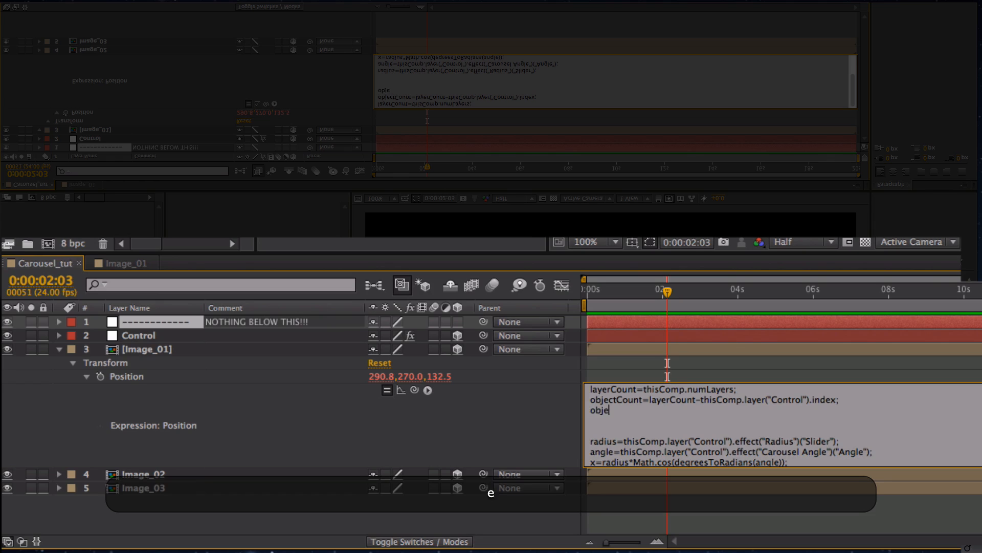
pyautogui.write('ctIndex')
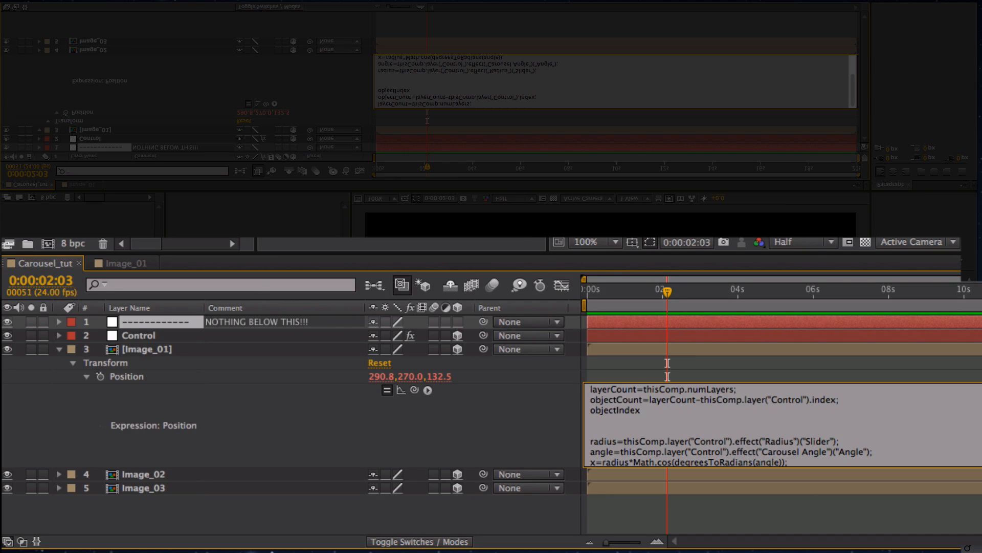
pyautogui.write('=')
pyautogui.write('inde')
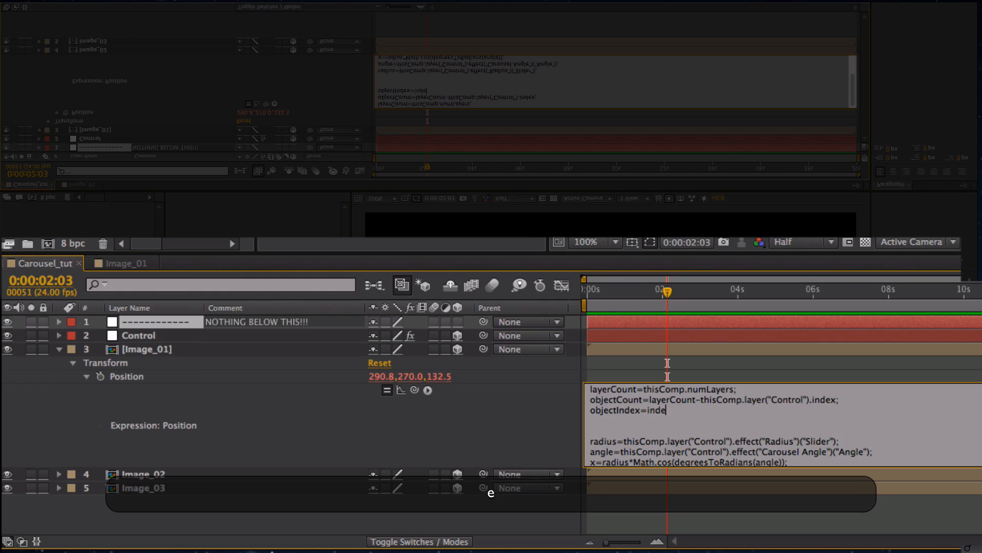
pyautogui.write('x')
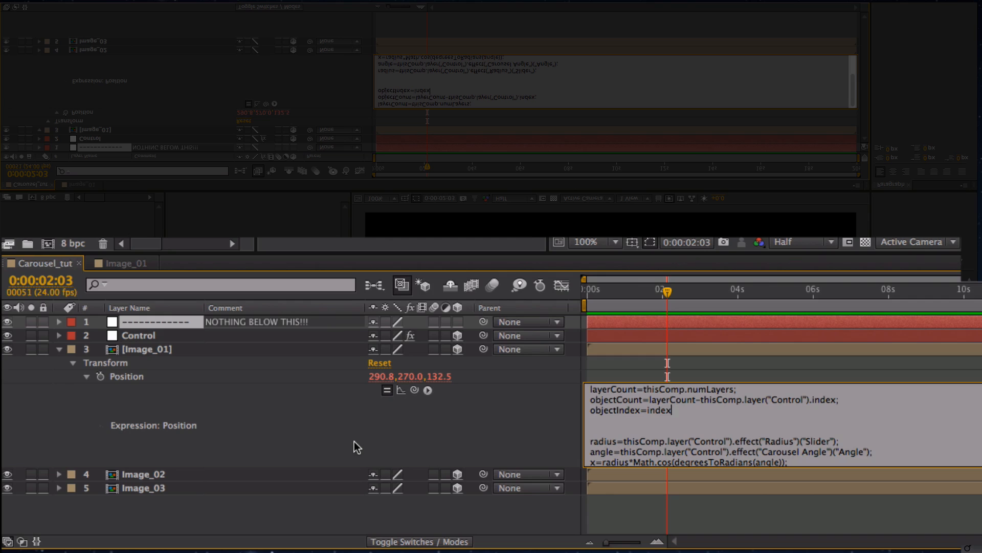
pyautogui.write('-')
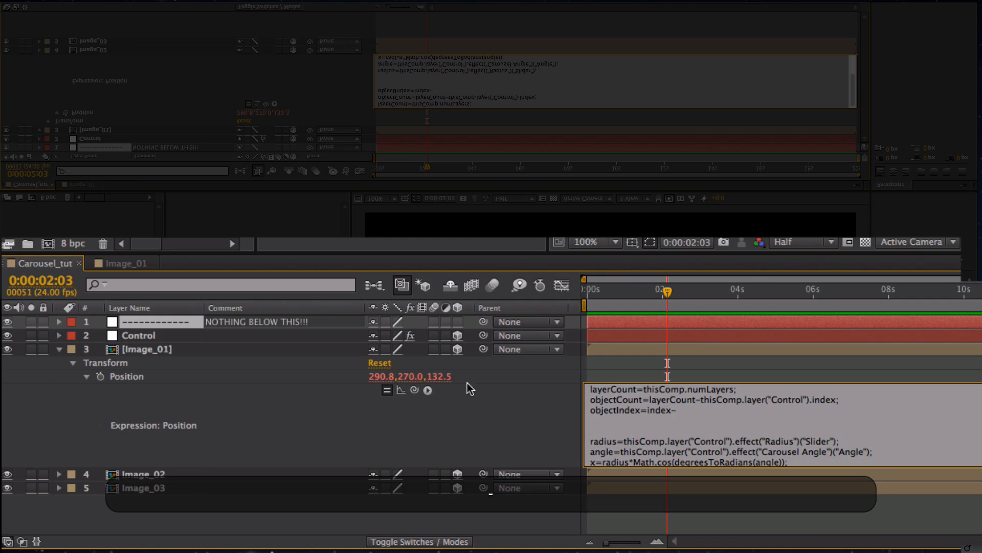
pyautogui.moveTo(415, 390); pyautogui.dragTo(162, 334)
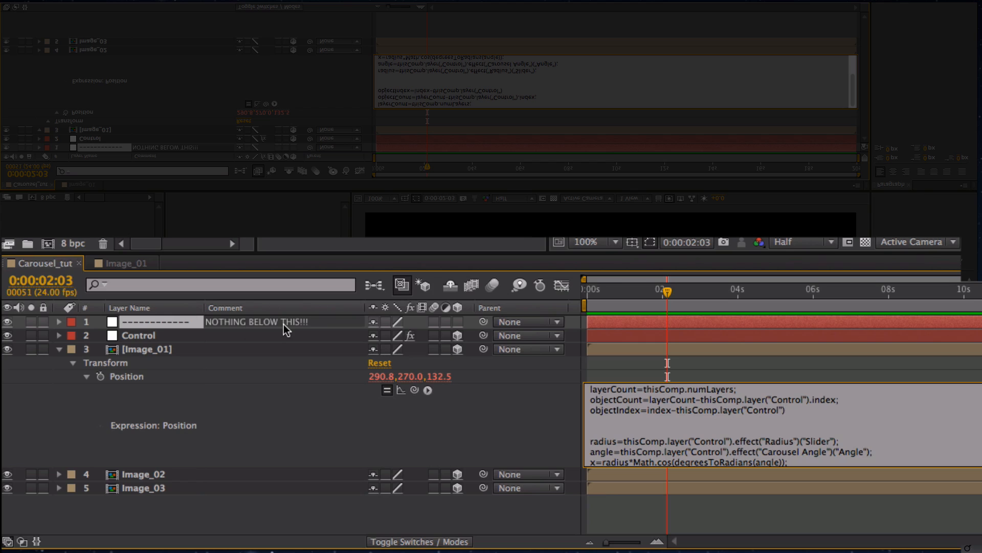
pyautogui.write('.index;')
pyautogui.doubleClick(606, 430)
pyautogui.press('BackSpace')
pyautogui.press('BackSpace')
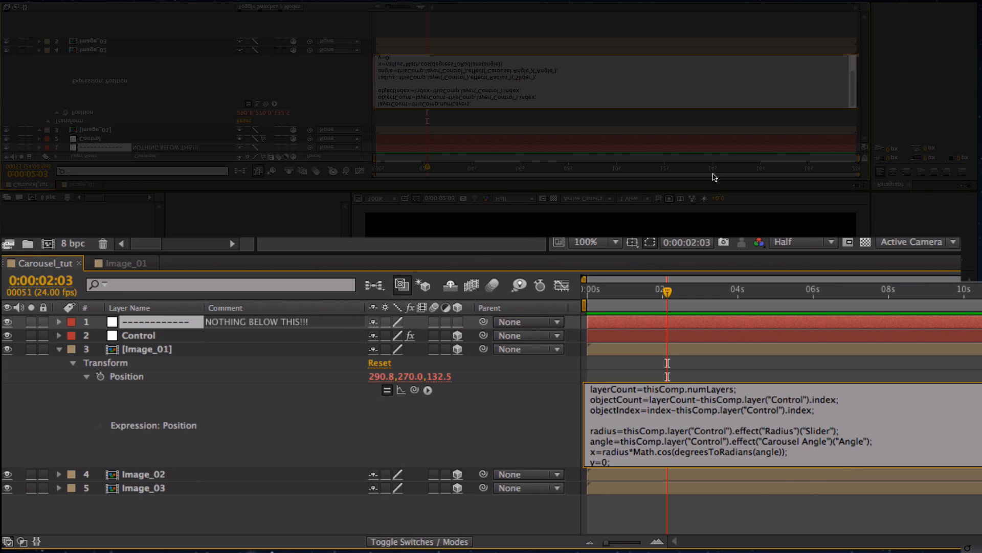
# Enlarge the Position expression field downward until it shows all the code through the add(centre,[x,y,z]); line
pyautogui.scroll(-1, 852, 463)
pyautogui.scroll(1, 854, 463)
pyautogui.scroll(-1, 855, 466)
pyautogui.scroll(-2, 856, 466)
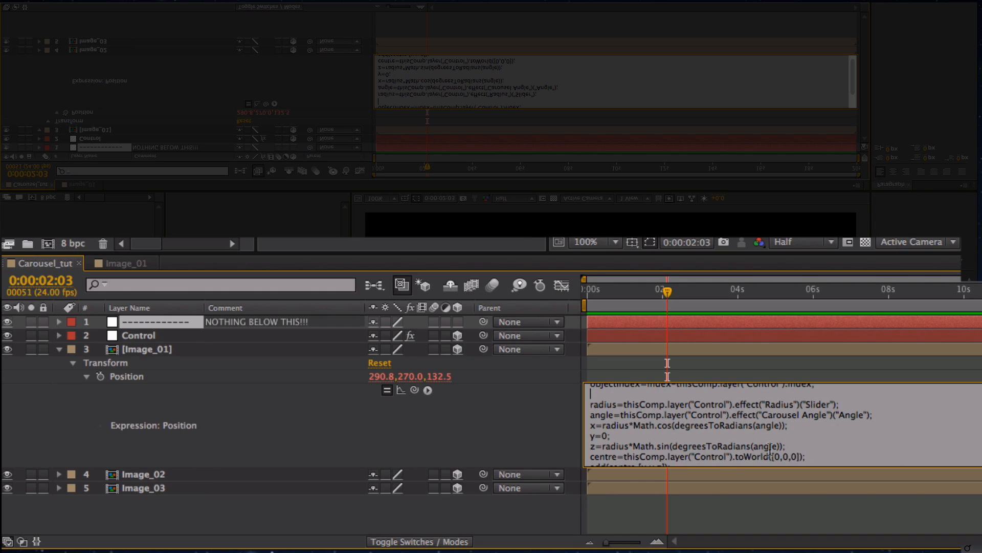
pyautogui.click(844, 405)
pyautogui.moveTo(695, 467); pyautogui.dragTo(696, 524)
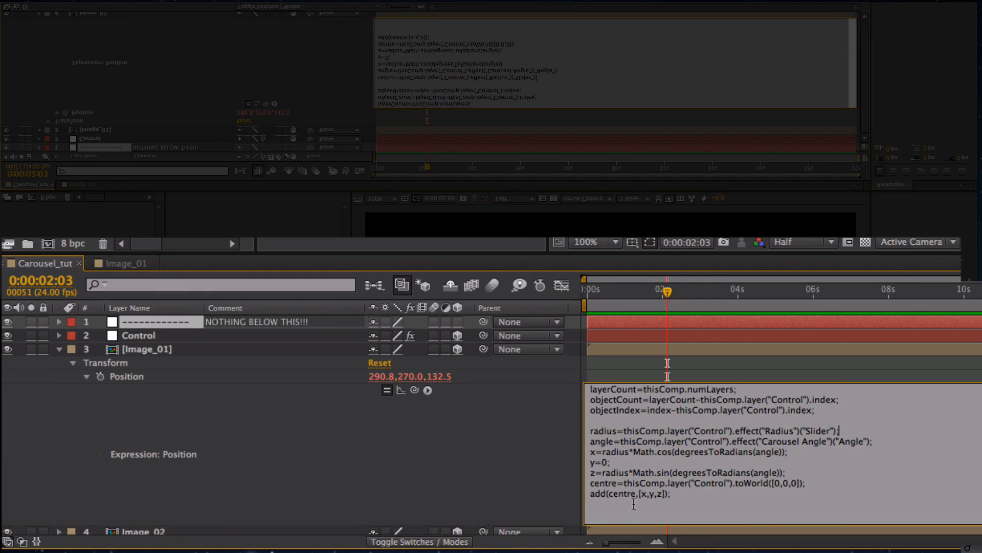
# Rename the angle variable that reads the Carousel Angle effect to controlAngle in Image_01's Position expression
pyautogui.doubleClick(603, 441)
pyautogui.write('controlAn')
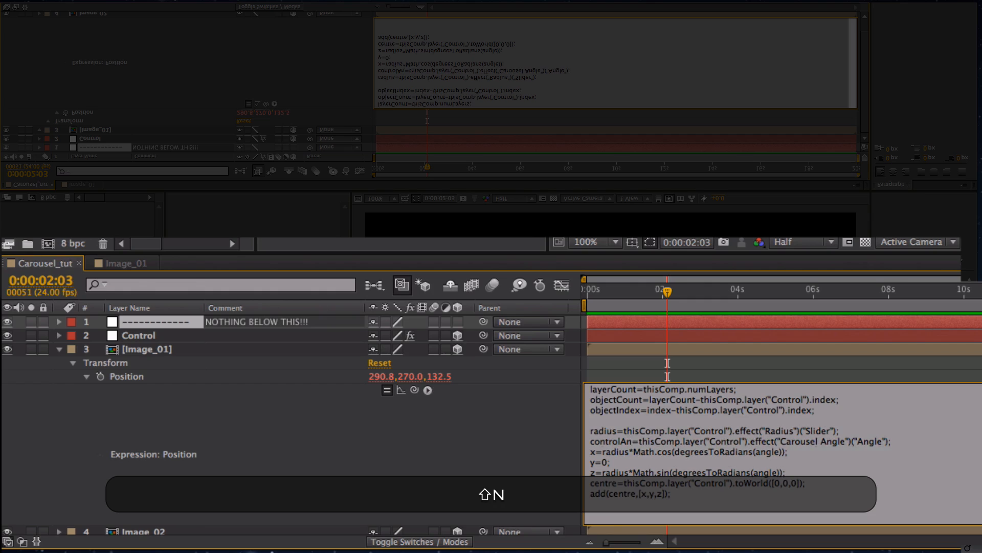
pyautogui.write('gle')
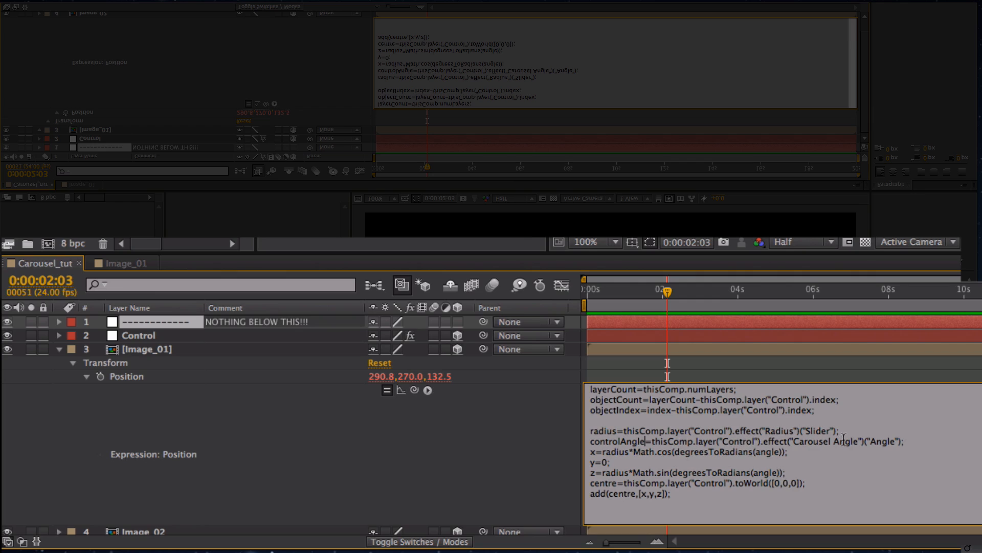
# Add the line offset=360/(objectCount)*objectIndex; below the controlAngle line in Image_01's Position expression
pyautogui.click(918, 442)
pyautogui.press('Return')
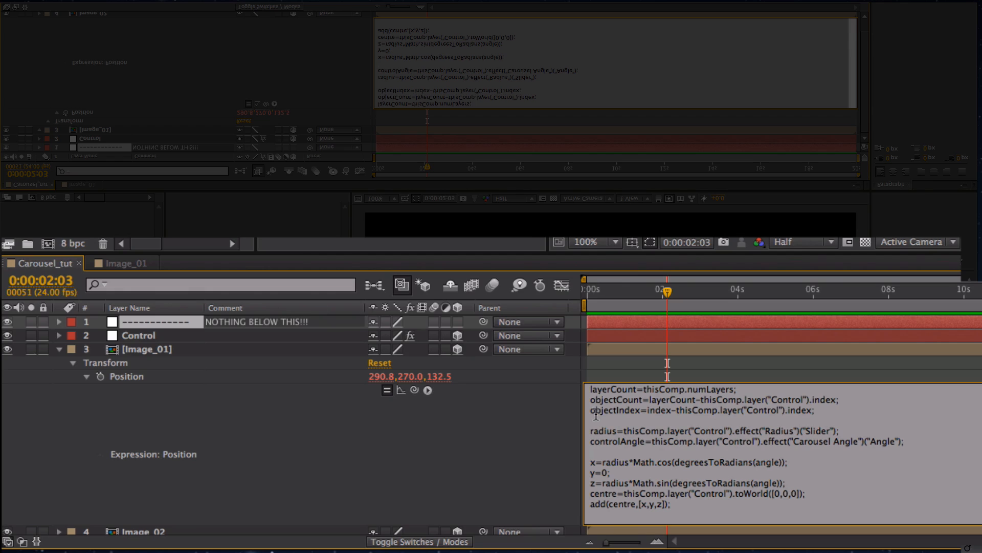
pyautogui.write('offset')
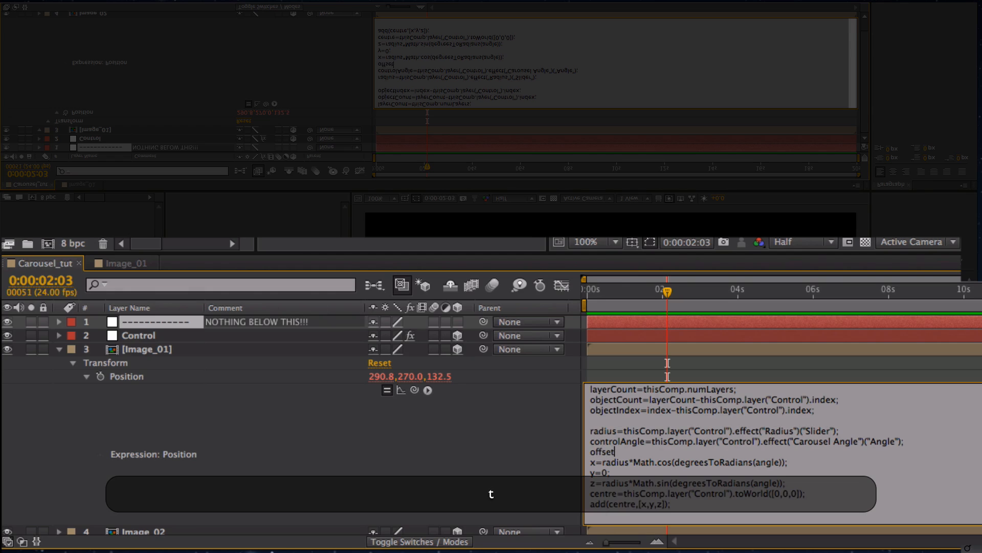
pyautogui.write('=')
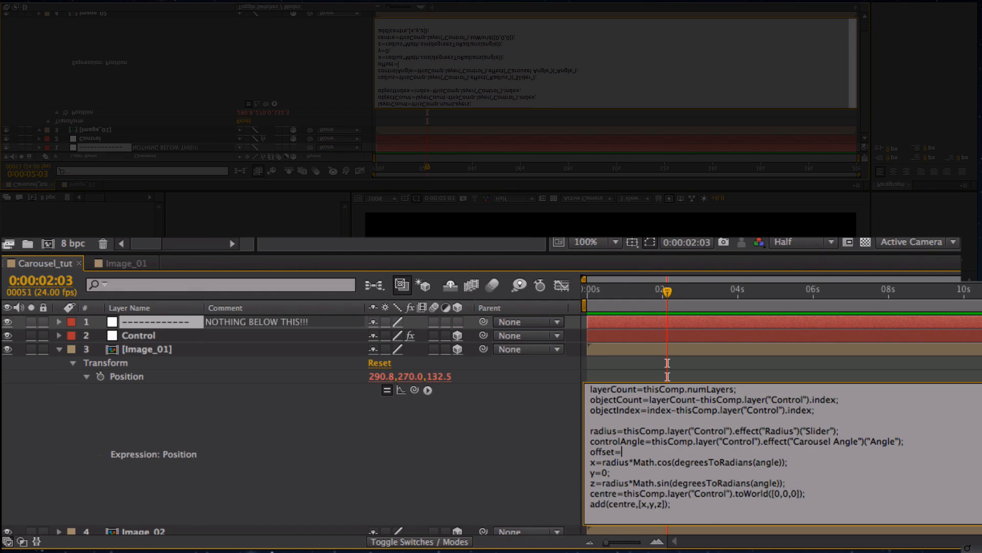
pyautogui.write('360/(objectCount)')
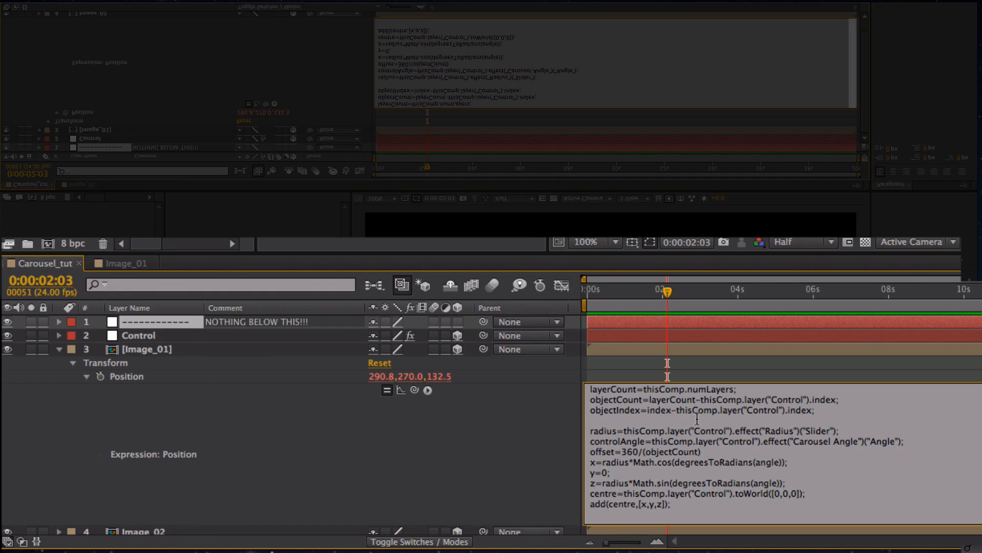
pyautogui.write('*')
pyautogui.write('o')
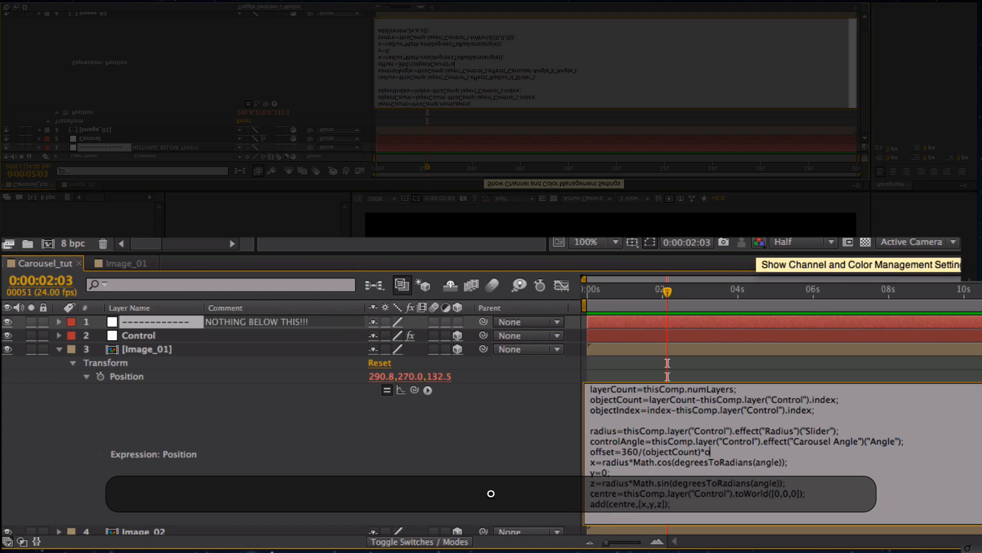
pyautogui.write('bjectIndex;')
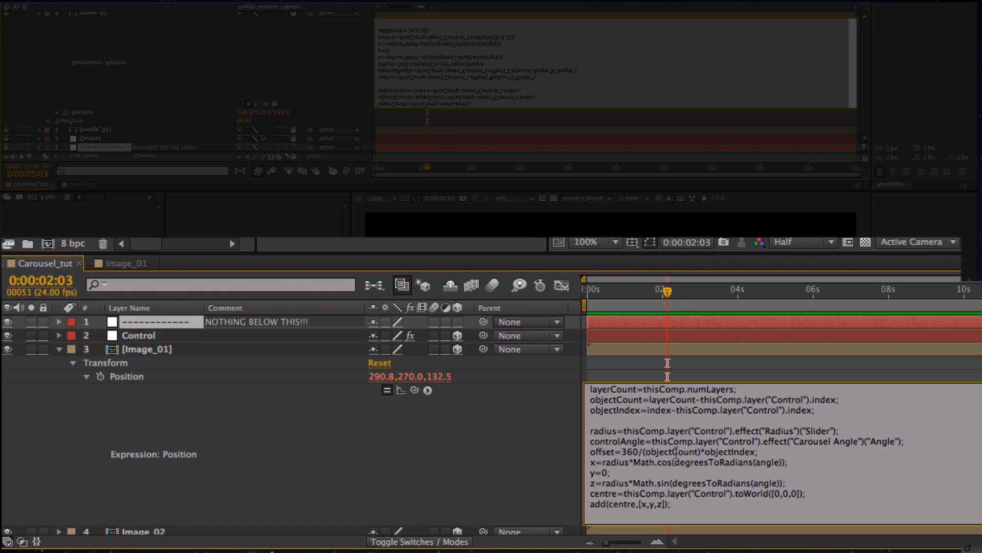
# Add the line angle=controlAngle+offset; below the offset line and apply the edited Position expression
pyautogui.moveTo(678, 452); pyautogui.dragTo(684, 452)
pyautogui.click(685, 473)
pyautogui.click(771, 451)
pyautogui.press('Return')
pyautogui.write('angle=')
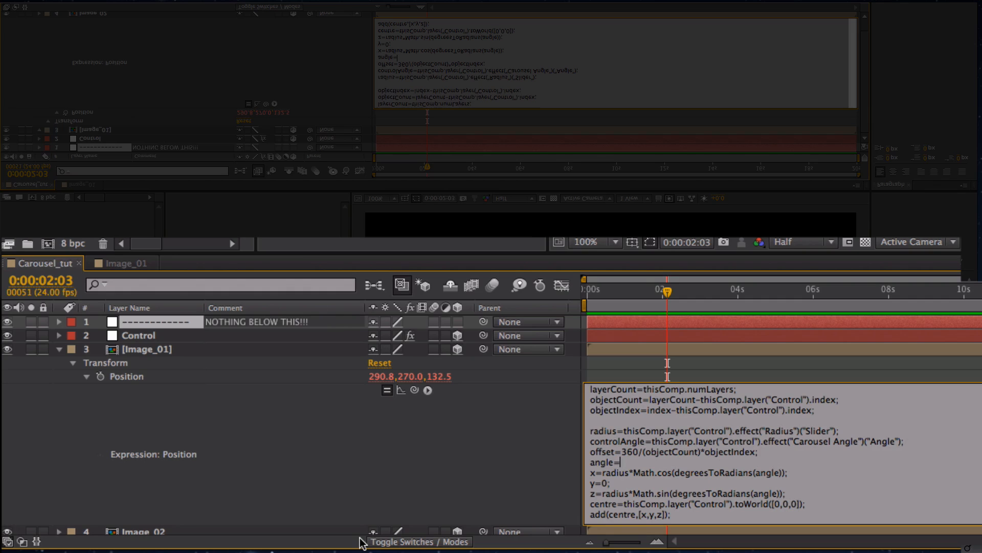
pyautogui.write('controlAngle')
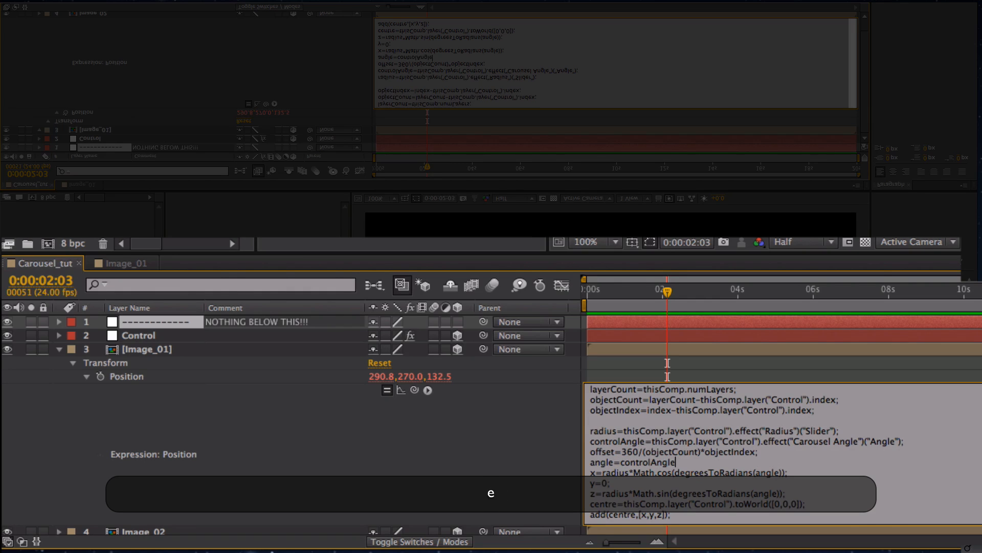
pyautogui.write('+offse')
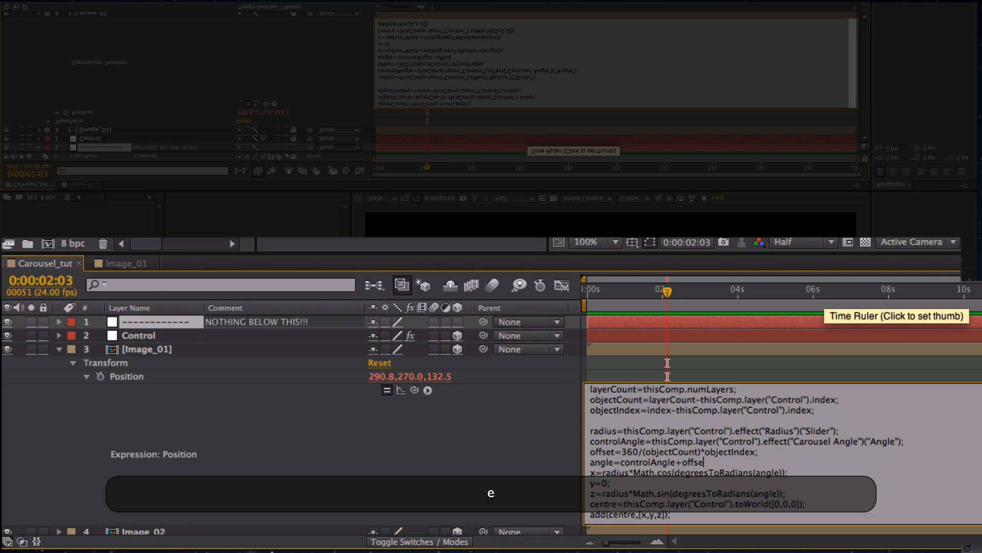
pyautogui.write('t;')
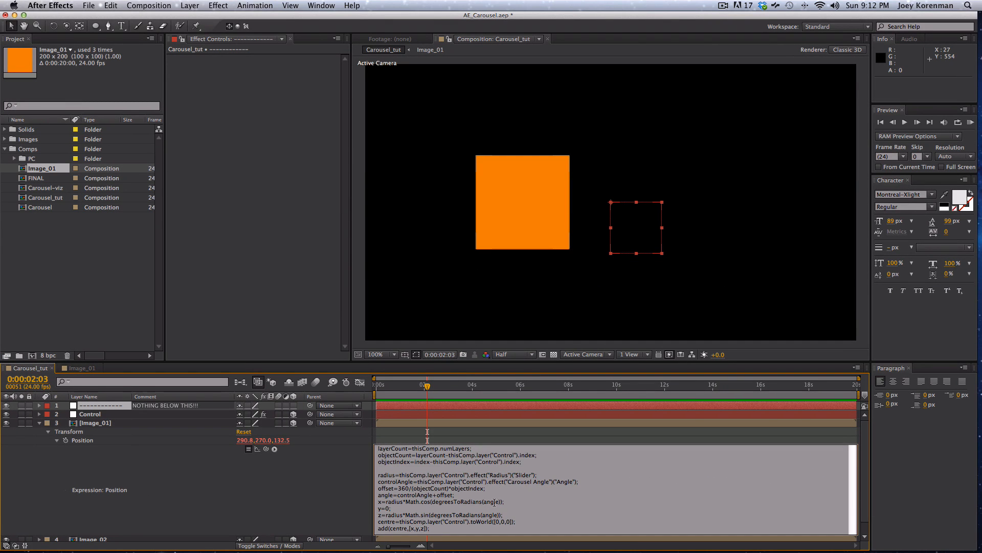
pyautogui.press('KP_Enter')
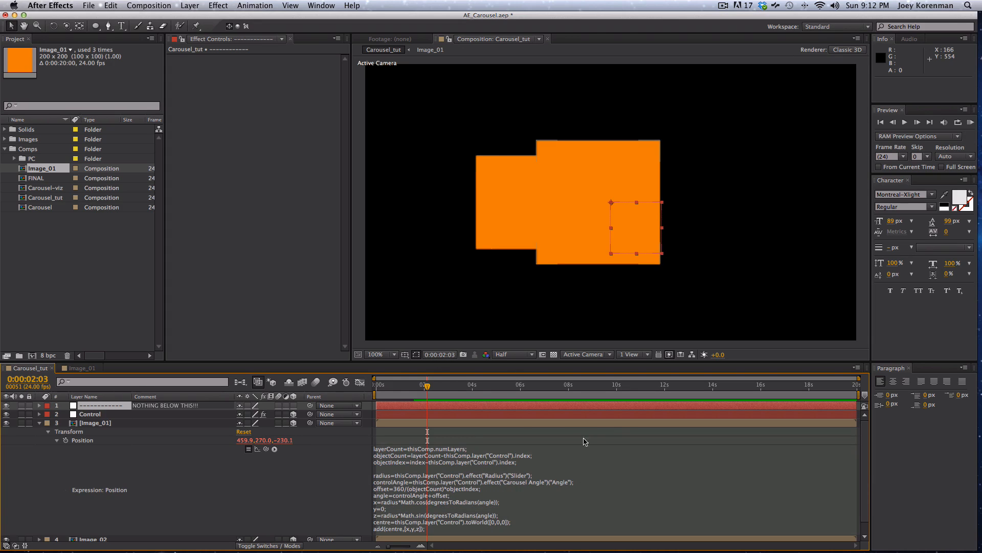
# Reveal only Image_01's Position property and copy just its expression
pyautogui.click(40, 423)
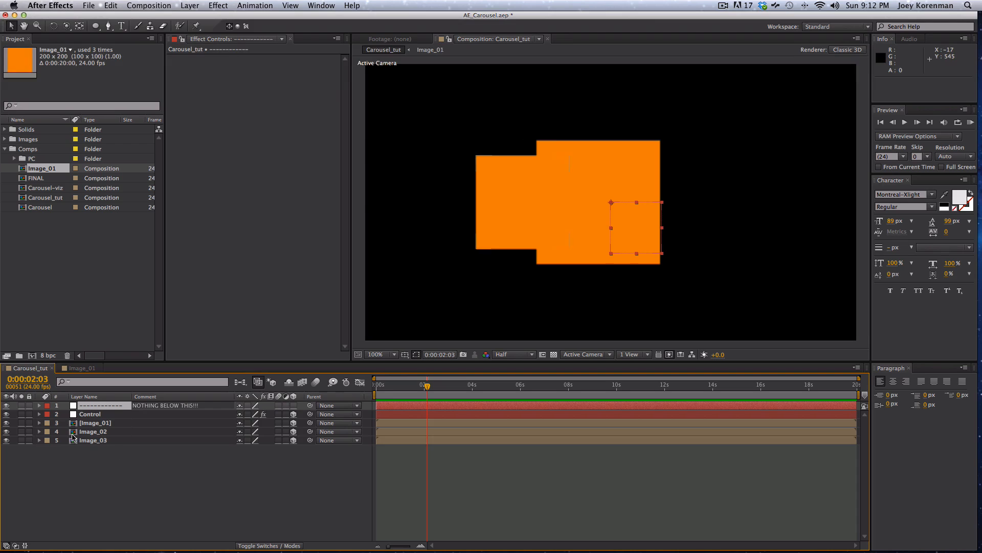
pyautogui.click(99, 423)
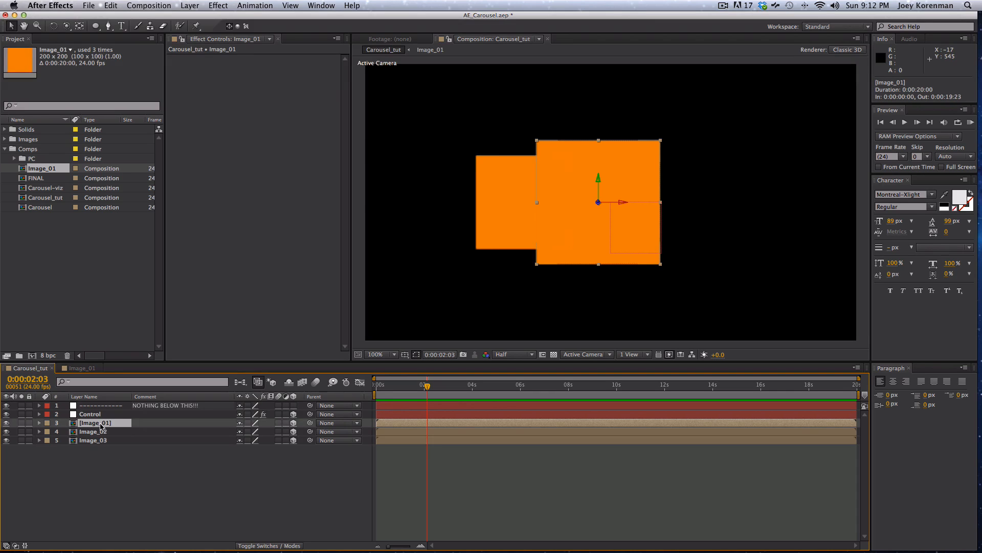
pyautogui.press('u')
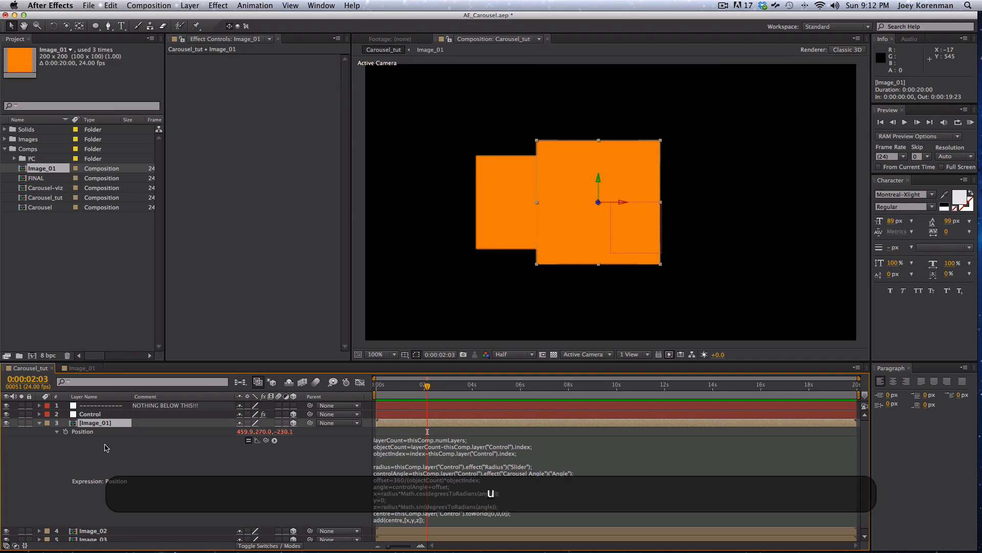
pyautogui.click(84, 433)
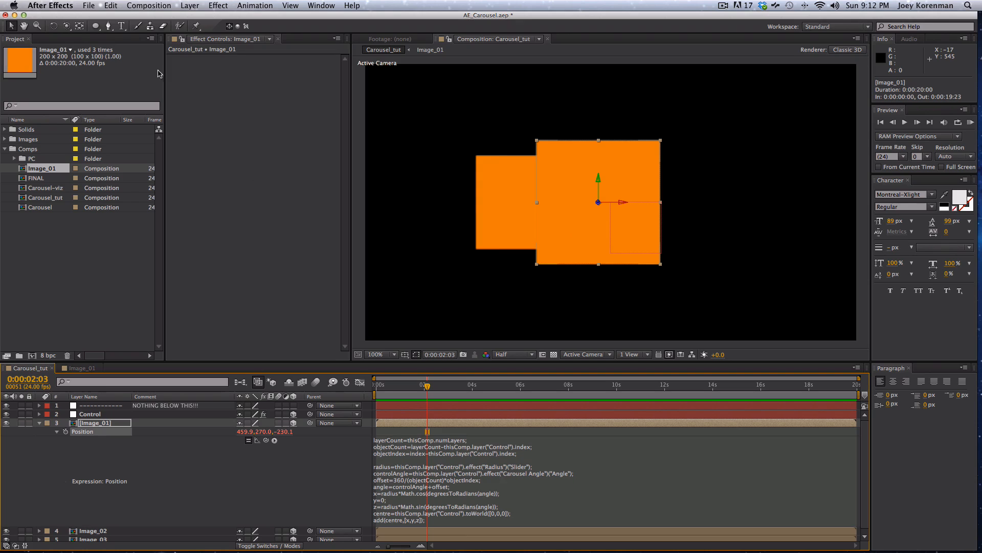
pyautogui.click(110, 6)
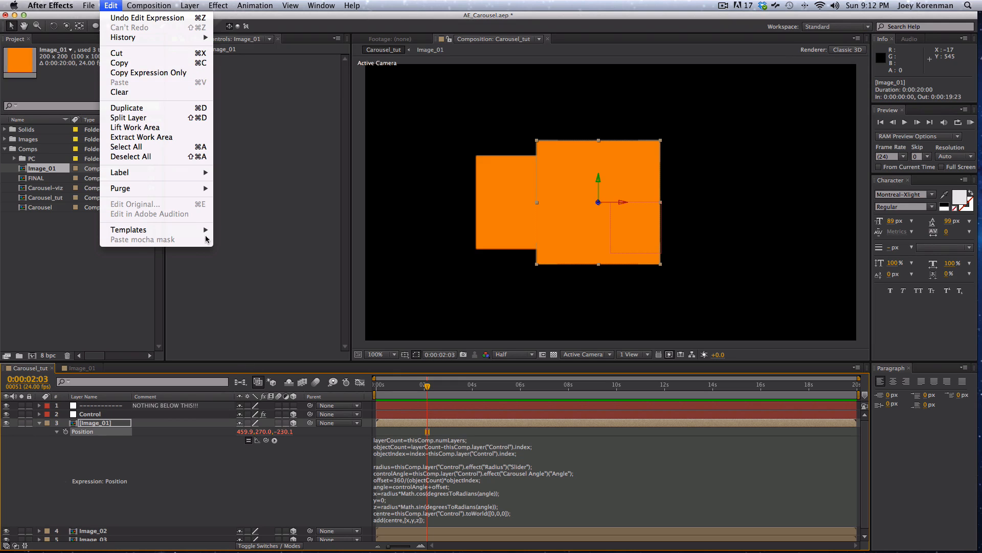
pyautogui.click(157, 74)
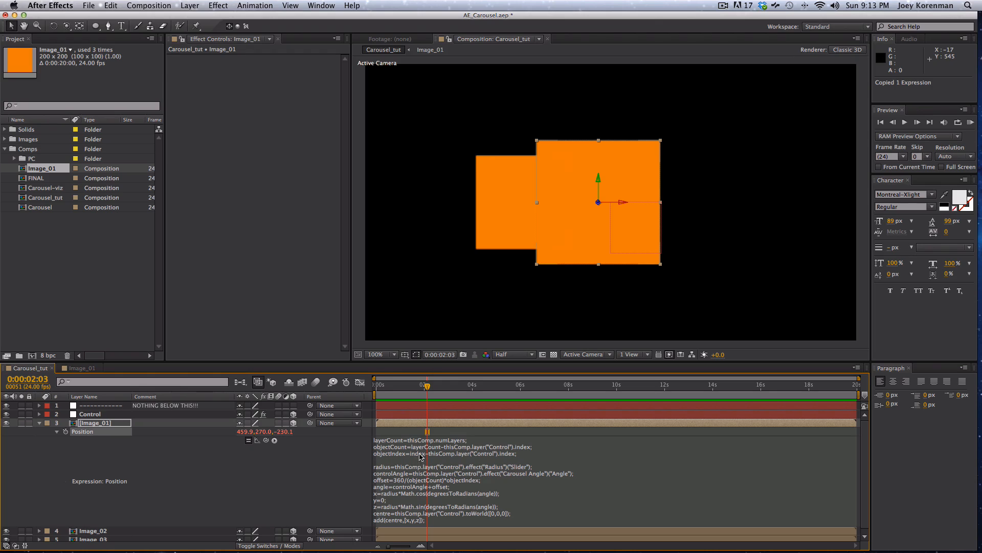
# Collapse Image_01 and paste the copied Position expression onto the Image_02 and Image_03 layers
pyautogui.click(39, 423)
pyautogui.click(103, 431)
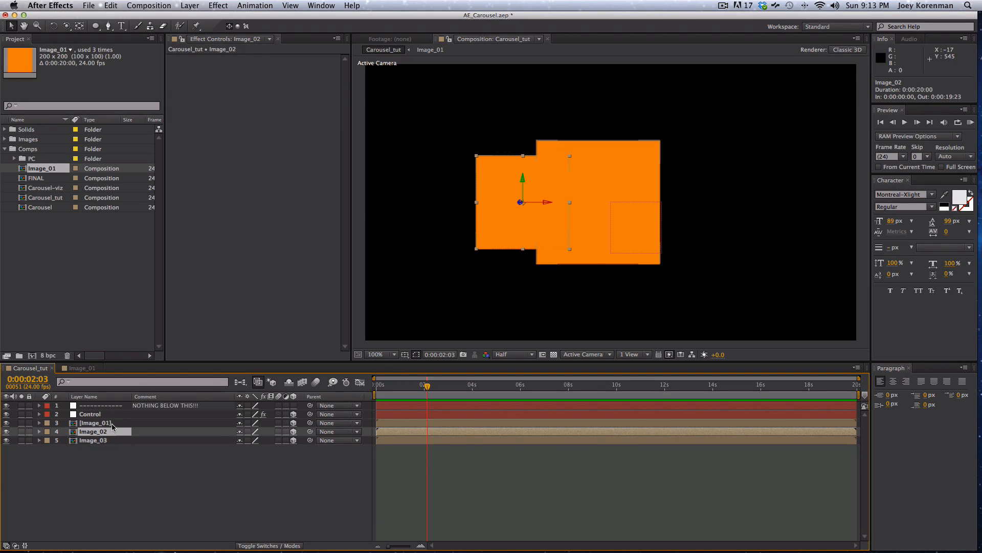
pyautogui.keyDown('shift'); pyautogui.click(108, 441); pyautogui.keyUp('shift')
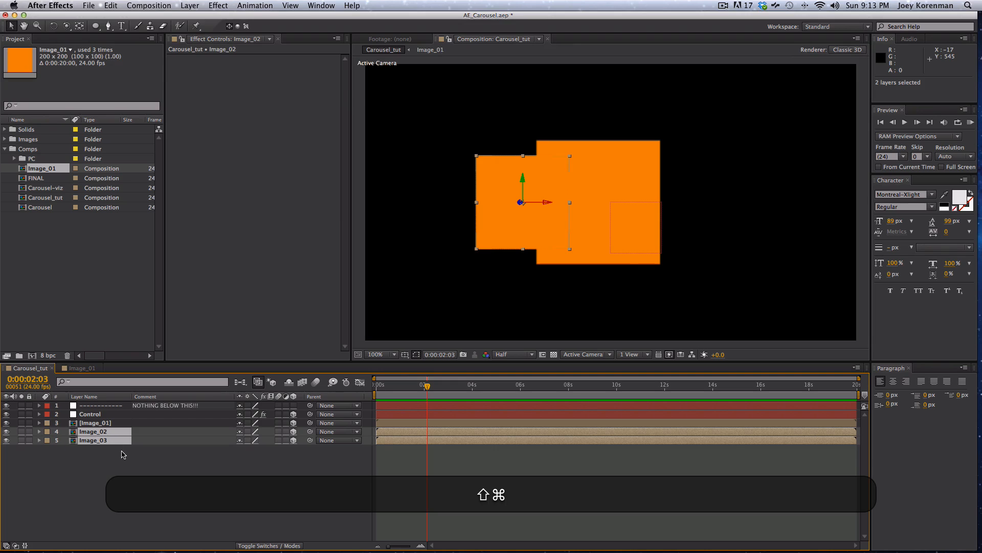
pyautogui.press('super+v')
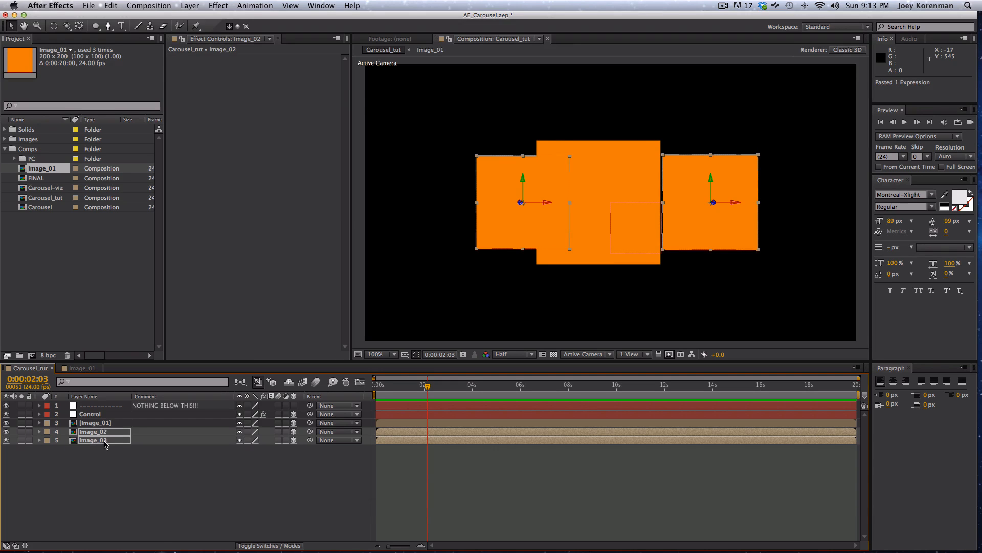
pyautogui.click(129, 489)
# Set the Control layer's Carousel Angle to 0x+92.0° to test the carousel's rotation, and deselect the layer
pyautogui.click(124, 416)
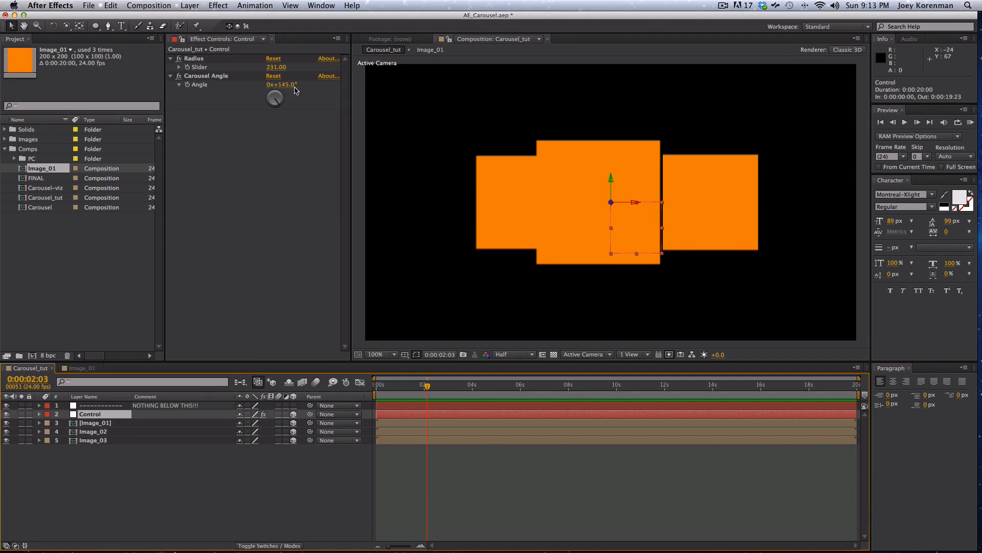
pyautogui.moveTo(283, 85)
pyautogui.mouseDown()
pyautogui.moveTo(208, 99)
pyautogui.moveTo(272, 94)
pyautogui.mouseUp()
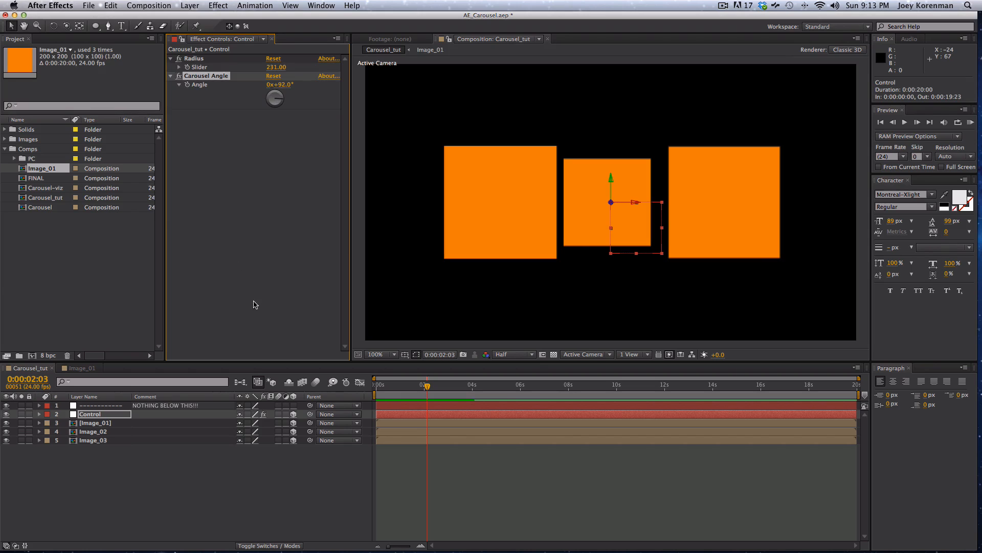
pyautogui.click(167, 505)
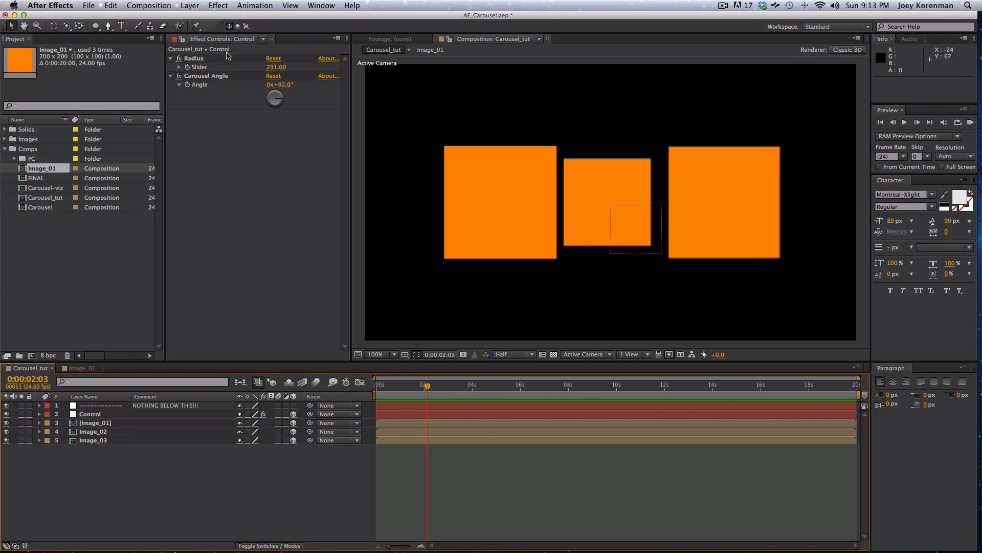
# Add a two-node camera named Camera 1 to Carousel_tut using the 50mm preset
pyautogui.click(189, 5)
pyautogui.moveTo(243, 17)
pyautogui.click(344, 49)
pyautogui.click(552, 207)
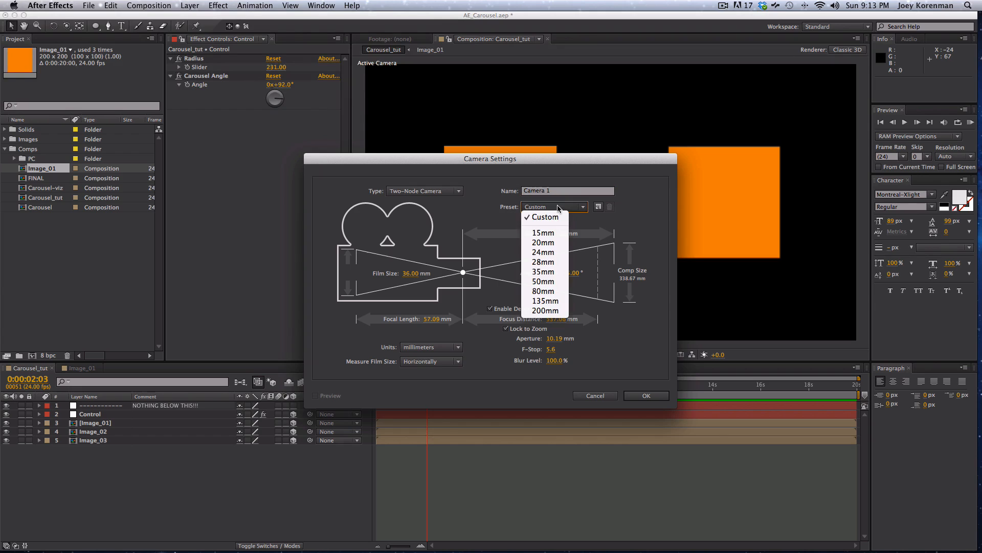
pyautogui.press('Return')
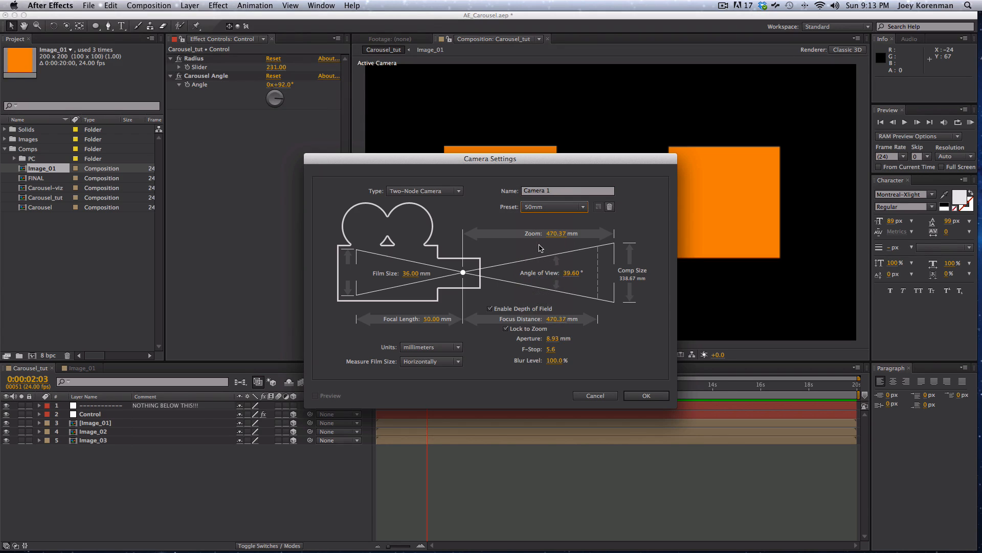
pyautogui.press('Return')
# Orbit Camera 1 to look down on the carousel at a tilt, and pull it back to about 735, -978, -1313
pyautogui.press('c')
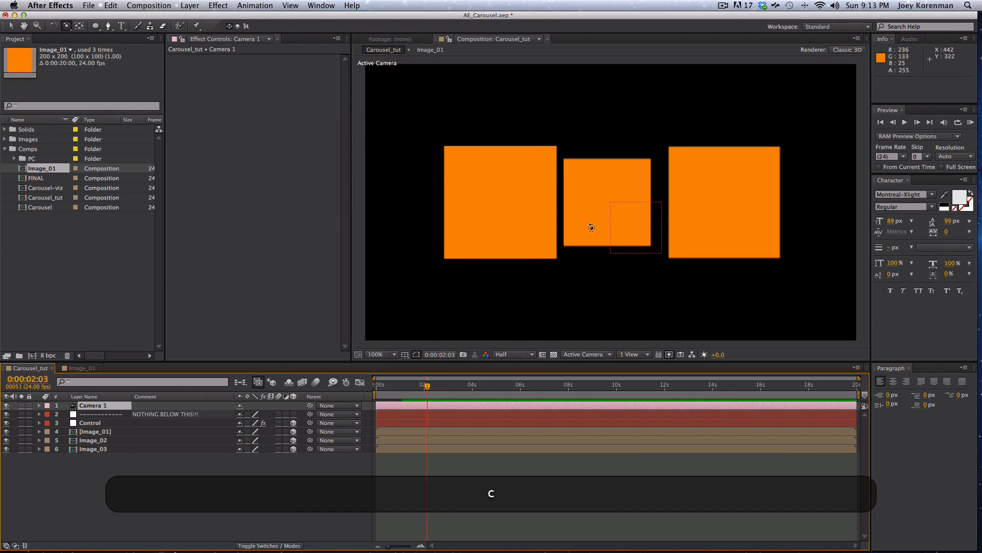
pyautogui.moveTo(591, 228); pyautogui.dragTo(576, 309)
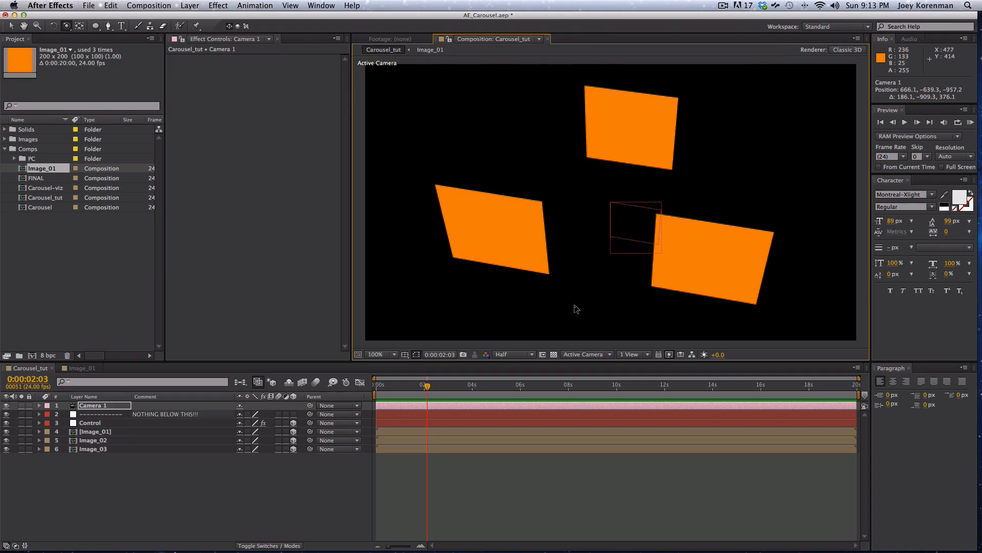
pyautogui.press('c')
pyautogui.moveTo(605, 204); pyautogui.dragTo(616, 229)
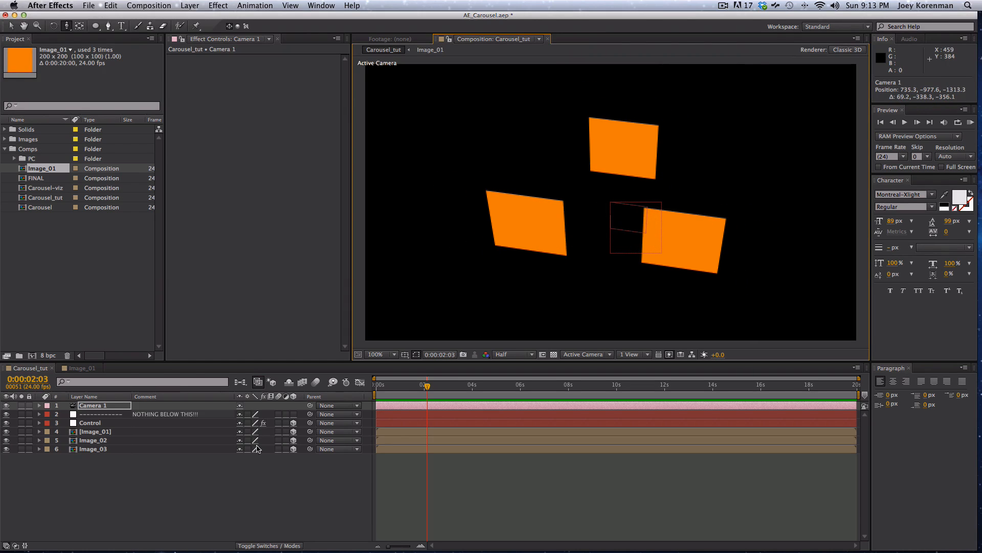
# Set the Control layer's Carousel Angle to 0x-55.0° to test the rotation through the camera
pyautogui.click(121, 421)
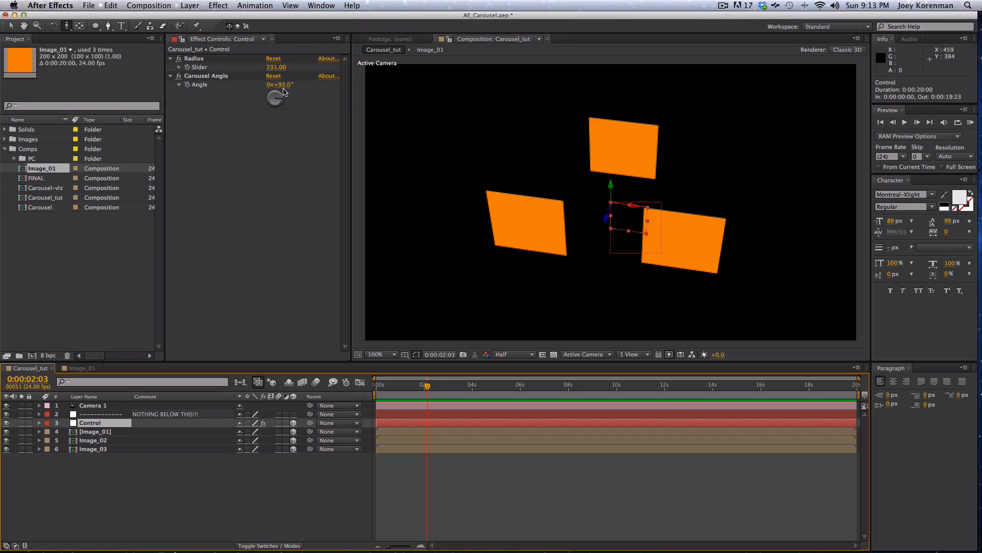
pyautogui.moveTo(285, 92); pyautogui.dragTo(193, 193)
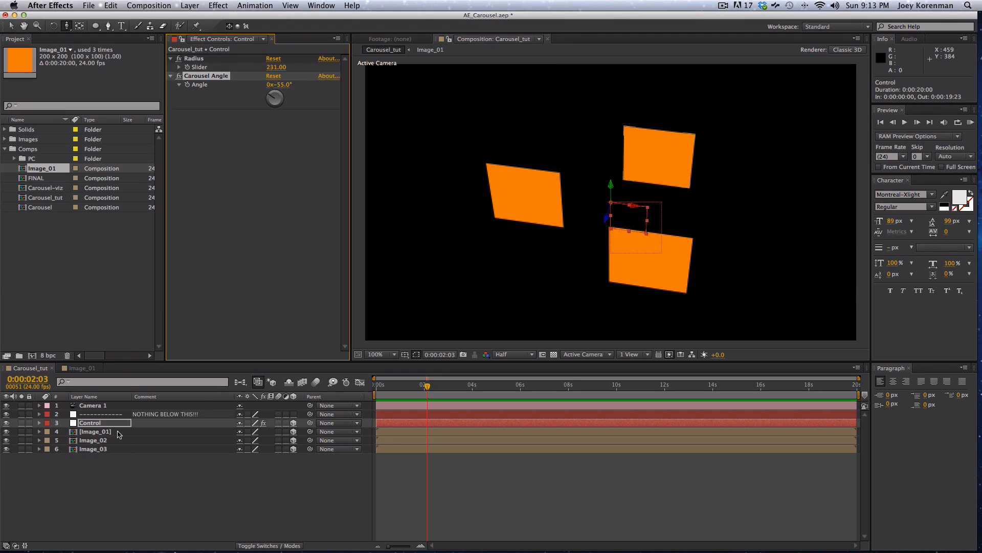
# Review the Position expression on the Image_01 layer and its link to the Control layer
pyautogui.click(117, 430)
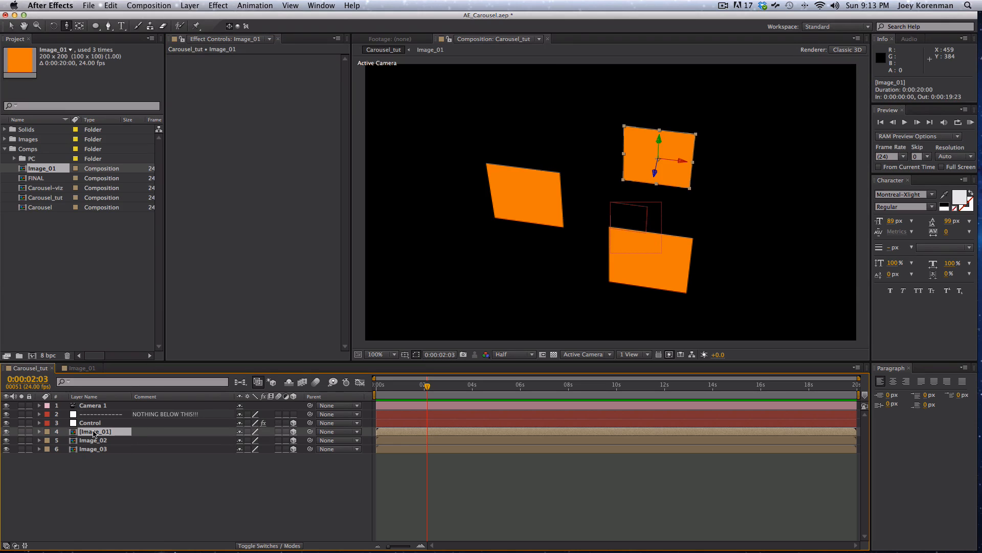
pyautogui.press('e')
pyautogui.press('e')
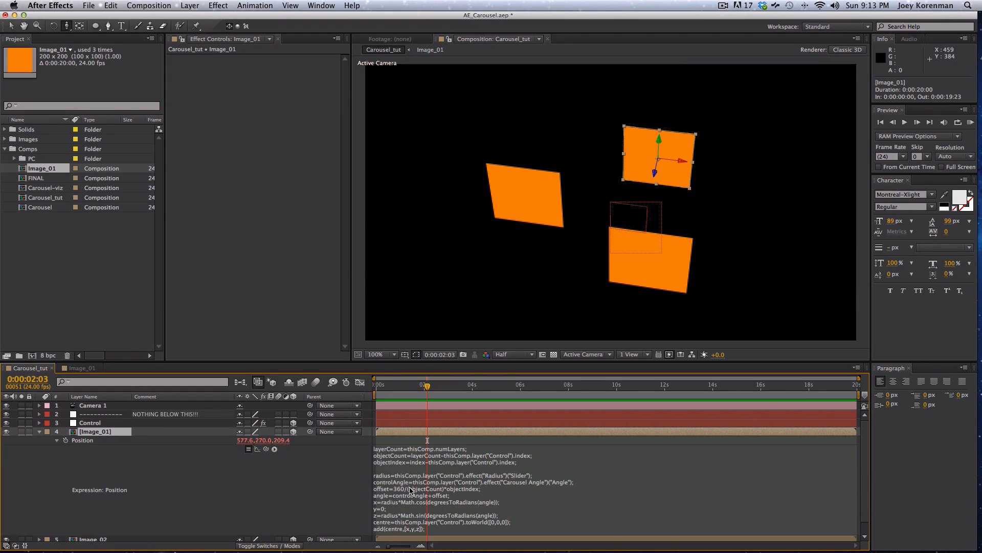
pyautogui.click(142, 421)
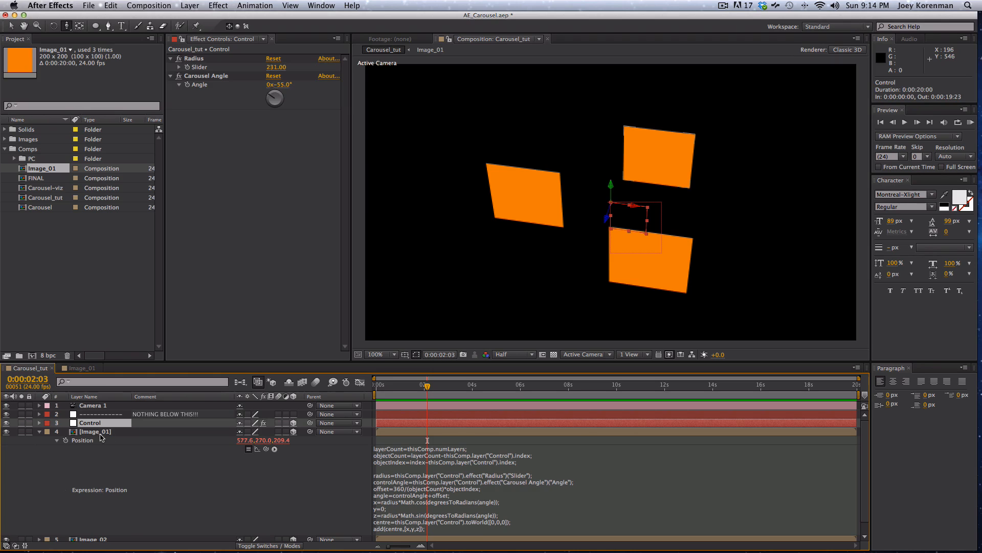
pyautogui.click(44, 433)
# Select Image_01, Image_02 and Image_03 in turn to identify the card each layer places in the carousel
pyautogui.click(97, 432)
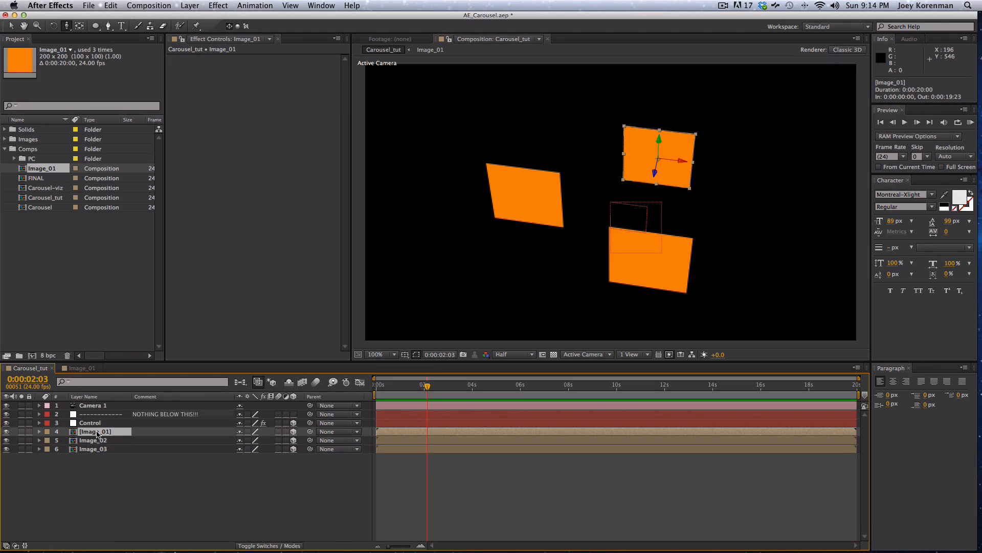
pyautogui.press('super+Down')
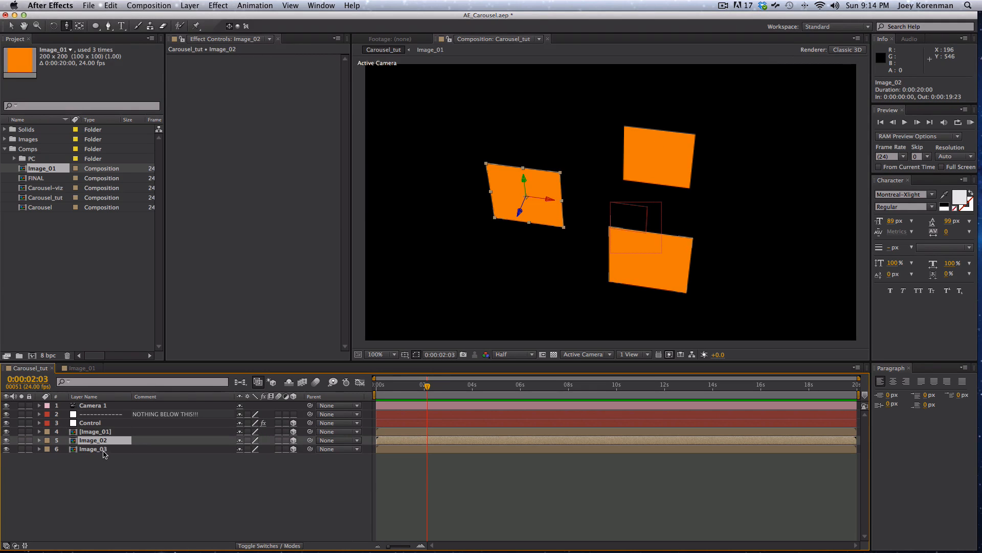
pyautogui.press('super+Down')
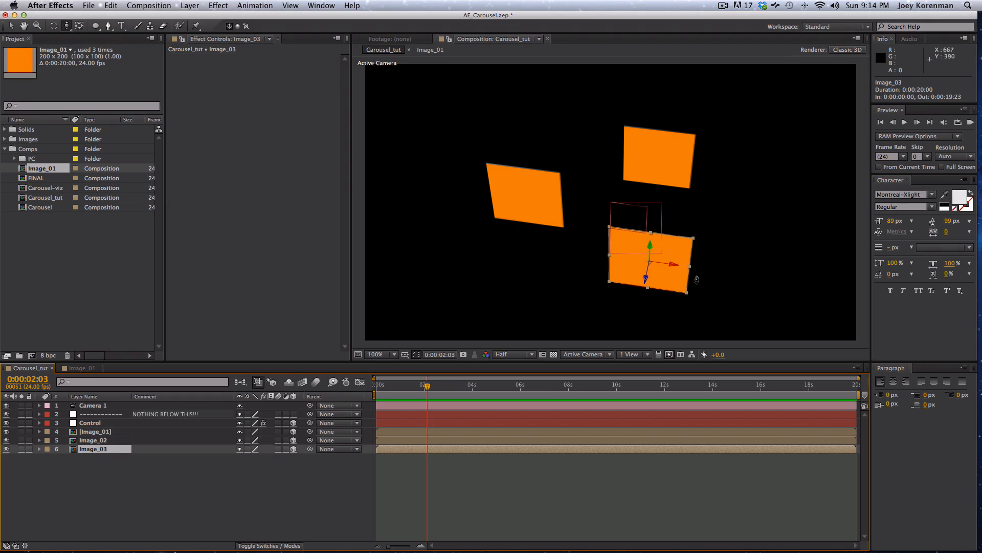
pyautogui.click(119, 505)
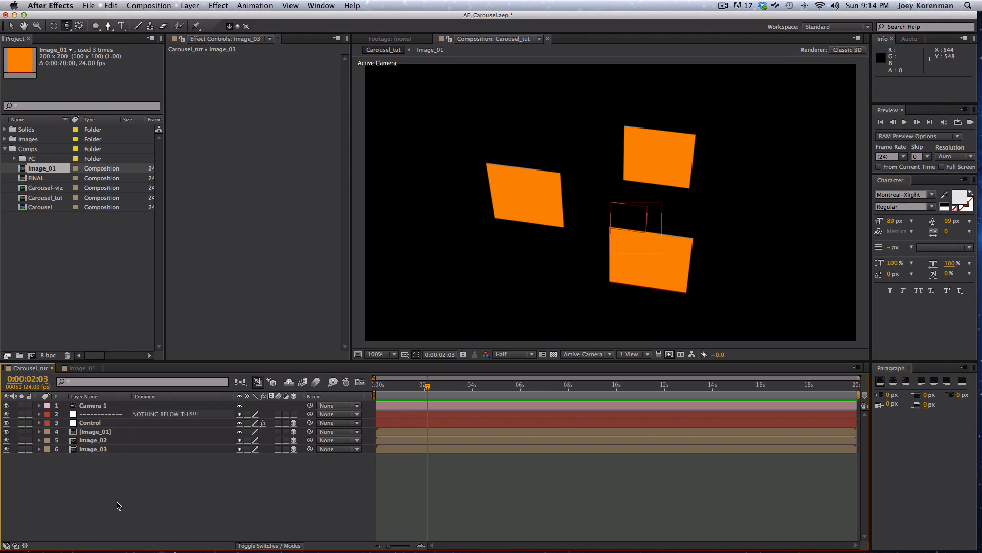
# Duplicate the Image_03 layer four times to add more cards to the carousel
pyautogui.click(116, 449)
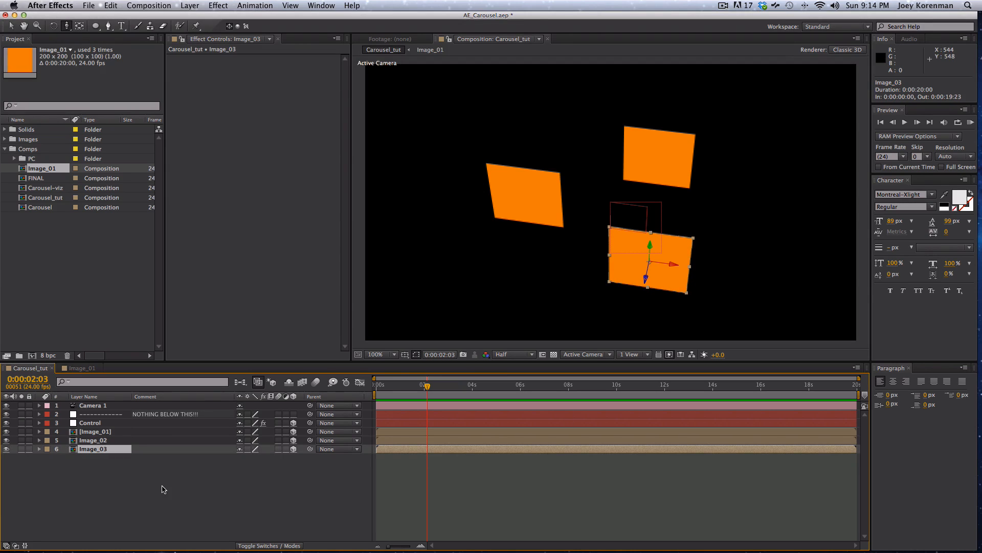
pyautogui.press('super')
pyautogui.press('super+d')
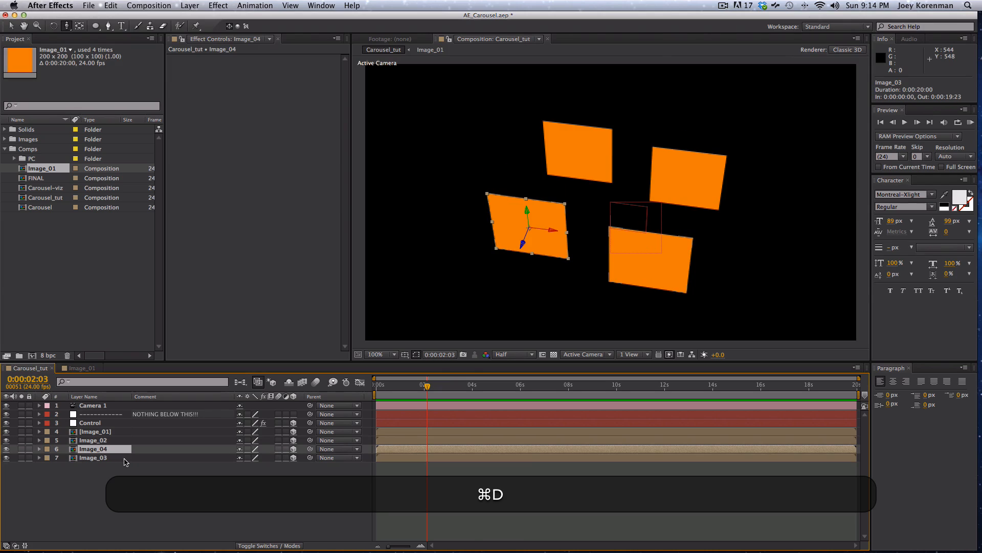
pyautogui.press('super+d')
pyautogui.press('super+d')
pyautogui.press('super+d')
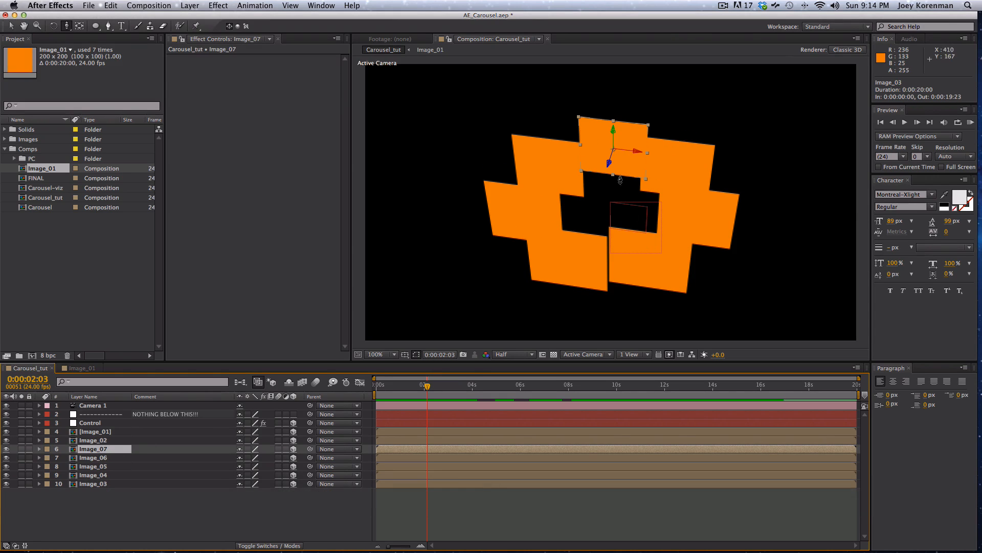
# Reorder the duplicated layers so they run in sequence from Image_03 to Image_07
pyautogui.moveTo(110, 449)
pyautogui.mouseDown()
pyautogui.moveTo(109, 499)
pyautogui.moveTo(112, 466)
pyautogui.mouseUp()
pyautogui.doubleClick(113, 466)
pyautogui.press('super+w')
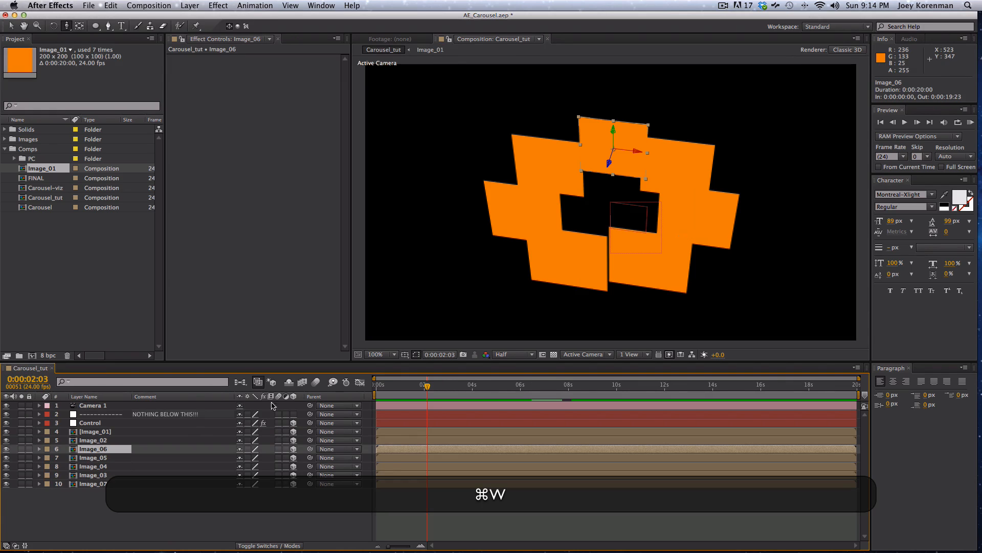
pyautogui.moveTo(109, 450)
pyautogui.mouseDown()
pyautogui.moveTo(115, 479)
pyautogui.moveTo(116, 449)
pyautogui.mouseUp()
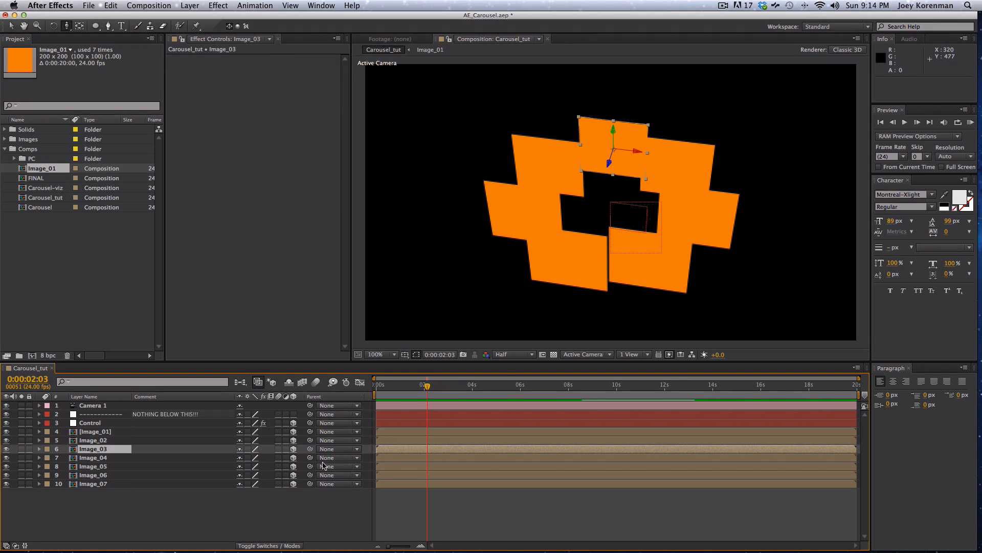
# Set the Radius slider on the Control layer to 360
pyautogui.press('v')
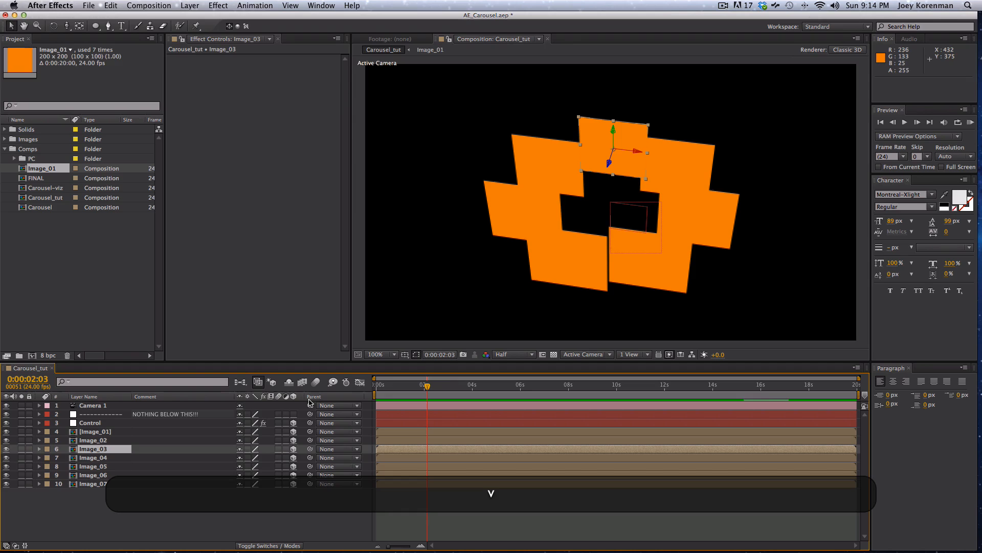
pyautogui.click(127, 423)
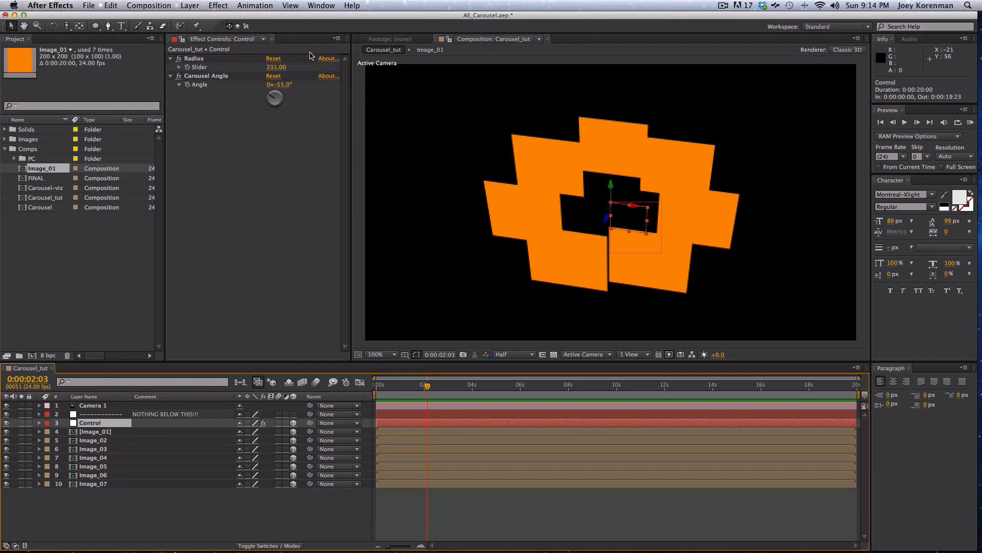
pyautogui.click(274, 67)
pyautogui.moveTo(275, 67); pyautogui.dragTo(323, 67)
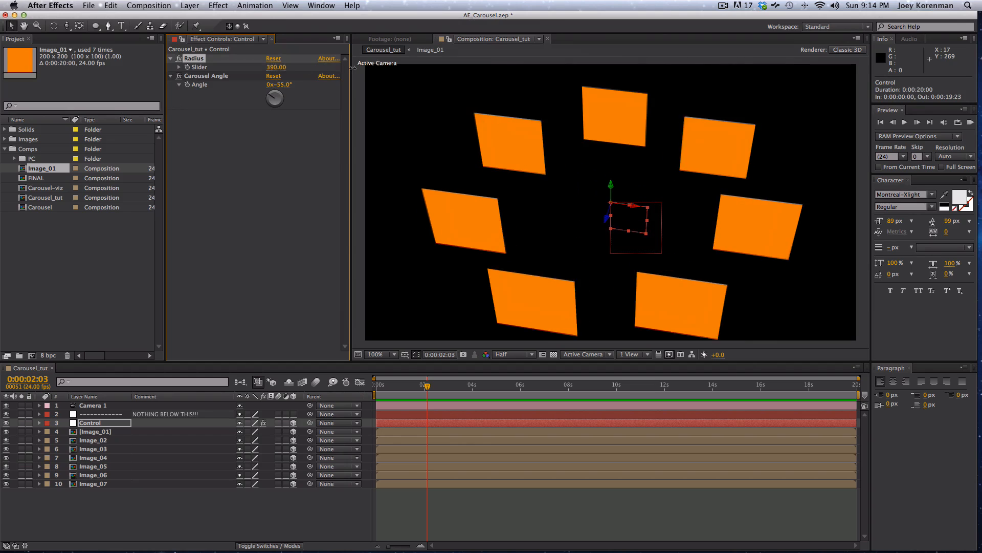
# Try moving the Control null and changing its Carousel Angle, undoing each change
pyautogui.click(108, 424)
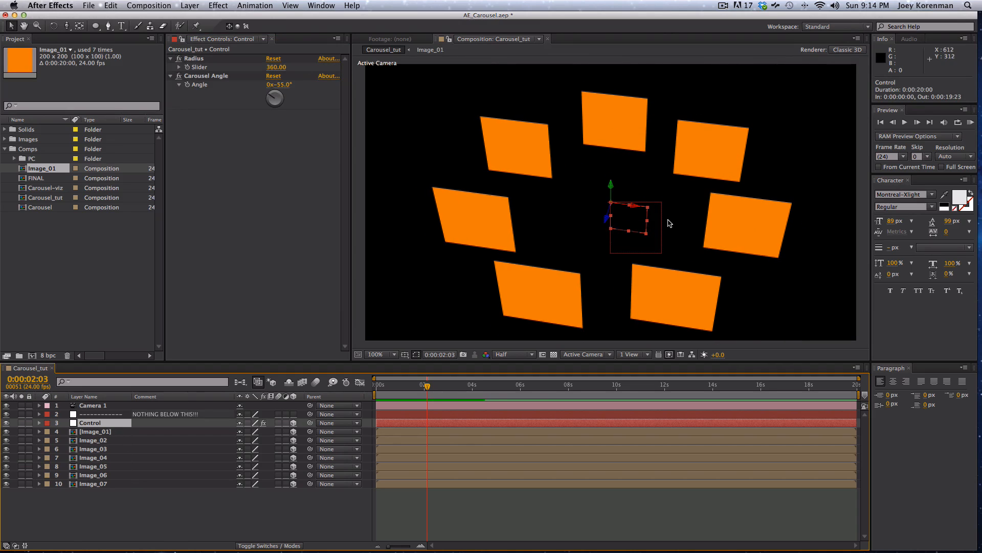
pyautogui.moveTo(629, 210)
pyautogui.mouseDown()
pyautogui.moveTo(640, 179)
pyautogui.moveTo(648, 205)
pyautogui.mouseUp()
pyautogui.press('super+z')
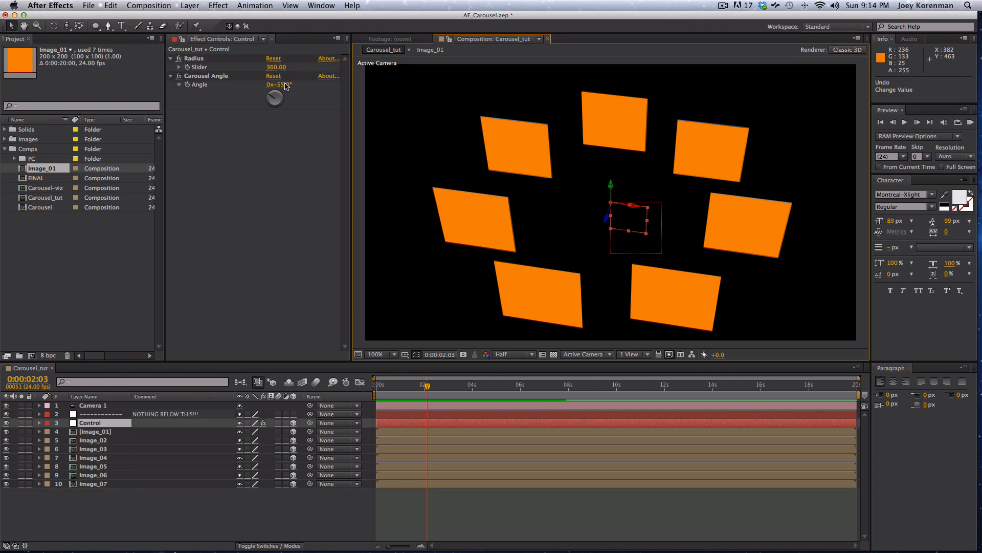
pyautogui.moveTo(285, 86); pyautogui.dragTo(301, 70)
pyautogui.press('super+z')
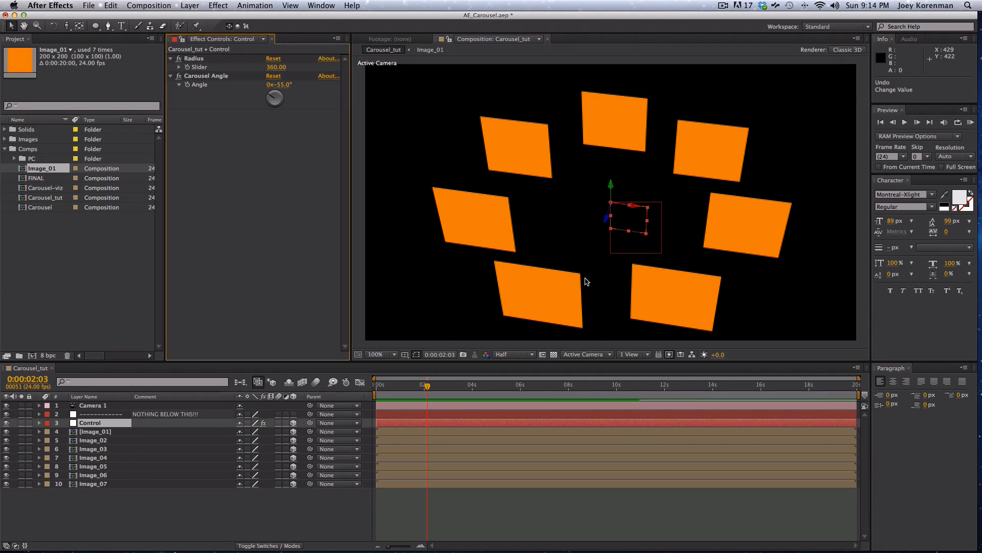
# Orbit Camera 1 to view the carousel from a lower, more frontal angle
pyautogui.press('c')
pyautogui.press('c')
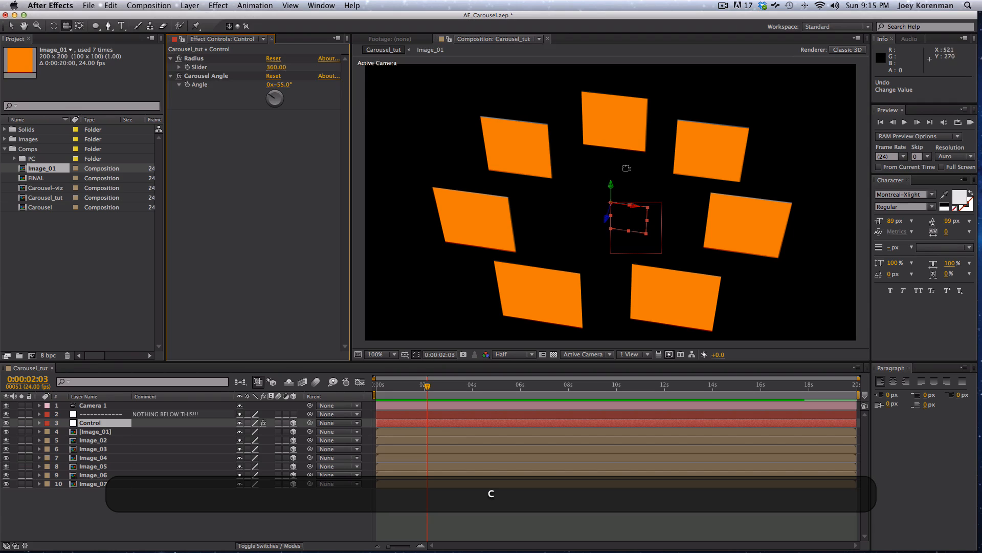
pyautogui.moveTo(589, 214); pyautogui.dragTo(606, 200)
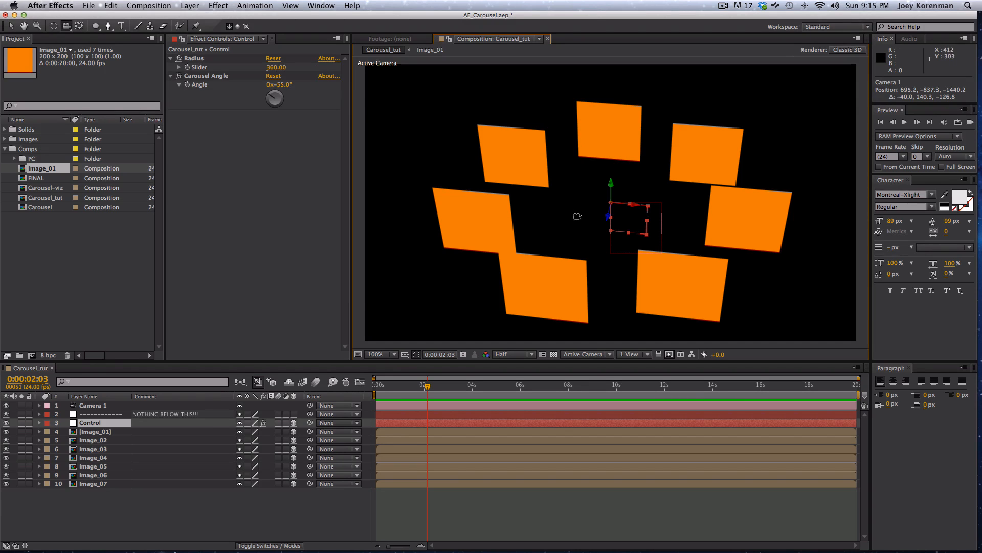
pyautogui.moveTo(578, 216); pyautogui.dragTo(542, 207)
pyautogui.click(232, 511)
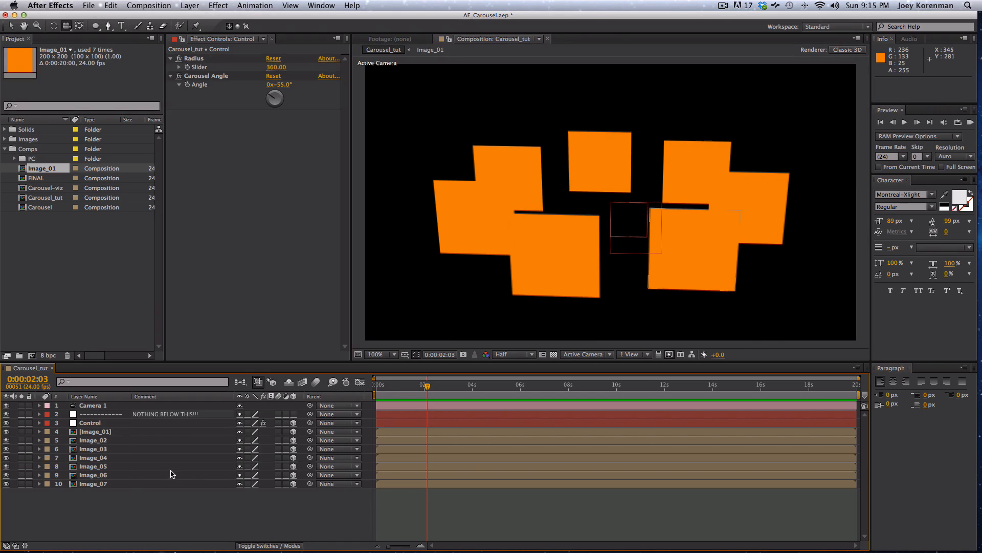
# Check the Position expression on Image_01, and reveal the layer's rotation properties
pyautogui.click(151, 430)
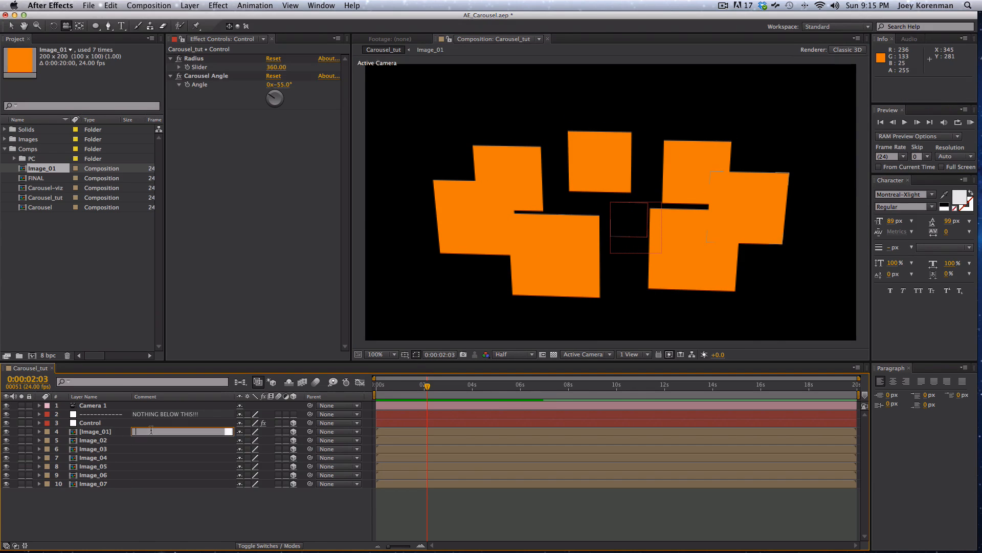
pyautogui.click(112, 431)
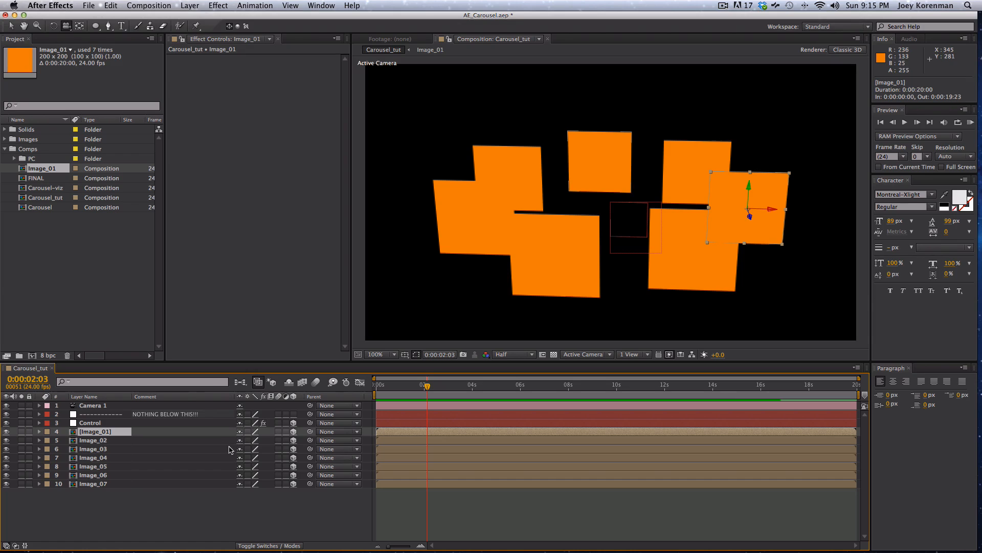
pyautogui.press('u')
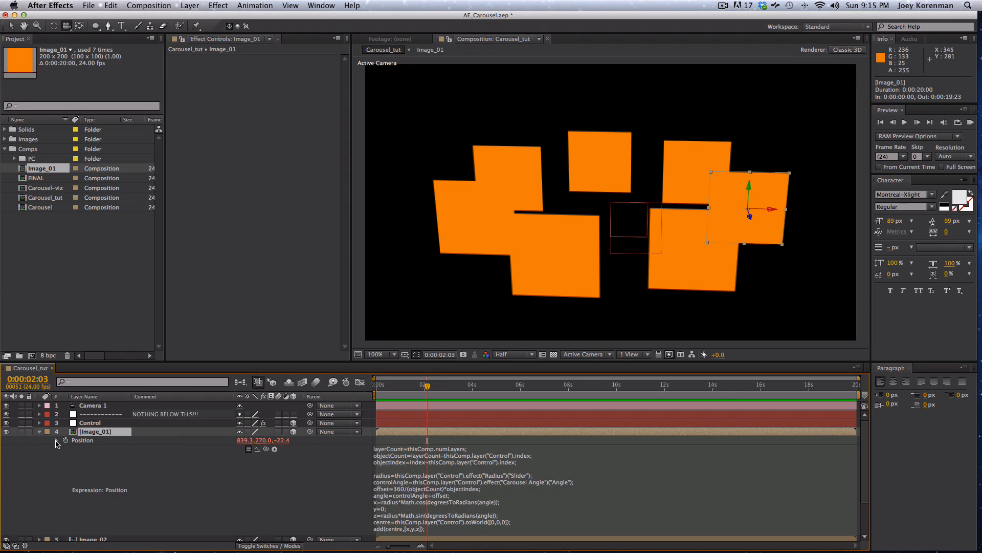
pyautogui.press('r')
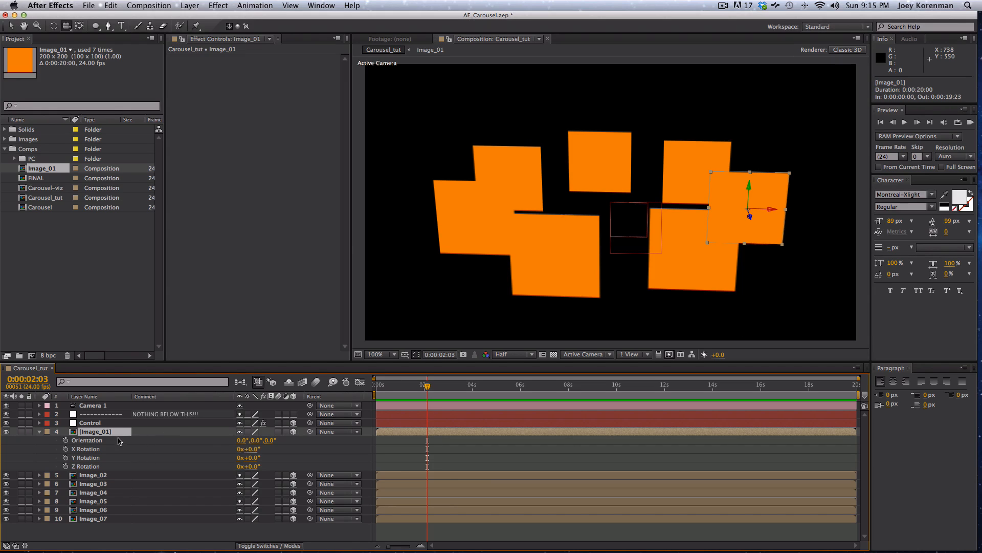
# Try changing the rotation values of Image_01, undo the changes and deselect the layer
pyautogui.moveTo(256, 453); pyautogui.dragTo(260, 481)
pyautogui.press('super+z')
pyautogui.press('super+z')
pyautogui.press('super+z')
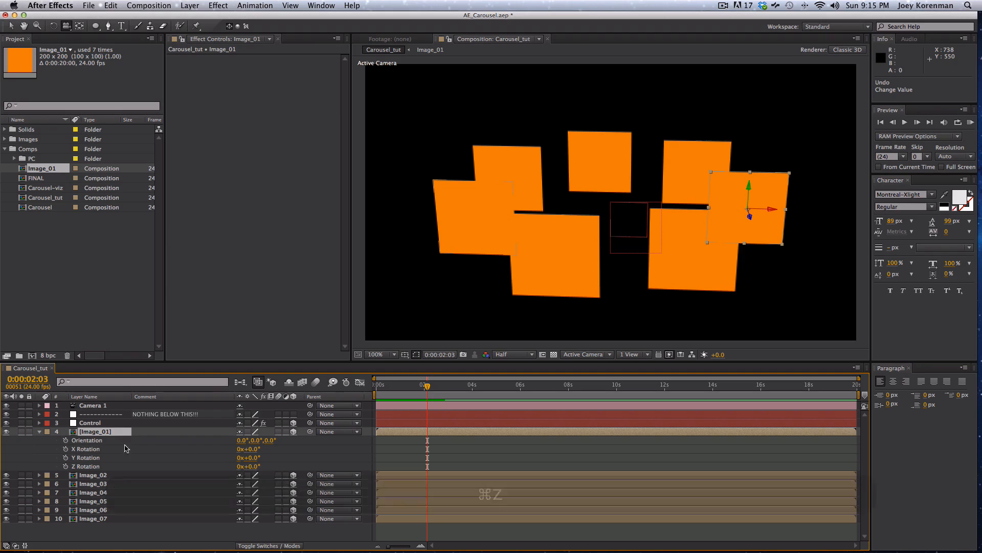
pyautogui.click(169, 501)
pyautogui.click(134, 543)
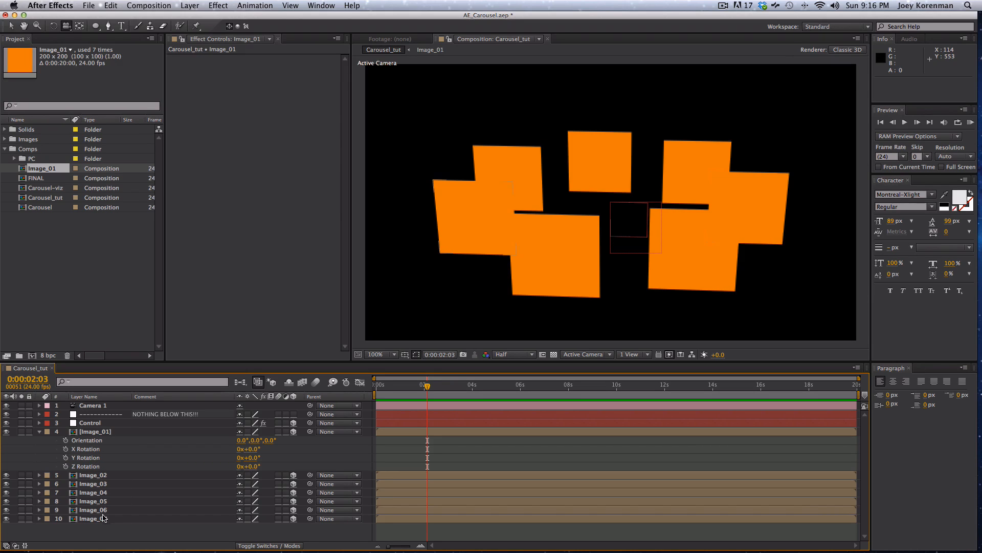
# Add an Angle Control effect to the Control layer and name it X_Offset
pyautogui.click(90, 422)
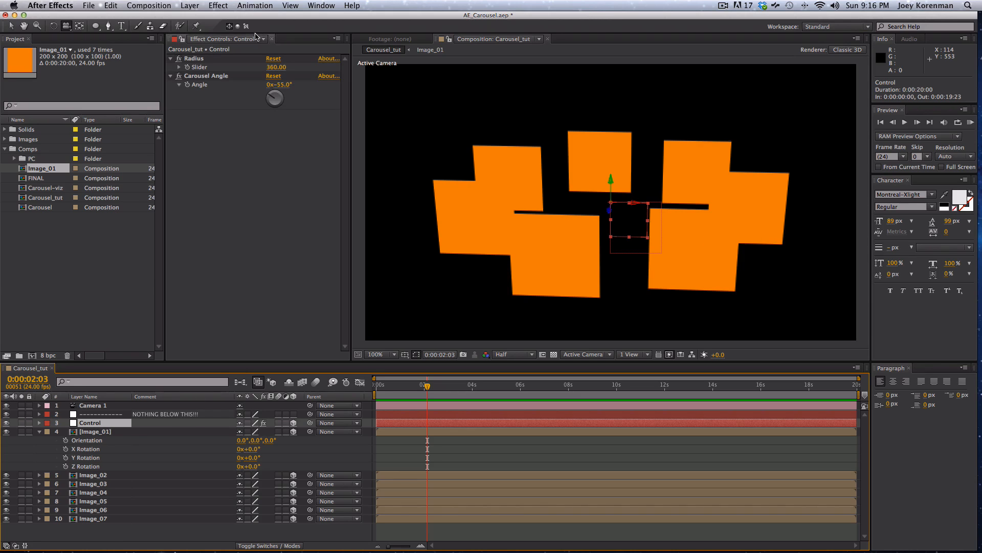
pyautogui.click(218, 5)
pyautogui.moveTo(244, 111)
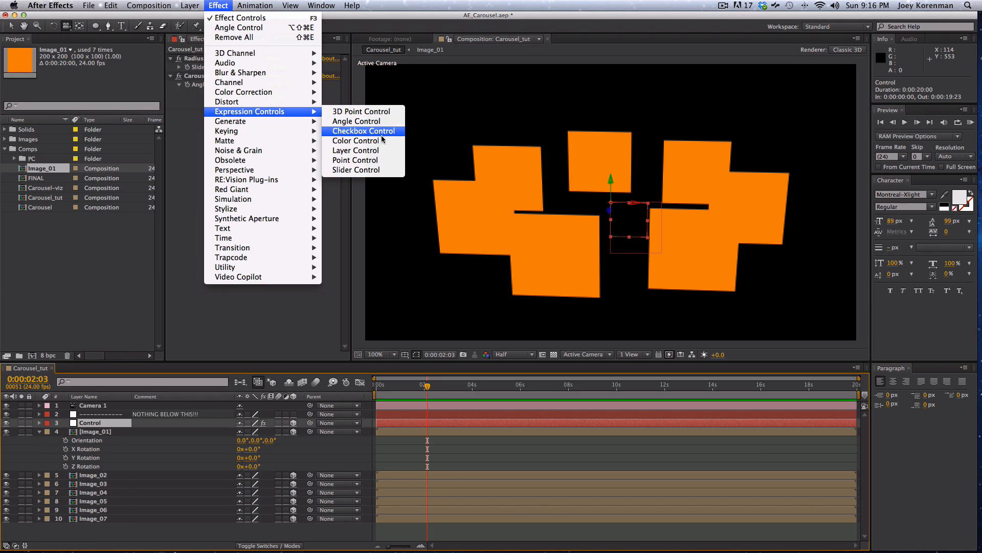
pyautogui.click(380, 121)
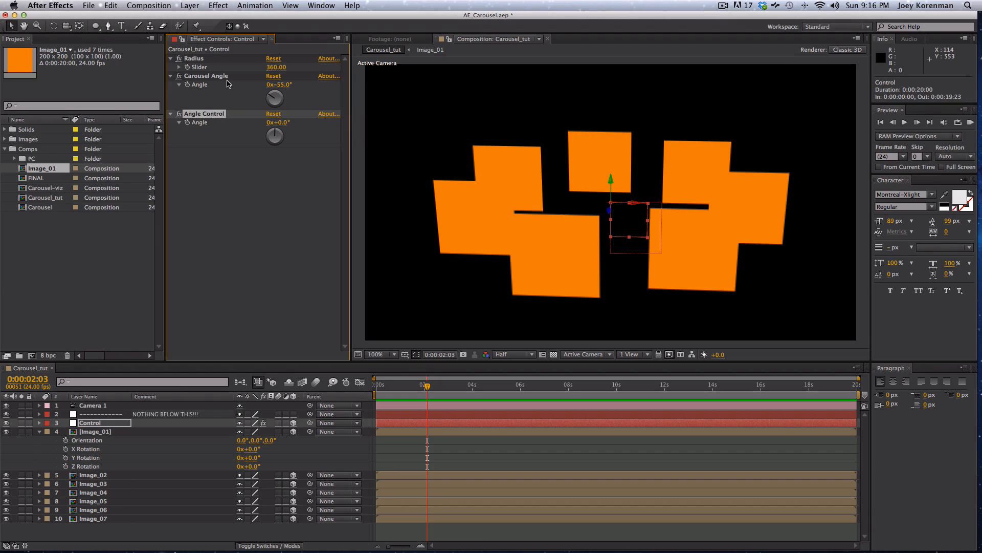
pyautogui.press('Return')
pyautogui.write('X_O')
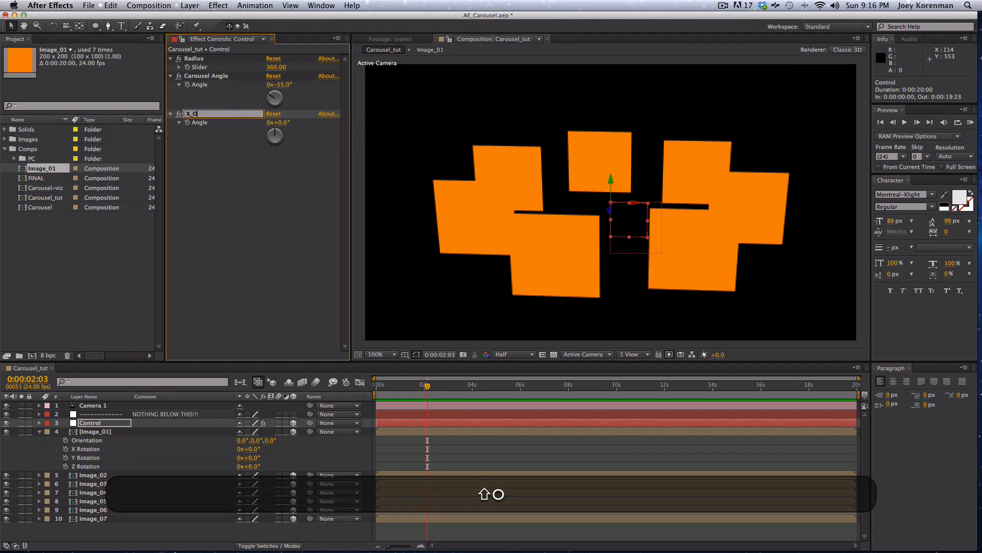
pyautogui.write('ffset')
pyautogui.press('Return')
# Duplicate the X_Offset angle control and name the copy Y_Offset
pyautogui.press('super+d')
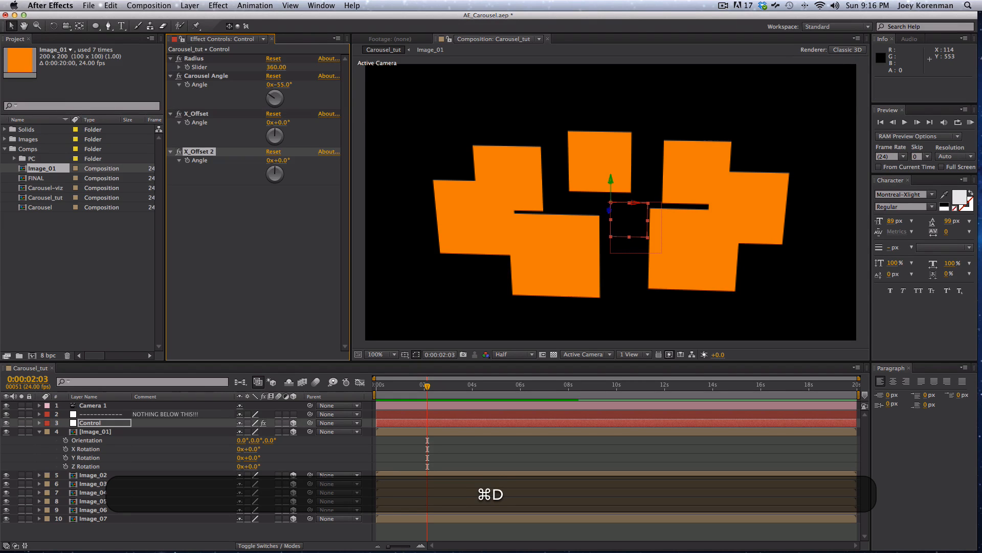
pyautogui.press('Return')
pyautogui.write('Y_Offs')
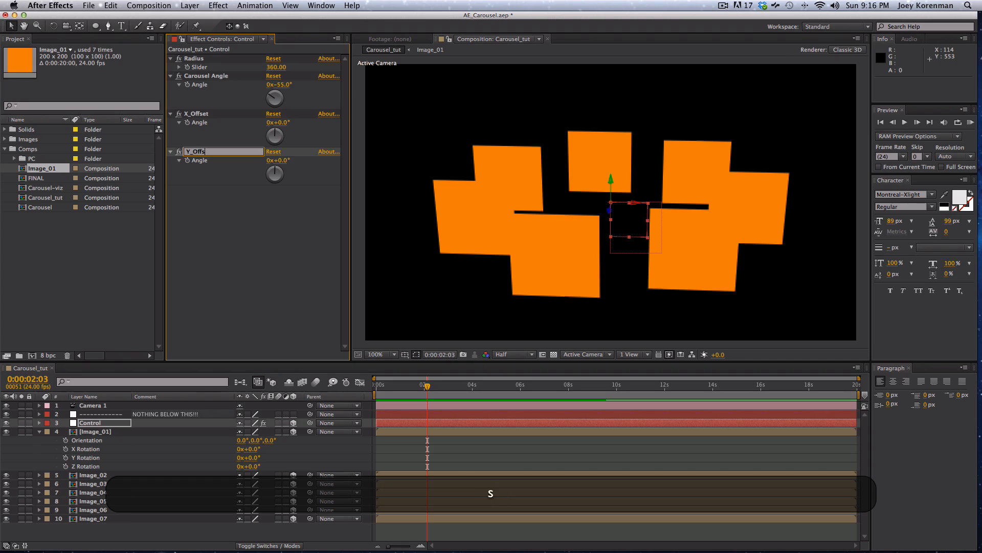
pyautogui.write('et')
pyautogui.press('Return')
# Duplicate the Y_Offset angle control and name the copy Z_Offset
pyautogui.press('super+d')
pyautogui.press('Return')
pyautogui.write('Z_')
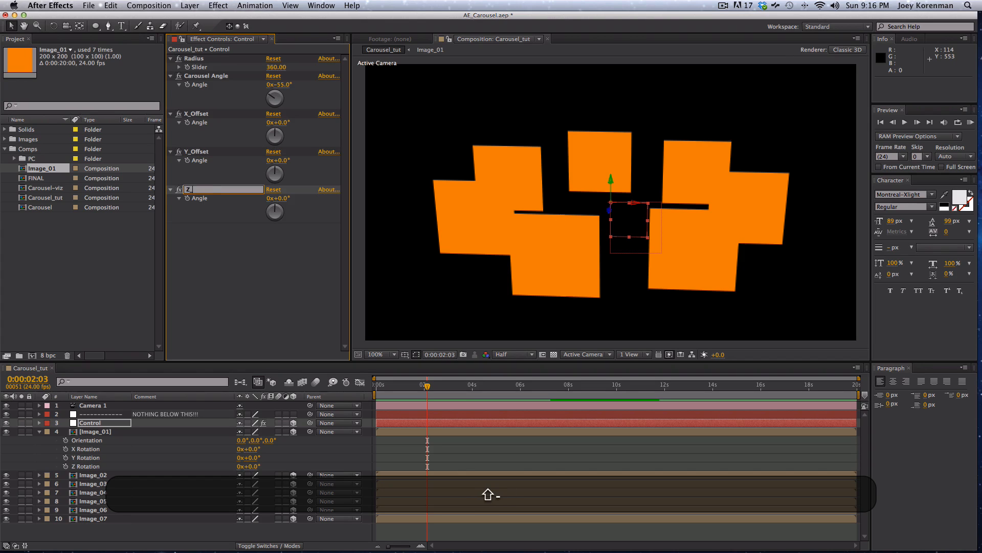
pyautogui.write('offset')
pyautogui.press('Return')
pyautogui.press('Return')
pyautogui.write('Z_Offset')
pyautogui.press('Return')
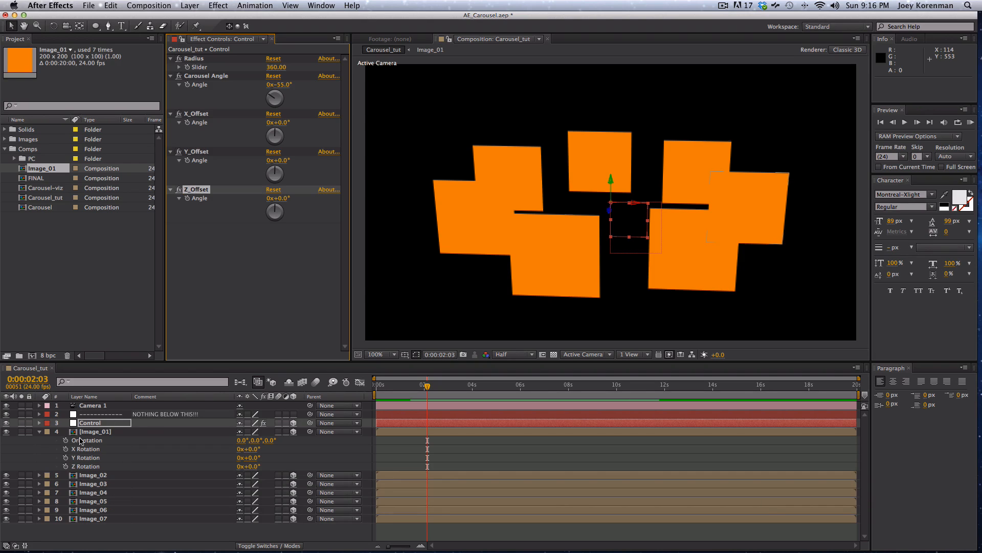
# Add an X Rotation expression to Image_01 and link it to the Control layer's X_Offset angle, with all three offset controls expanded
pyautogui.press('alt')
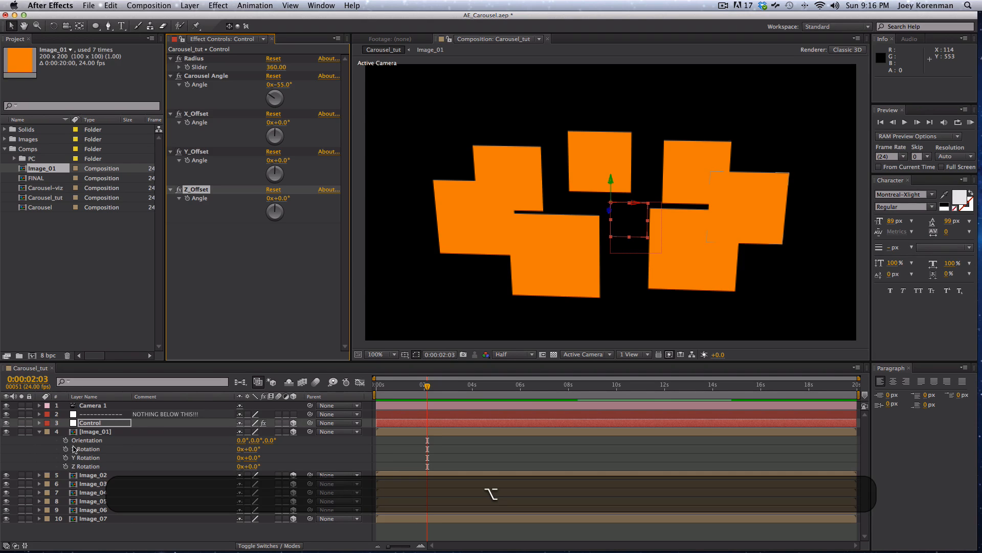
pyautogui.keyDown('alt'); pyautogui.click(66, 448); pyautogui.keyUp('alt')
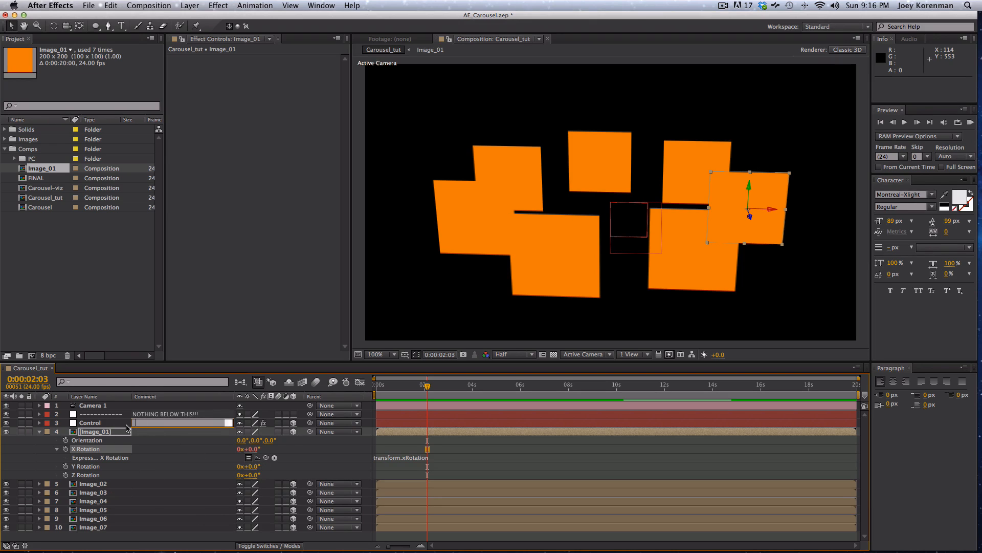
pyautogui.click(116, 422)
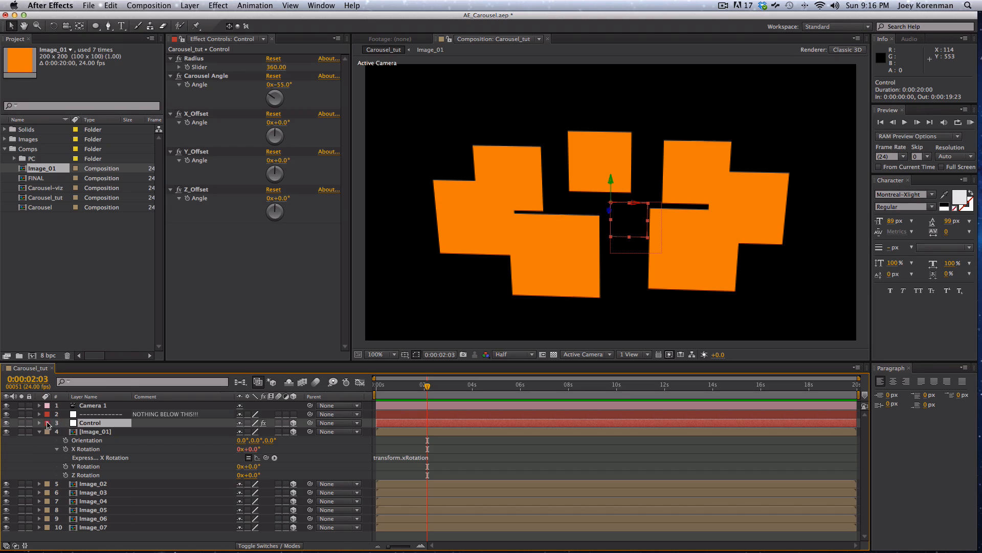
pyautogui.press('e')
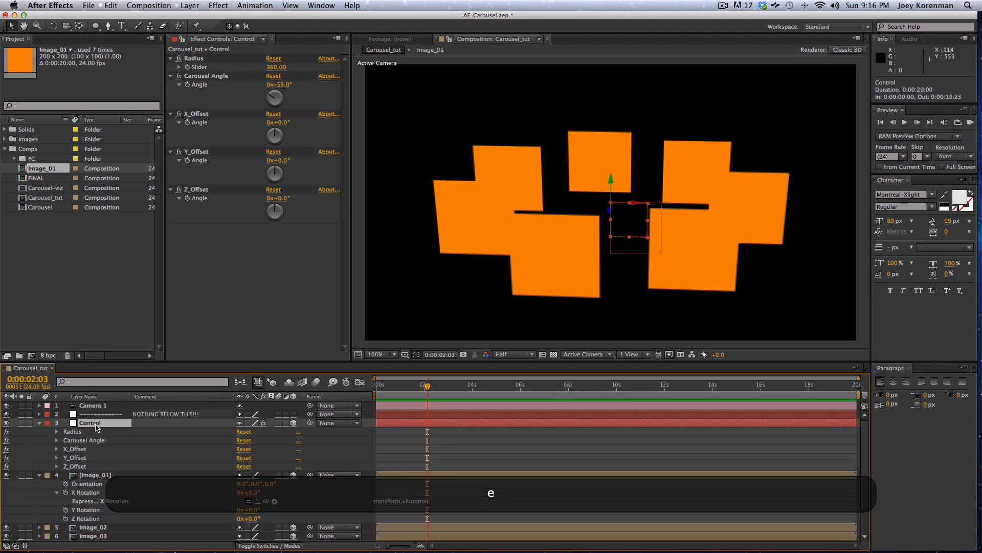
pyautogui.click(56, 448)
pyautogui.click(56, 475)
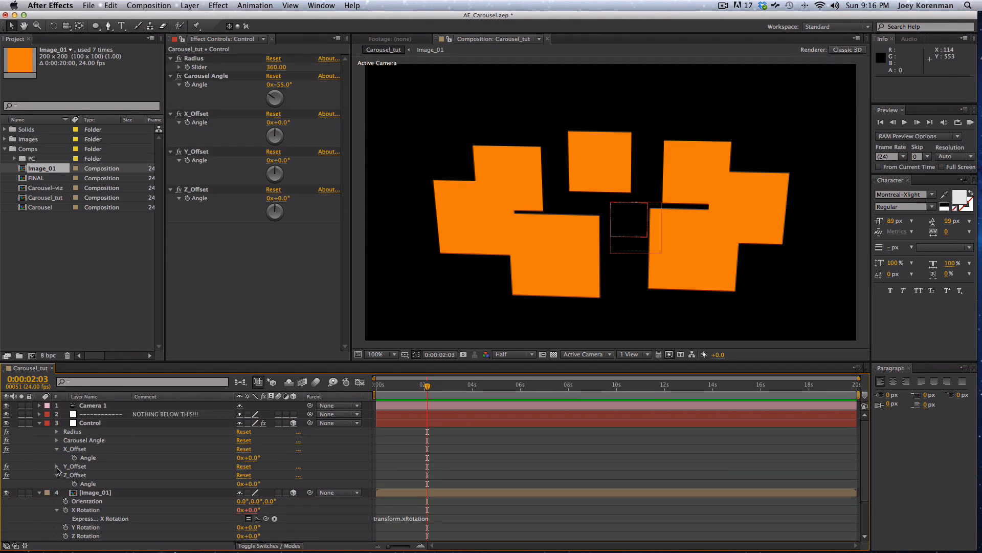
pyautogui.click(57, 467)
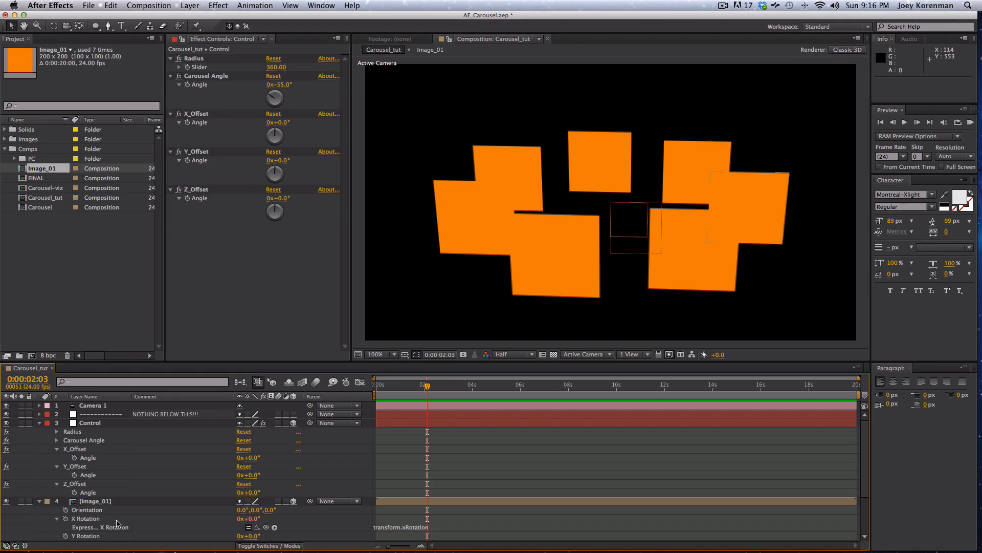
pyautogui.moveTo(265, 527); pyautogui.dragTo(98, 458)
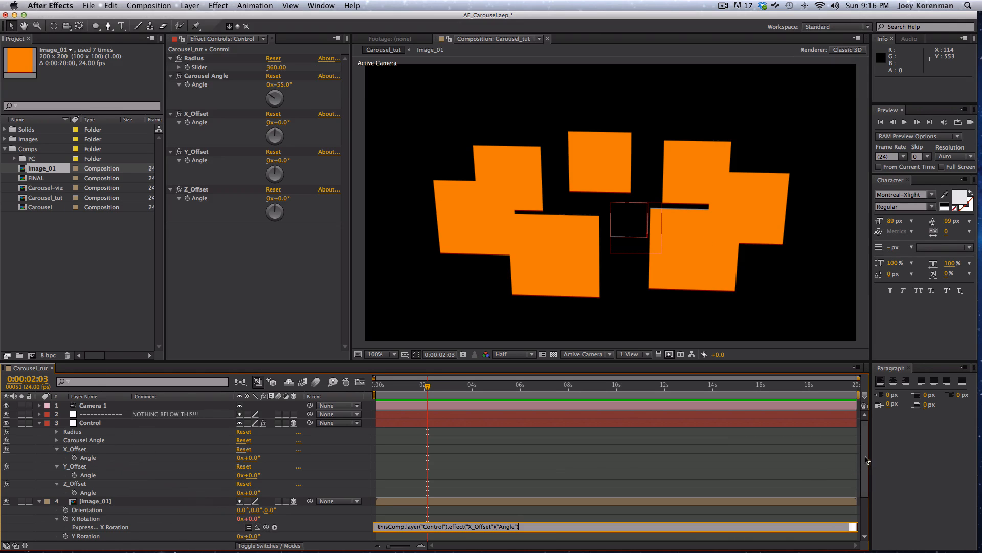
# Add Y Rotation and Z Rotation expressions to Image_01, linked to the Control layer's Y_Offset and Z_Offset angles
pyautogui.moveTo(865, 461); pyautogui.dragTo(865, 491)
pyautogui.keyDown('alt'); pyautogui.click(65, 482); pyautogui.keyUp('alt')
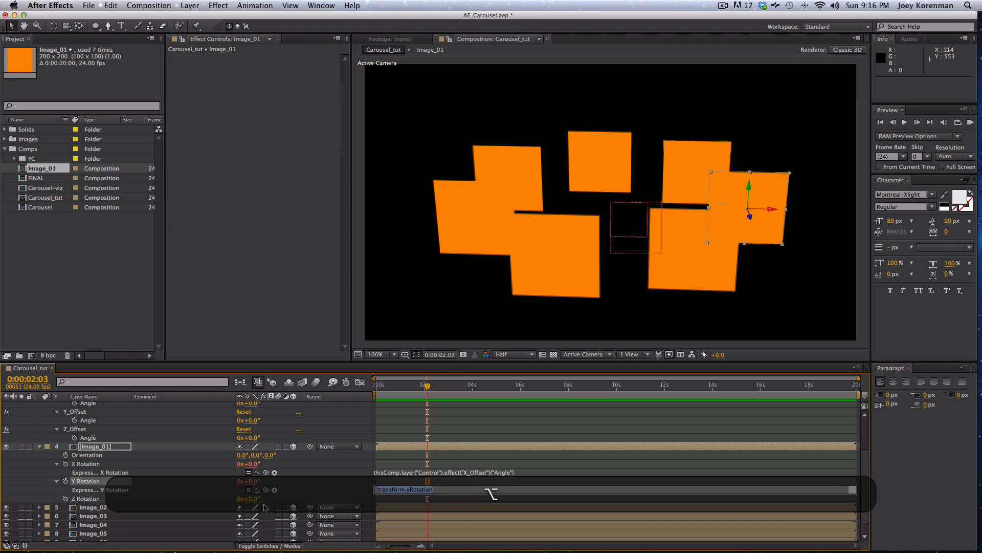
pyautogui.moveTo(266, 490); pyautogui.dragTo(103, 420)
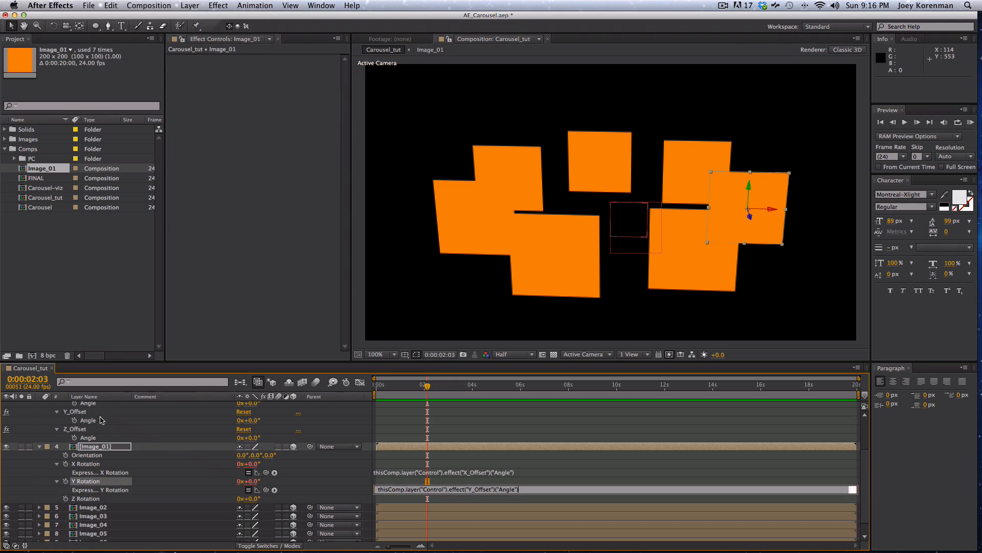
pyautogui.keyDown('alt'); pyautogui.click(66, 498); pyautogui.keyUp('alt')
pyautogui.moveTo(266, 507); pyautogui.dragTo(134, 437)
pyautogui.press('KP_Enter')
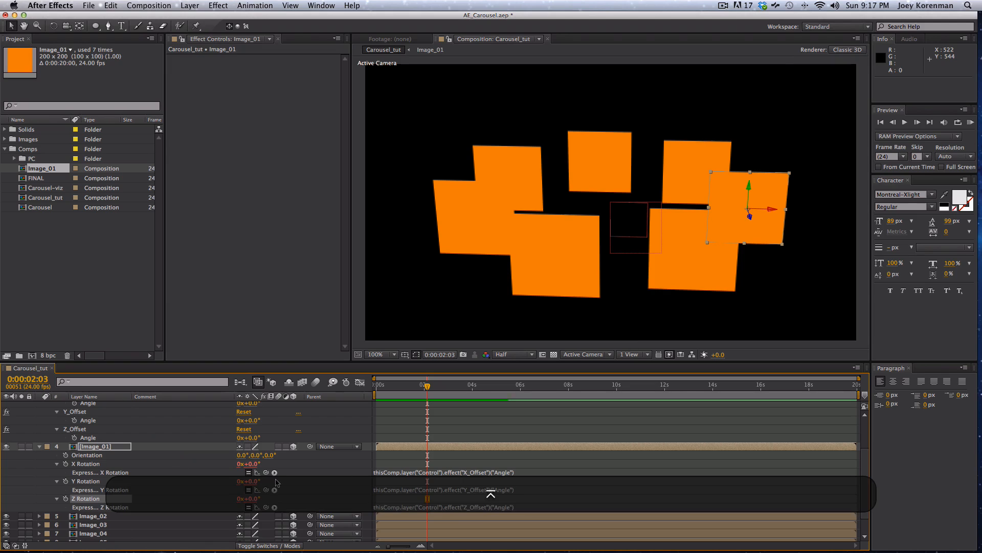
# Copy only the X, Y and Z Rotation expressions of Image_01 and paste them onto Image_02 through Image_07
pyautogui.click(87, 463)
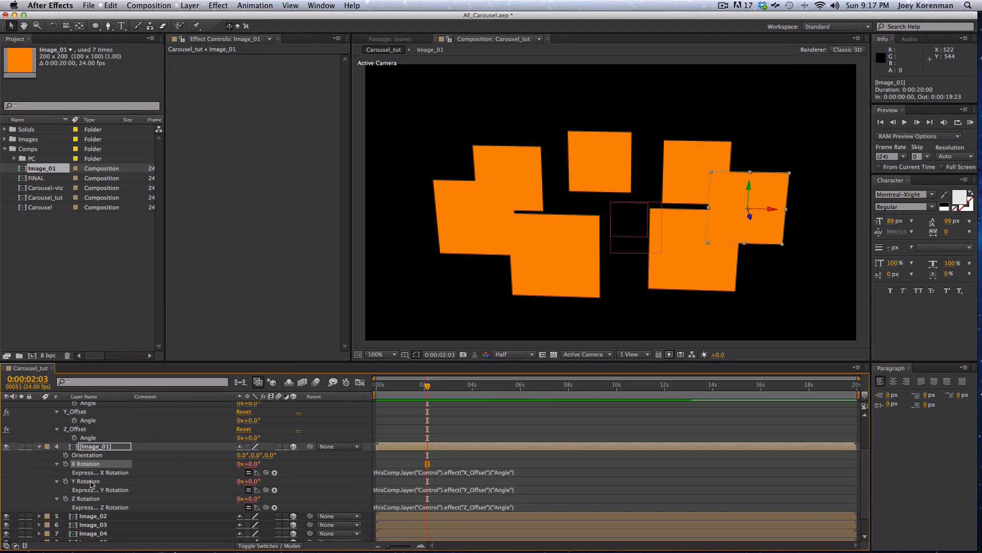
pyautogui.keyDown('shift'); pyautogui.click(90, 499); pyautogui.keyUp('shift')
pyautogui.click(111, 5)
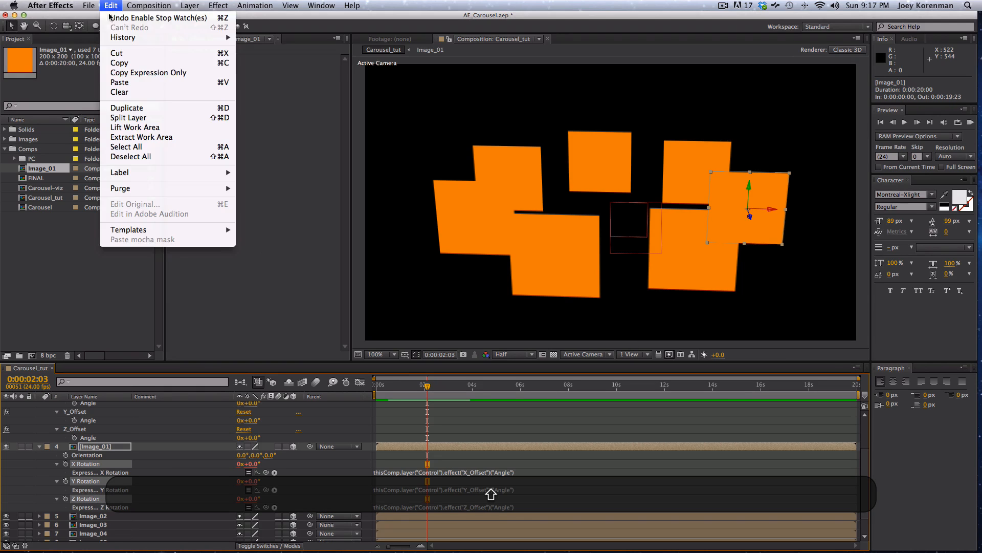
pyautogui.click(149, 72)
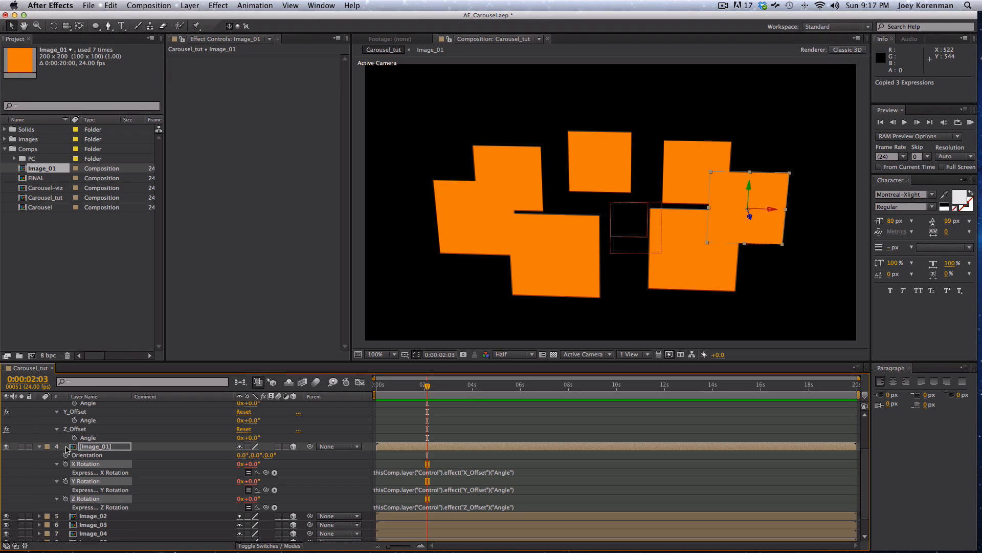
pyautogui.click(40, 447)
pyautogui.click(88, 492)
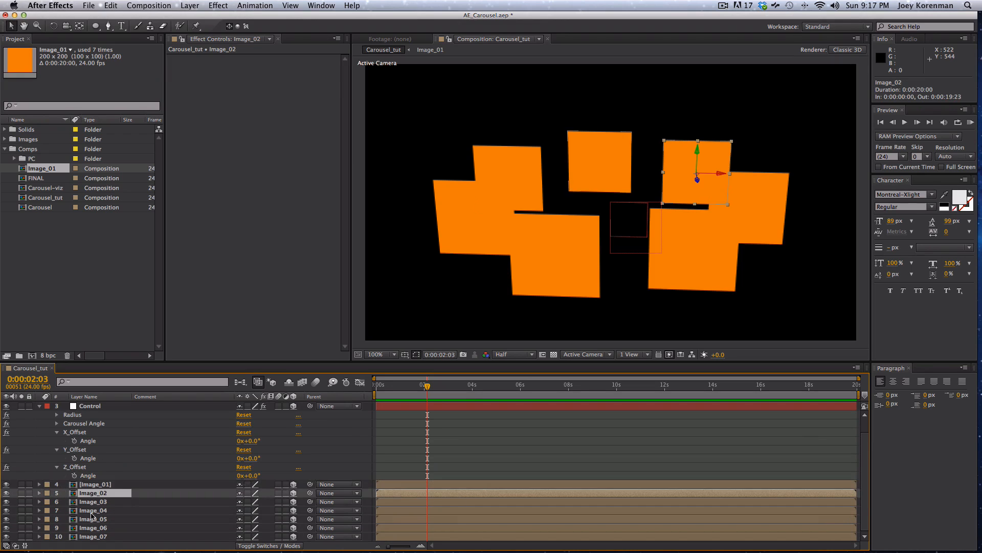
pyautogui.keyDown('shift'); pyautogui.doubleClick(99, 535); pyautogui.keyUp('shift')
pyautogui.press('shift+super+w')
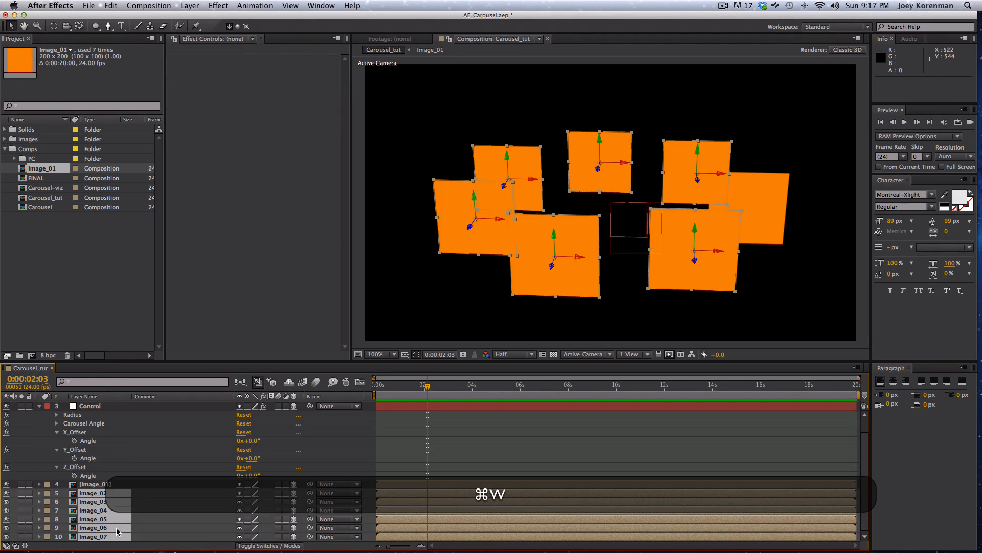
pyautogui.press('super+v')
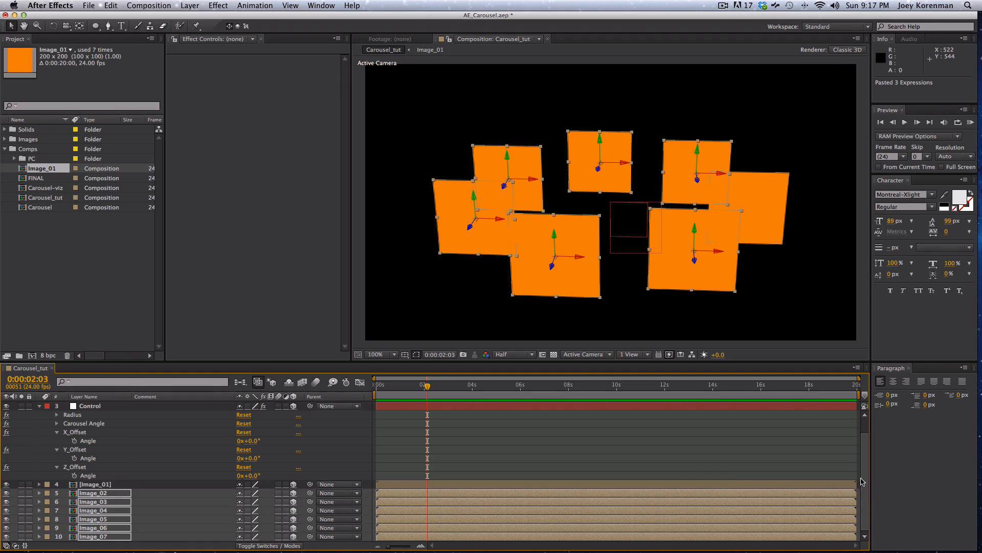
# Collapse the Control layer's properties in the timeline and deselect all layers
pyautogui.click(192, 431)
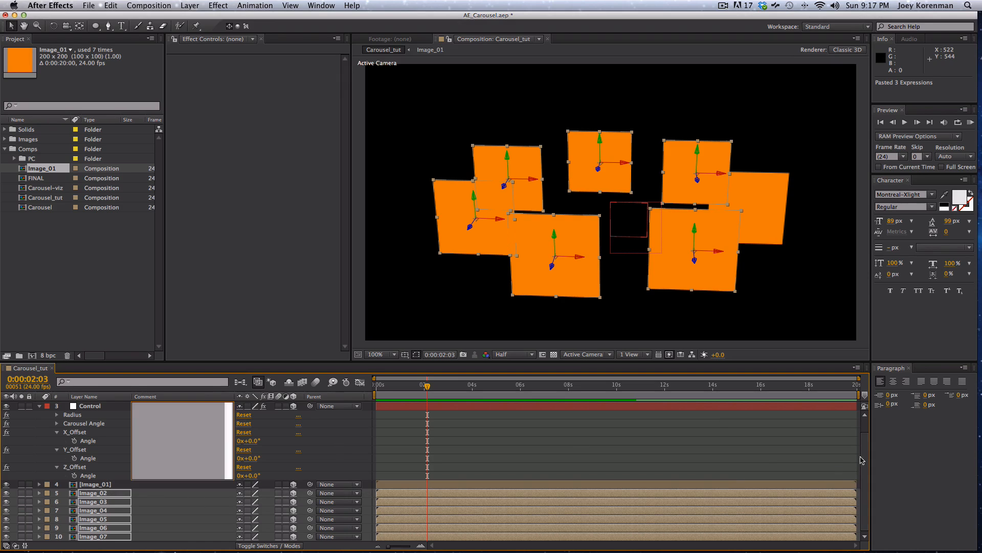
pyautogui.scroll(2, 863, 460)
pyautogui.click(39, 423)
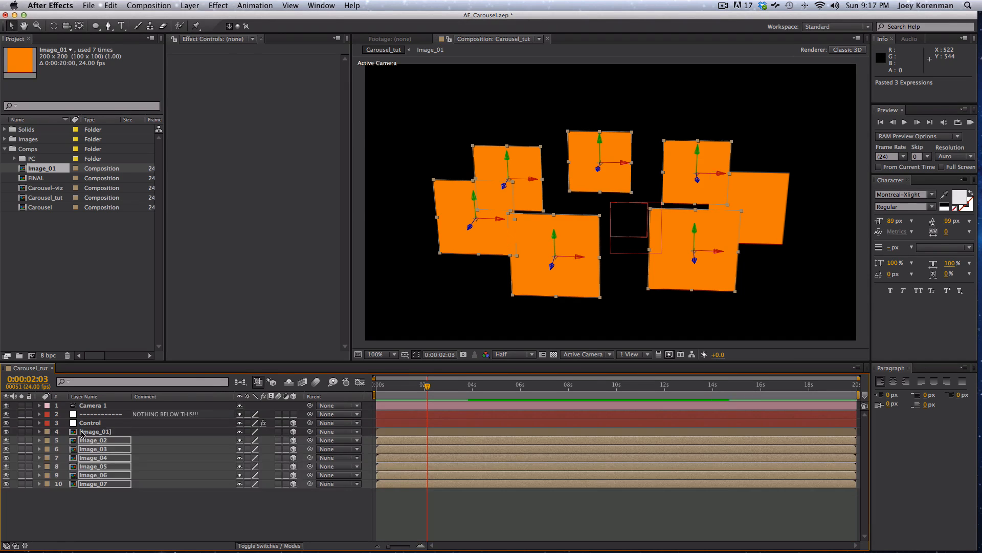
pyautogui.doubleClick(101, 431)
pyautogui.press('super+w')
pyautogui.click(112, 519)
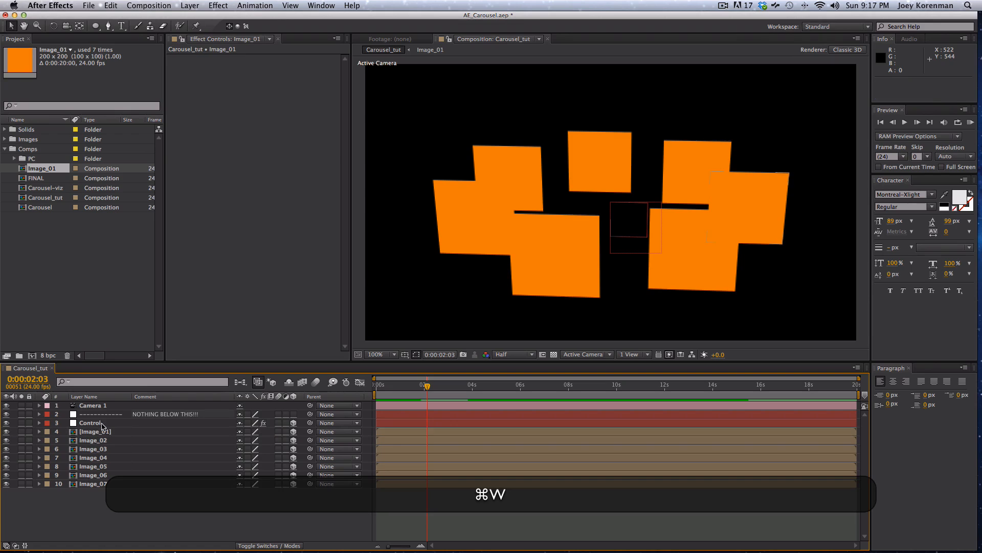
# Try changing the X_Offset, Y_Offset and Z_Offset angles on the Control layer one at a time, undoing each change
pyautogui.click(97, 422)
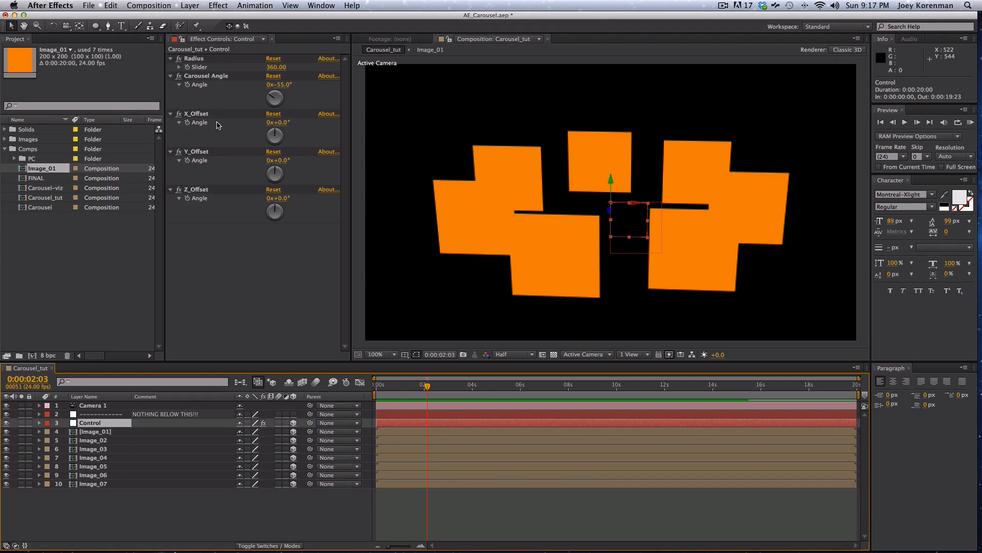
pyautogui.moveTo(279, 123); pyautogui.dragTo(259, 132)
pyautogui.press('super+z')
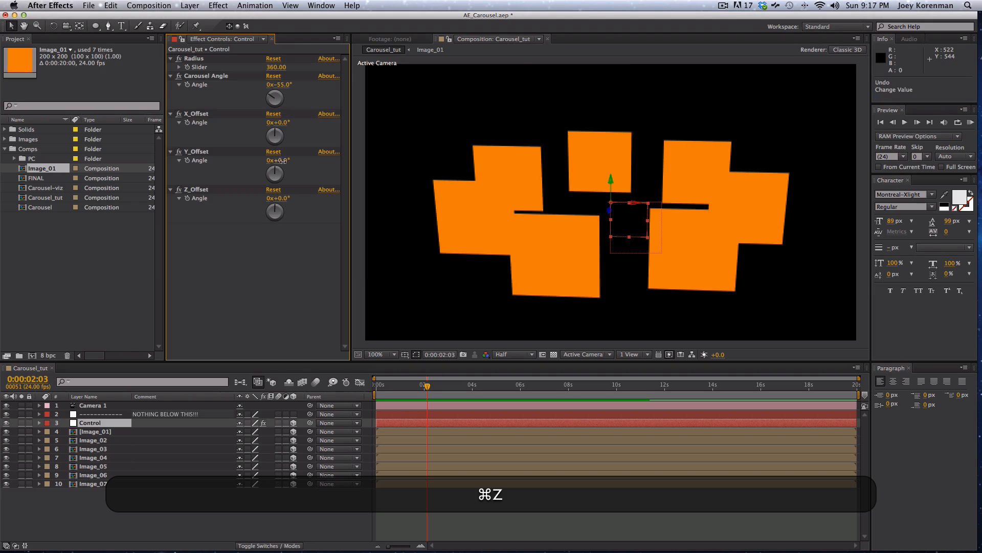
pyautogui.moveTo(283, 161); pyautogui.dragTo(314, 163)
pyautogui.press('super+z')
pyautogui.moveTo(282, 198); pyautogui.dragTo(302, 196)
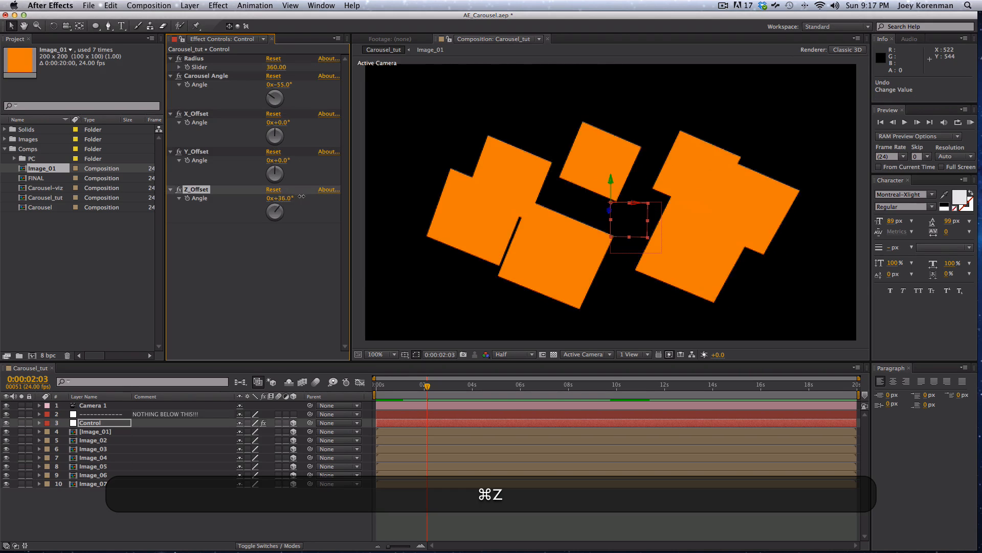
pyautogui.press('super+z')
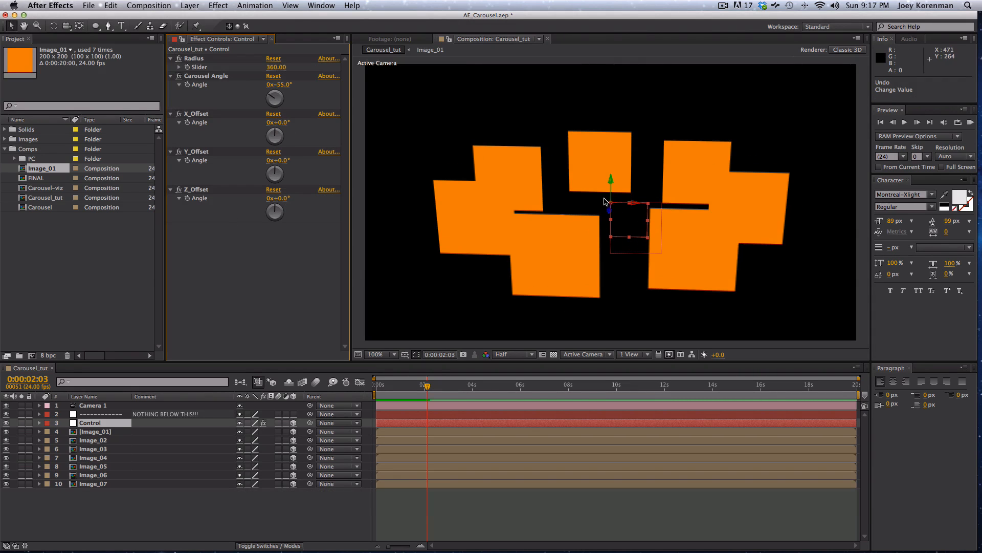
# Orbit Camera 1 to look steeply down on the carousel and pull it back slightly
pyautogui.press('c')
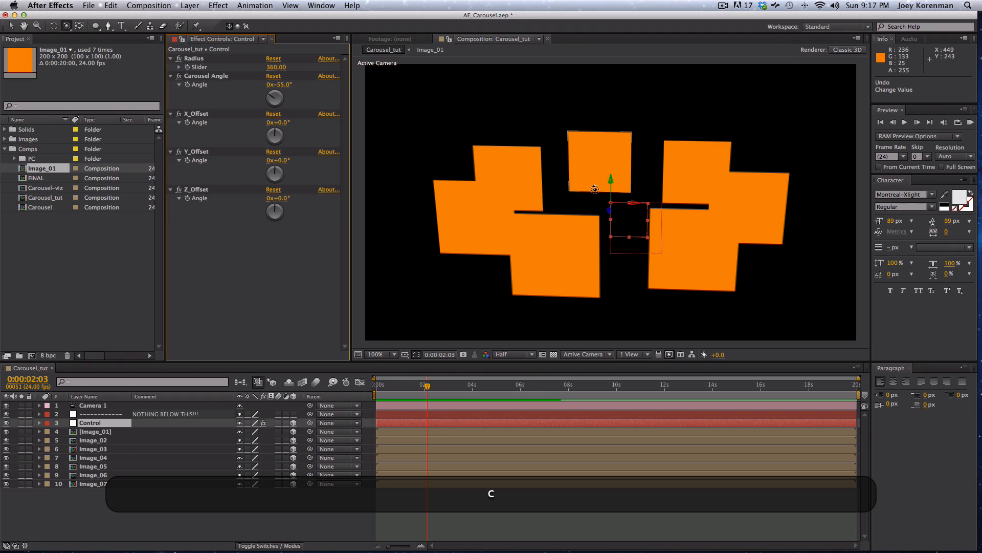
pyautogui.press('c')
pyautogui.moveTo(594, 188); pyautogui.dragTo(587, 314)
pyautogui.press('c')
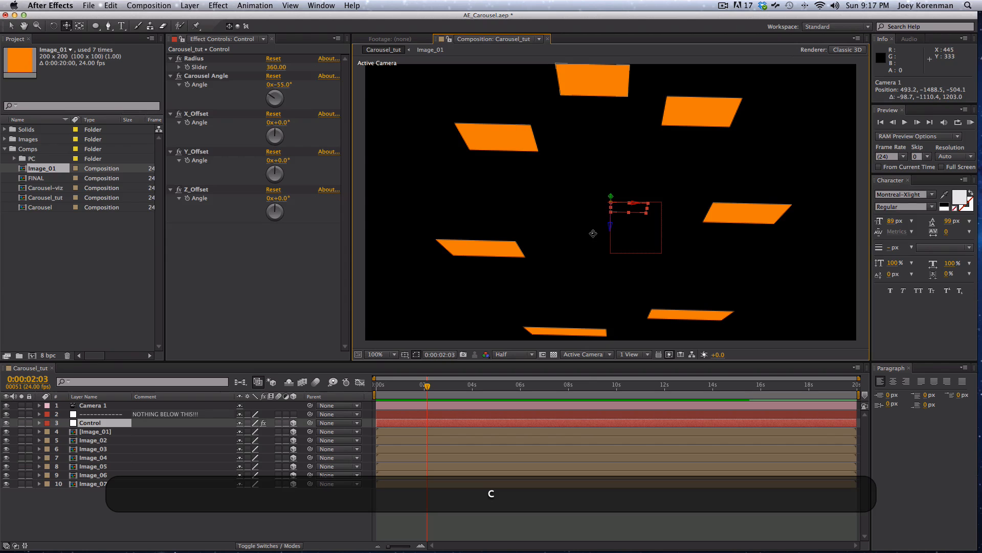
pyautogui.press('c')
pyautogui.moveTo(592, 231); pyautogui.dragTo(570, 247)
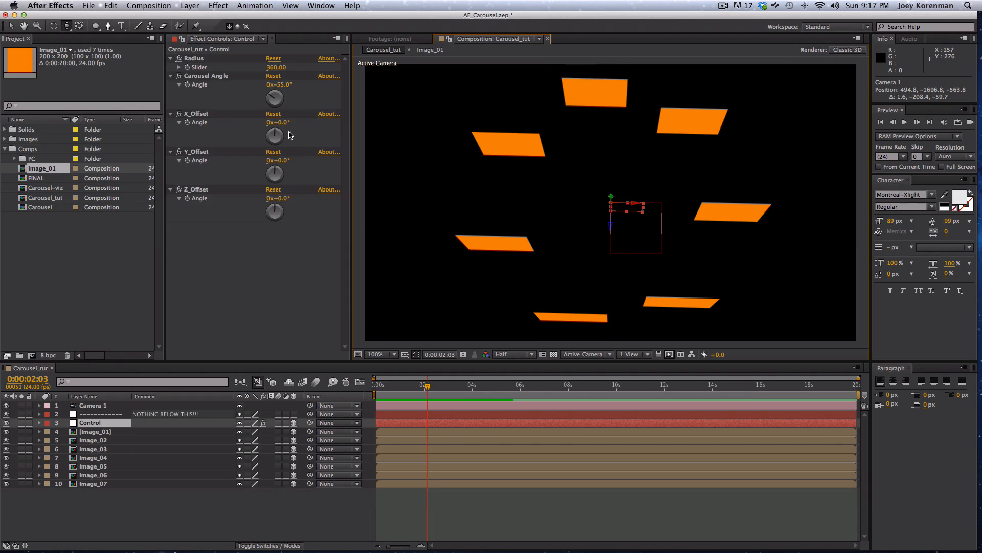
# Try an X_Offset of -58° together with a different Carousel Angle, restore both values and deselect the Control layer
pyautogui.moveTo(279, 124); pyautogui.dragTo(256, 130)
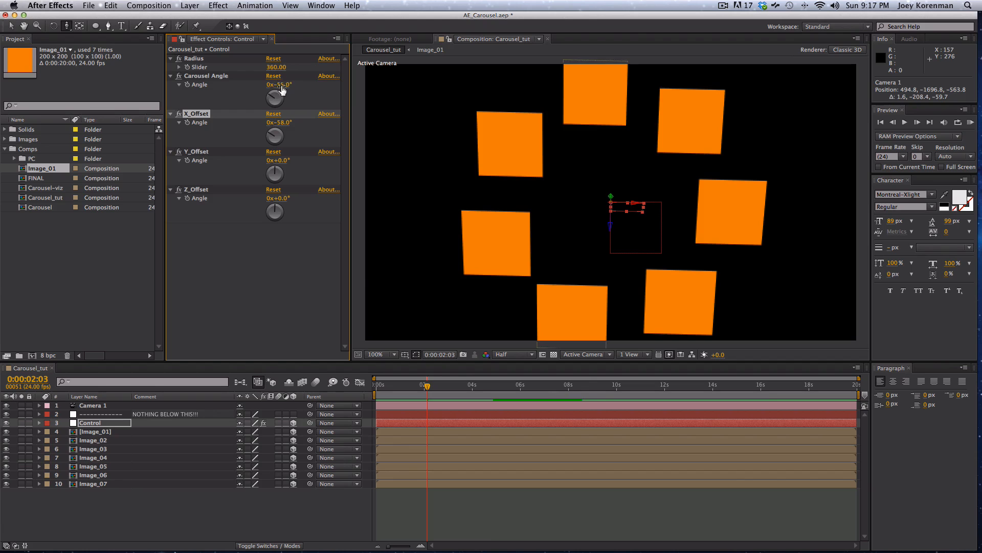
pyautogui.moveTo(279, 85); pyautogui.dragTo(332, 77)
pyautogui.press('super+z')
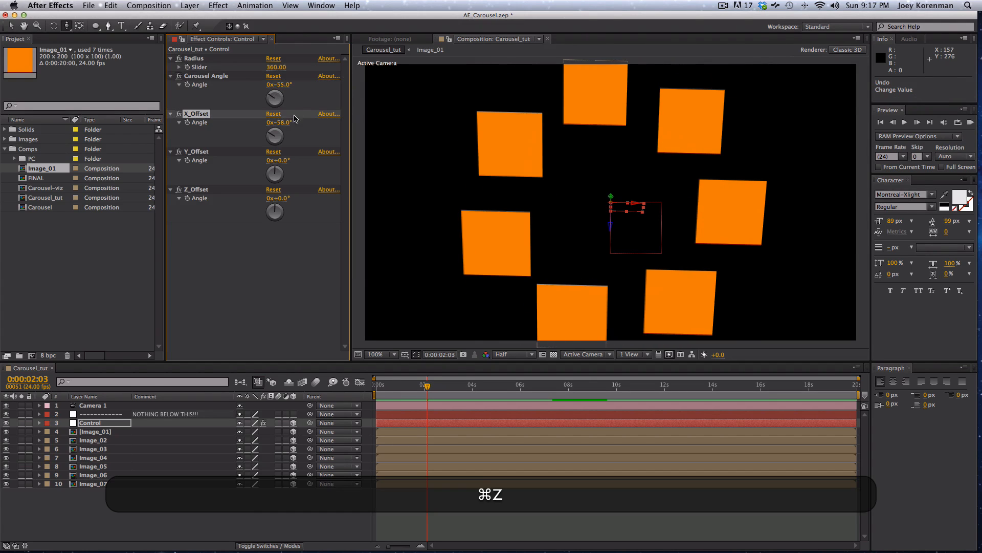
pyautogui.click(284, 122)
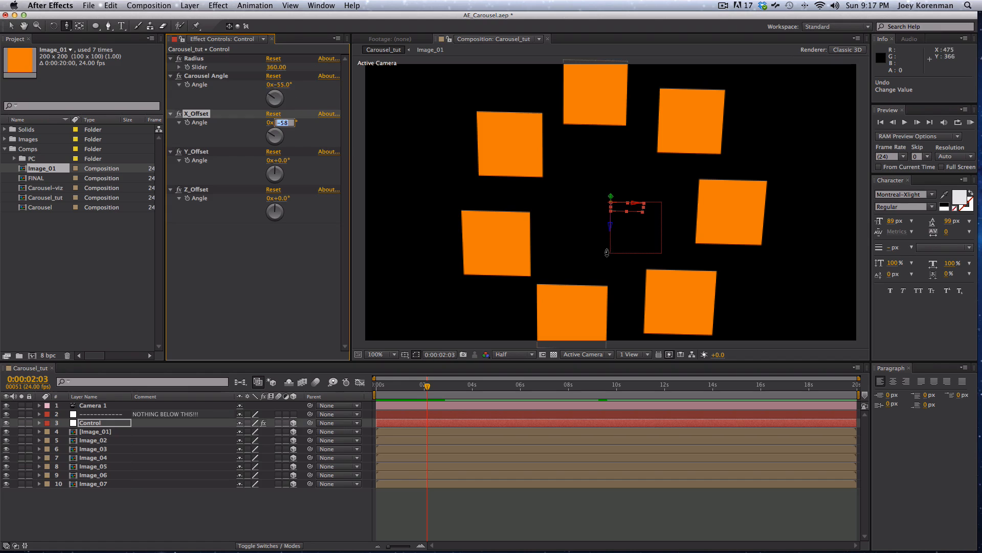
pyautogui.write('c')
pyautogui.click(442, 537)
# Orbit Camera 1 back down to a lower, more frontal view of the carousel and deselect it
pyautogui.press('c')
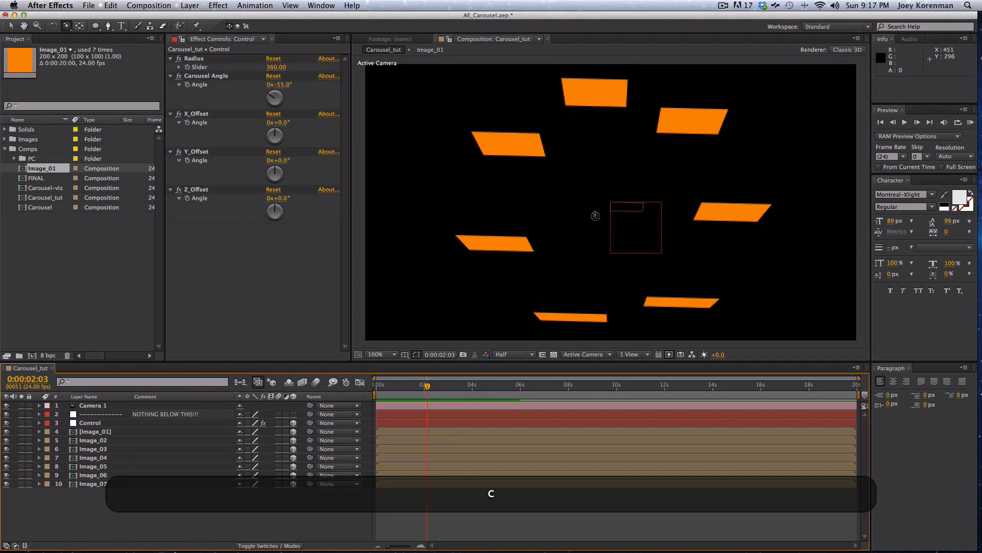
pyautogui.moveTo(608, 228); pyautogui.dragTo(589, 128)
pyautogui.click(333, 527)
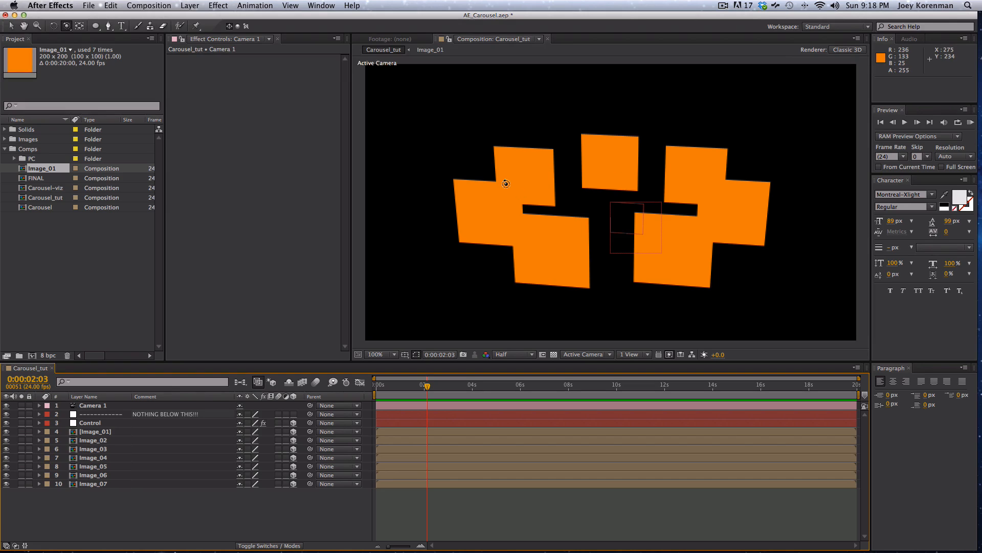
# Try turning the Carousel Angle on the Control layer and undo the change
pyautogui.doubleClick(112, 422)
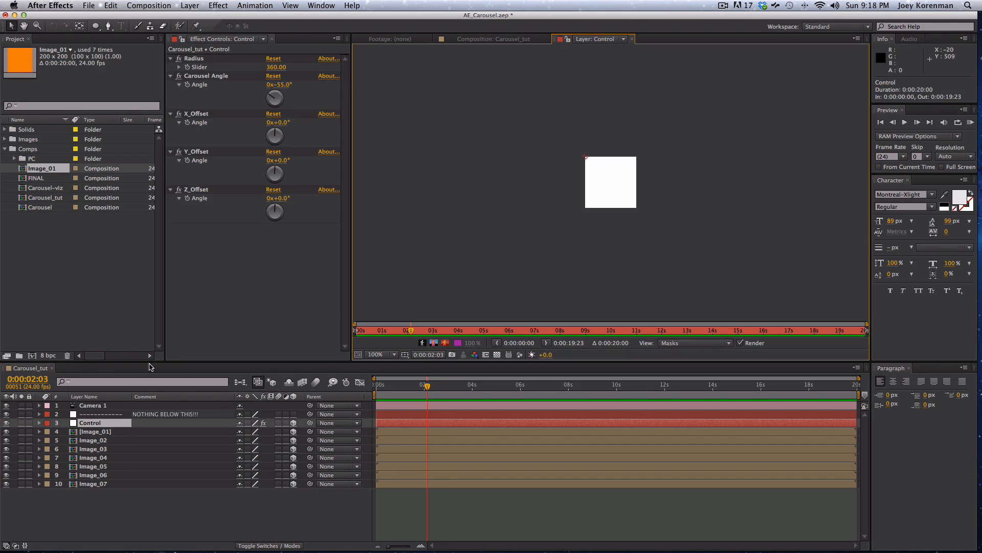
pyautogui.click(631, 40)
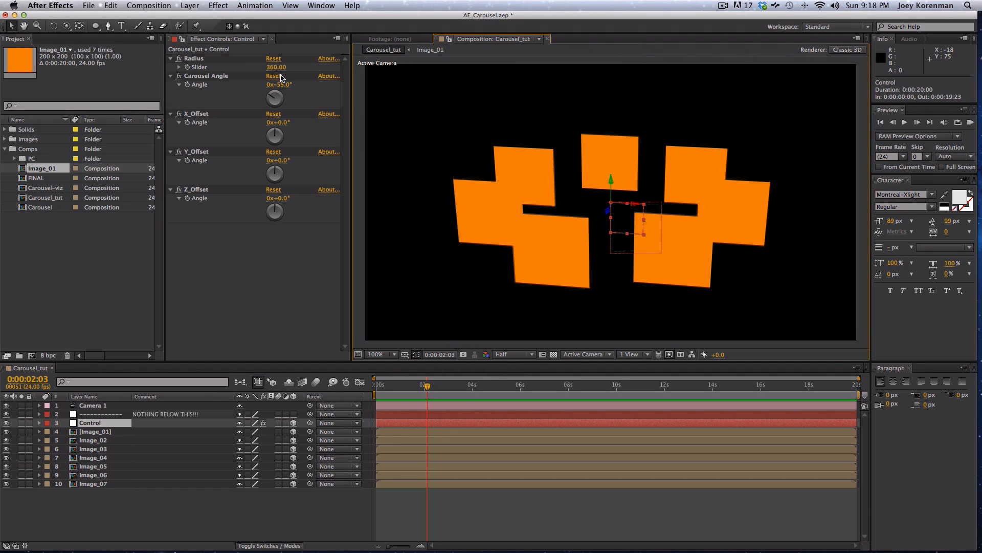
pyautogui.moveTo(278, 84); pyautogui.dragTo(287, 173)
pyautogui.press('super+z')
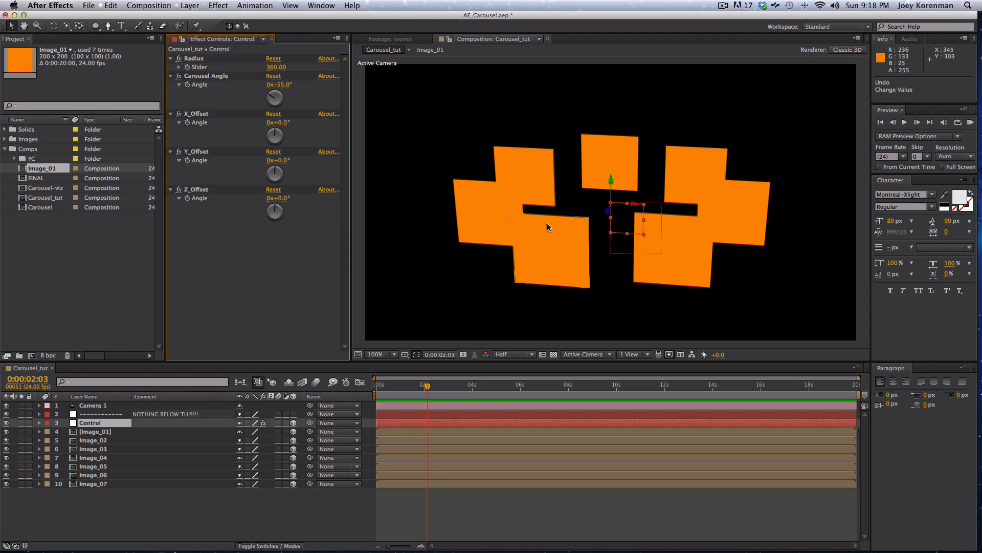
# Orbit Camera 1 upward so it looks down on the ring of images from a raised angle
pyautogui.press('c')
pyautogui.moveTo(596, 205); pyautogui.dragTo(492, 169)
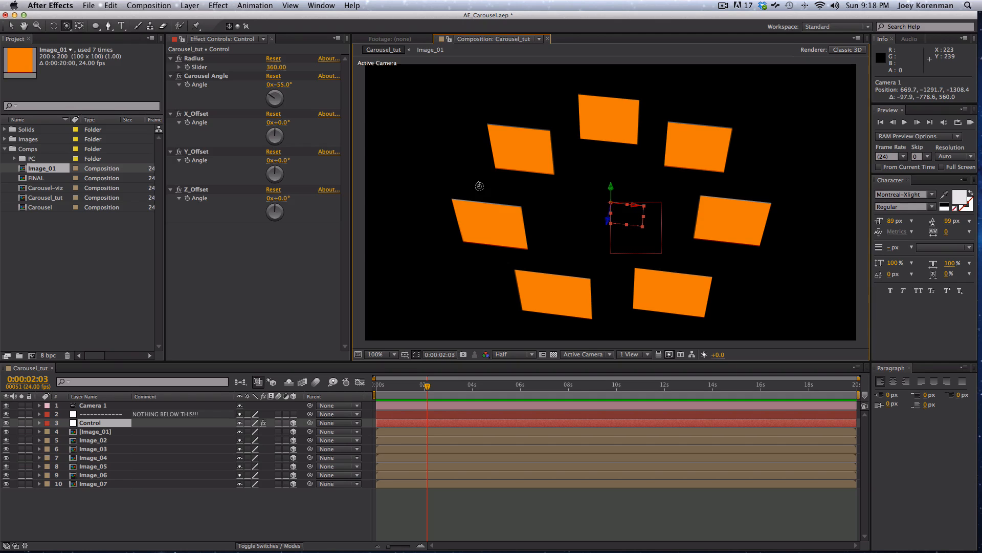
# Reveal the orientation and rotation properties of the Image_01 layer and return to the Selection tool
pyautogui.click(121, 433)
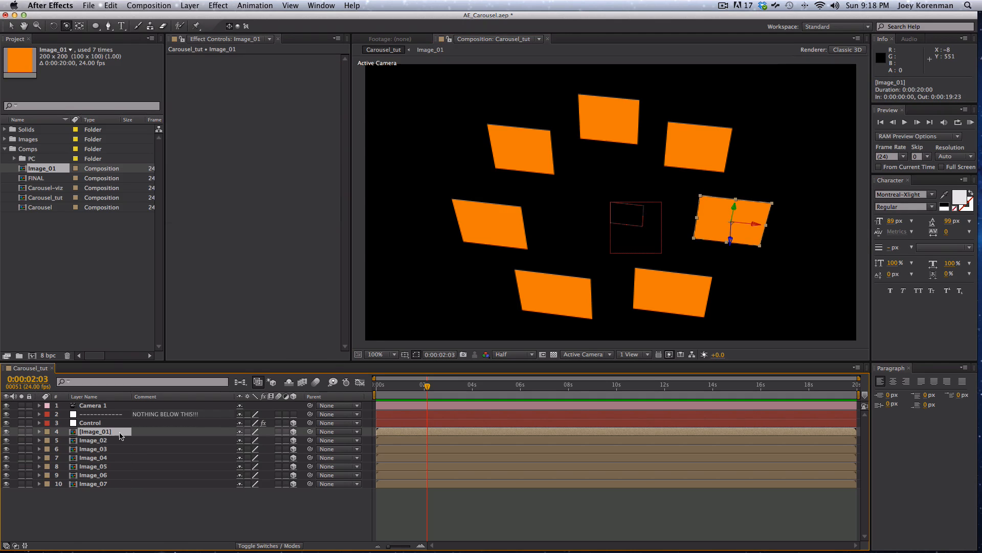
pyautogui.press('r')
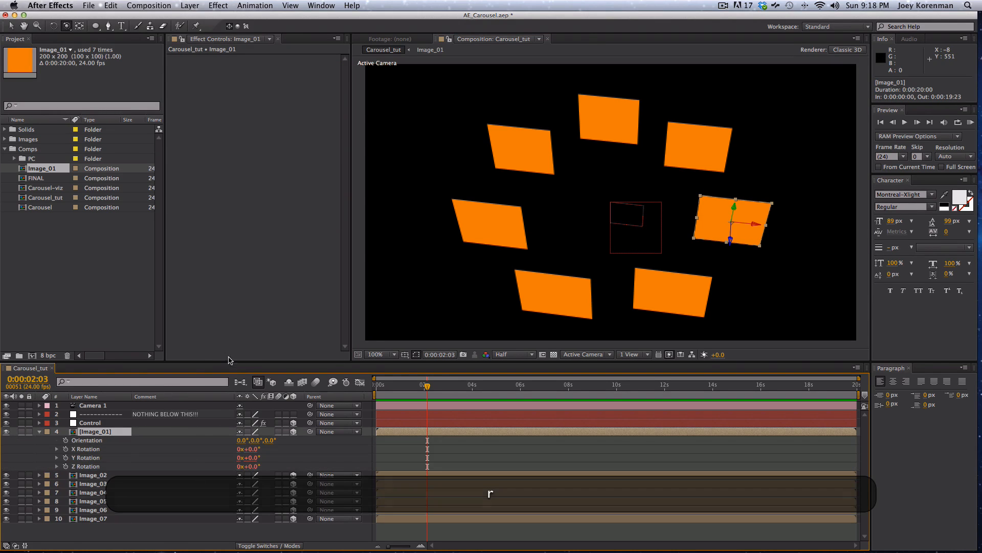
pyautogui.press('v')
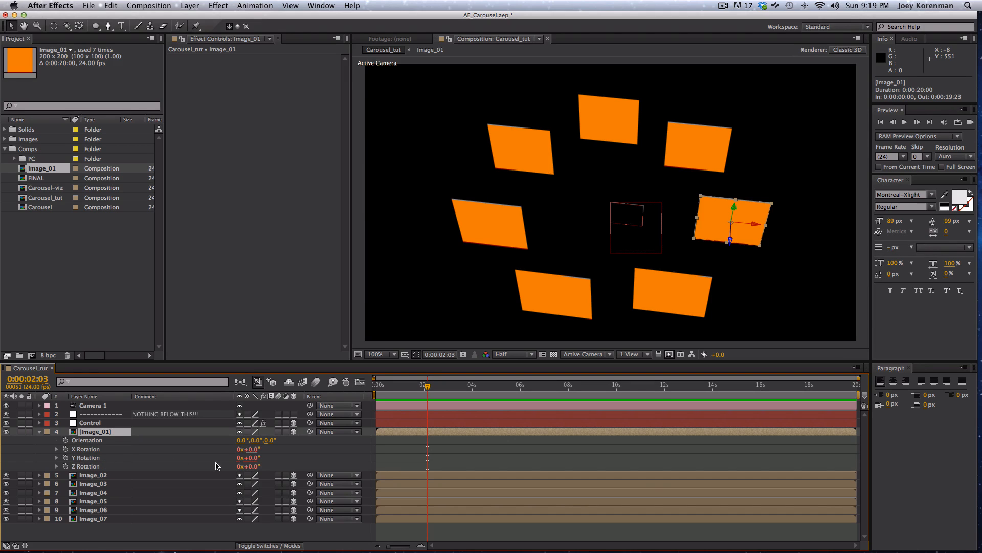
# Try a Y_Offset of -7° on the Control layer and undo the change
pyautogui.click(123, 422)
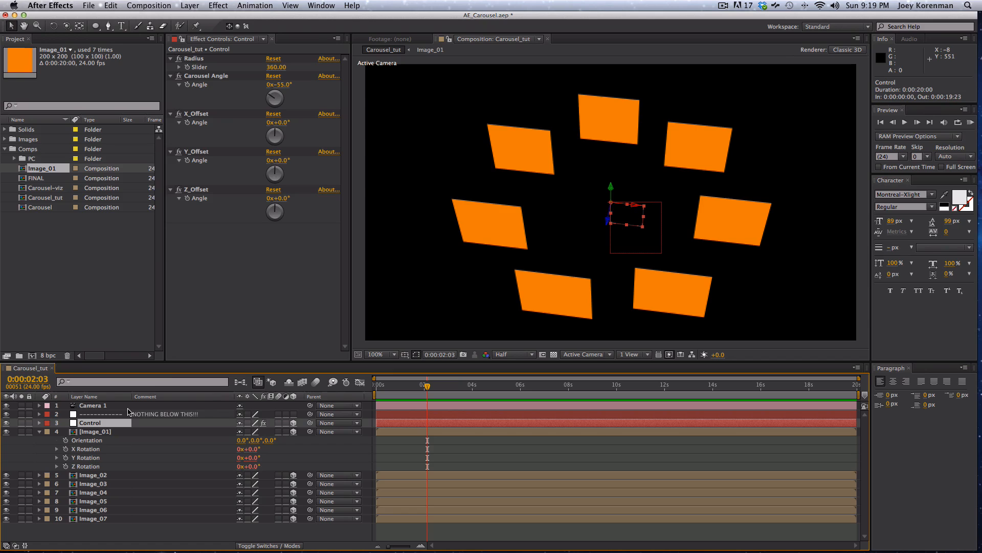
pyautogui.click(278, 160)
pyautogui.write('18')
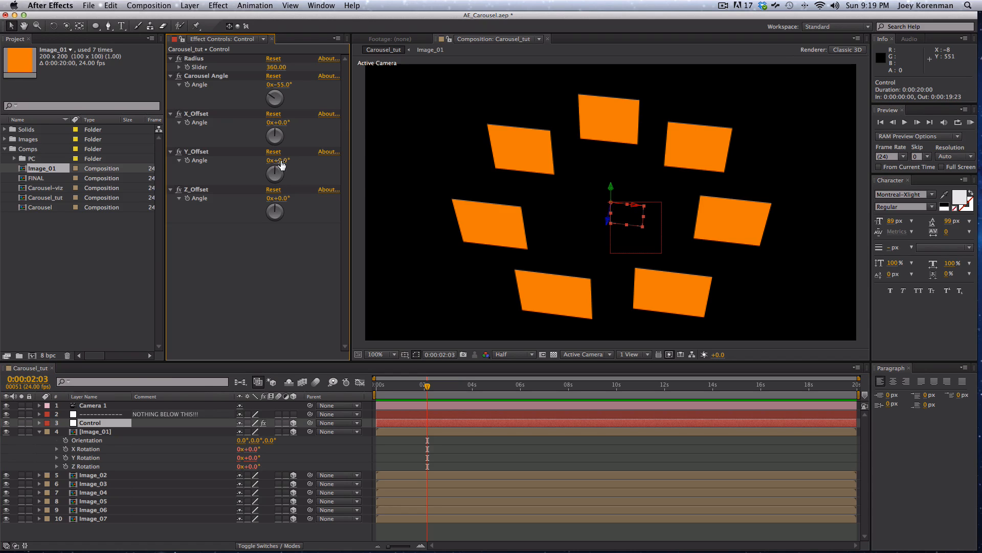
pyautogui.press('Return')
pyautogui.moveTo(290, 161); pyautogui.dragTo(277, 161)
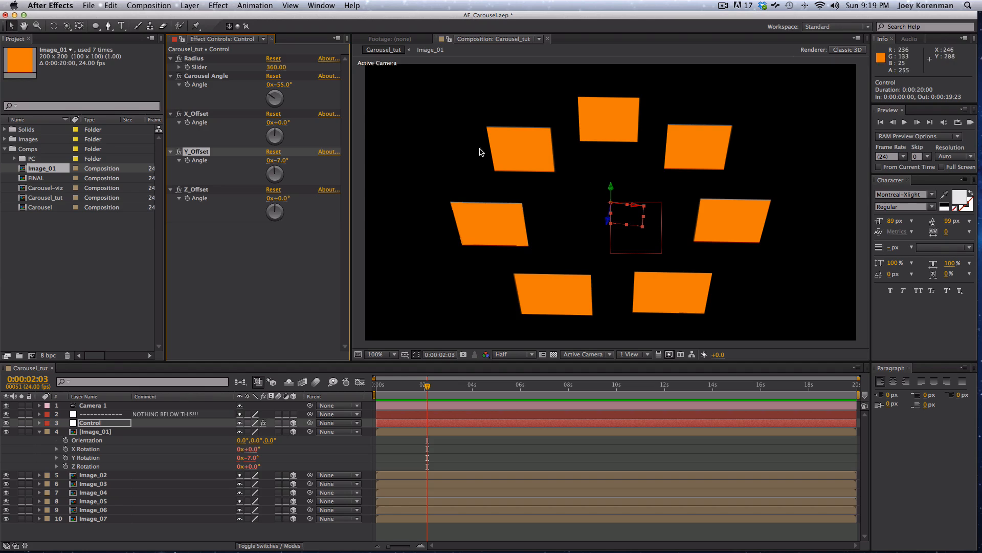
pyautogui.press('super+z')
pyautogui.press('super+z')
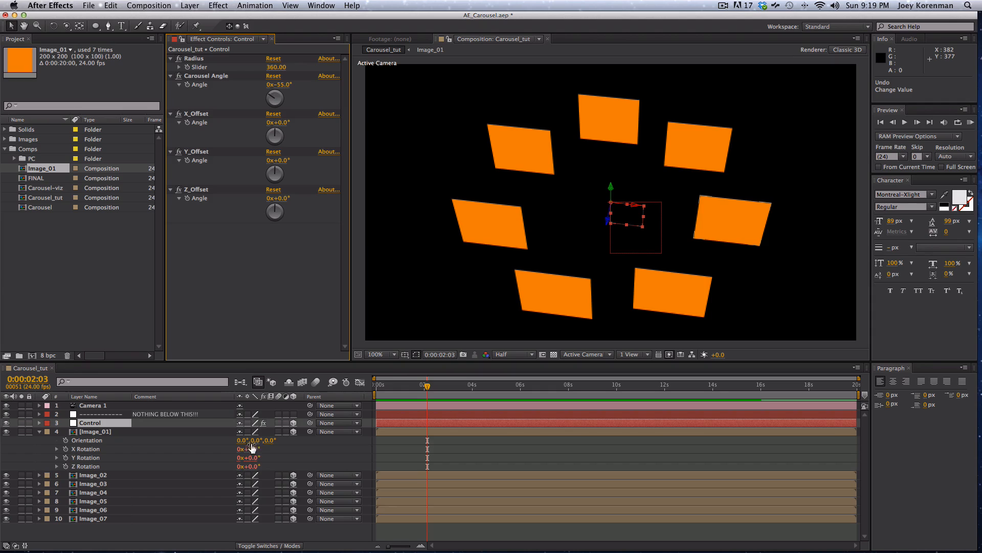
# Try turning the Y orientation of Image_01 to 273° and of Image_07 to 269°, undoing each change
pyautogui.moveTo(258, 440); pyautogui.dragTo(189, 463)
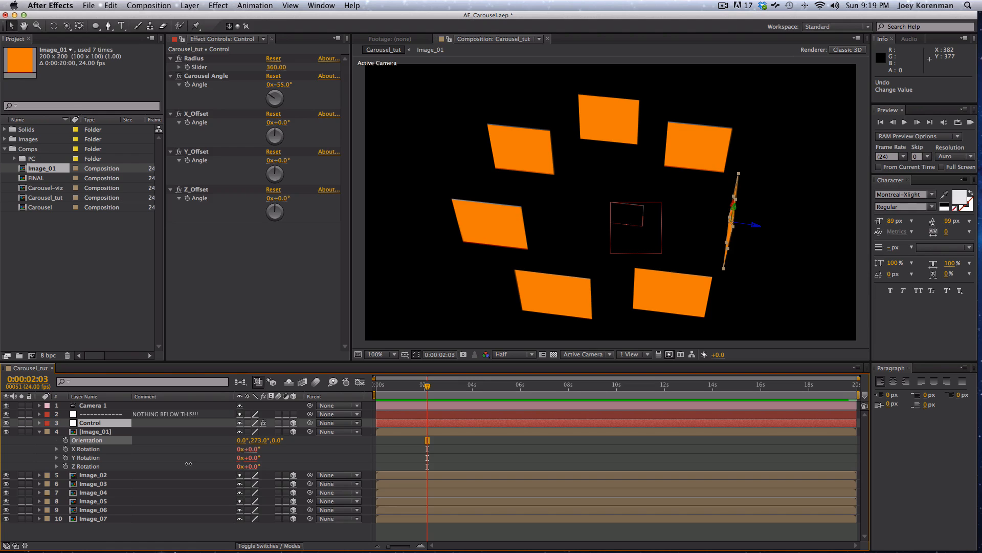
pyautogui.press('super+z')
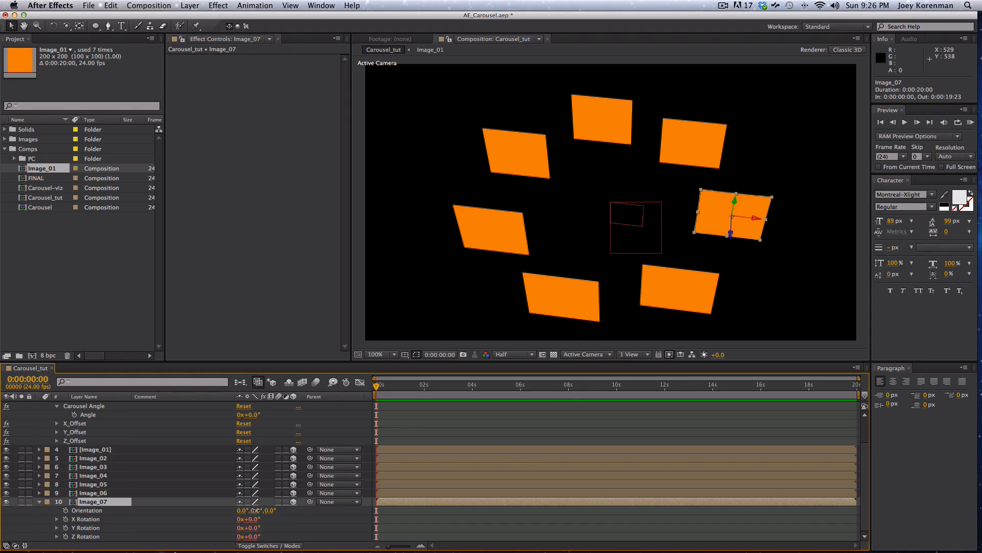
pyautogui.moveTo(254, 511); pyautogui.dragTo(219, 525)
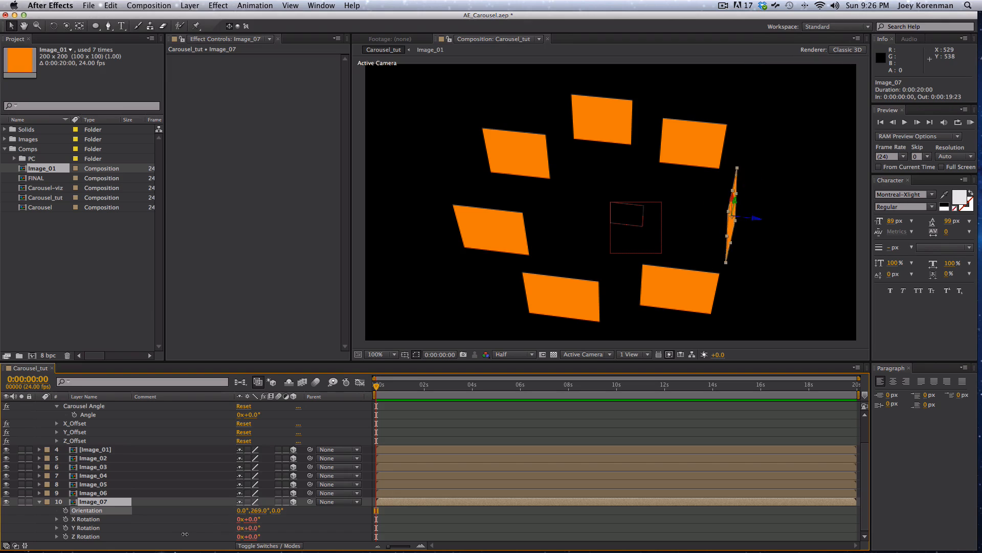
pyautogui.press('super+z')
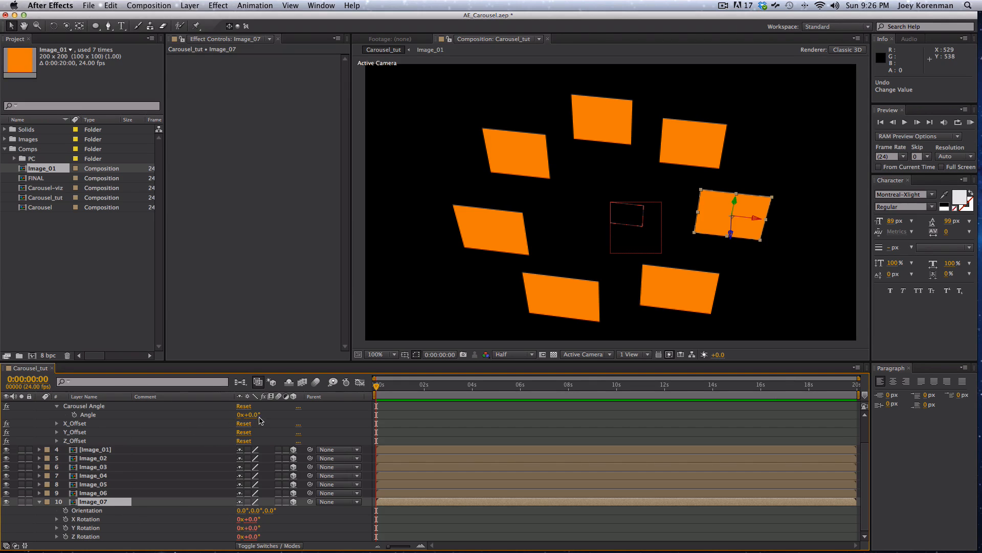
# Set the Y orientation of Image_07 to 270°
pyautogui.moveTo(254, 510); pyautogui.dragTo(208, 512)
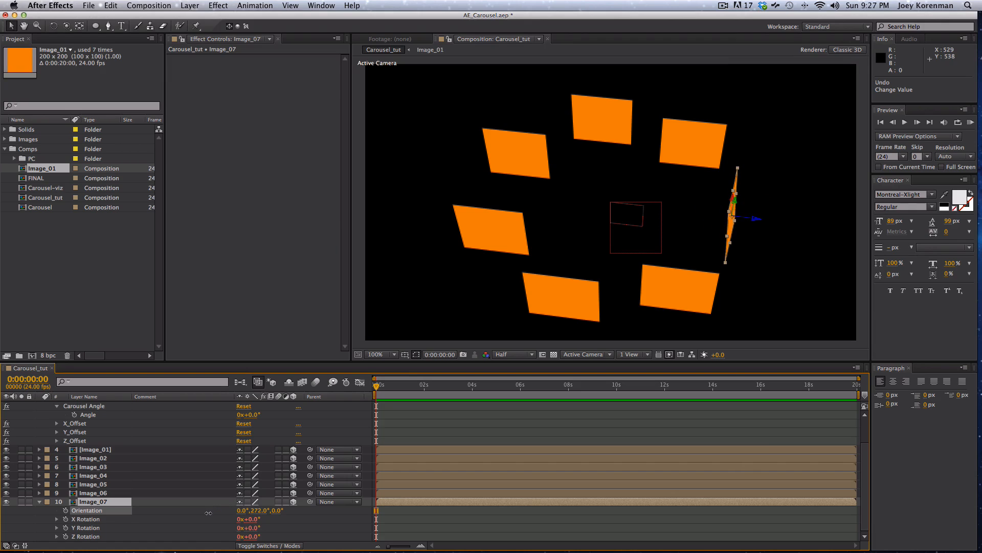
pyautogui.click(259, 510)
pyautogui.write('2')
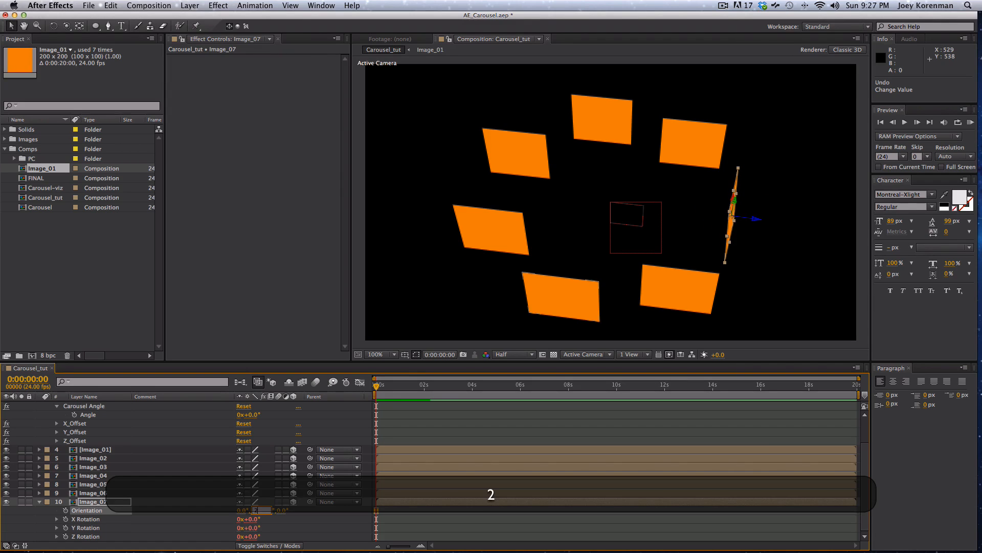
pyautogui.write('70')
pyautogui.press('Return')
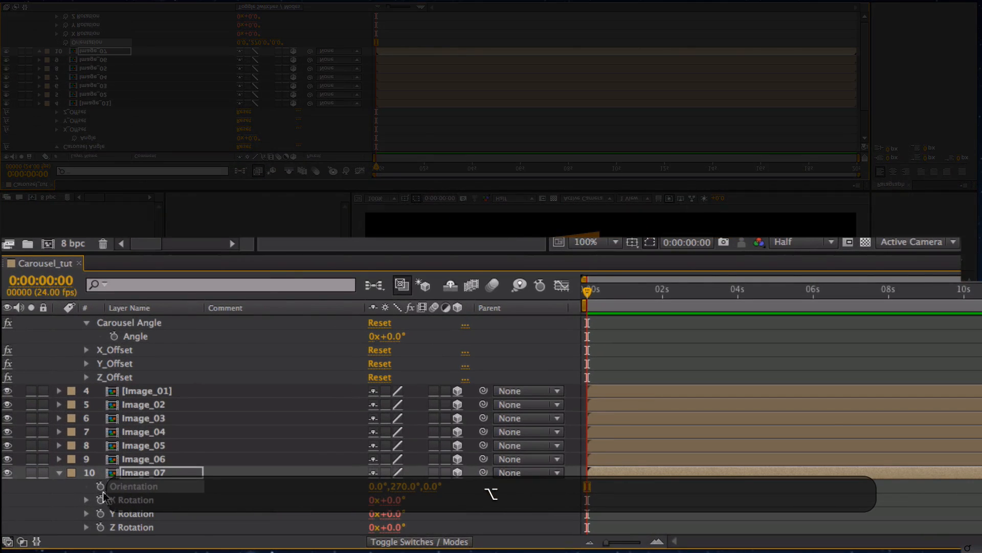
# Give Image_07's Orientation an expression with y as Control's Carousel Angle minus 90, output [0,y,0], and test it by turning the Carousel Angle to 3x+26°
pyautogui.keyDown('alt'); pyautogui.click(100, 487); pyautogui.keyUp('alt')
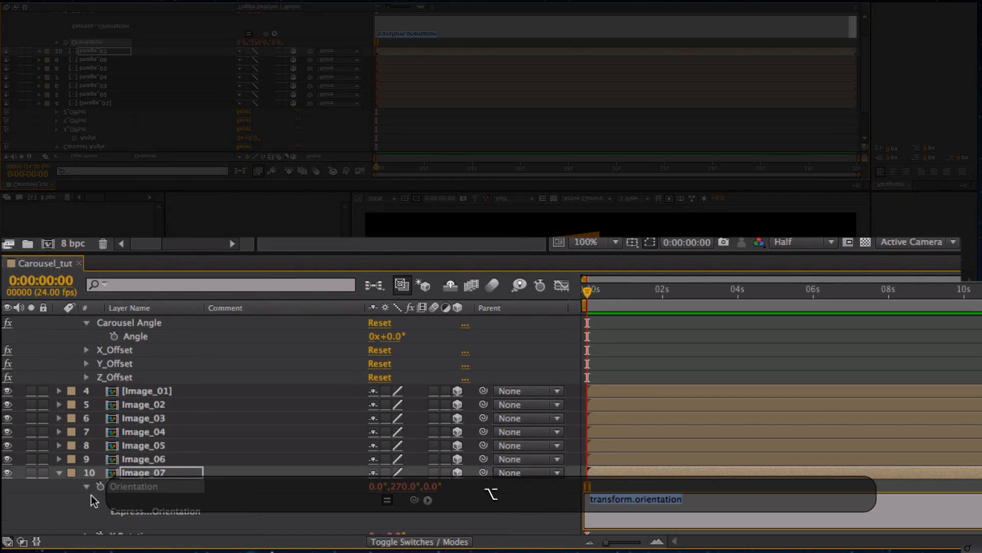
pyautogui.write('y')
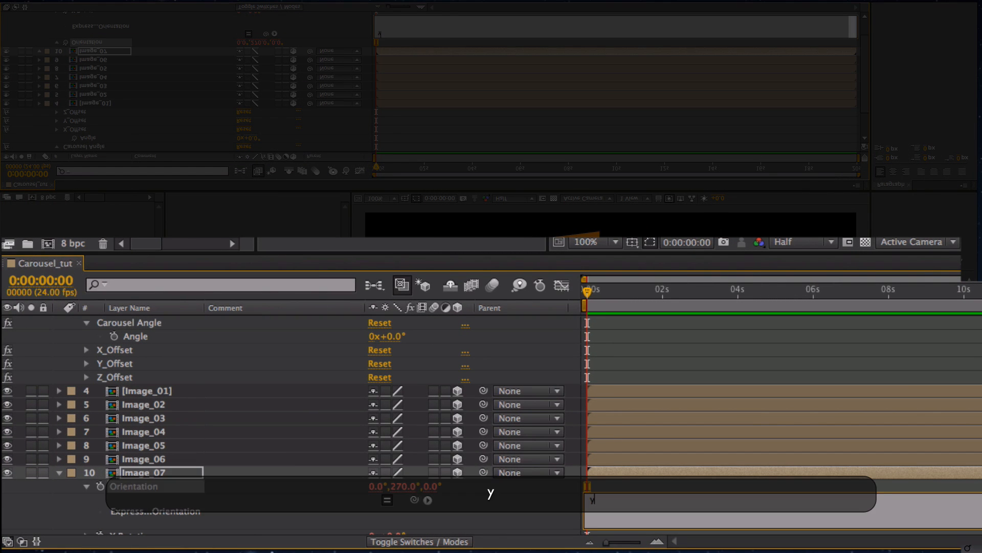
pyautogui.write('=')
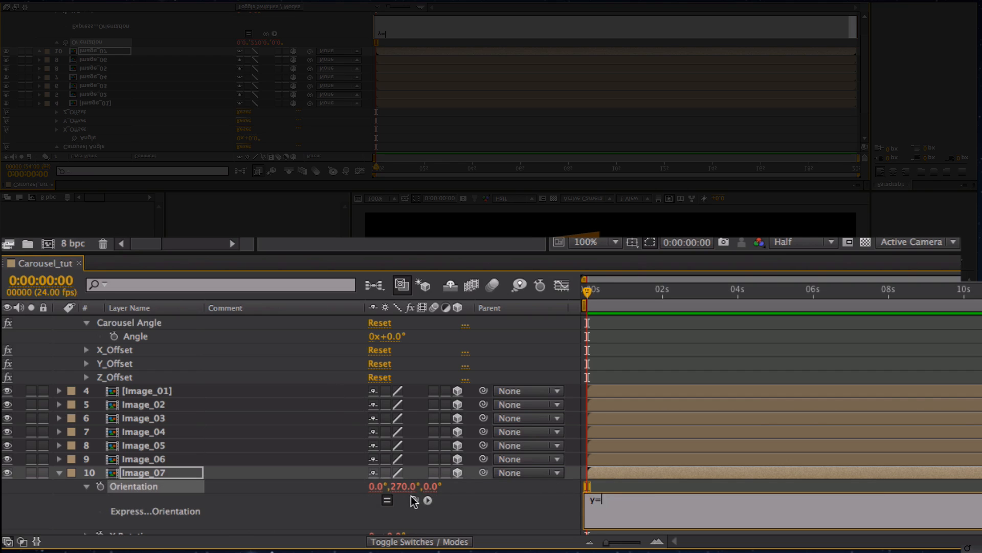
pyautogui.moveTo(415, 500); pyautogui.dragTo(148, 337)
pyautogui.write('-90;')
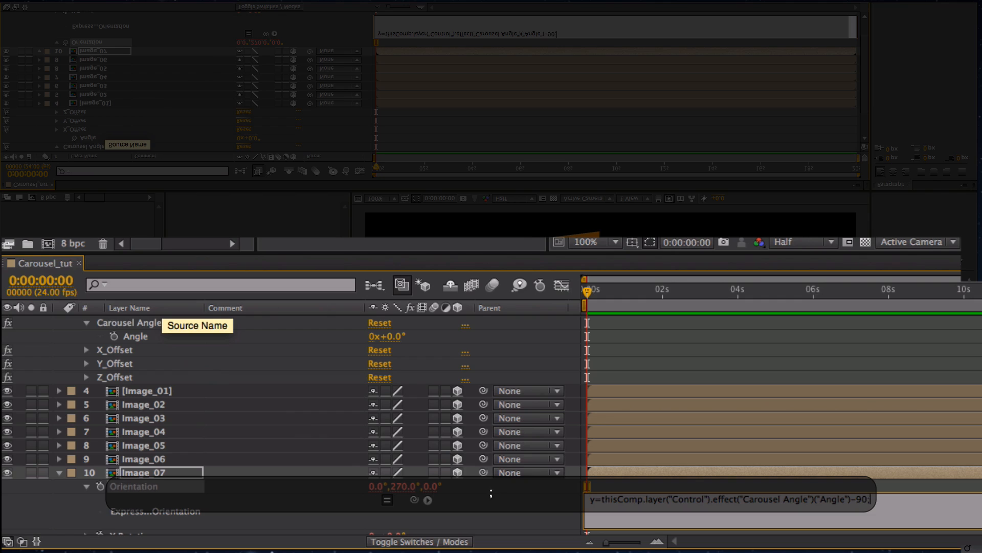
pyautogui.press('Return')
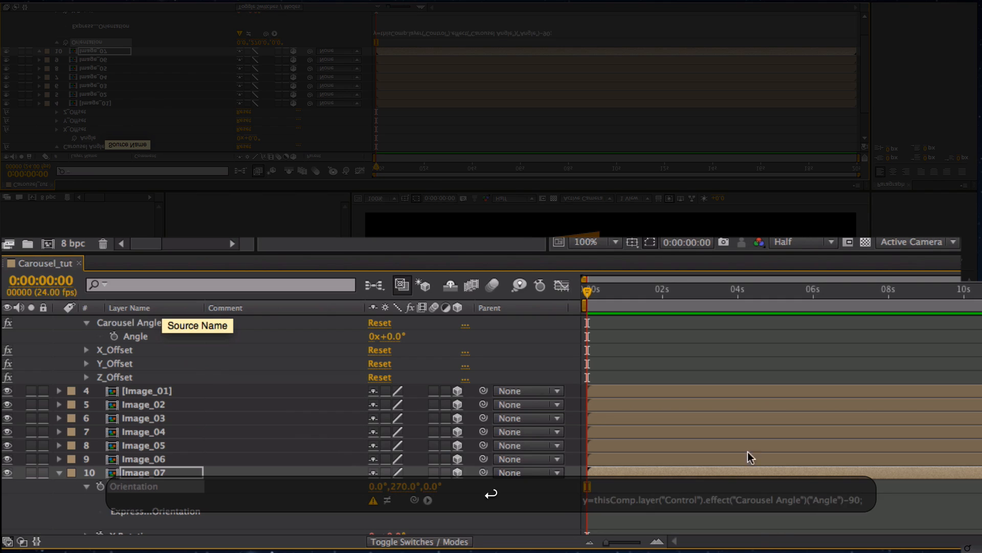
pyautogui.press('Return')
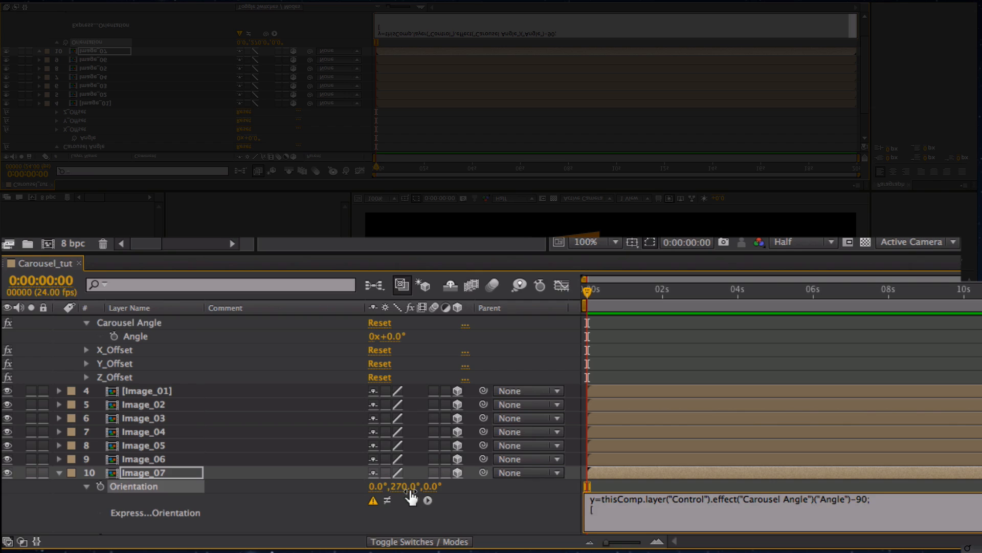
pyautogui.write('0,y,0];')
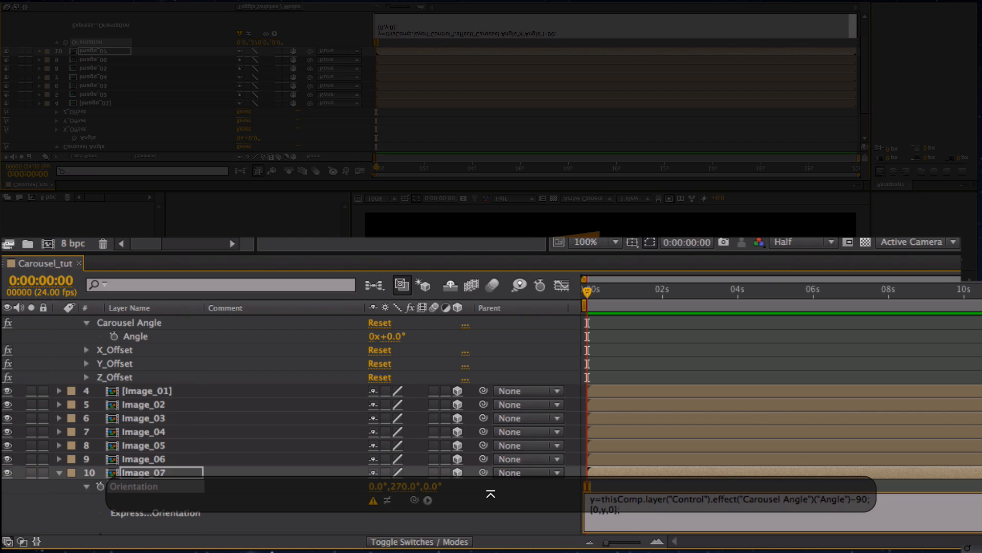
pyautogui.press('KP_Enter')
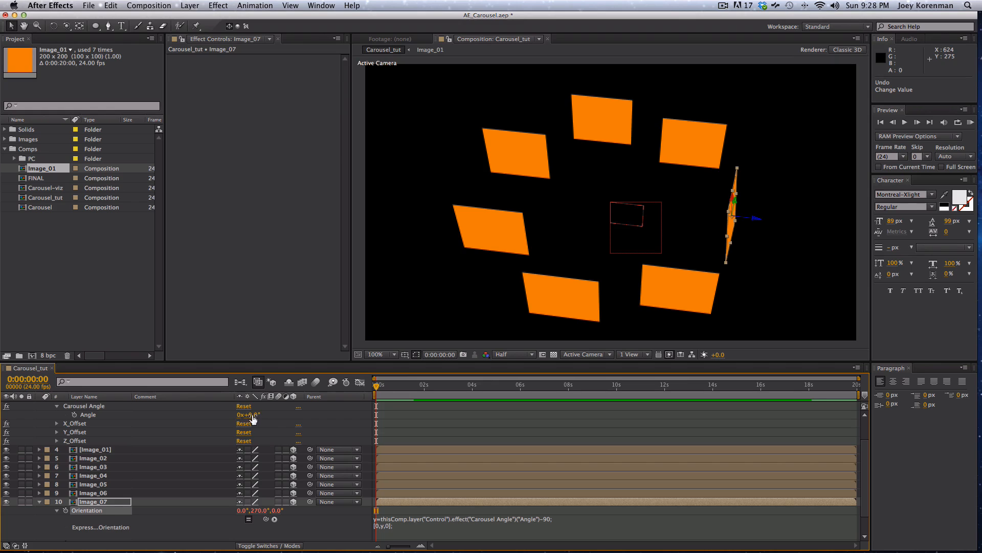
pyautogui.moveTo(252, 418); pyautogui.dragTo(660, 315)
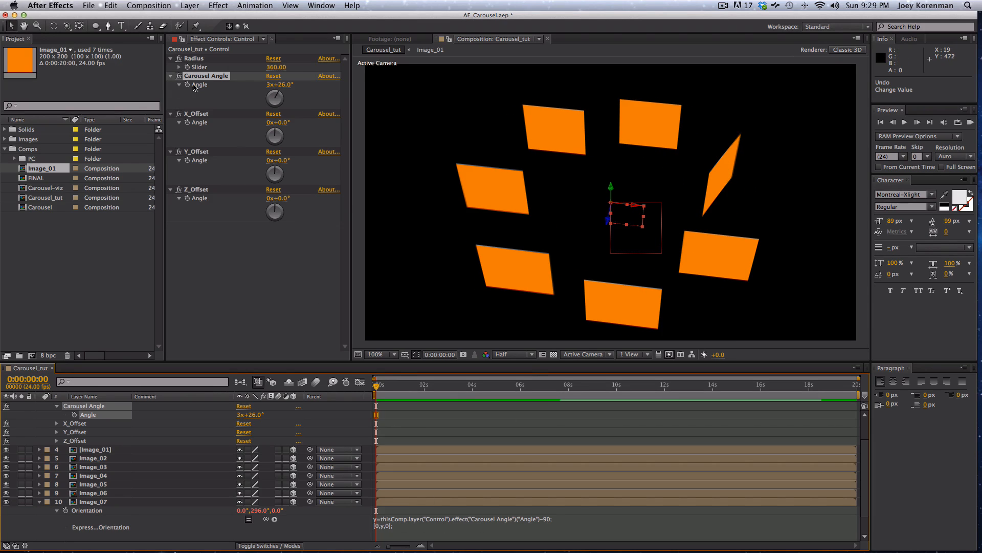
# Negate the Carousel Angle reference in Image_07's Orientation expression and check it by turning the Carousel Angle to 2x+315°
pyautogui.click(402, 524)
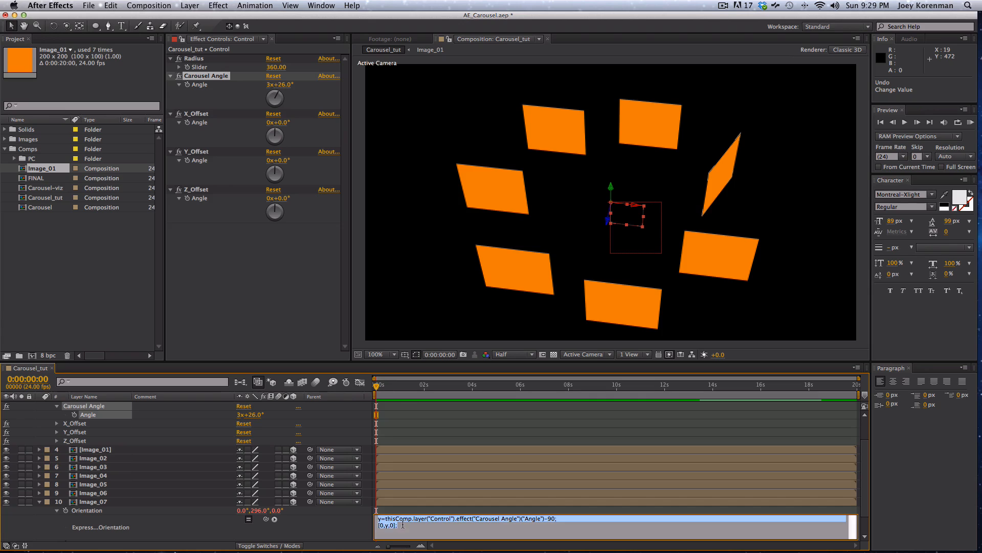
pyautogui.press('KP_Enter')
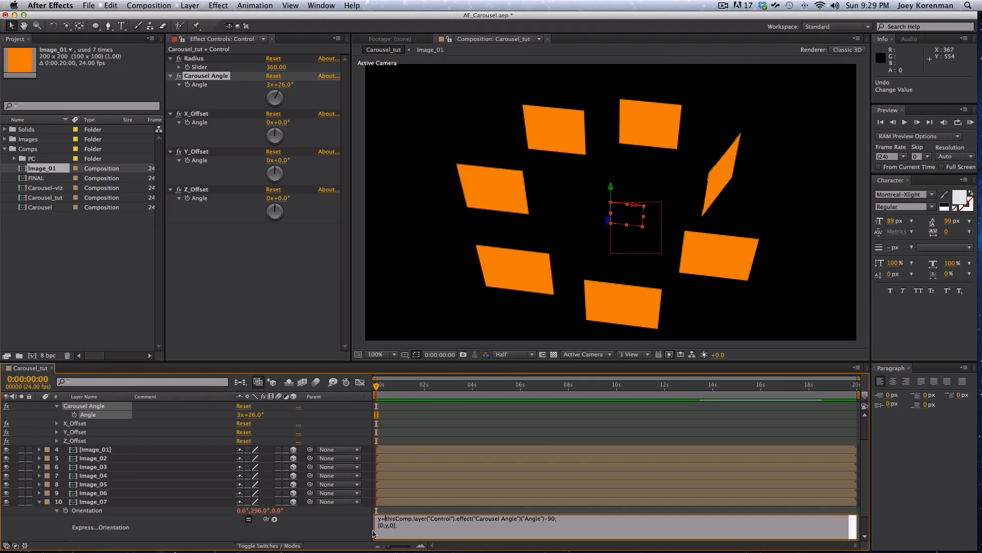
pyautogui.write('-')
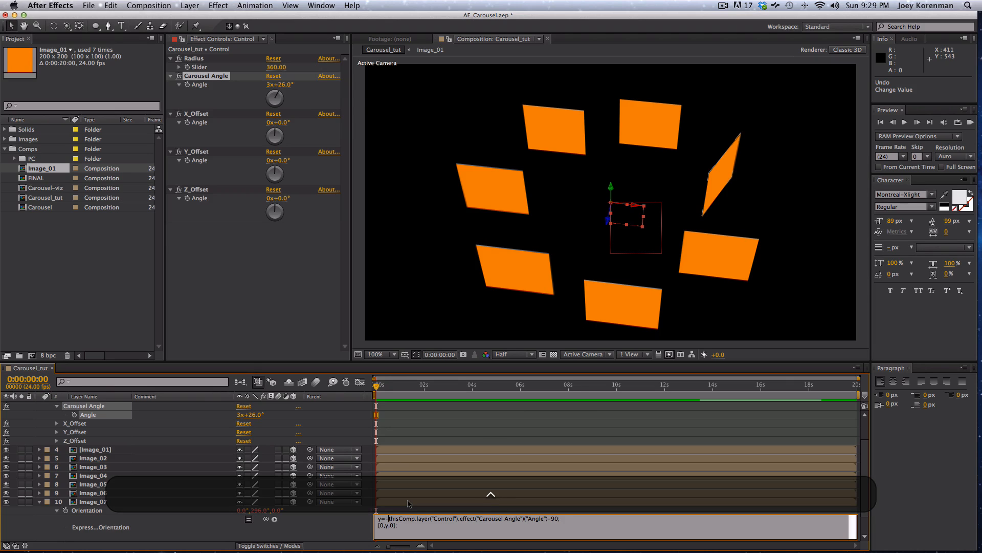
pyautogui.click(410, 503)
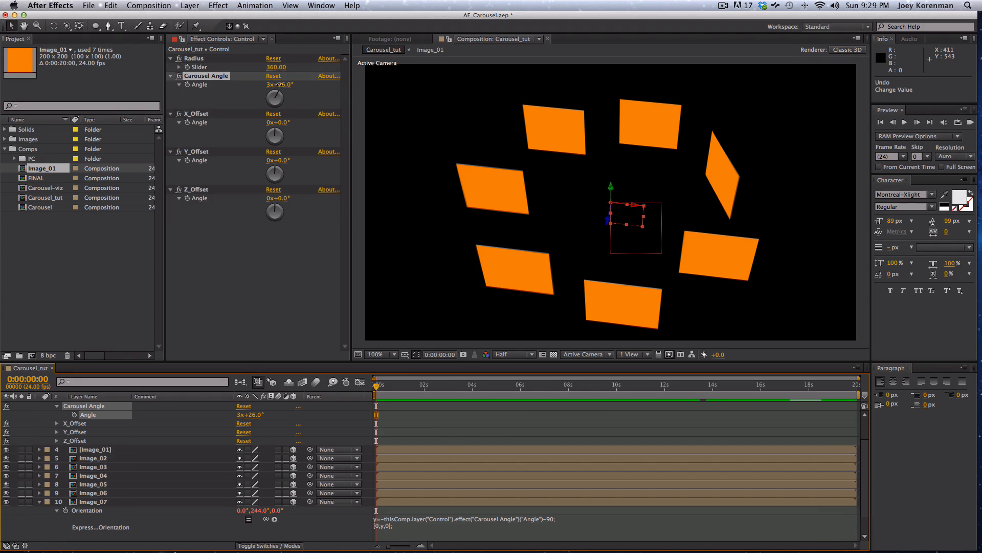
pyautogui.moveTo(279, 84); pyautogui.dragTo(245, 83)
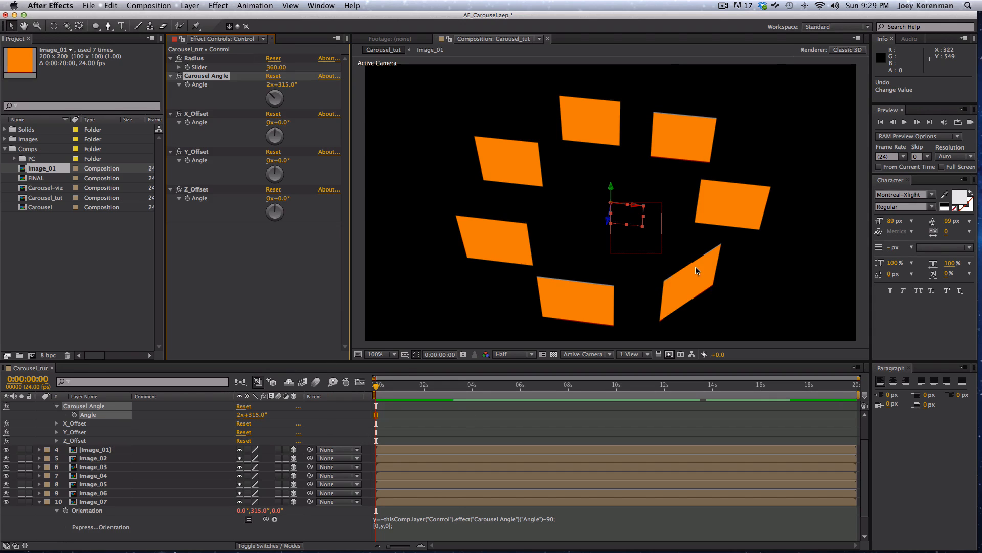
pyautogui.click(273, 328)
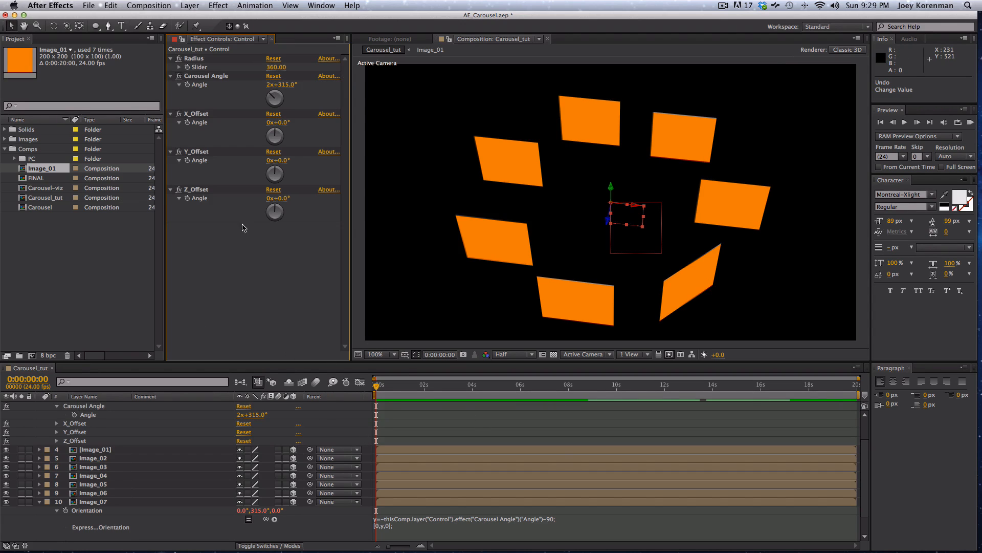
# Add a Checkbox Control effect to the Control layer and name it Face Outward
pyautogui.moveTo(866, 452); pyautogui.dragTo(866, 430)
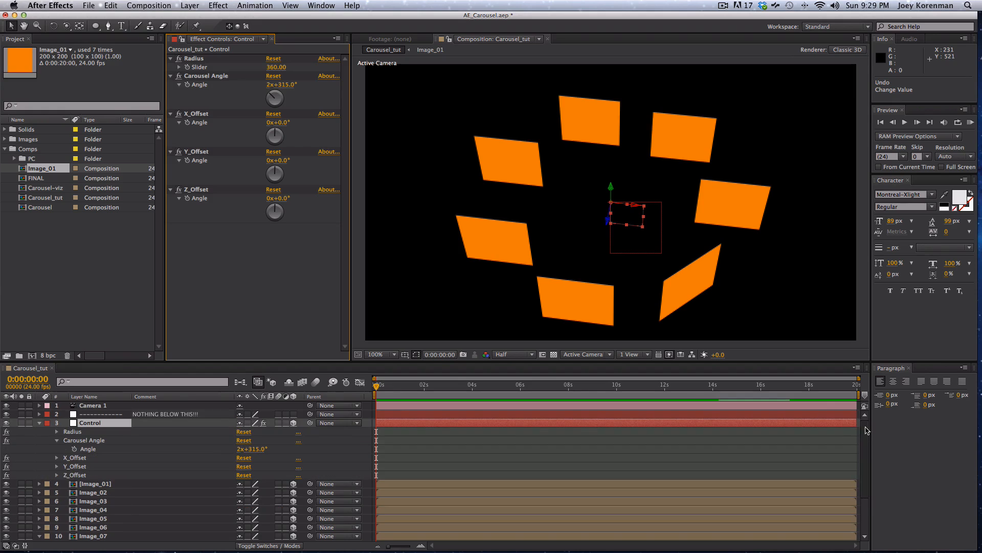
pyautogui.click(99, 425)
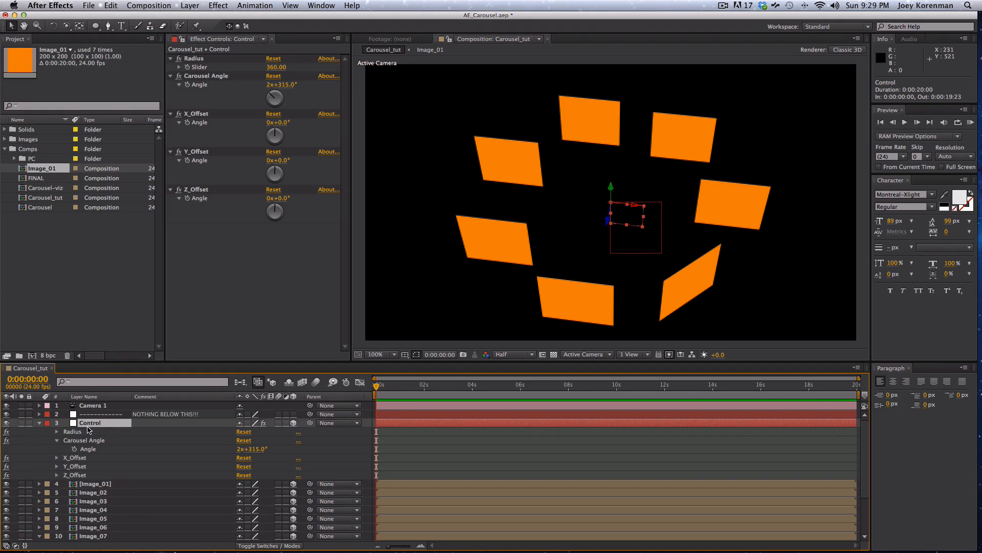
pyautogui.click(219, 5)
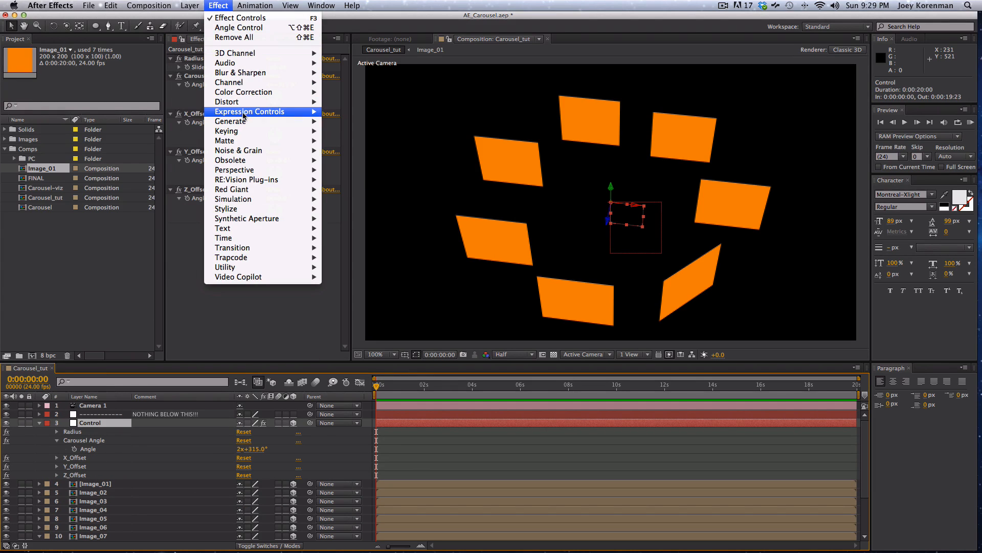
pyautogui.moveTo(252, 113)
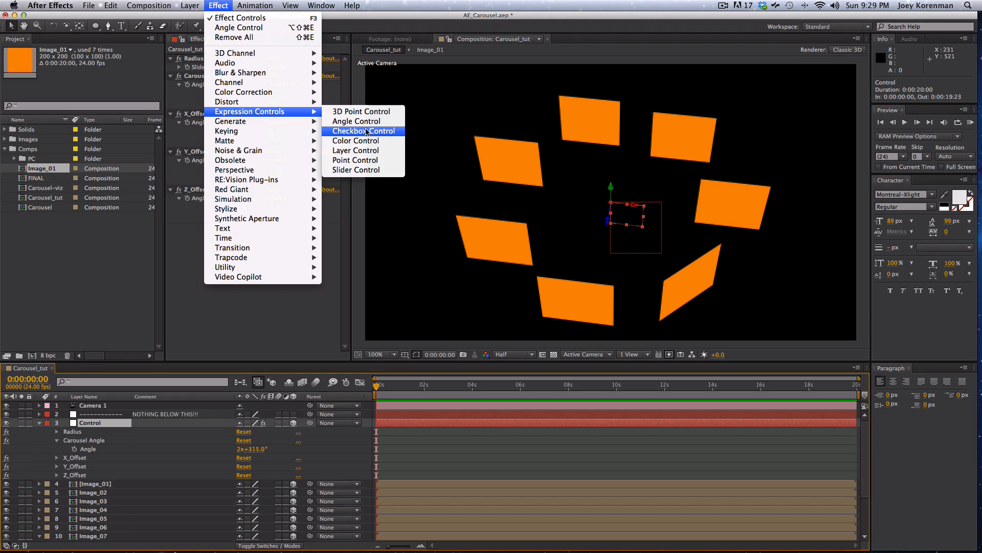
pyautogui.click(365, 131)
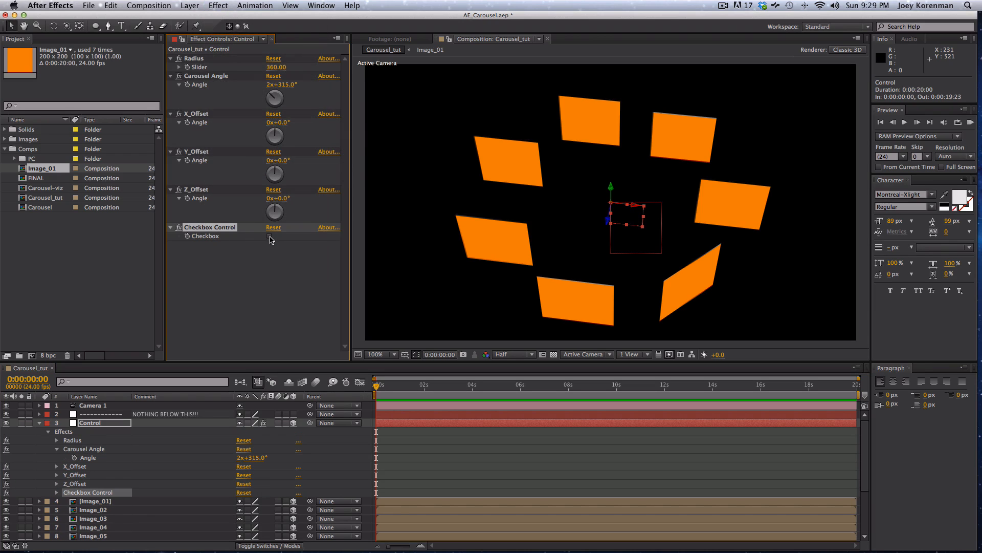
pyautogui.click(270, 238)
pyautogui.press('Return')
pyautogui.write('Face Outward')
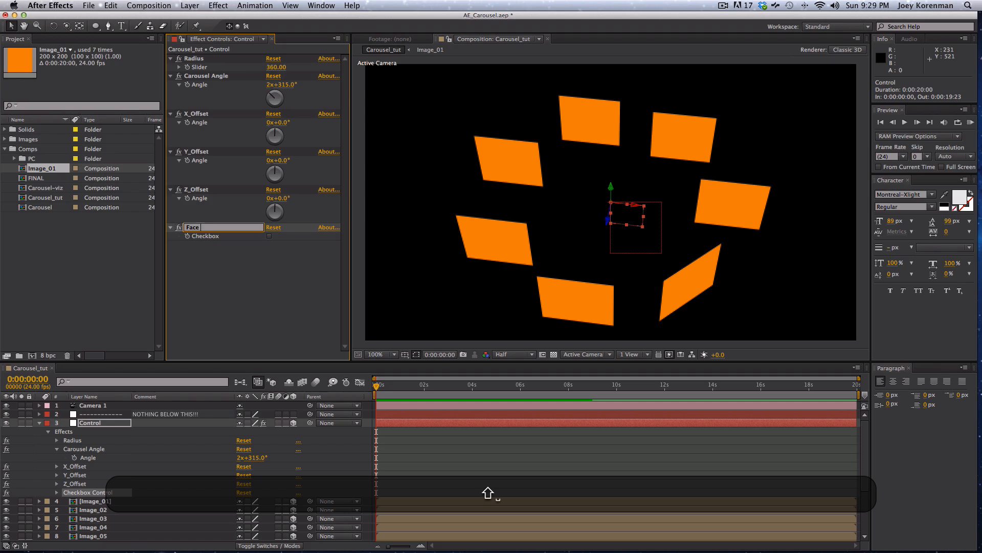
pyautogui.press('Return')
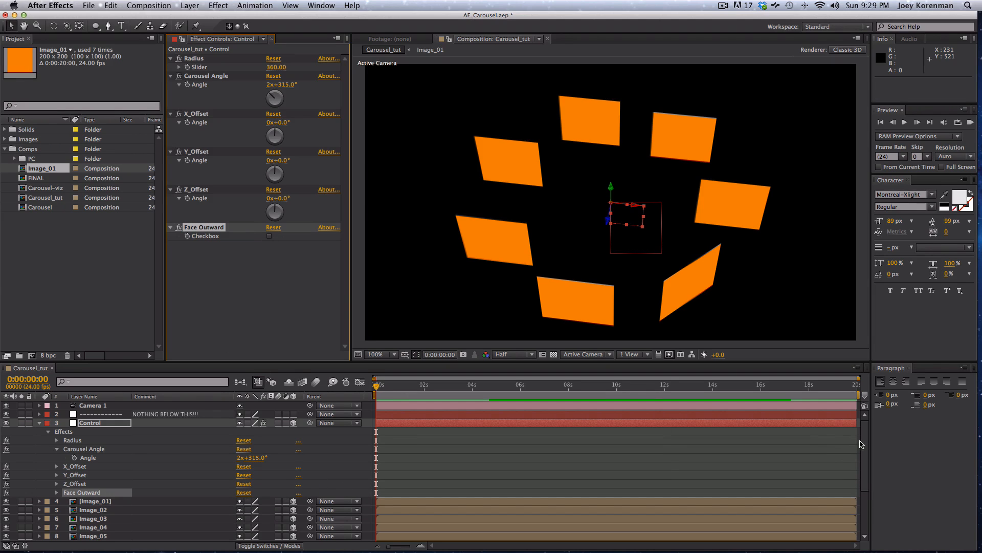
# Insert a line above Image_07's Orientation expression starting if (thisComp.layer("Control").effect("Face Outward")("Checkbox")==1, picking the reference from Control's Face Outward effect
pyautogui.scroll(-5, 862, 445)
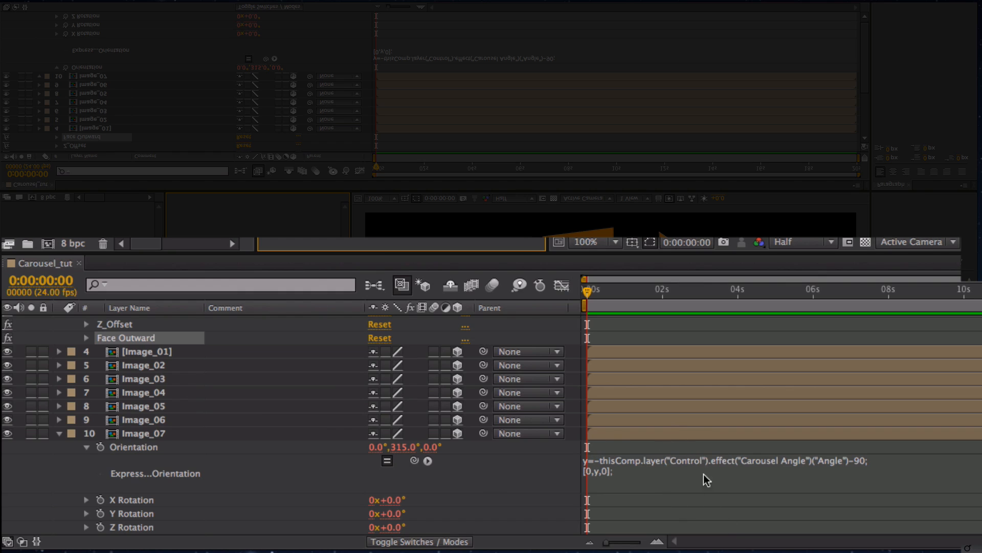
pyautogui.click(651, 480)
pyautogui.click(593, 471)
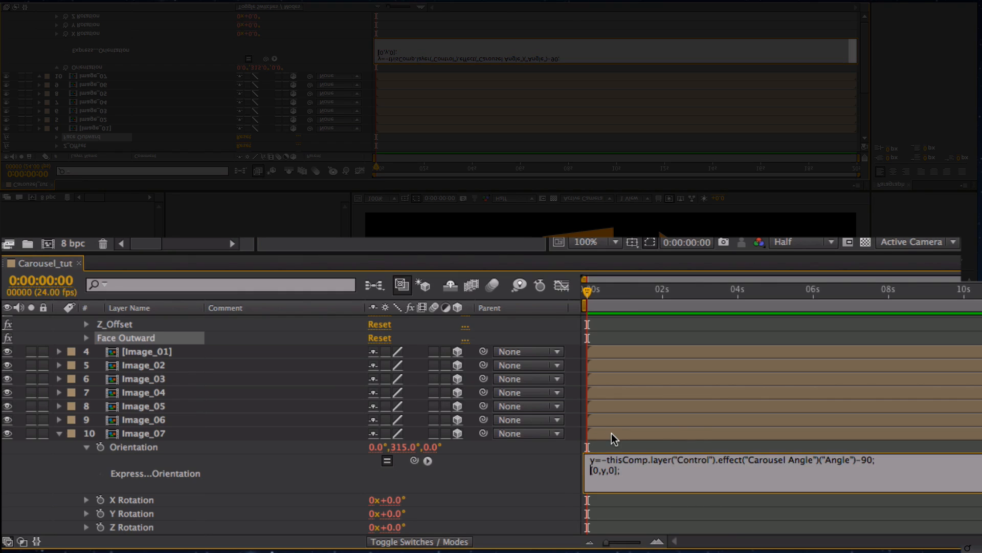
pyautogui.press('Up')
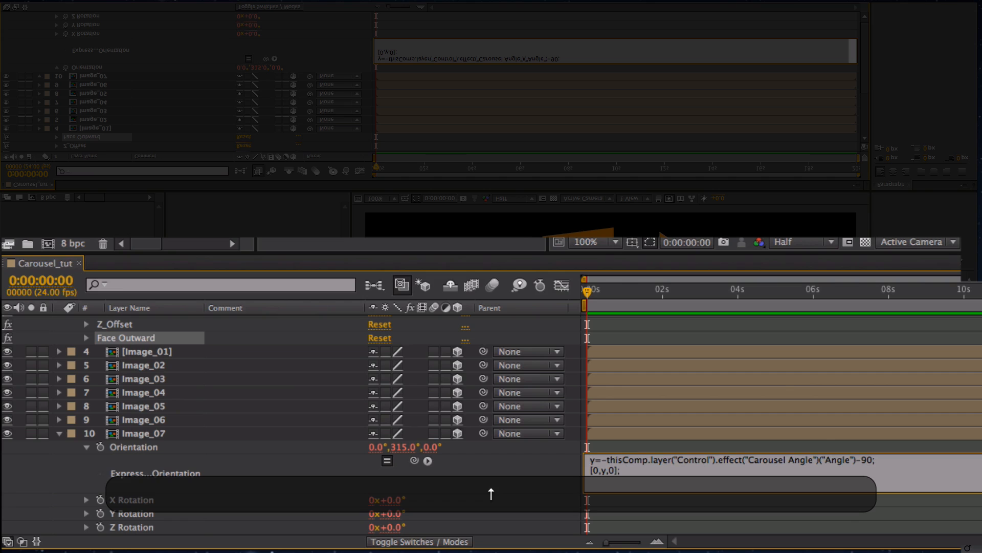
pyautogui.press('Return')
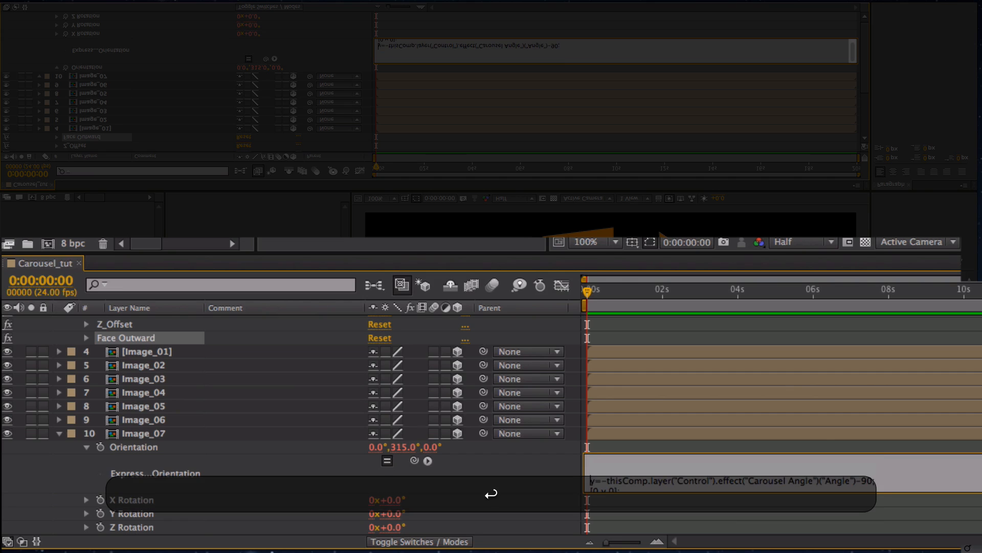
pyautogui.press('Up')
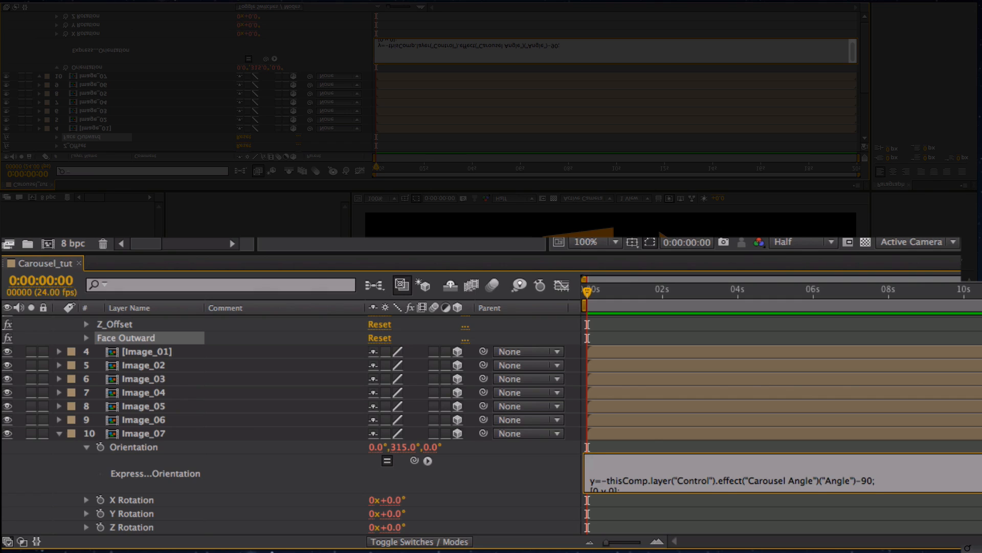
pyautogui.write('if (')
pyautogui.moveTo(415, 460); pyautogui.dragTo(202, 237)
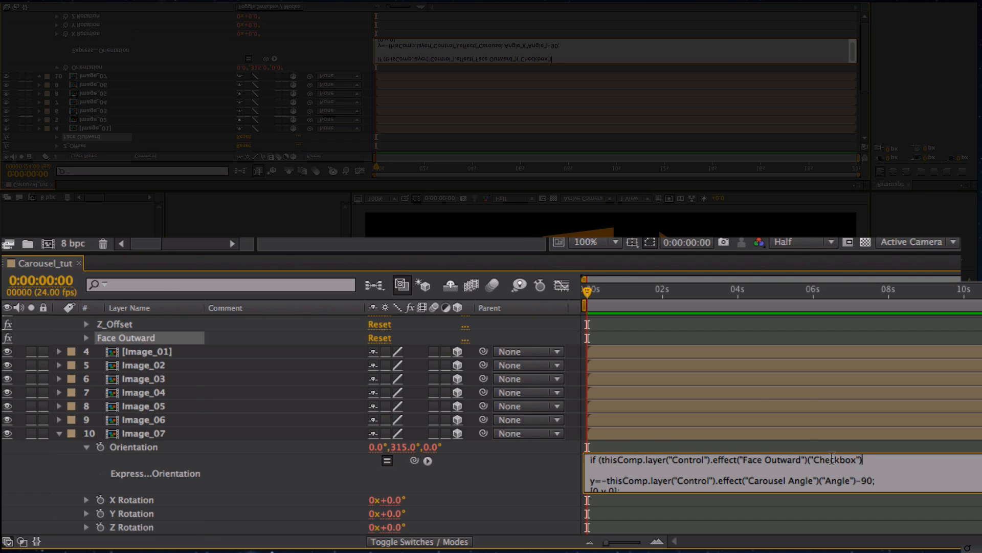
pyautogui.write('==1')
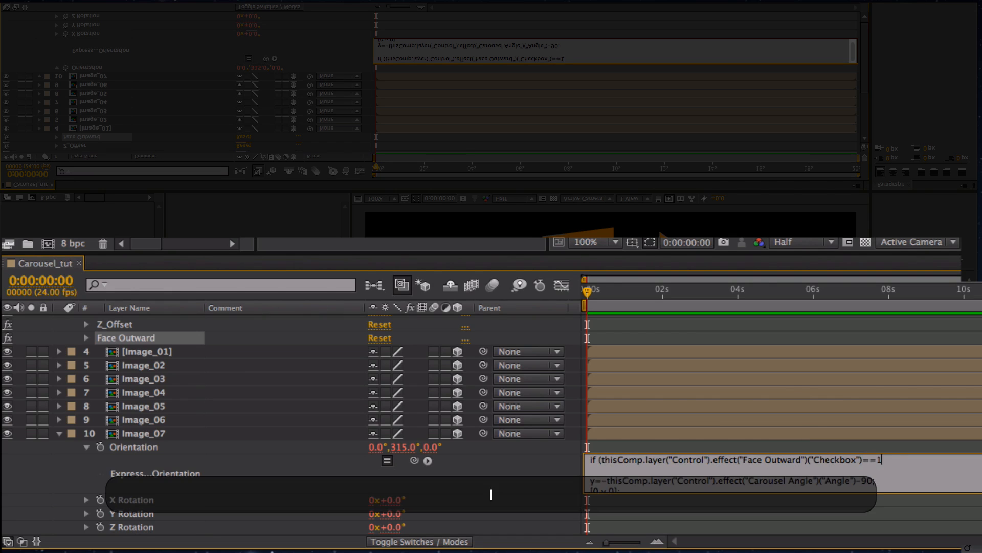
# Rework the end of the Orientation expression's if condition to read ("Checkbox")==1) with the closing parenthesis in place
pyautogui.moveTo(882, 461); pyautogui.dragTo(866, 439)
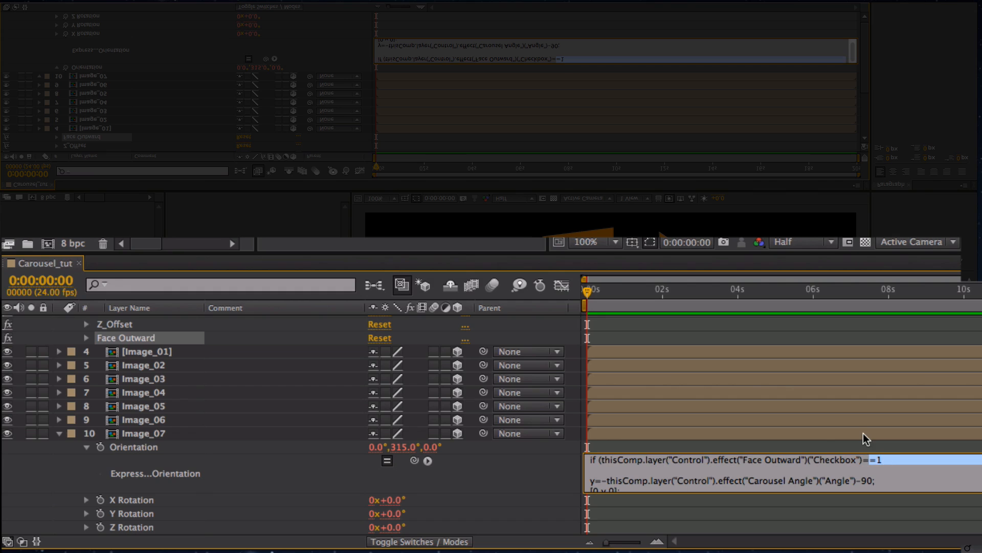
pyautogui.press('BackSpace')
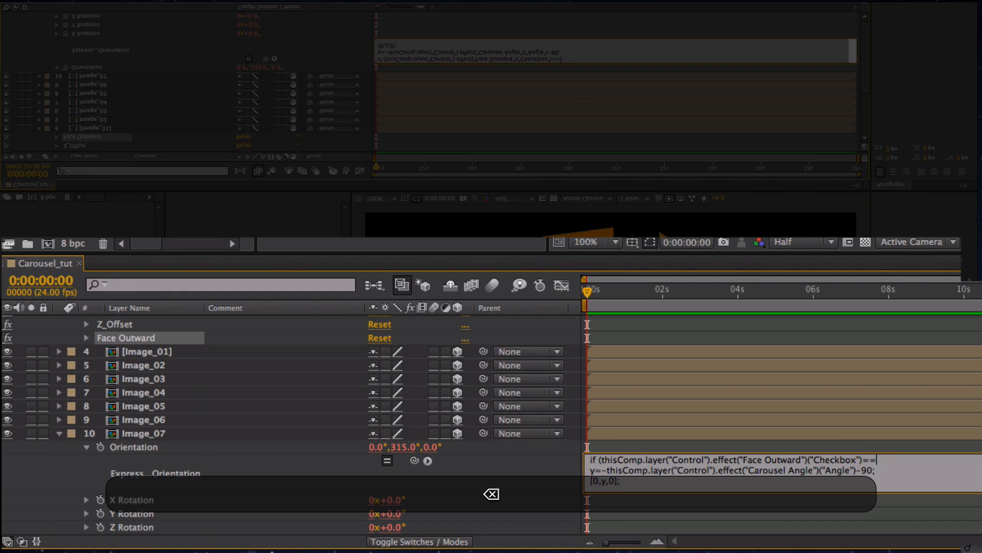
pyautogui.press('Return')
pyautogui.press('Left')
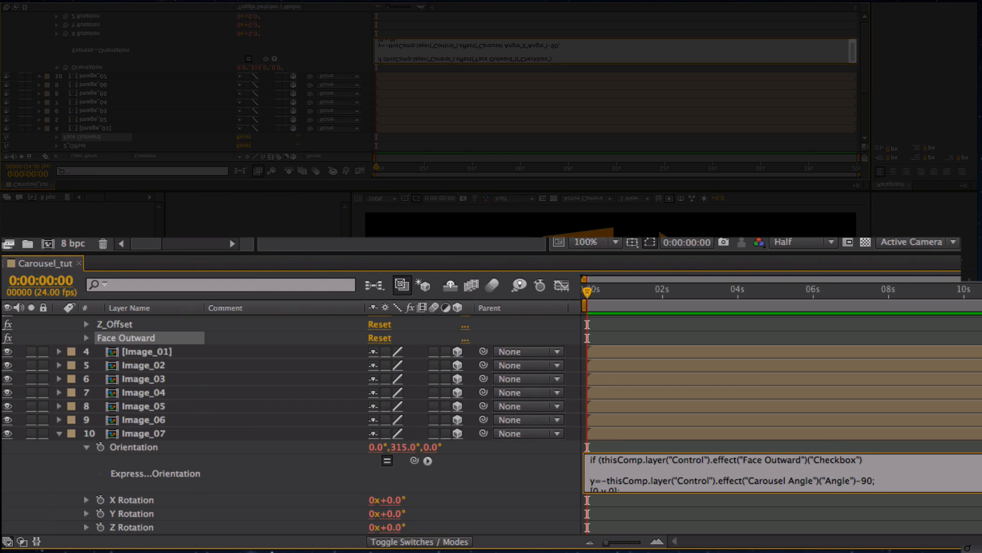
pyautogui.write(')')
pyautogui.doubleClick(863, 463)
pyautogui.press('Right')
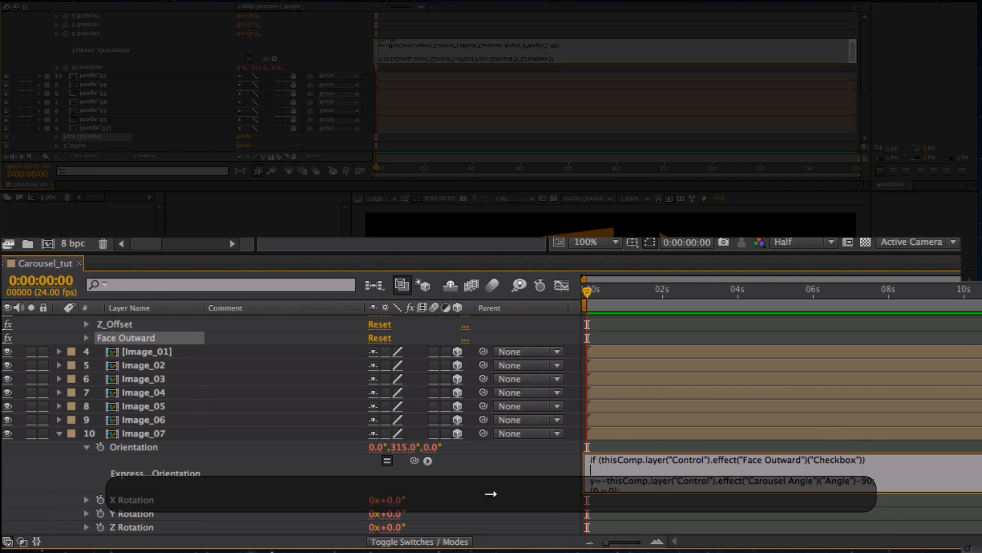
pyautogui.write('==1')
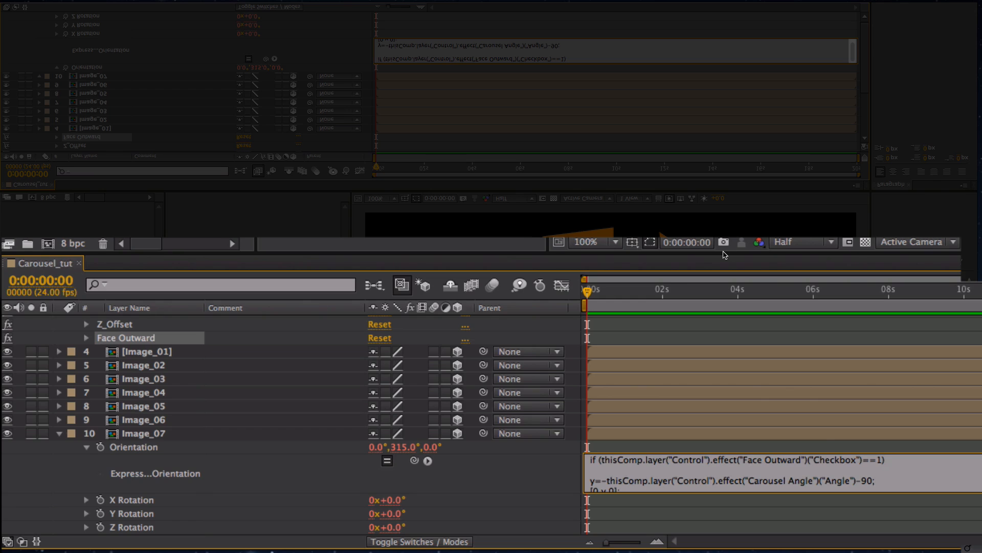
# Open the if block with {, enlarge the expression field, and remove the blank lines above the y and [0,y,0] lines
pyautogui.write('{')
pyautogui.press('Return')
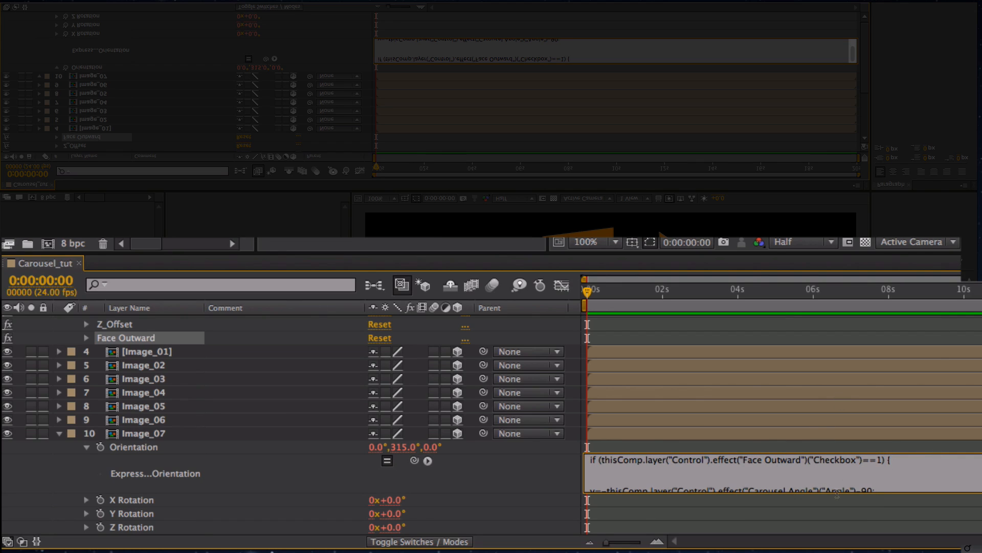
pyautogui.moveTo(789, 493); pyautogui.dragTo(789, 551)
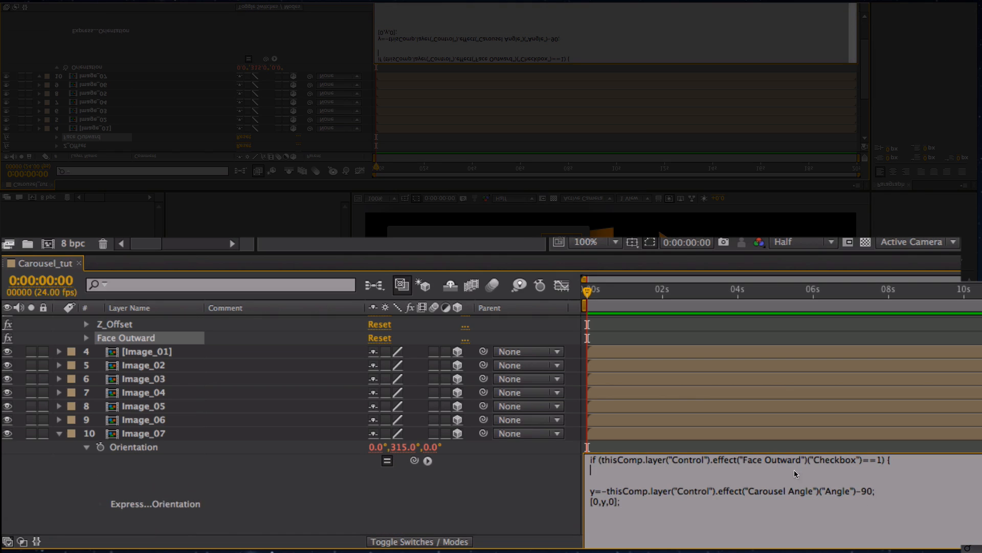
pyautogui.press('Return')
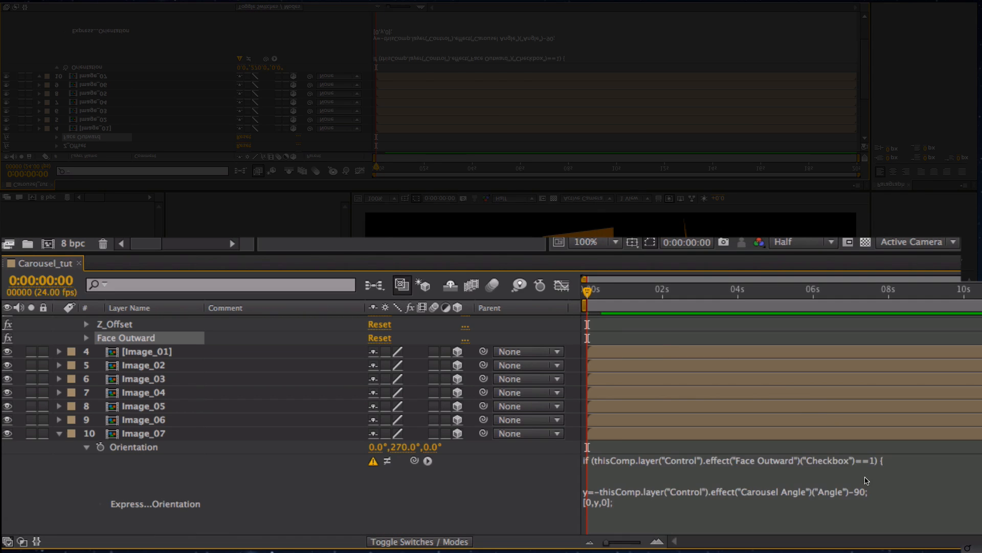
pyautogui.scroll(-4, 866, 477)
pyautogui.click(912, 416)
pyautogui.click(912, 416)
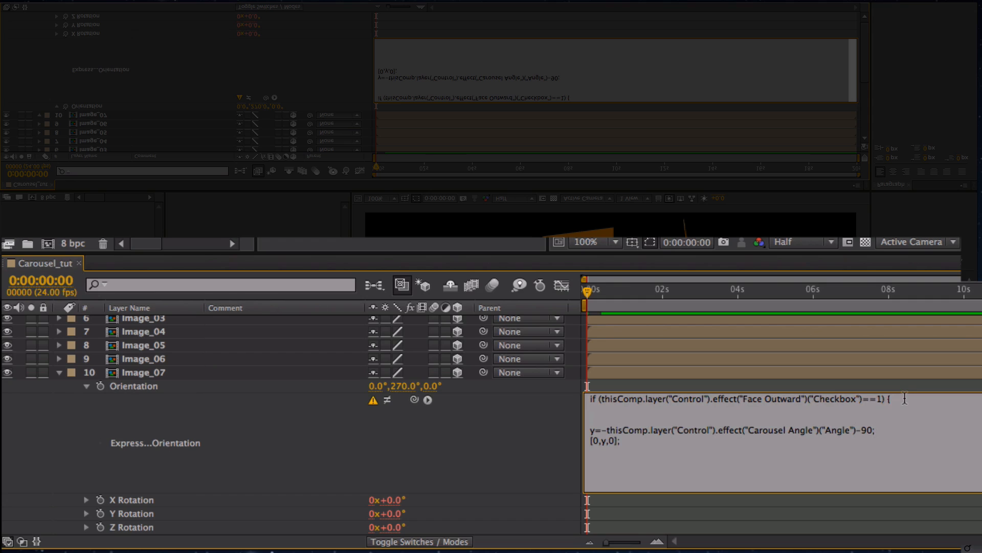
pyautogui.moveTo(589, 432); pyautogui.dragTo(641, 441)
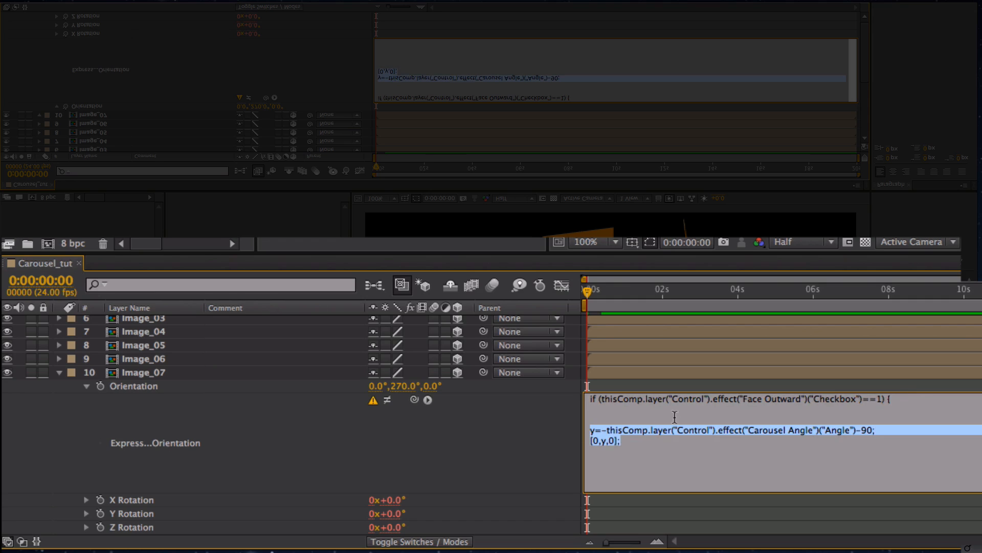
pyautogui.click(675, 417)
pyautogui.press('BackSpace')
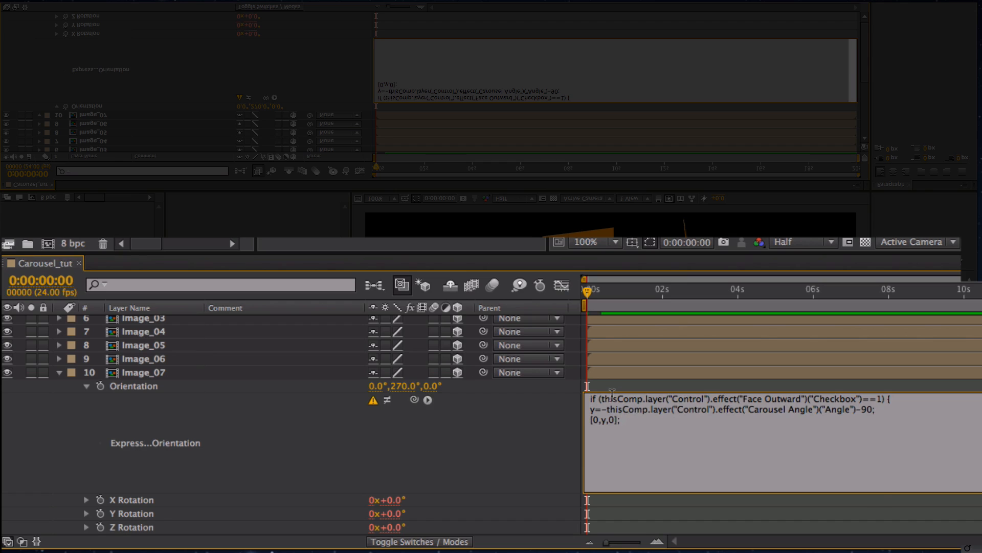
# Complete Image_07's Orientation expression with an else branch returning [0,0,0], and test it by toggling Face Outward, leaving it off
pyautogui.press('Return')
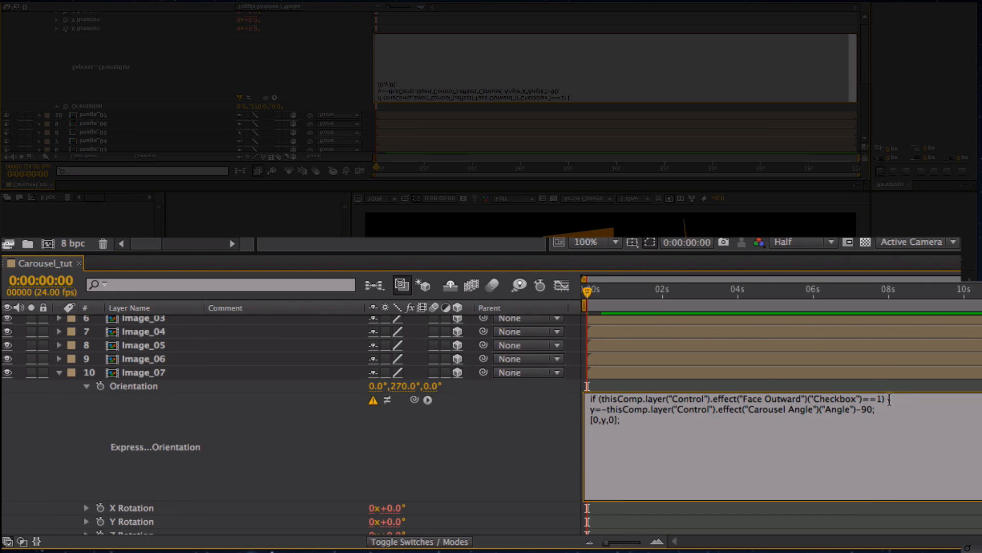
pyautogui.write('}')
pyautogui.write('else')
pyautogui.write('{')
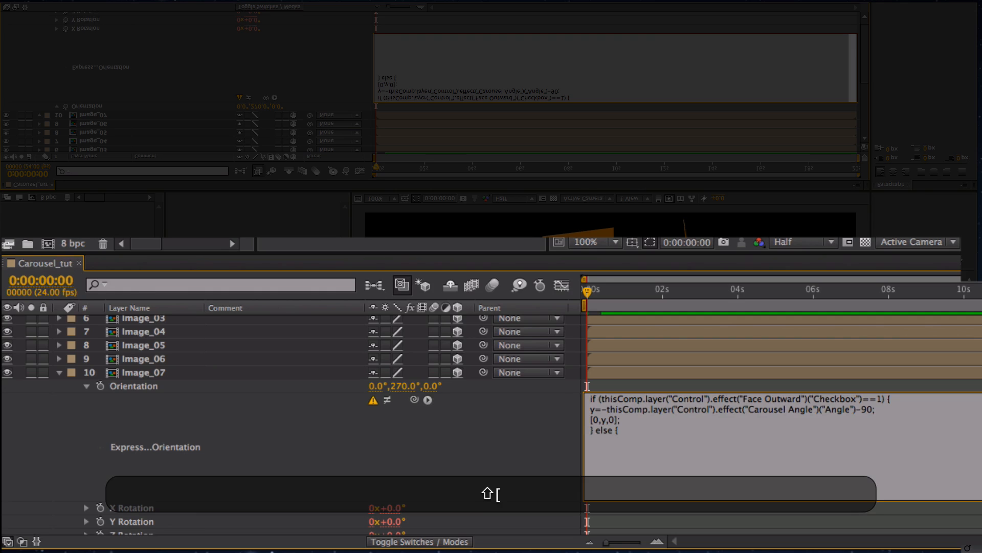
pyautogui.press('Return')
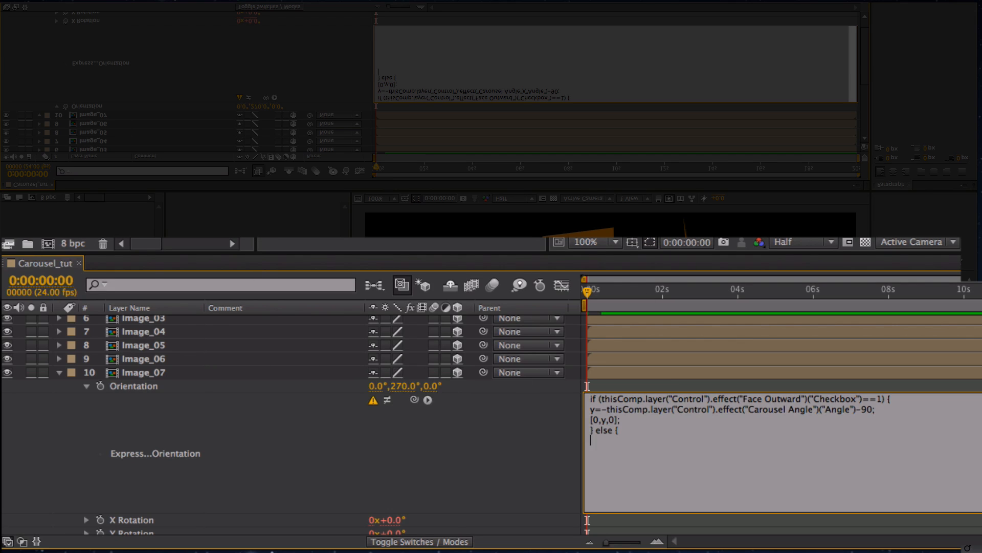
pyautogui.write('[0')
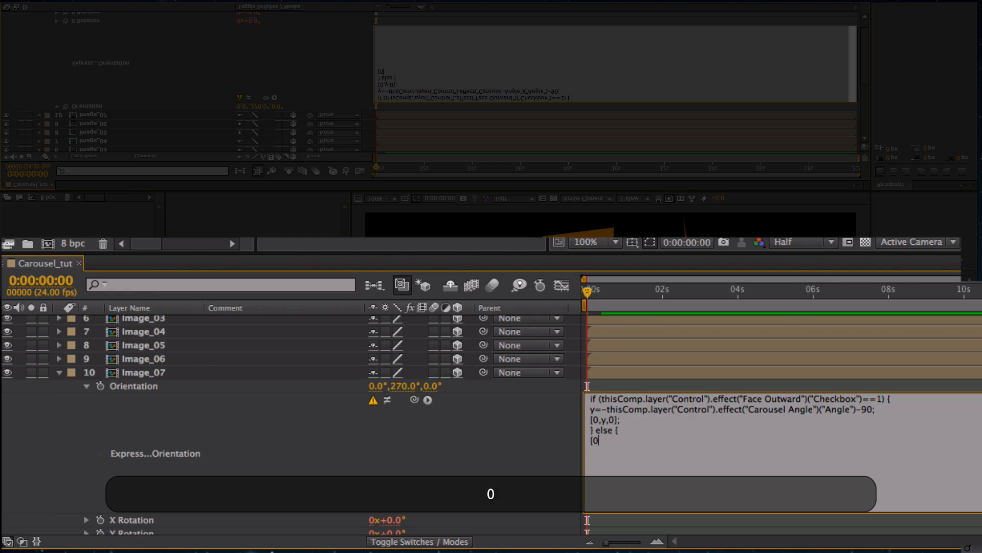
pyautogui.write(',0,0];')
pyautogui.press('Return')
pyautogui.write('}')
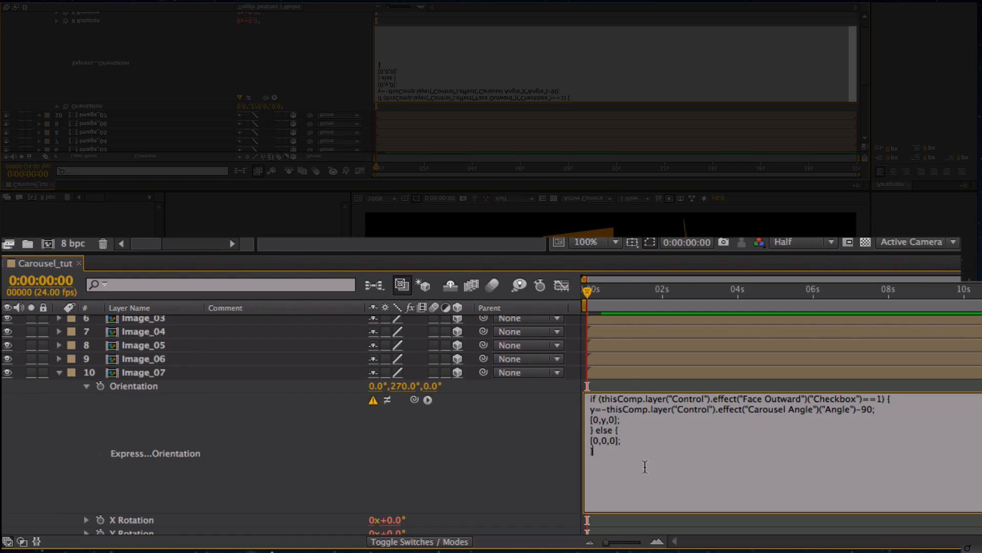
pyautogui.press('KP_Enter')
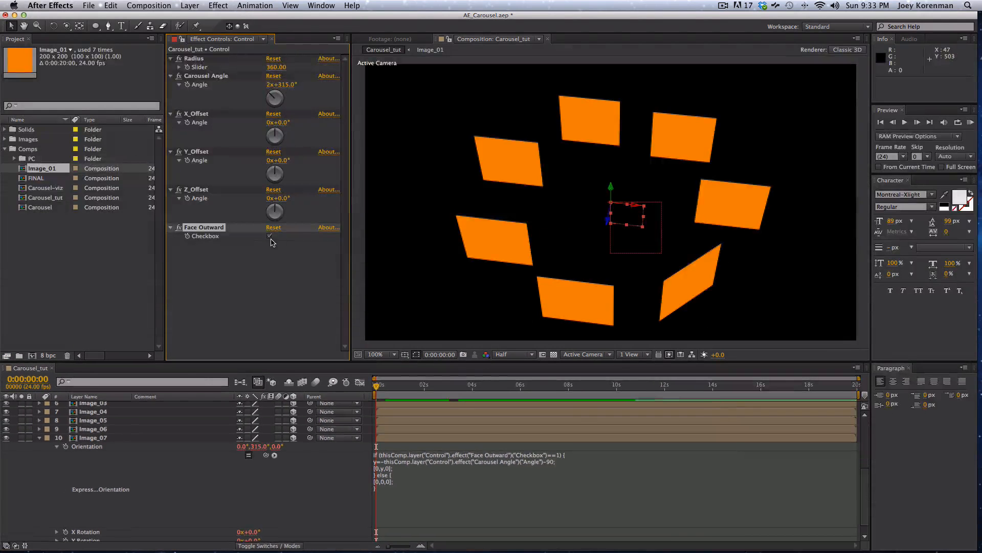
pyautogui.click(269, 236)
pyautogui.click(270, 236)
# Copy only the expression from Image_07's Orientation, with nothing else selected, and collapse the layer's properties
pyautogui.click(57, 447)
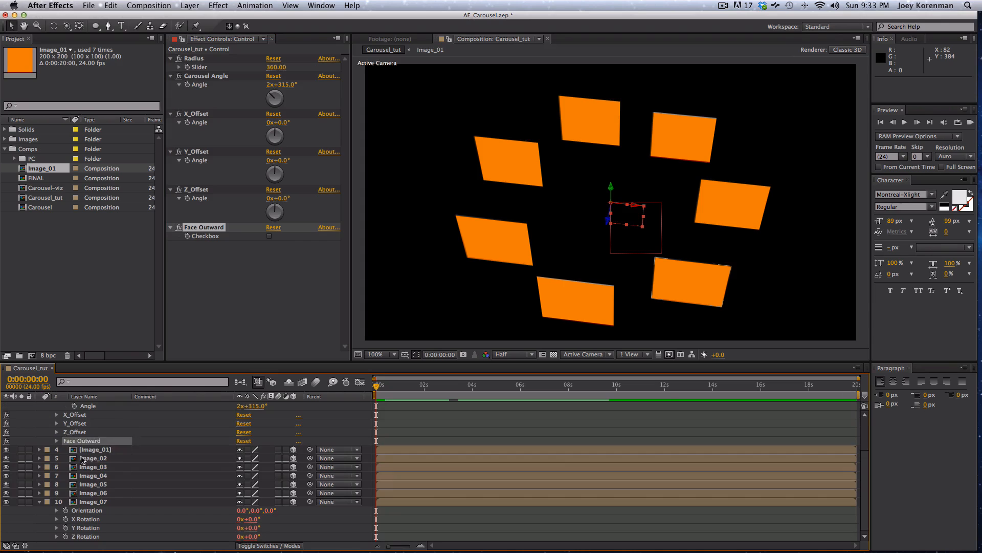
pyautogui.press('super+shift+a')
pyautogui.click(86, 509)
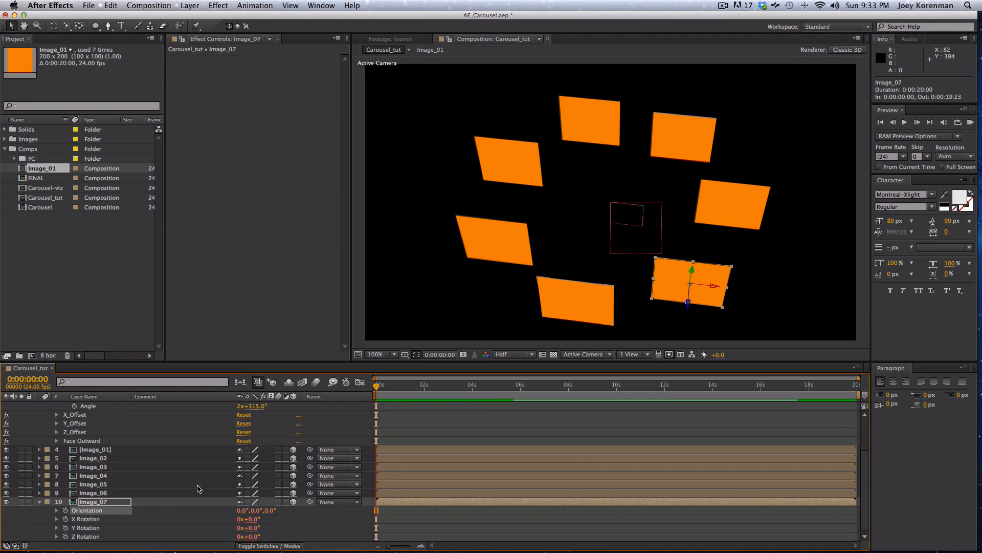
pyautogui.click(126, 4)
pyautogui.moveTo(111, 5)
pyautogui.click(139, 68)
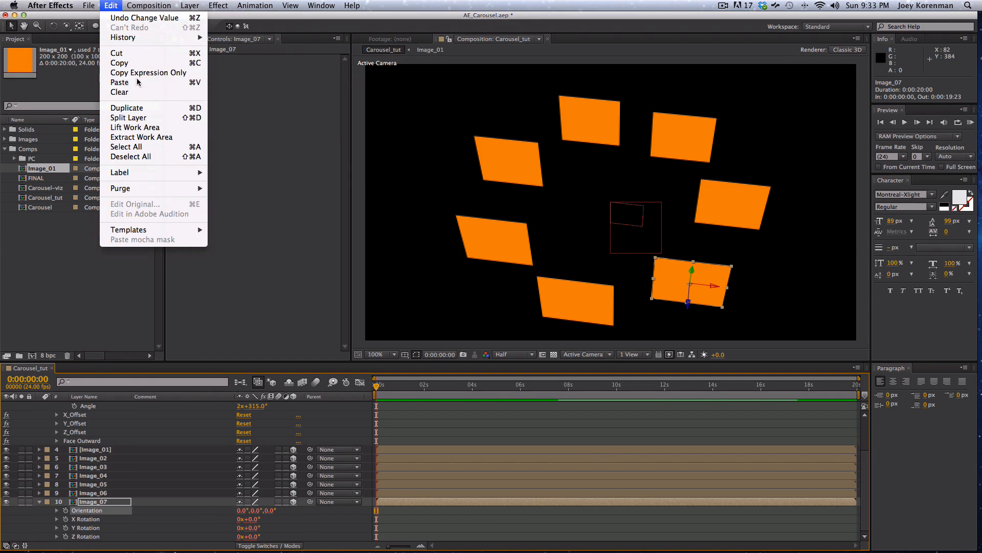
pyautogui.click(40, 501)
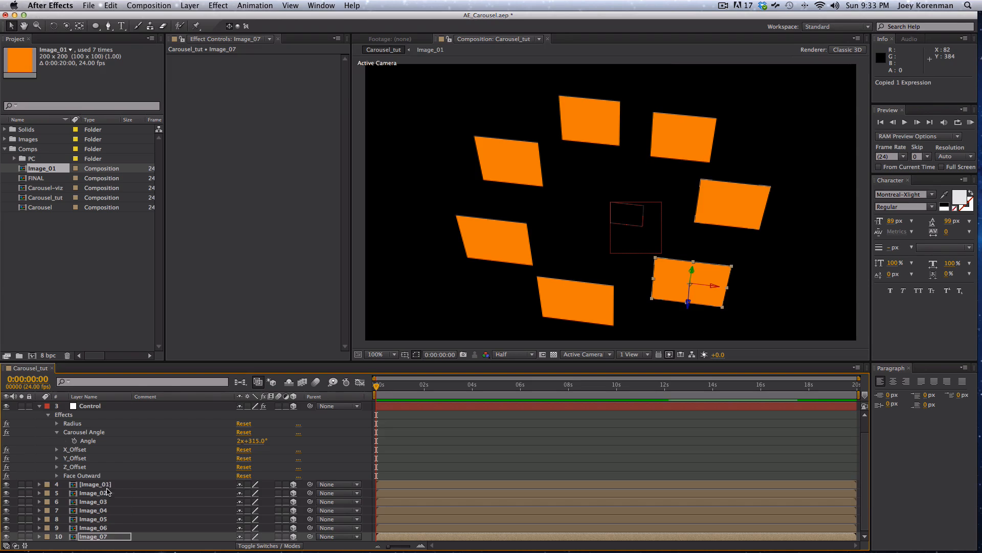
# Paste the copied Orientation expression onto layers Image_01 through Image_06, and clear the selection
pyautogui.click(108, 484)
pyautogui.keyDown('shift'); pyautogui.click(110, 528); pyautogui.keyUp('shift')
pyautogui.press('super+shift+a')
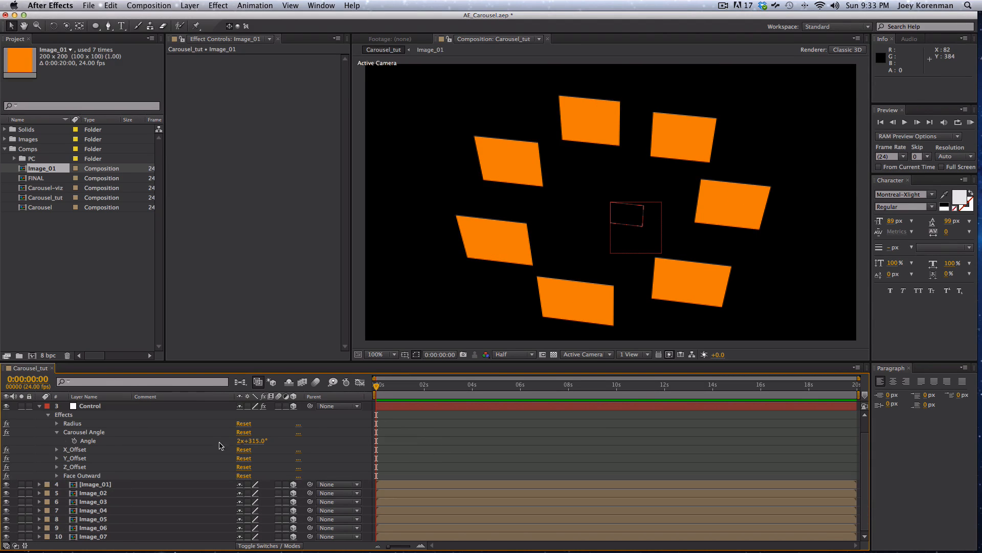
# Turn on Face Outward, test the carousel's rotation, leaving Carousel Angle at 2x+277.0°, and collapse the Control layer
pyautogui.moveTo(253, 441); pyautogui.dragTo(270, 265)
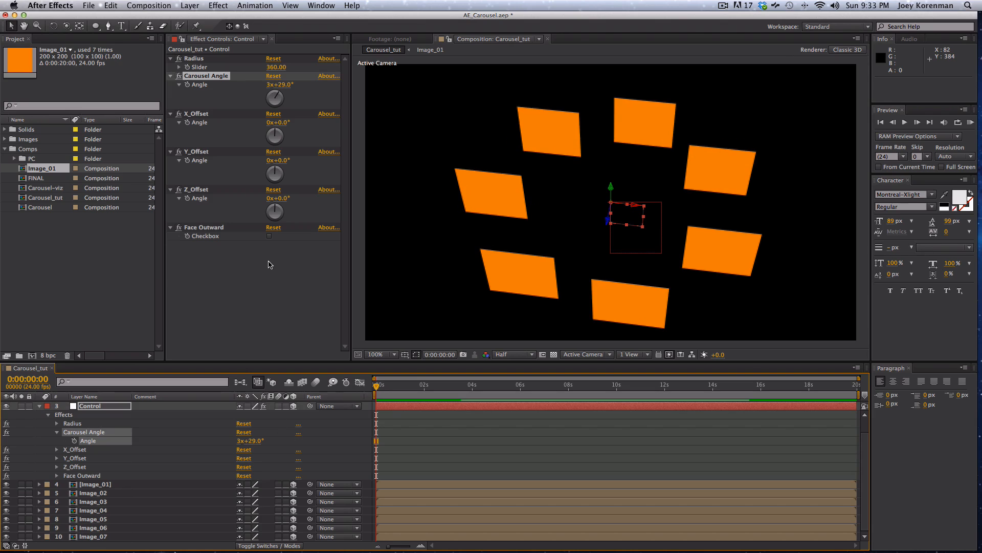
pyautogui.click(269, 236)
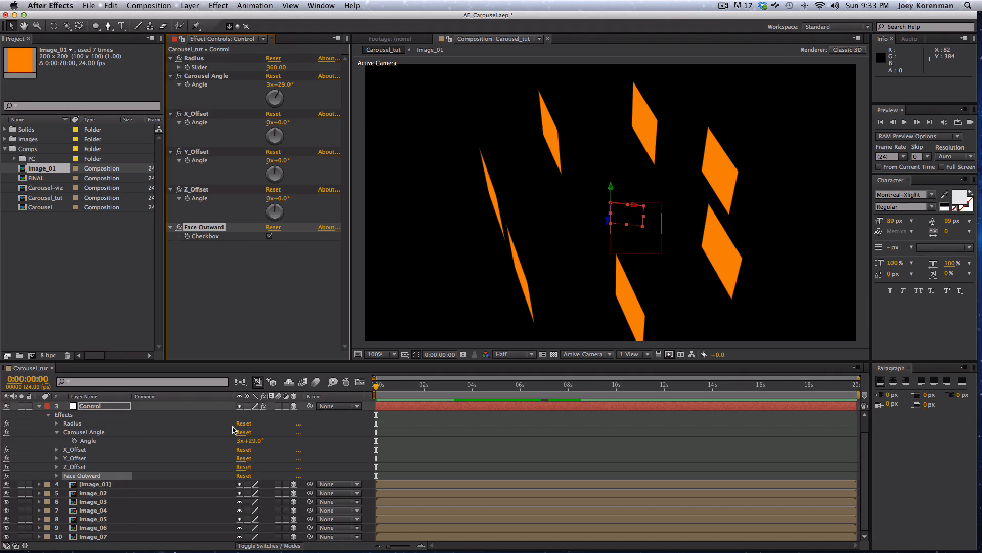
pyautogui.moveTo(249, 440); pyautogui.dragTo(179, 401)
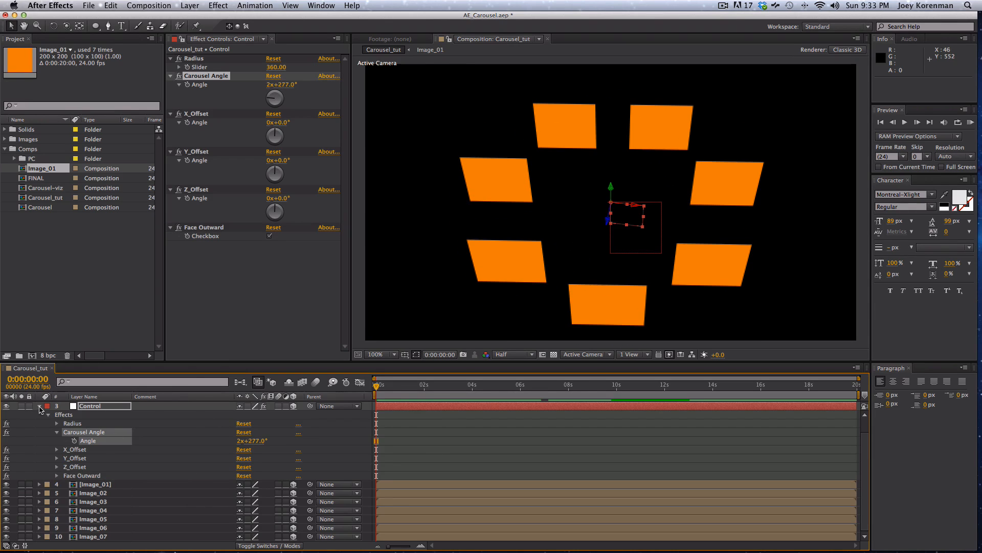
pyautogui.click(39, 406)
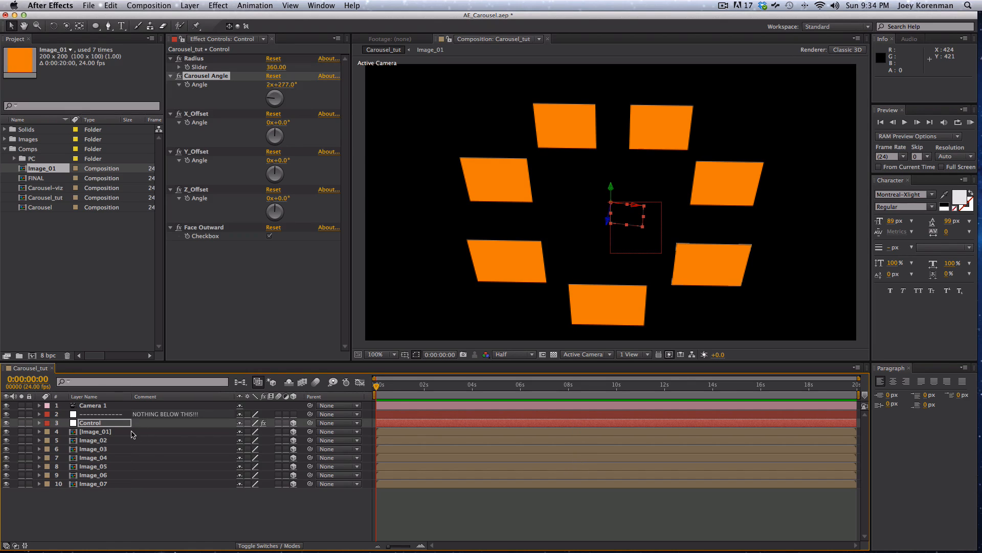
# Reveal the Position and Orientation expressions of the Image_01 layer
pyautogui.click(232, 509)
pyautogui.click(138, 433)
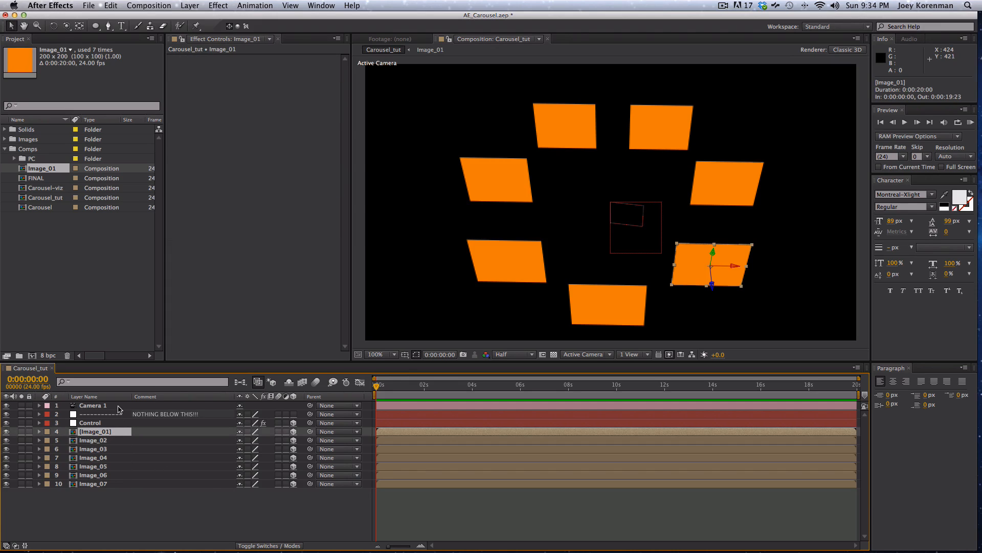
pyautogui.press('p')
pyautogui.press('u')
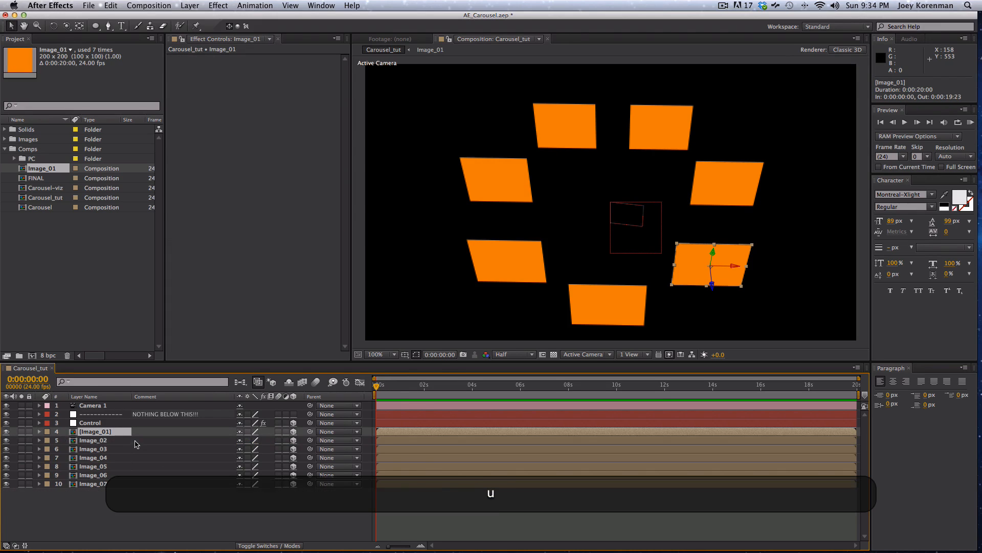
pyautogui.press('u')
pyautogui.moveTo(864, 444)
pyautogui.mouseDown()
pyautogui.moveTo(870, 501)
pyautogui.moveTo(863, 455)
pyautogui.mouseUp()
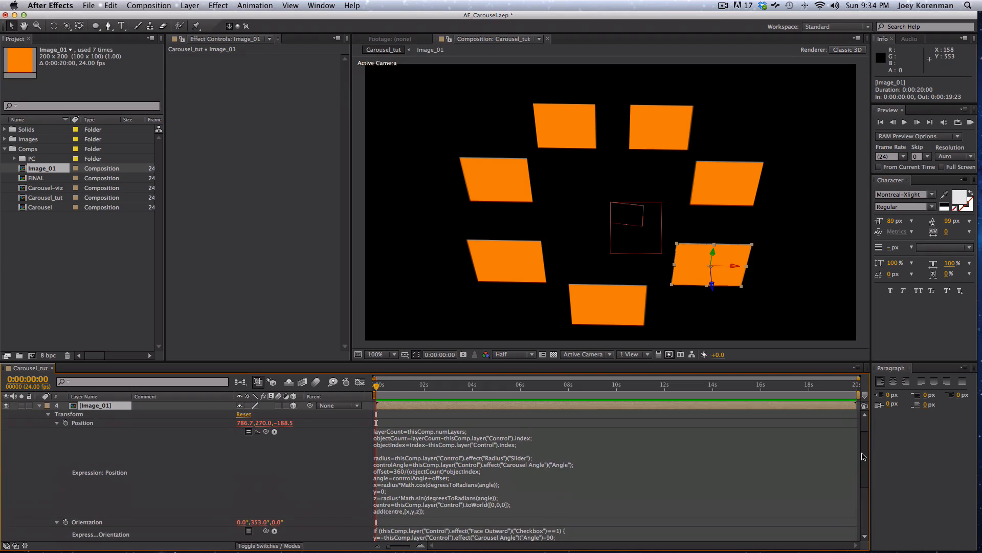
# Copy the lines from layerCount=thisComp.numLayers; through angle=controlAngle+offset; out of Image_01's Position expression
pyautogui.click(381, 439)
pyautogui.doubleClick(379, 439)
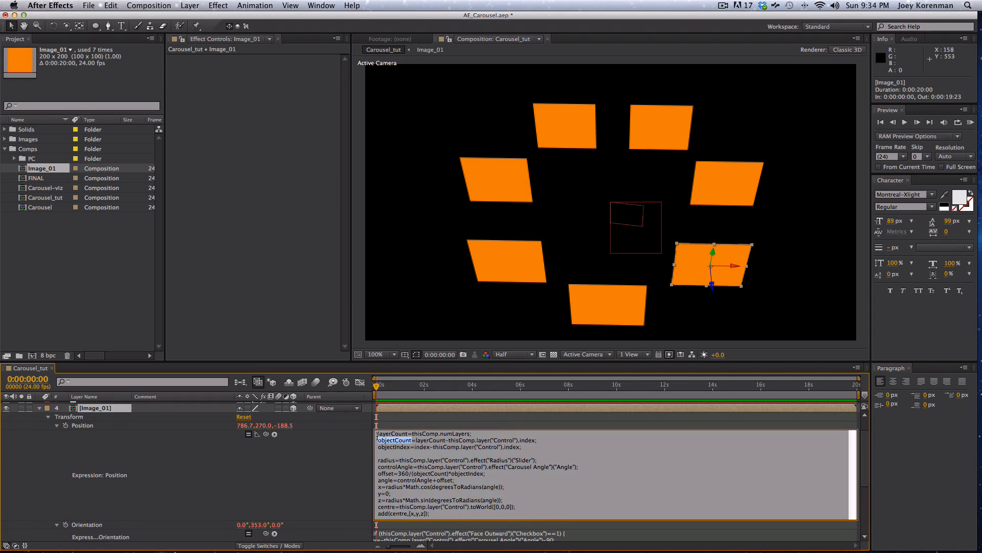
pyautogui.moveTo(379, 434); pyautogui.dragTo(521, 447)
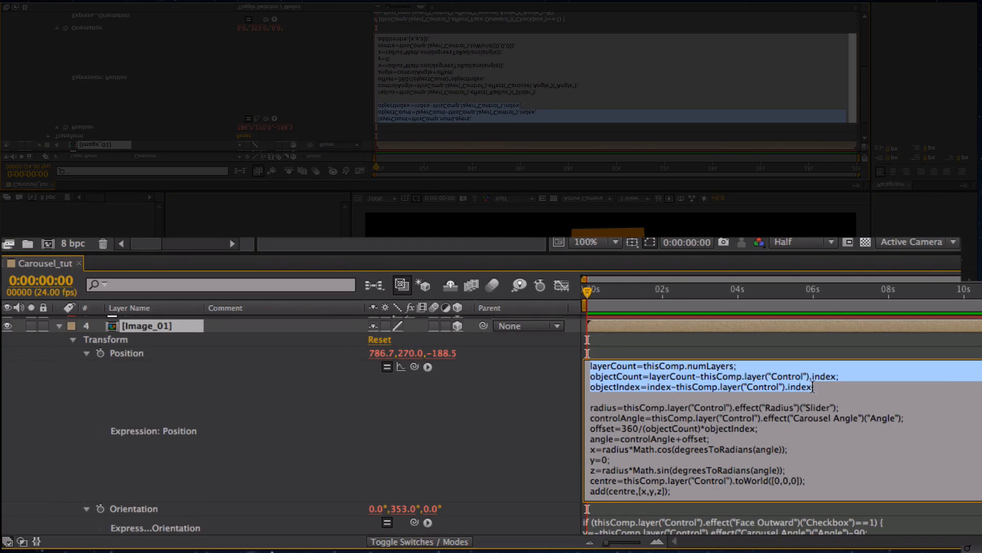
pyautogui.moveTo(813, 387); pyautogui.dragTo(892, 427)
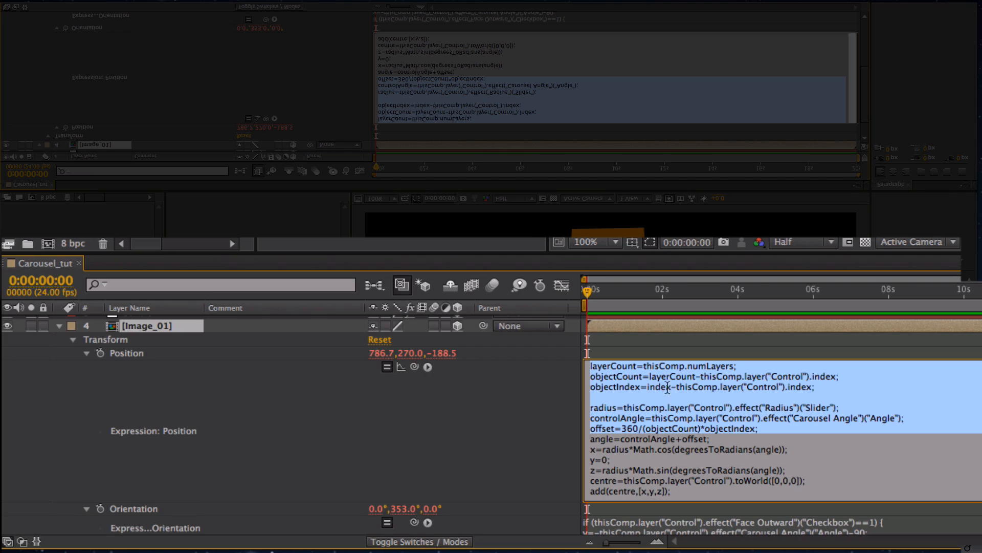
pyautogui.keyDown('shift'); pyautogui.click(724, 437); pyautogui.keyUp('shift')
pyautogui.press('super+c')
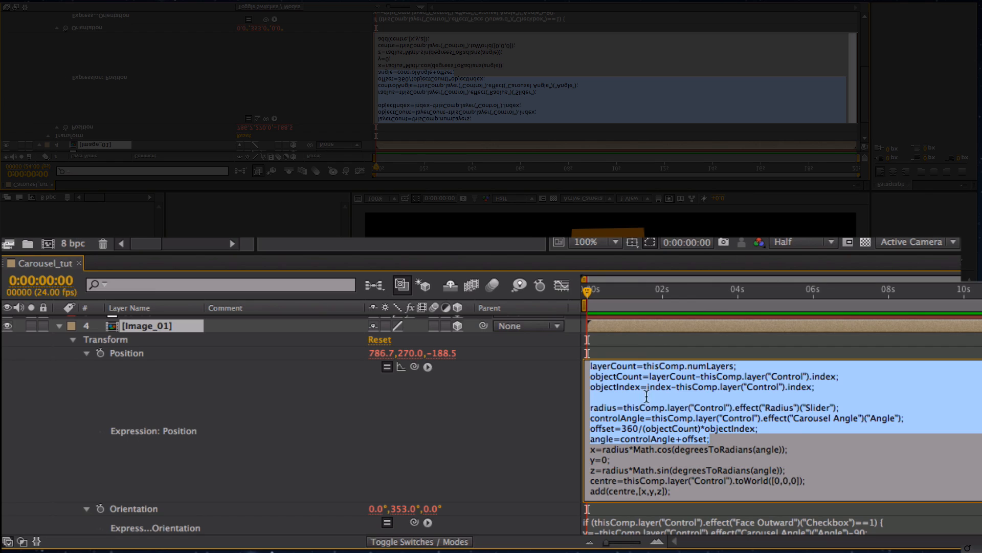
pyautogui.moveTo(592, 364); pyautogui.dragTo(732, 439)
pyautogui.press('super+c')
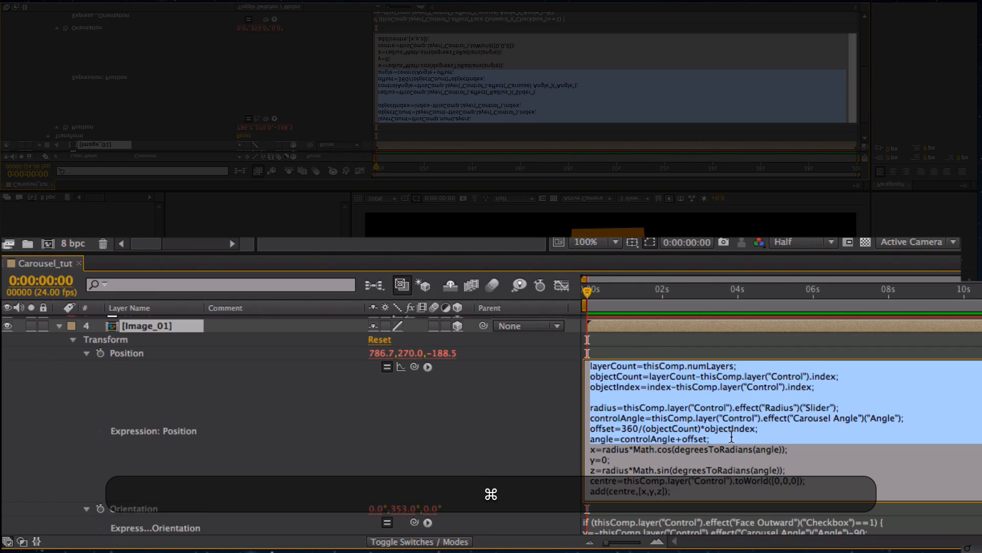
# Show Image_01's rotation properties and paste the copied lines above the if statement in its Orientation expression
pyautogui.click(86, 353)
pyautogui.click(73, 339)
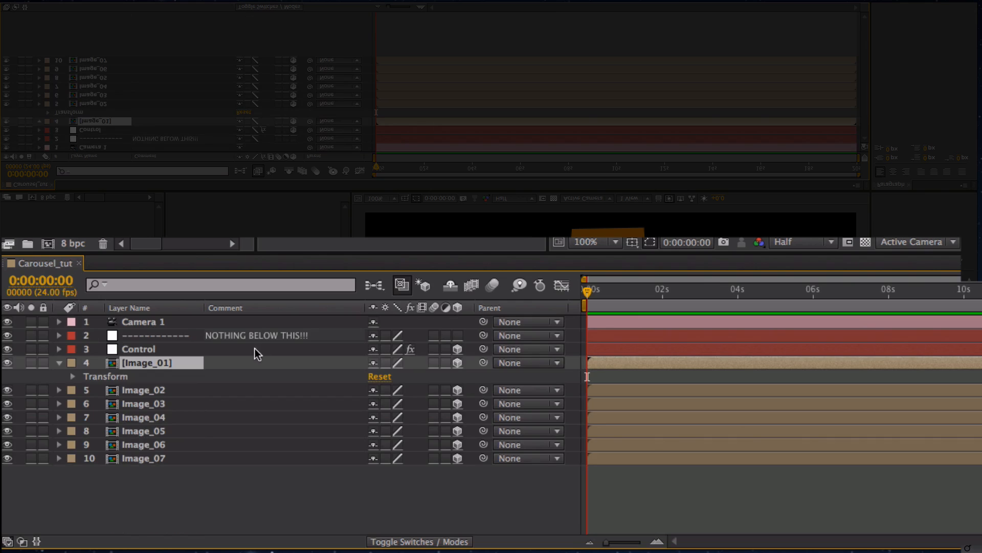
pyautogui.press('r')
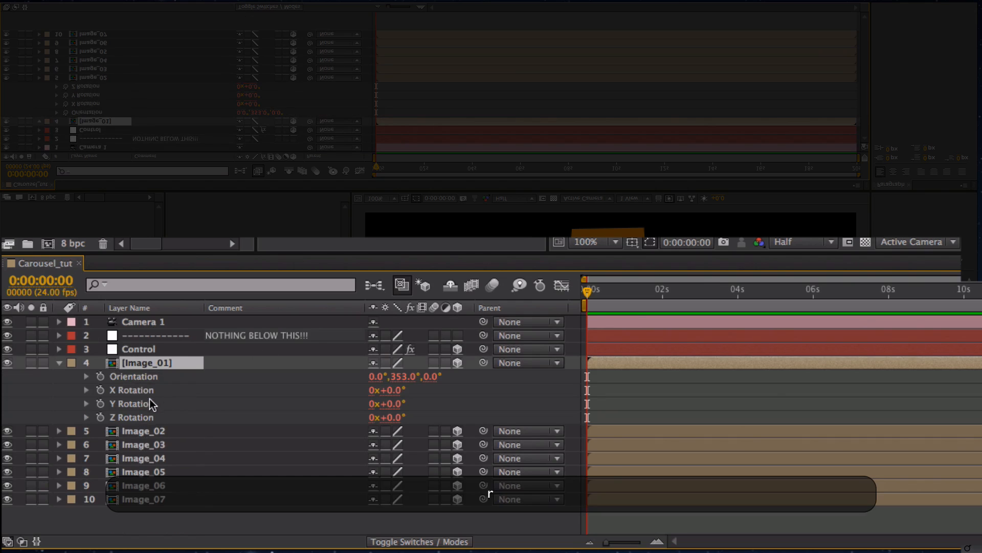
pyautogui.click(156, 377)
pyautogui.keyDown('alt'); pyautogui.click(101, 376); pyautogui.keyUp('alt')
pyautogui.press('super+v')
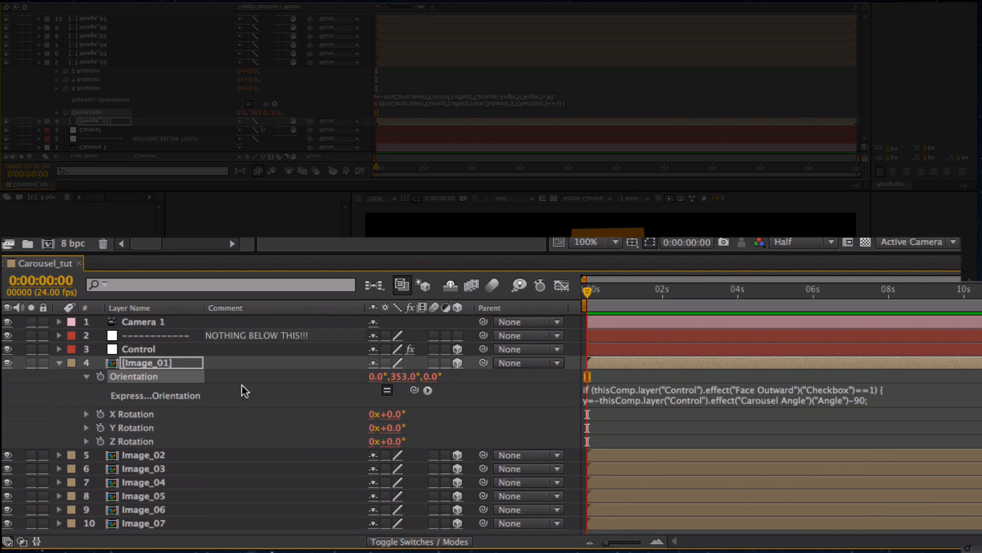
pyautogui.click(629, 400)
pyautogui.press('BackSpace')
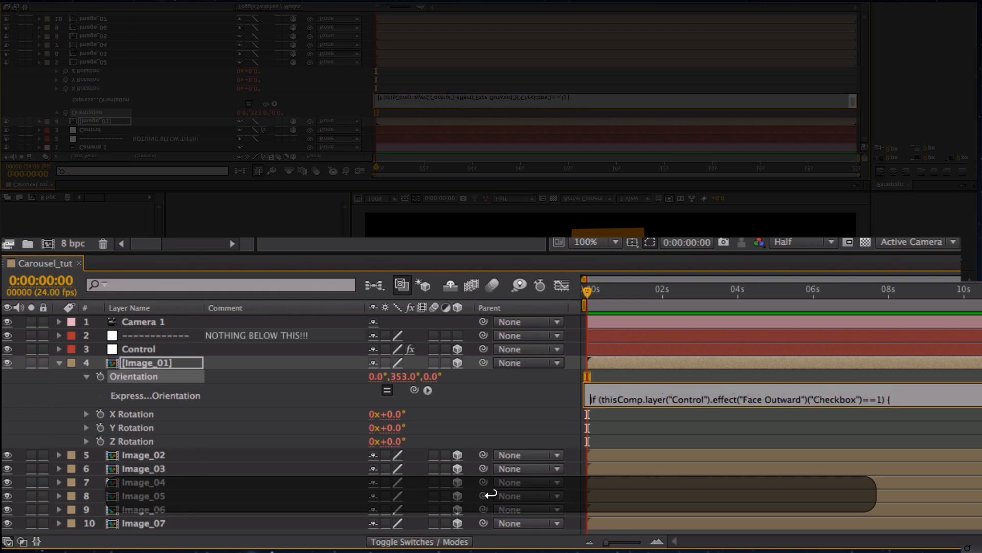
pyautogui.press('super+v')
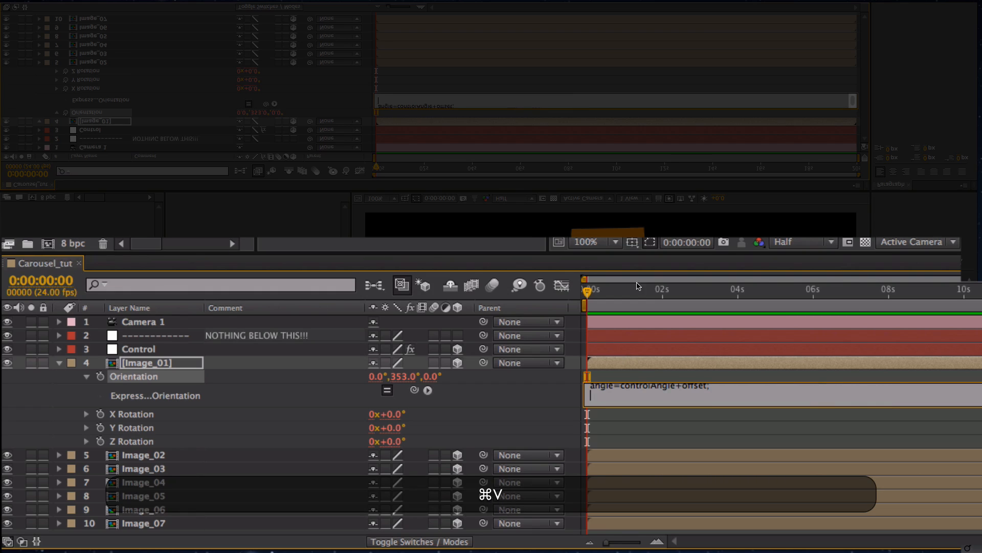
# Enlarge the Orientation expression field to show all the code, and remove the blank line above the radius line
pyautogui.moveTo(812, 405); pyautogui.dragTo(824, 532)
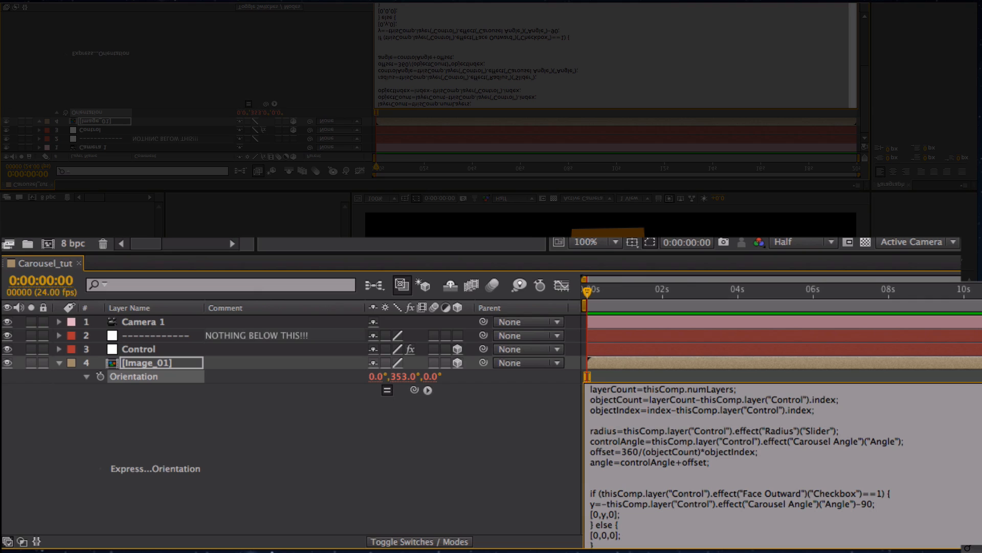
pyautogui.scroll(-1, 861, 457)
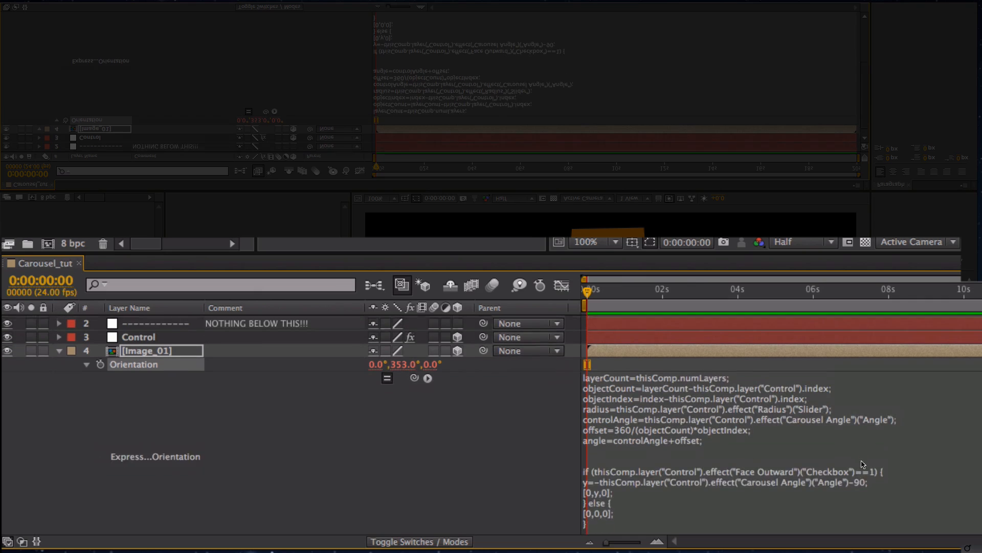
pyautogui.scroll(1, 862, 457)
pyautogui.click(829, 480)
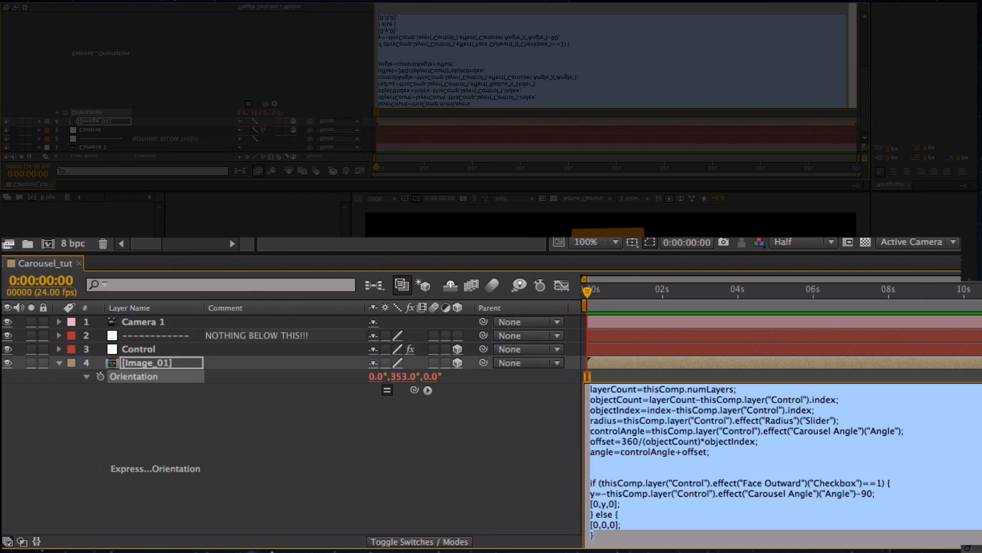
pyautogui.click(972, 439)
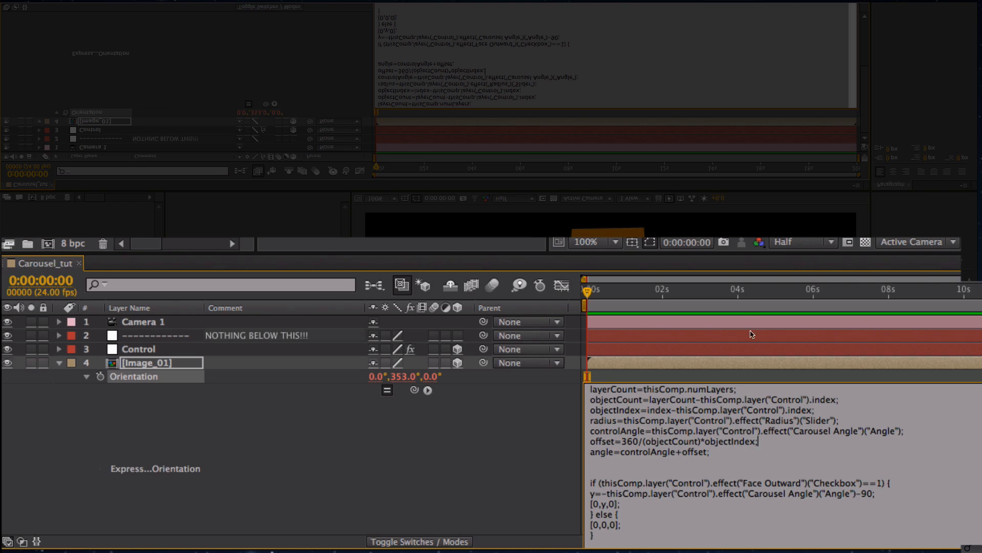
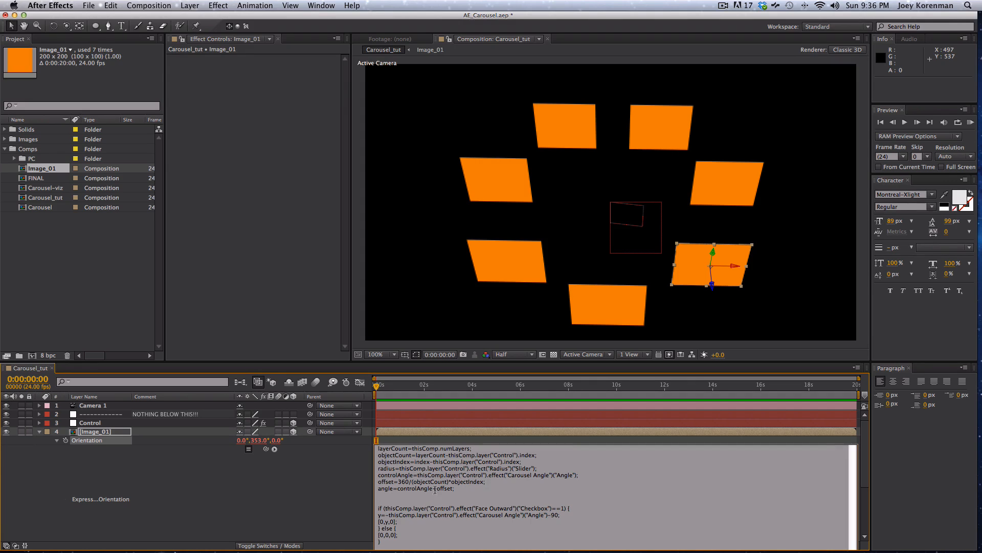
# Replace the Carousel Angle reference in the y line so it reads y=-angle-90; and apply the Orientation expression
pyautogui.moveTo(383, 490); pyautogui.dragTo(434, 482)
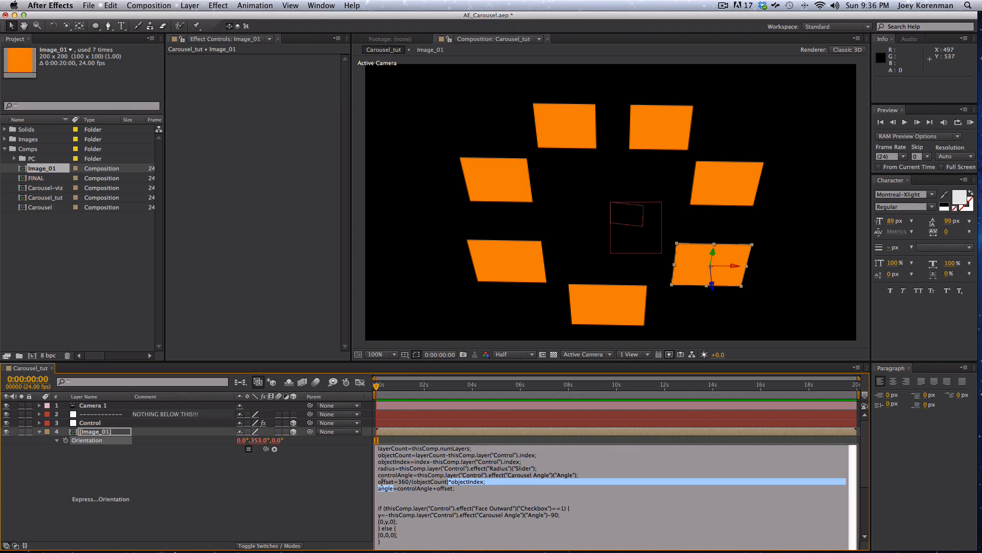
pyautogui.doubleClick(441, 501)
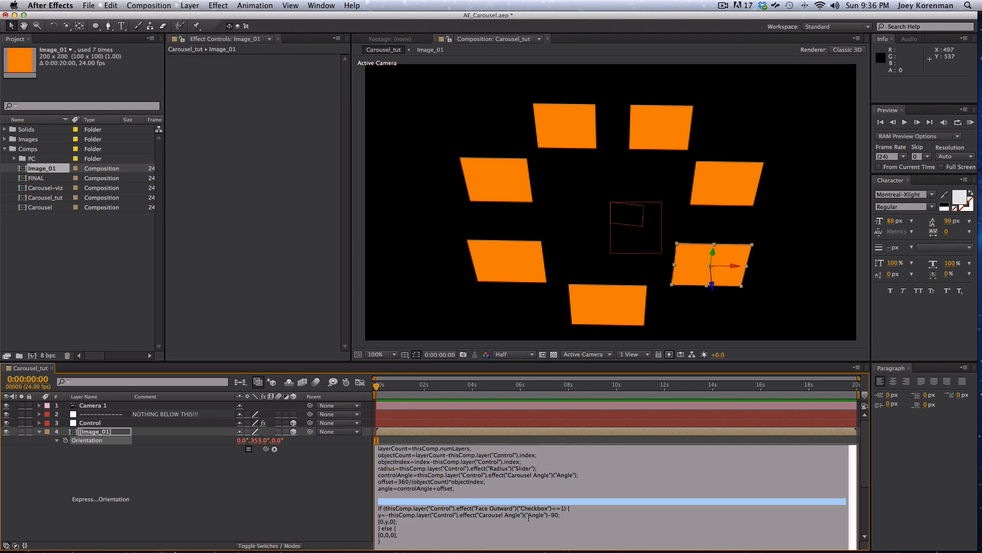
pyautogui.doubleClick(400, 527)
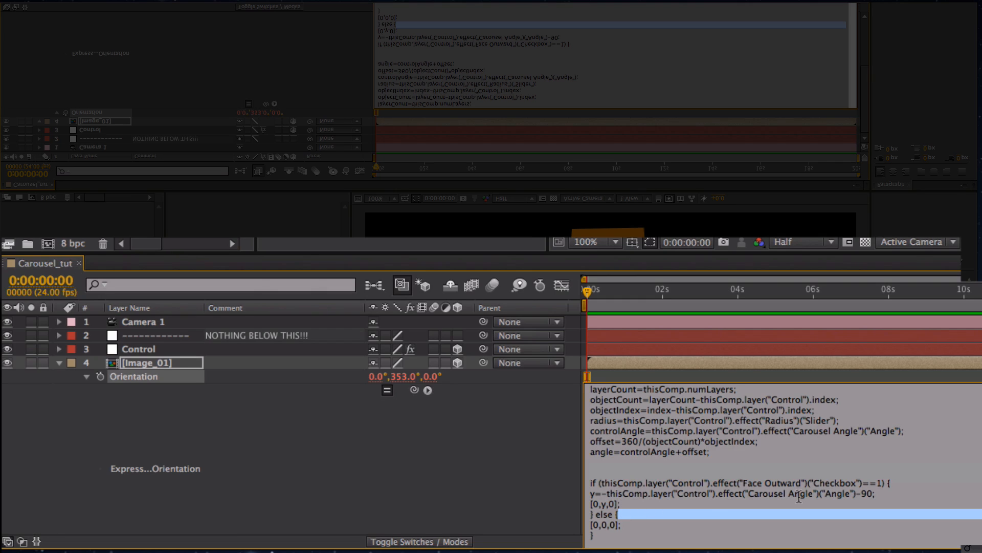
pyautogui.moveTo(856, 494); pyautogui.dragTo(607, 493)
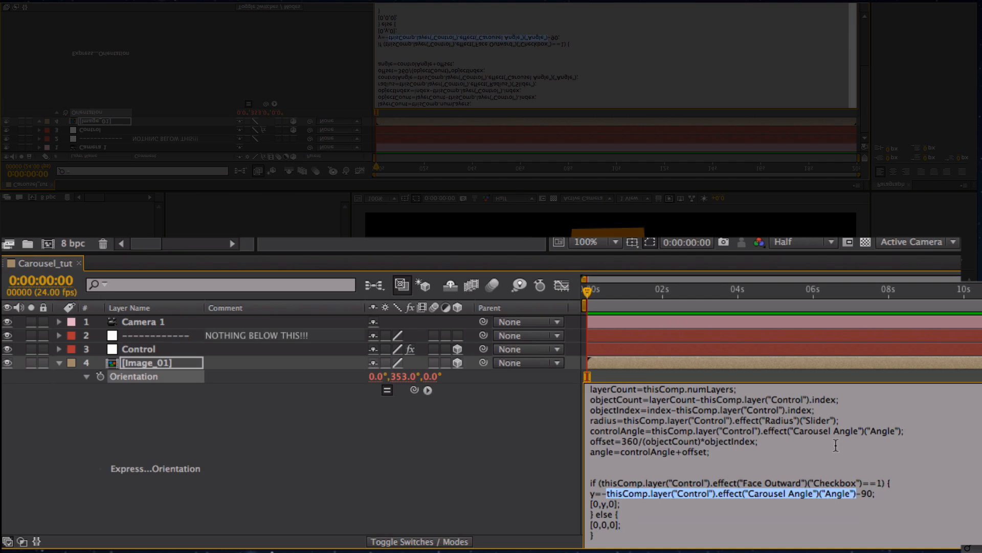
pyautogui.write('offset')
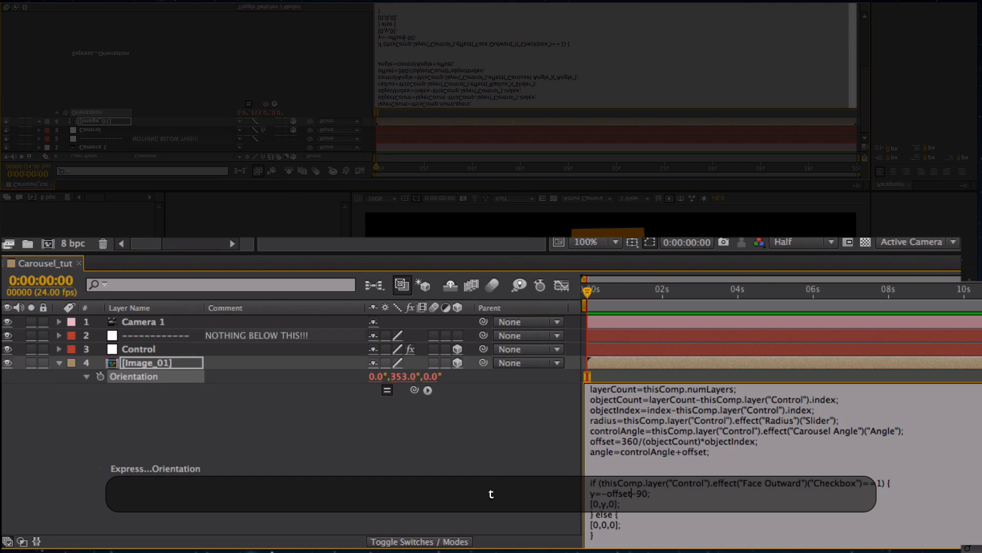
pyautogui.press('BackSpace')
pyautogui.press('BackSpace')
pyautogui.press('BackSpace')
pyautogui.press('BackSpace')
pyautogui.press('BackSpace')
pyautogui.press('BackSpace')
pyautogui.write('angle')
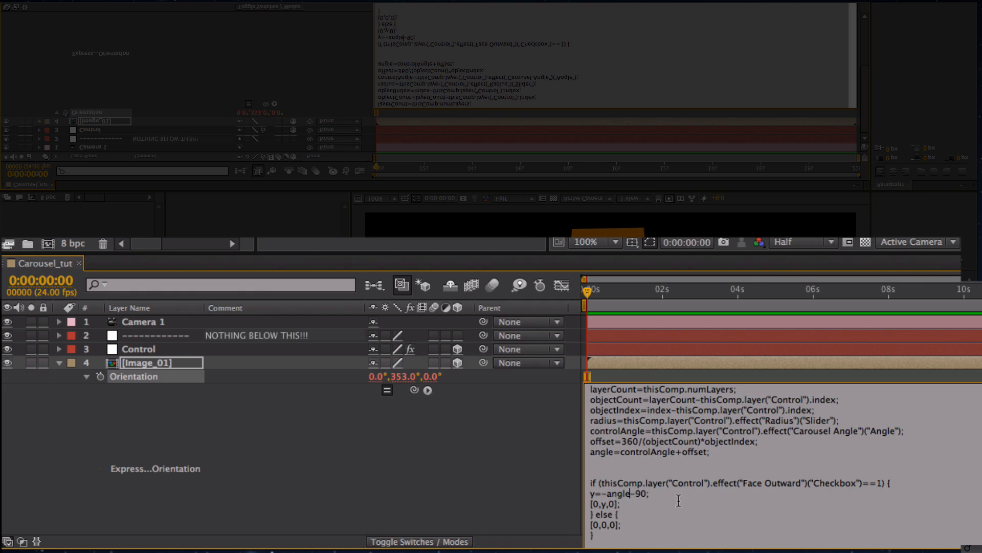
pyautogui.click(554, 487)
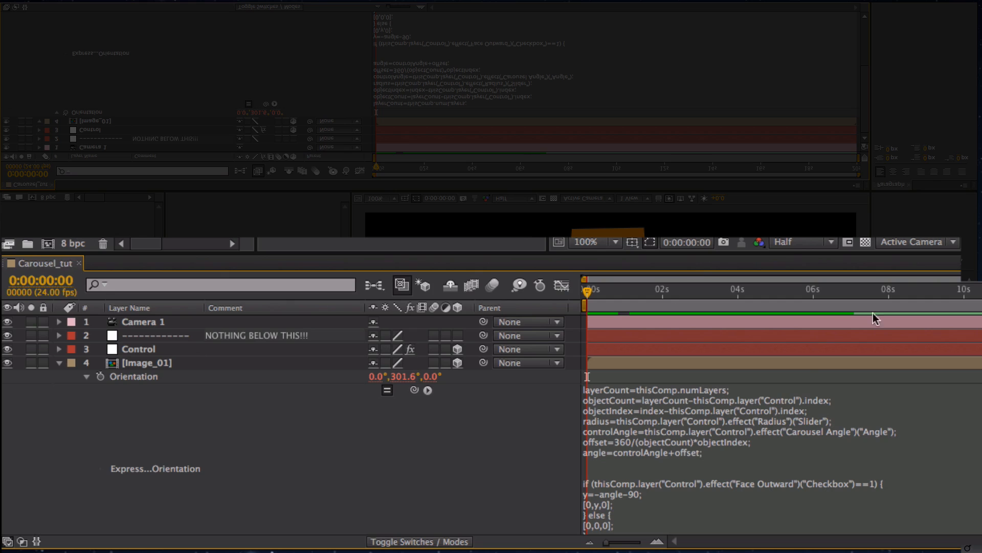
# Copy only the expression from Image_01's Orientation property
pyautogui.click(215, 364)
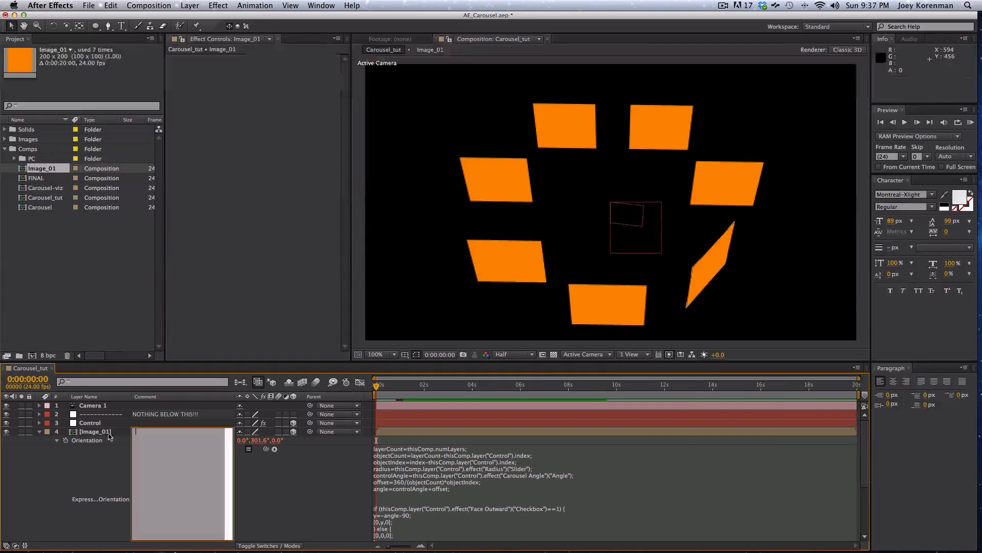
pyautogui.click(108, 433)
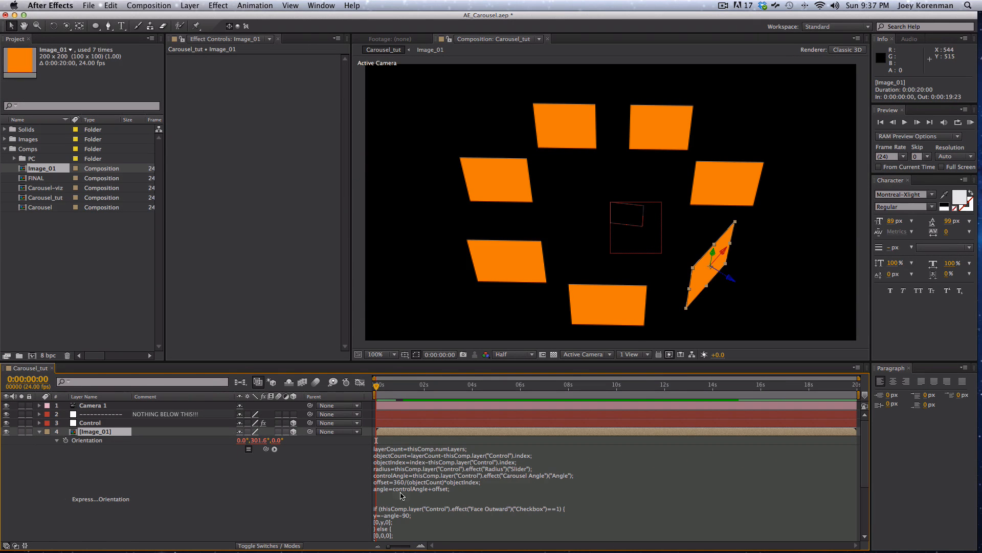
pyautogui.click(87, 440)
pyautogui.press('super+c')
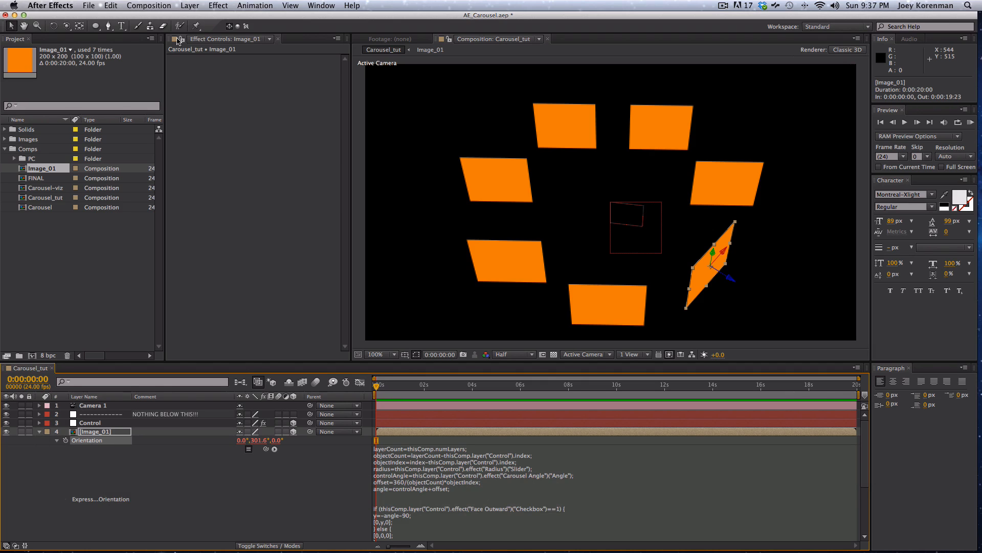
pyautogui.click(111, 5)
pyautogui.click(128, 73)
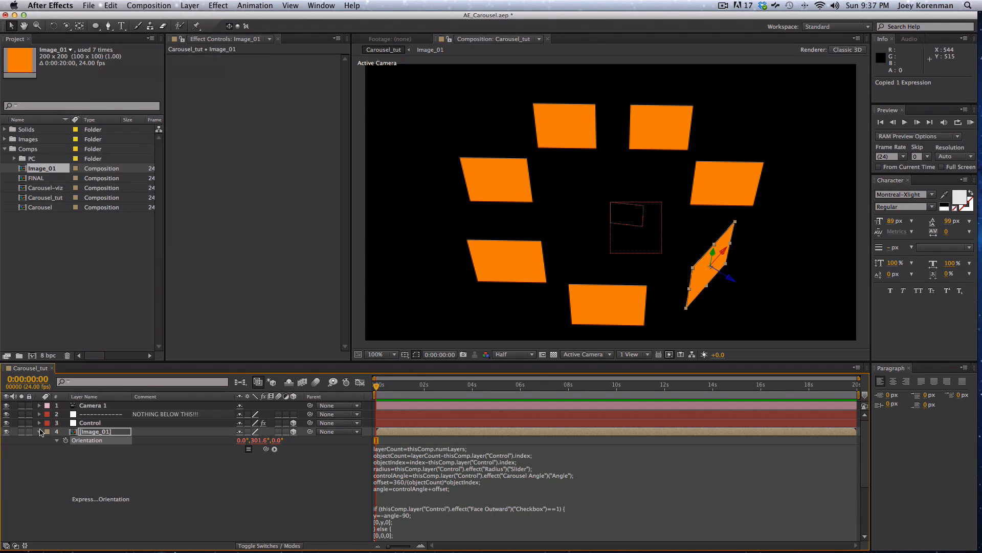
# Paste the copied Orientation expression onto layers Image_02 through Image_07
pyautogui.click(40, 431)
pyautogui.click(98, 441)
pyautogui.keyDown('shift'); pyautogui.click(106, 482); pyautogui.keyUp('shift')
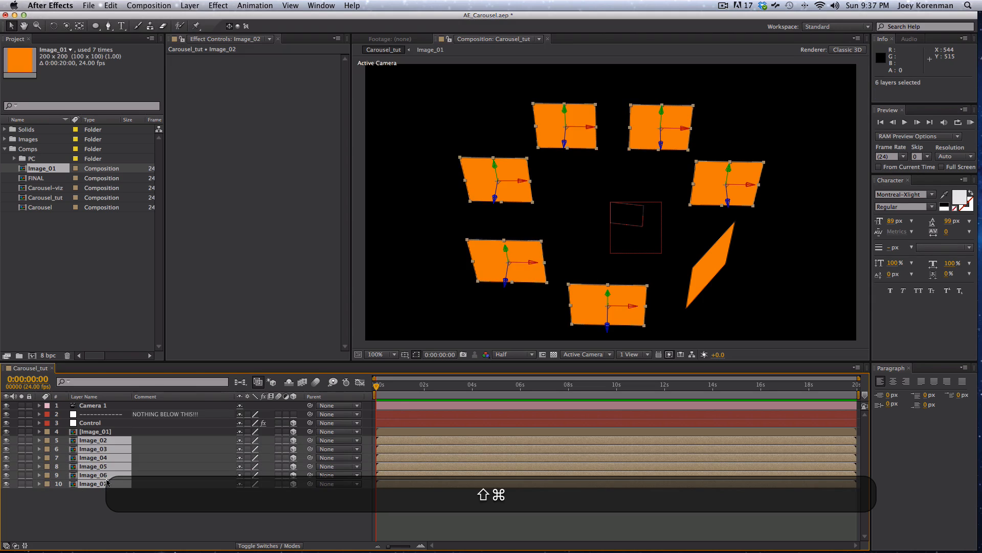
pyautogui.press('super+shift+v')
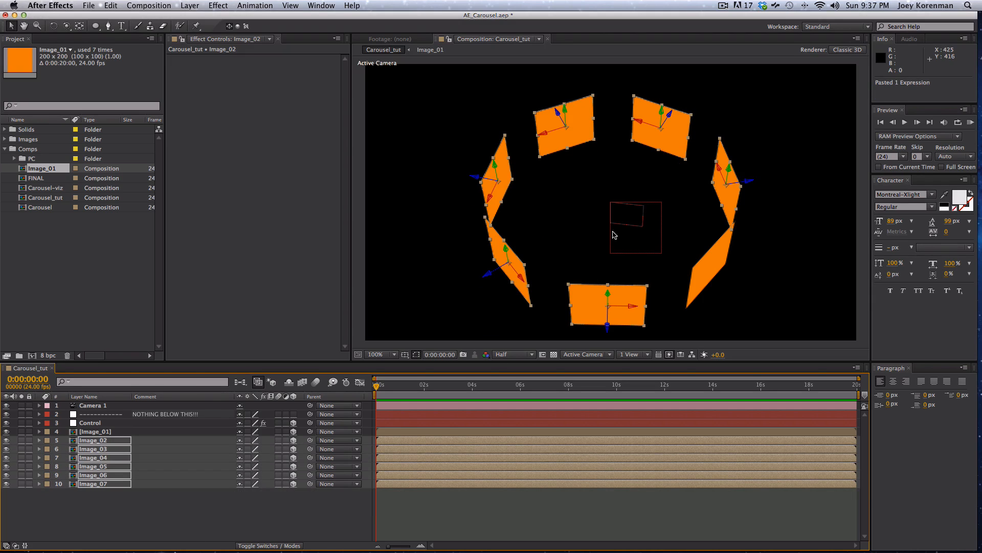
pyautogui.click(254, 515)
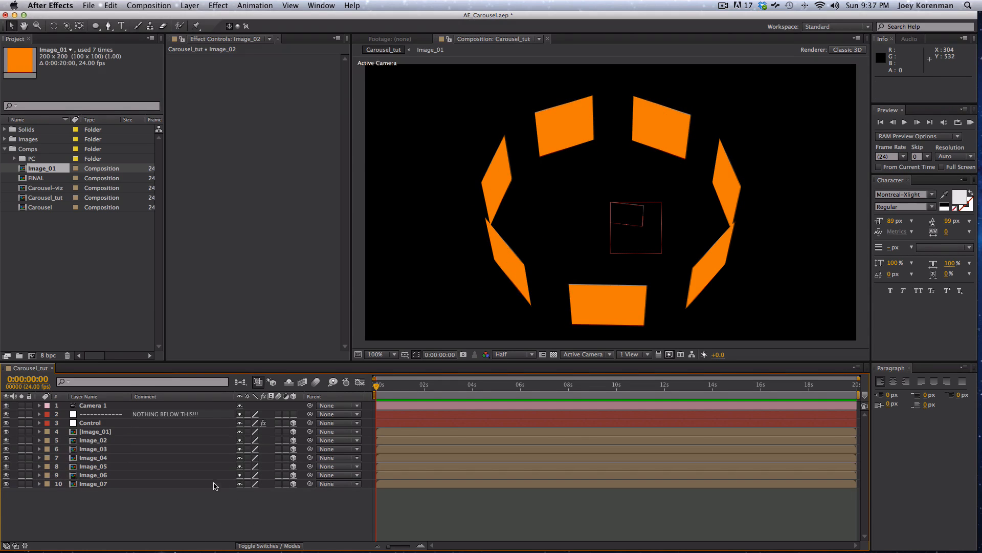
# Rotate the carousel with the Control null's Carousel Angle, first to 2x+307° and on to about 2x+332°, with the composition view showing
pyautogui.doubleClick(113, 423)
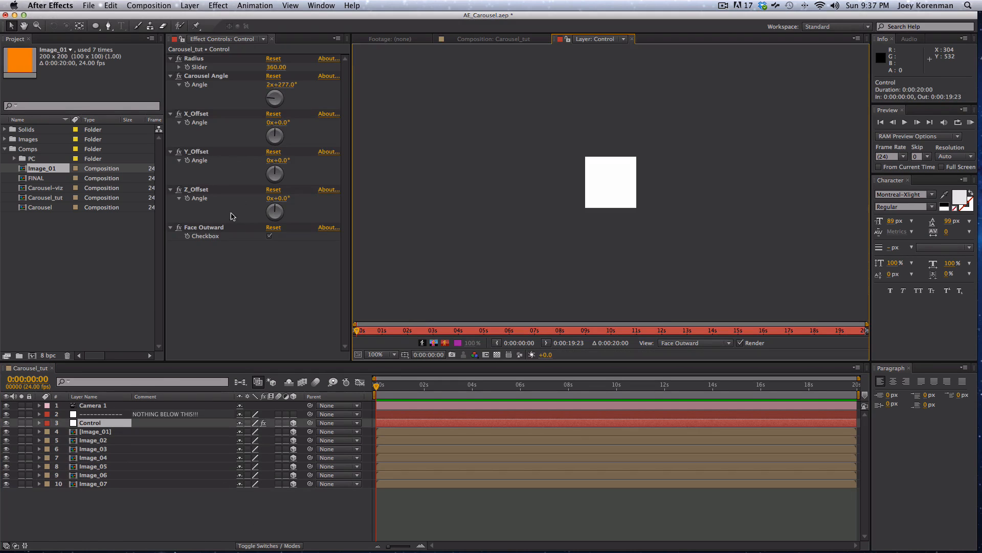
pyautogui.click(632, 39)
pyautogui.click(283, 85)
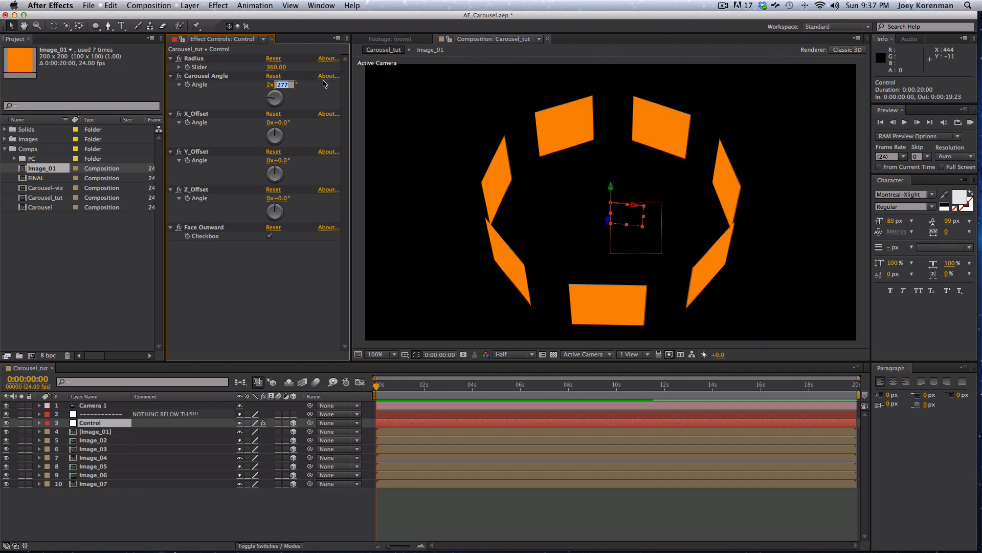
pyautogui.write('307')
pyautogui.press('Return')
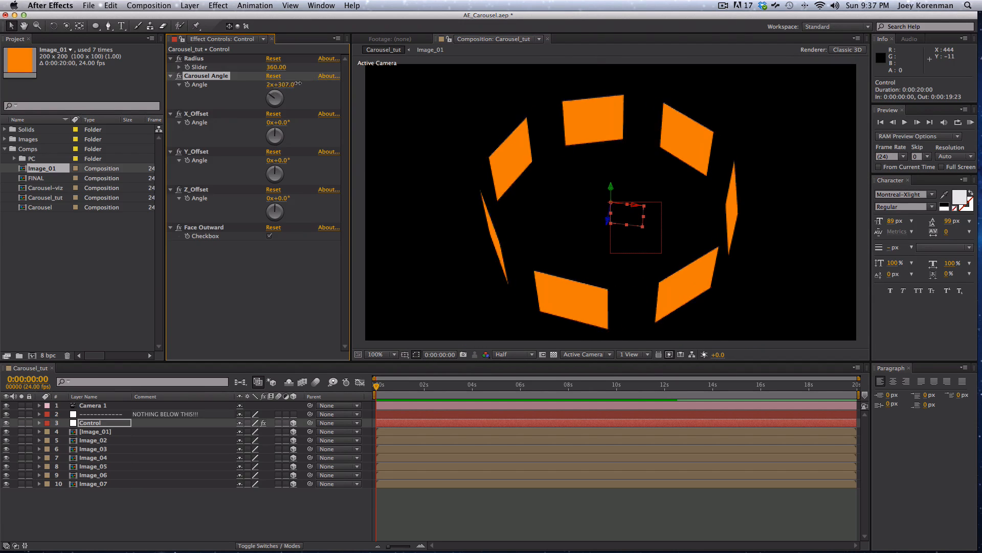
pyautogui.moveTo(298, 83)
pyautogui.mouseDown()
pyautogui.moveTo(271, 88)
pyautogui.moveTo(307, 88)
pyautogui.mouseUp()
# Turn off Face Outward on the Control null and set the Carousel Angle to about 2x+301°
pyautogui.click(270, 237)
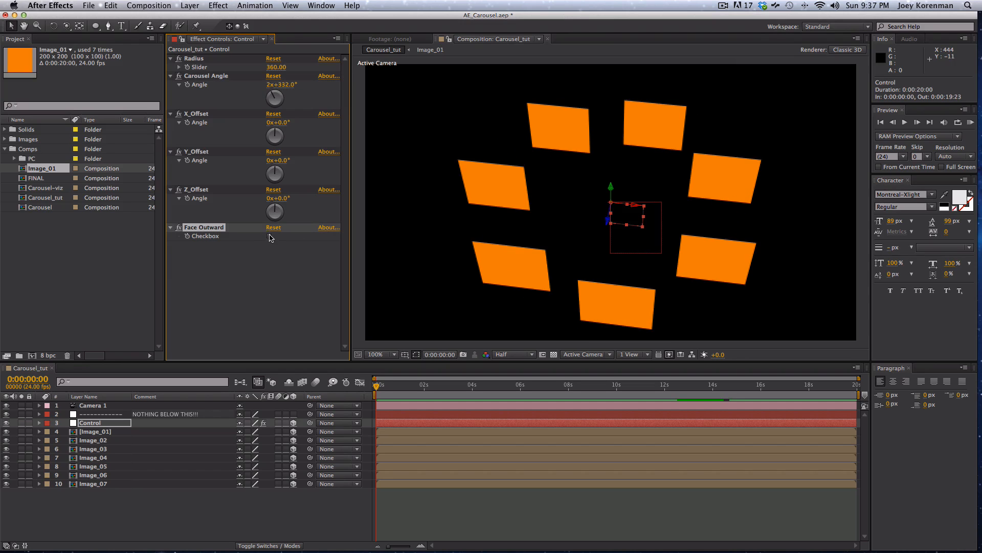
pyautogui.click(286, 87)
pyautogui.click(298, 86)
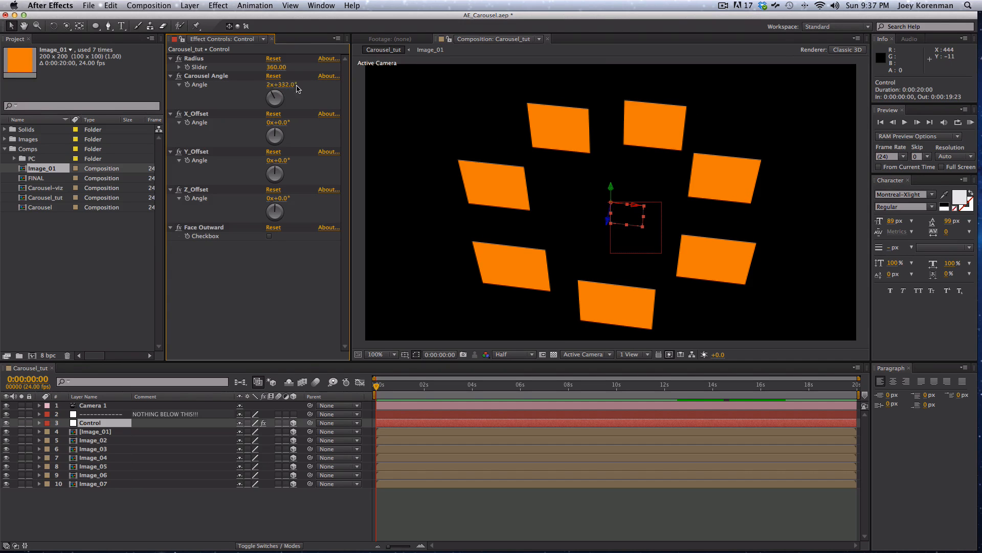
pyautogui.moveTo(284, 87); pyautogui.dragTo(263, 85)
# Orbit the camera to a lower viewpoint on the carousel and deselect all layers
pyautogui.press('c')
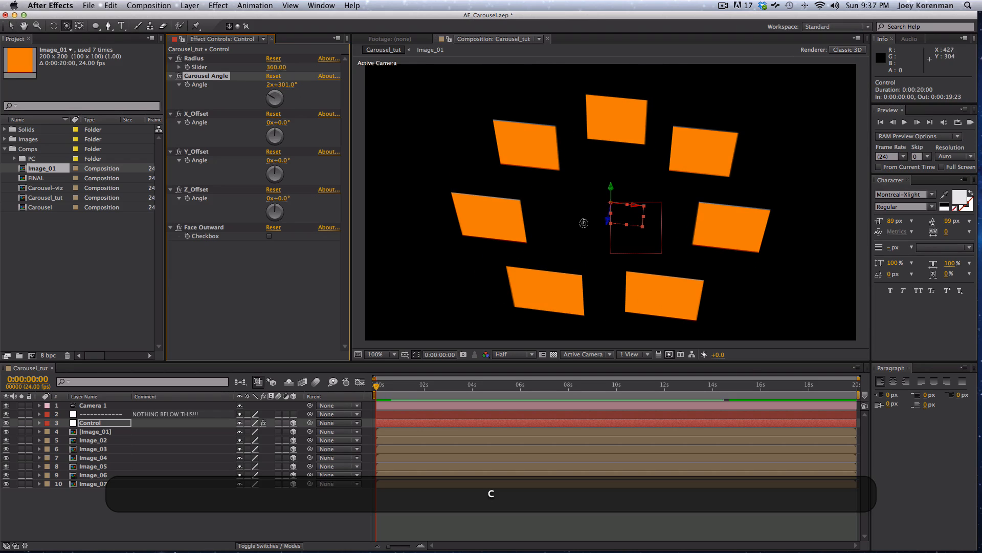
pyautogui.moveTo(582, 223); pyautogui.dragTo(591, 198)
pyautogui.click(252, 520)
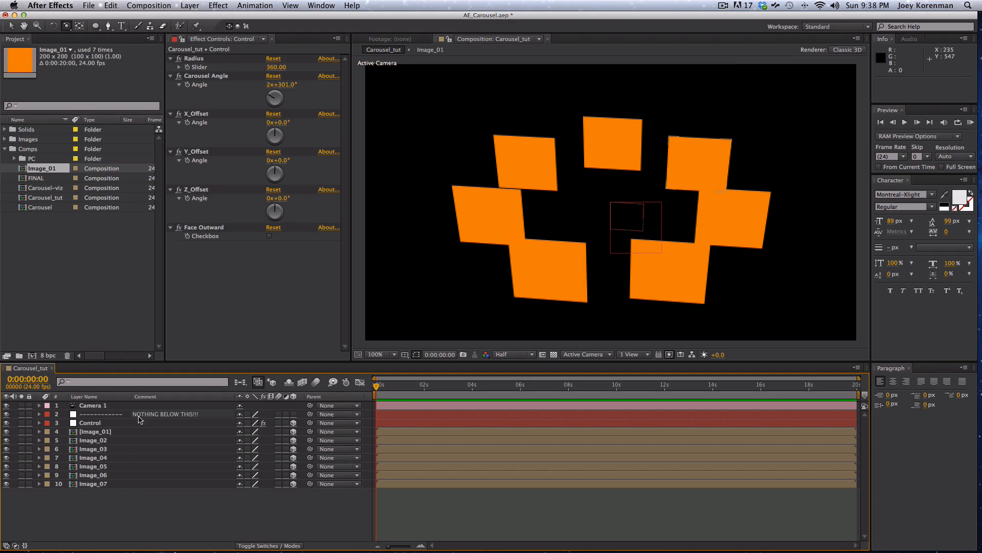
# Check the layers' source names, open the Image_01 comp, and add the Time PNG from the Images folder above the orange solid
pyautogui.click(86, 397)
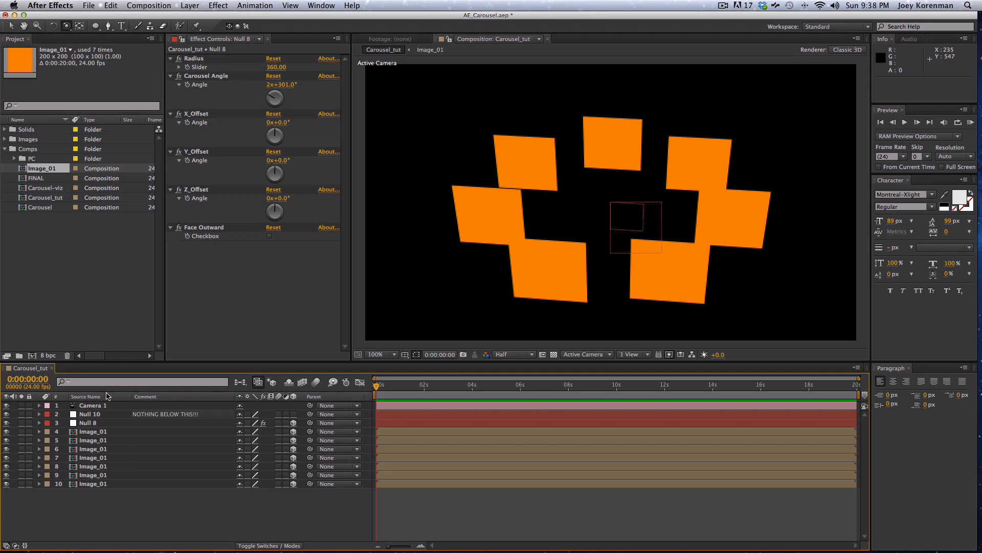
pyautogui.click(108, 396)
pyautogui.doubleClick(105, 432)
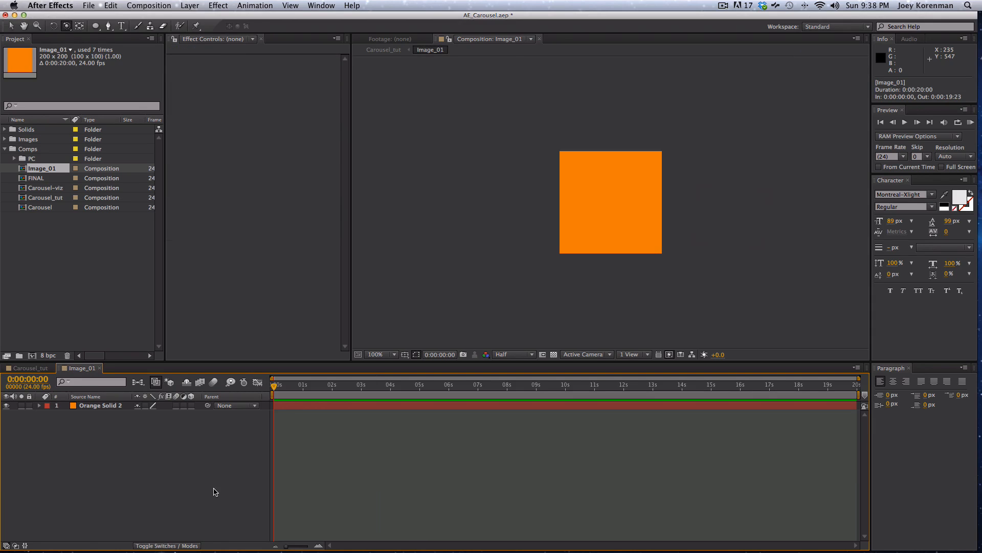
pyautogui.click(5, 140)
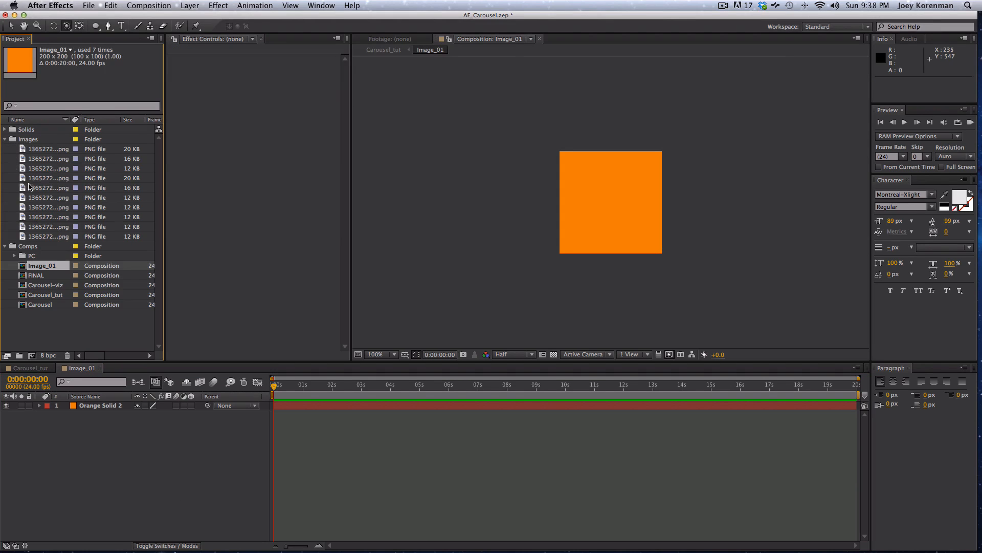
pyautogui.click(52, 159)
pyautogui.moveTo(59, 161); pyautogui.dragTo(163, 422)
# Scale the clock image to 155%, hide the orange solid, and close the Image_01 comp
pyautogui.press('s')
pyautogui.click(110, 460)
pyautogui.click(6, 423)
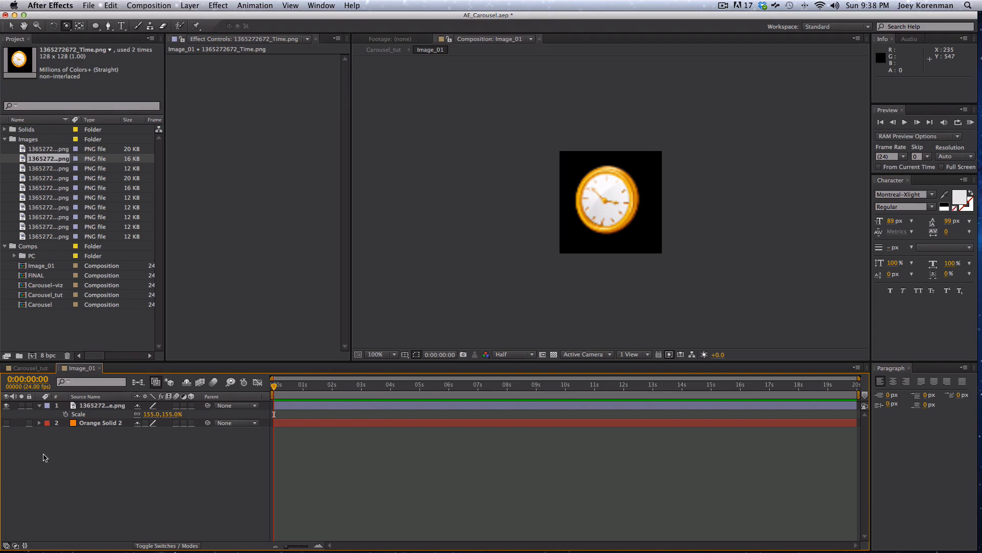
pyautogui.press('super+w')
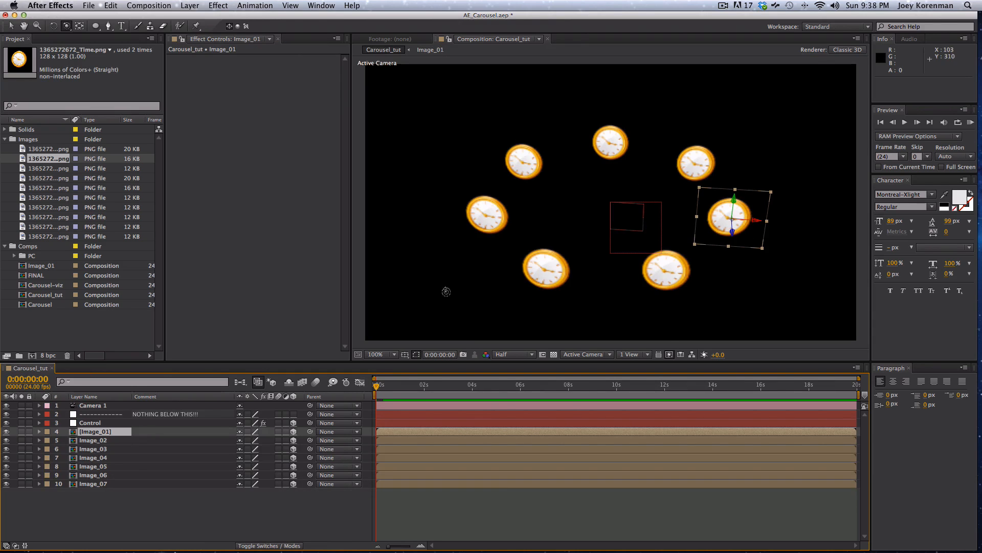
# Set the Control null's Carousel Angle to about 2x+324°
pyautogui.click(117, 423)
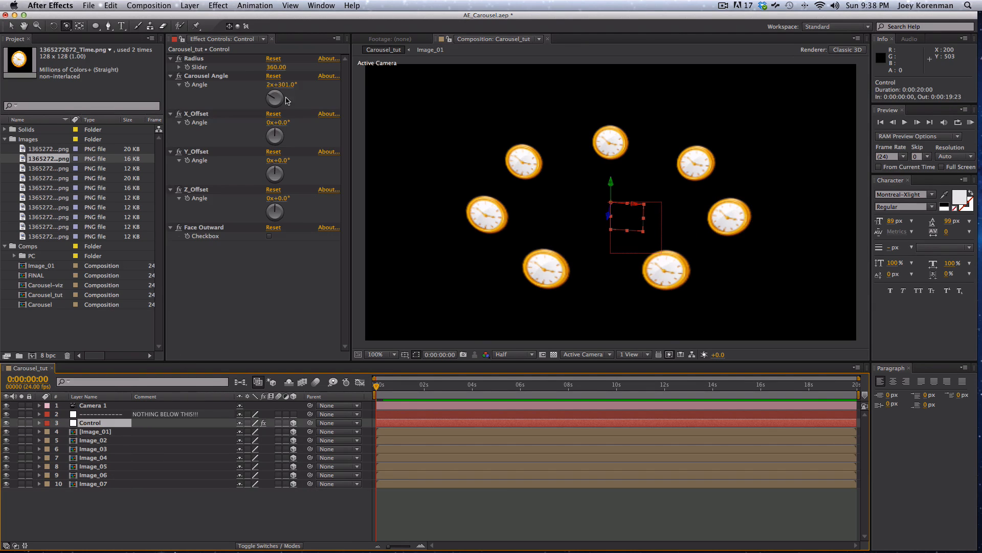
pyautogui.moveTo(285, 85); pyautogui.dragTo(295, 89)
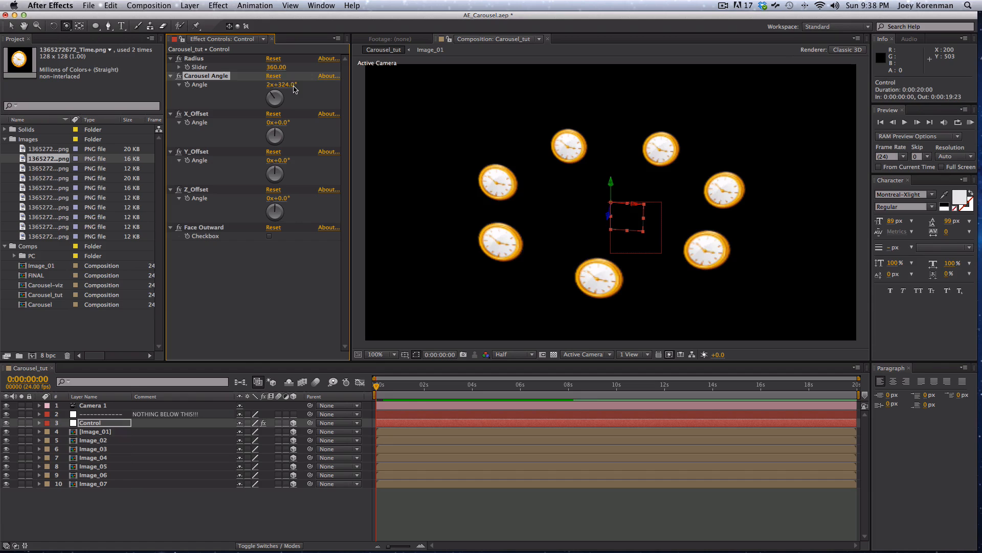
pyautogui.click(200, 531)
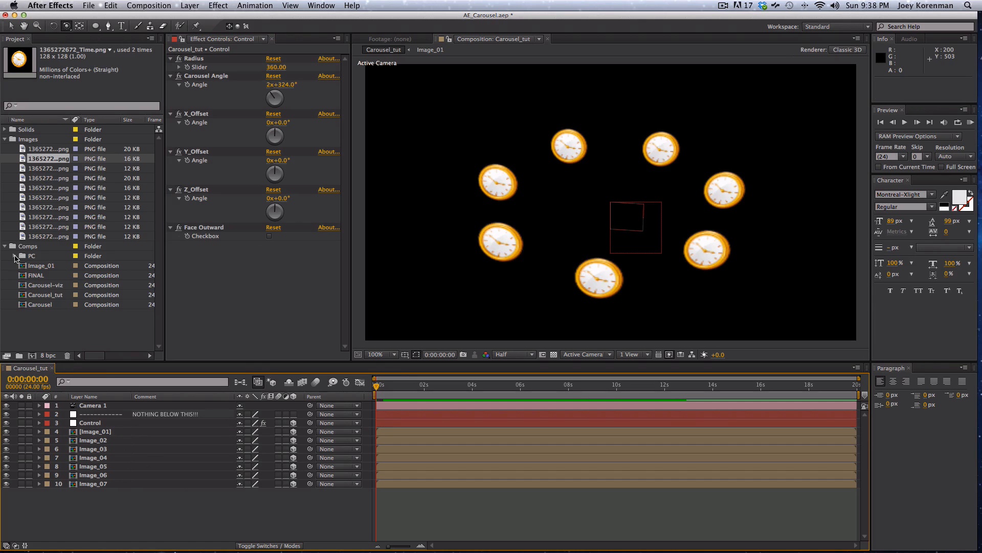
# Replace the sources of layers Image_02 and Image_03 with the matching comps from the PC folder
pyautogui.click(15, 256)
pyautogui.scroll(-3, 83, 246)
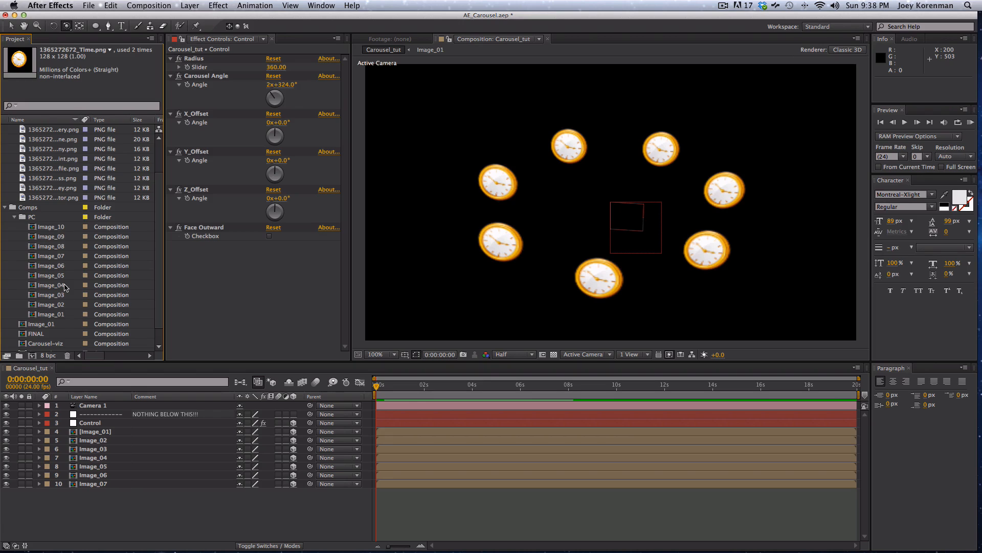
pyautogui.click(113, 439)
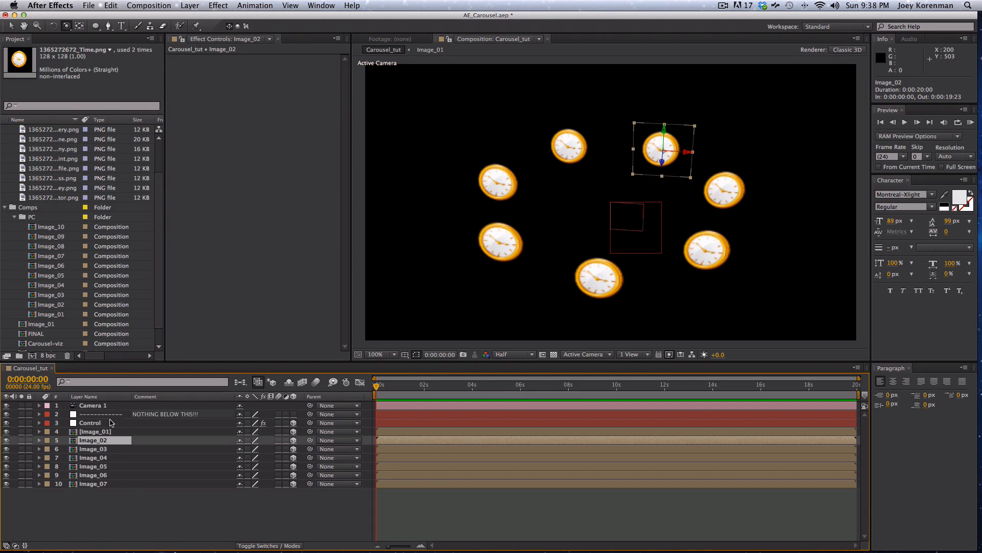
pyautogui.press('alt')
pyautogui.moveTo(55, 308); pyautogui.dragTo(117, 441)
pyautogui.click(117, 449)
pyautogui.moveTo(53, 295); pyautogui.dragTo(118, 450)
# Replace the sources of layers Image_04 and Image_05 with their matching comps from the PC folder
pyautogui.press('super+Down')
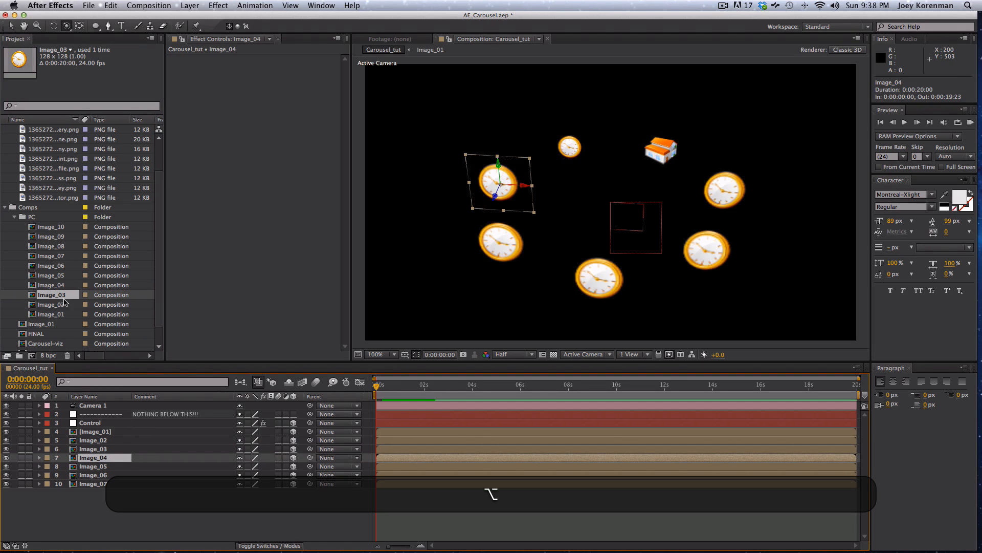
pyautogui.moveTo(51, 285); pyautogui.dragTo(115, 458)
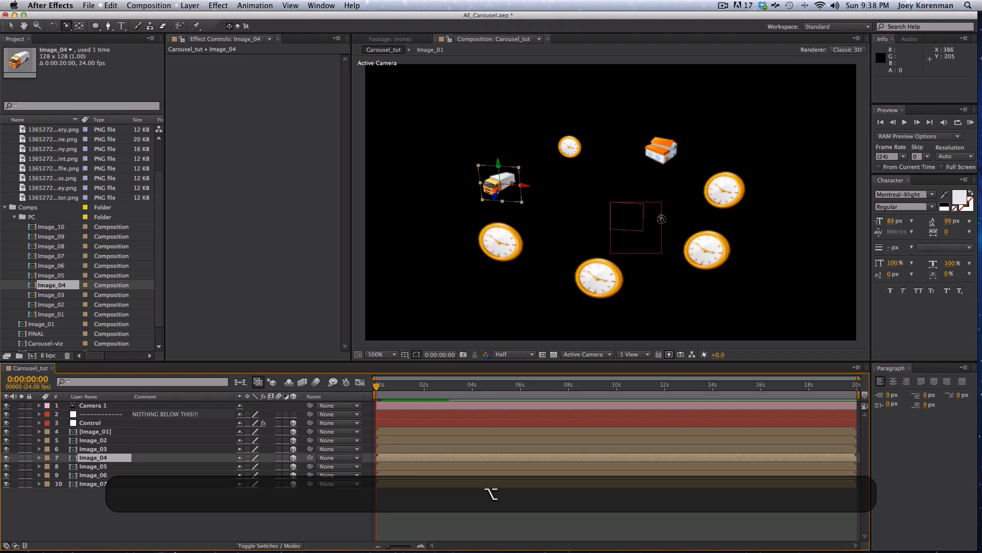
pyautogui.press('super+Down')
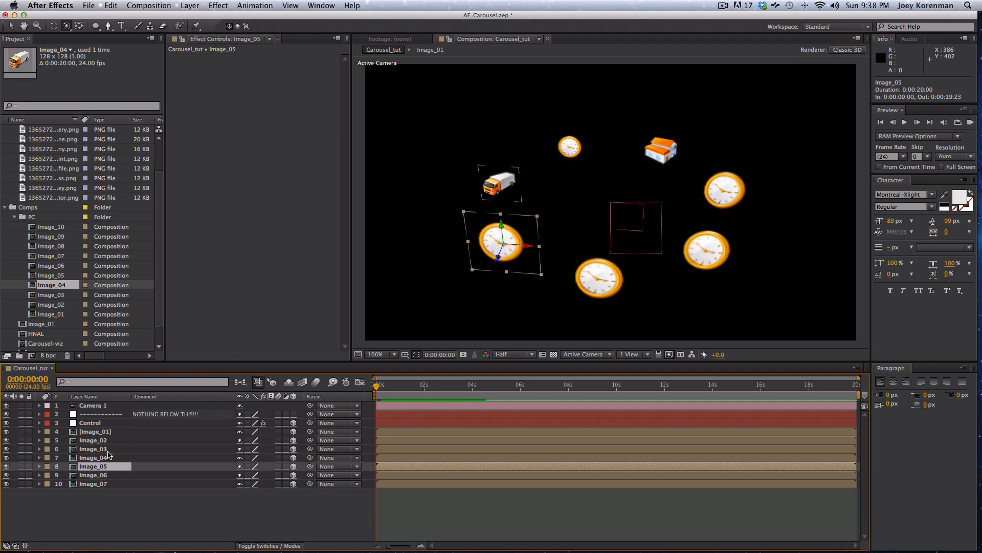
pyautogui.moveTo(56, 276); pyautogui.dragTo(164, 519)
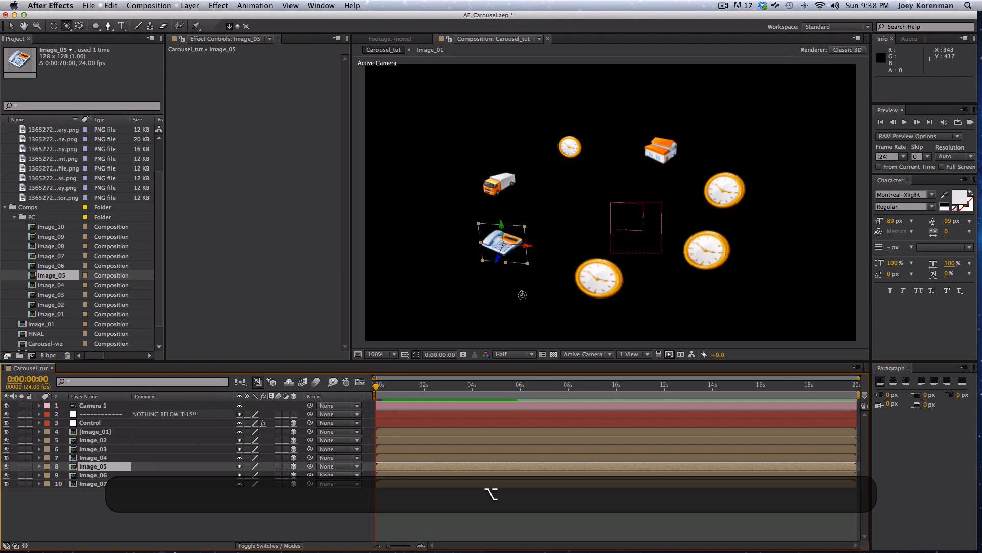
# Replace the sources of layers Image_06 and Image_07 with their matching PC comps, and deselect all layers
pyautogui.press('super+Down')
pyautogui.moveTo(64, 267); pyautogui.dragTo(144, 489)
pyautogui.press('super+Down')
pyautogui.moveTo(56, 256); pyautogui.dragTo(143, 485)
pyautogui.click(203, 521)
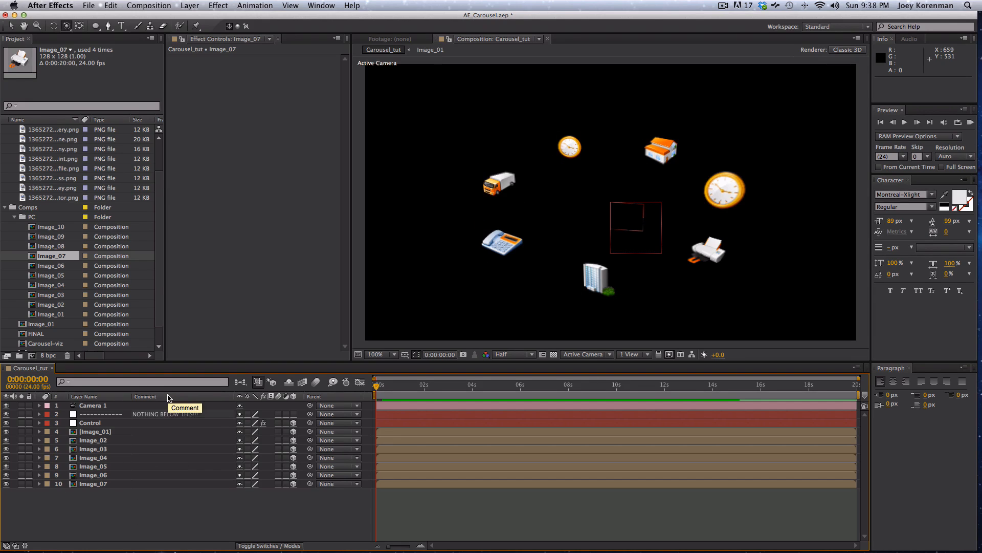
pyautogui.click(119, 433)
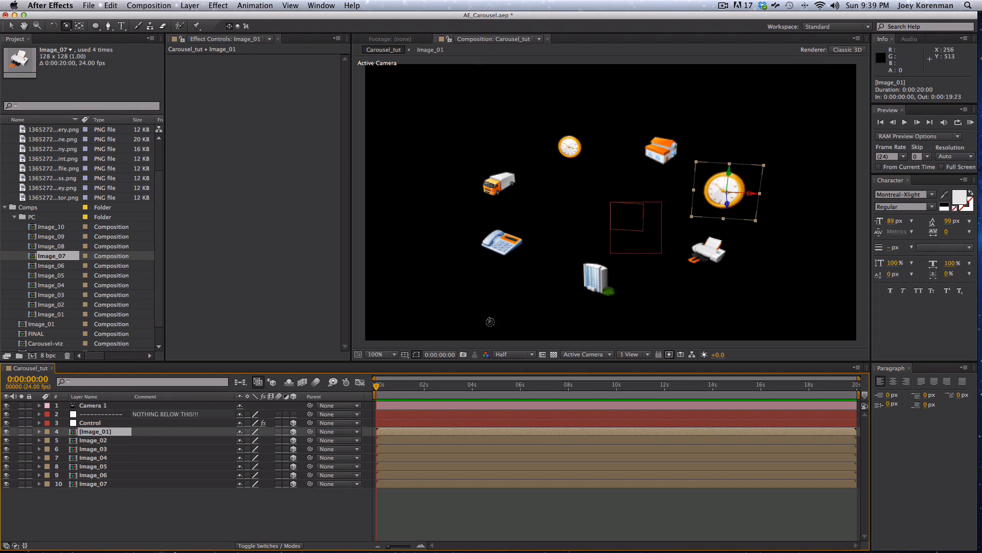
pyautogui.click(154, 529)
pyautogui.doubleClick(124, 415)
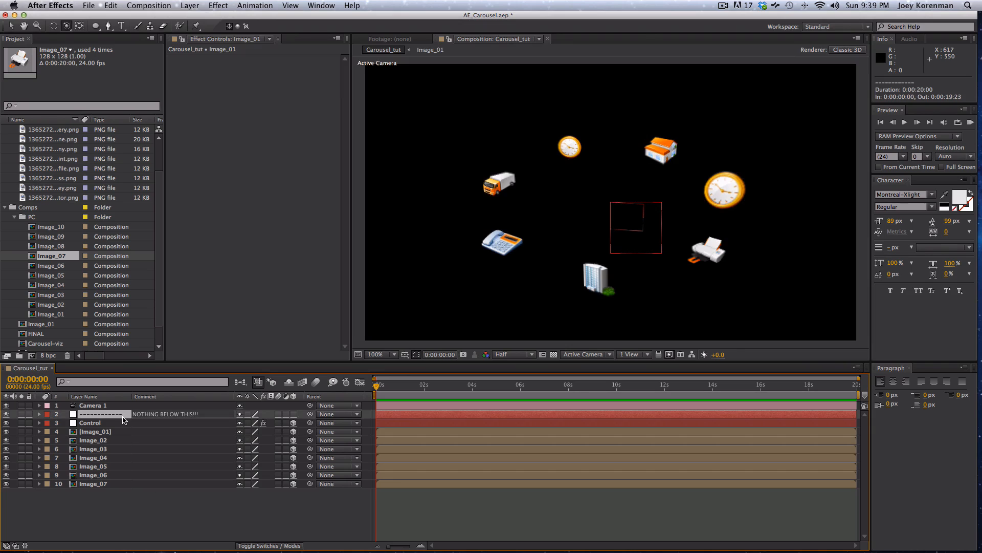
# Set the Control null's Radius to about 397 and its X_Offset to about -14°
pyautogui.click(125, 423)
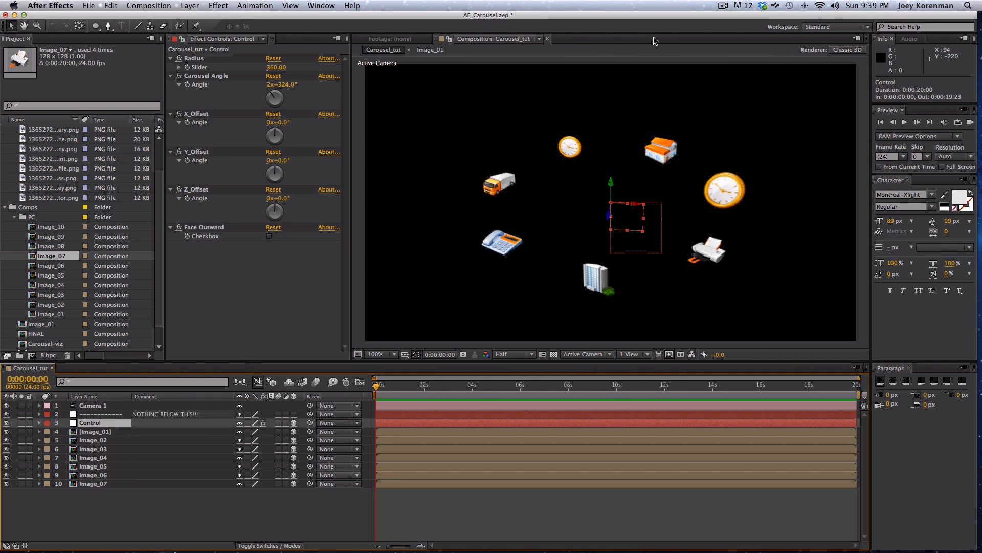
pyautogui.click(650, 39)
pyautogui.moveTo(270, 68); pyautogui.dragTo(277, 89)
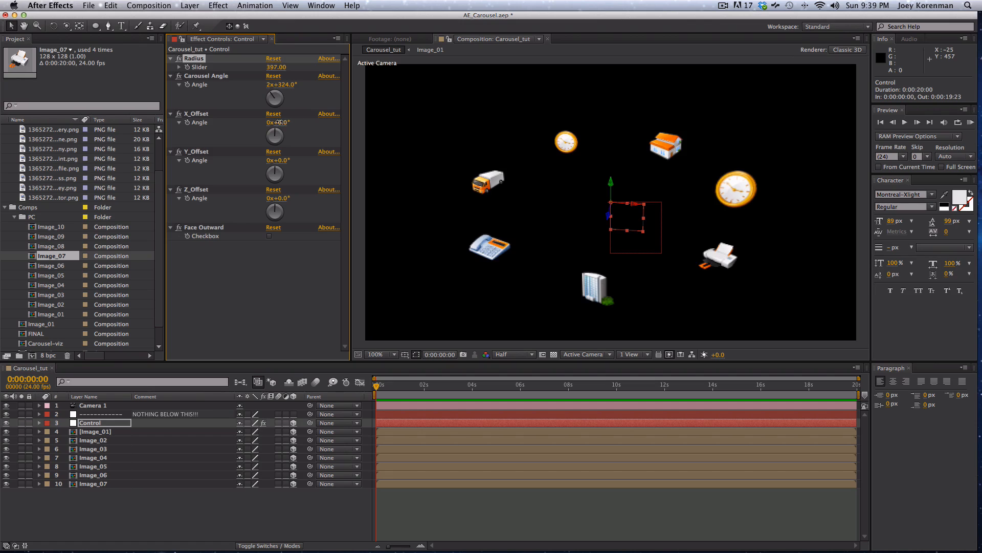
pyautogui.moveTo(277, 122); pyautogui.dragTo(271, 123)
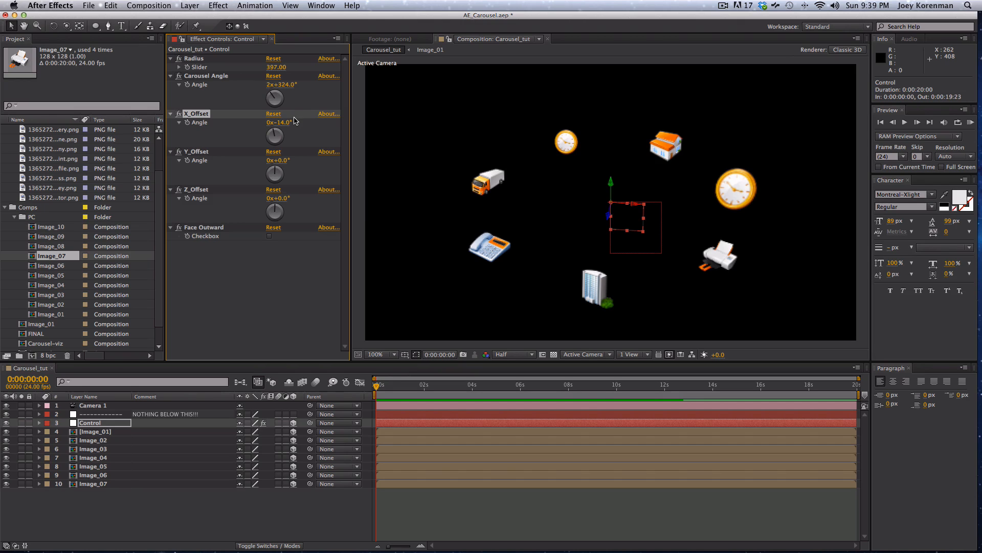
pyautogui.click(245, 494)
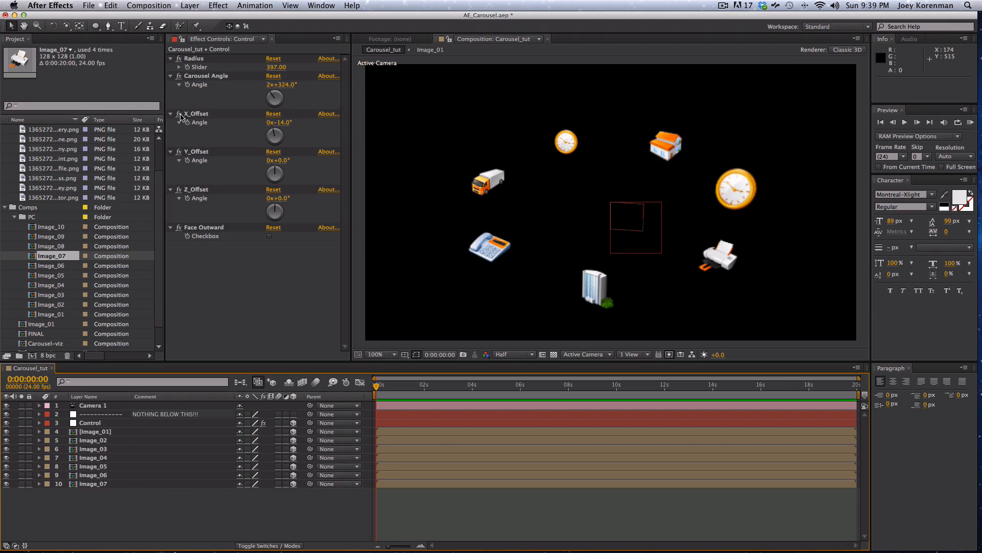
# Collapse the PC and Images folders in the project, and create a new composition containing Carousel_tut
pyautogui.click(12, 216)
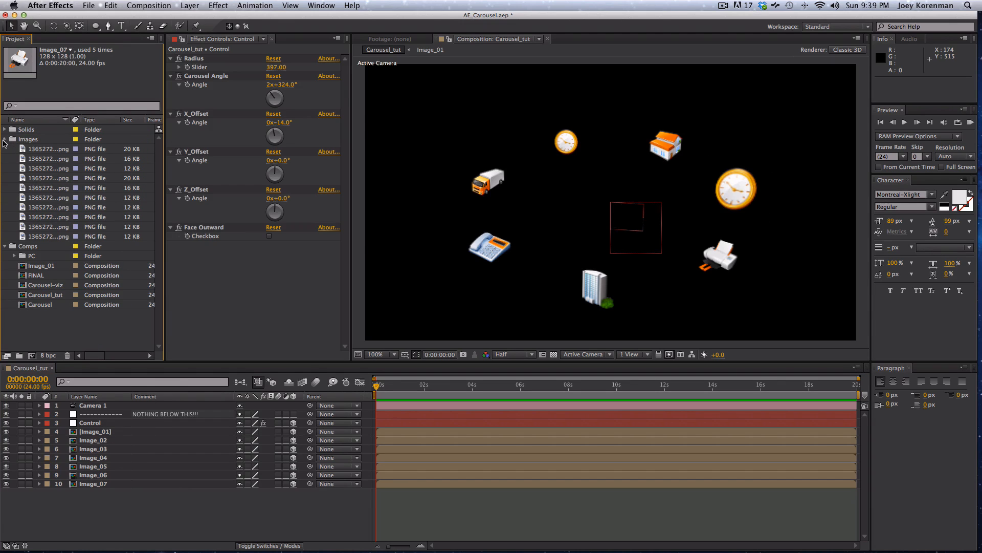
pyautogui.click(4, 139)
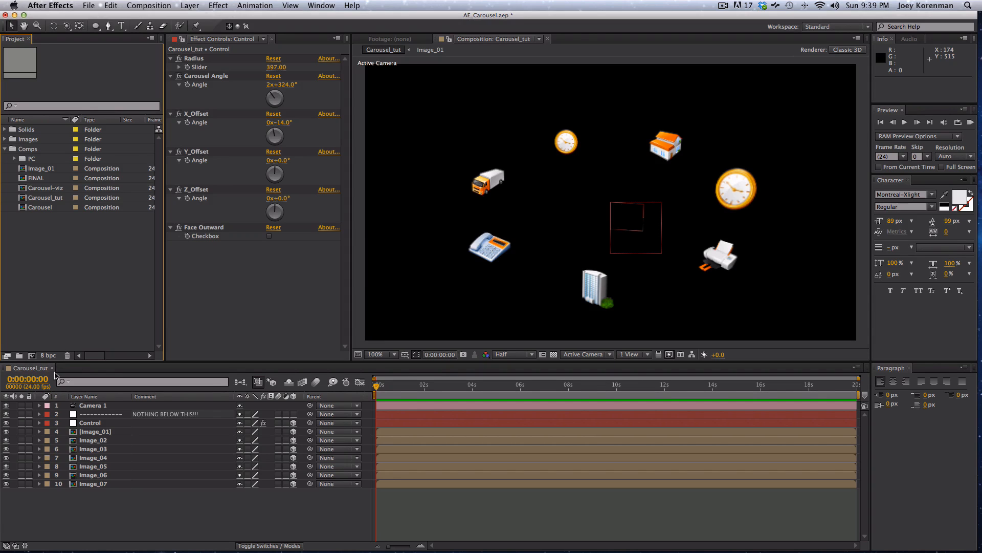
pyautogui.moveTo(45, 198); pyautogui.dragTo(34, 356)
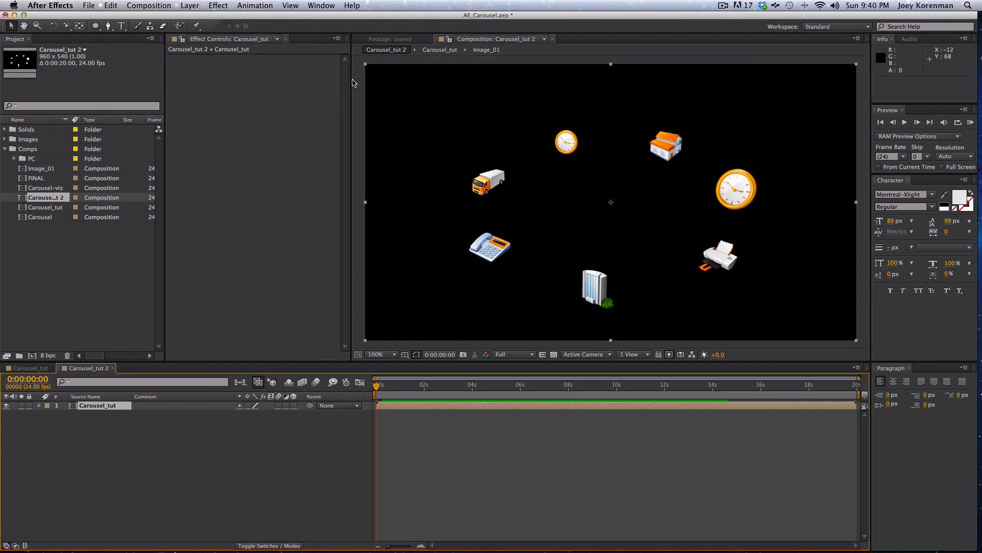
# Add a two-node camera with the 35mm preset to the Carousel_tut 2 comp
pyautogui.click(187, 4)
pyautogui.click(339, 56)
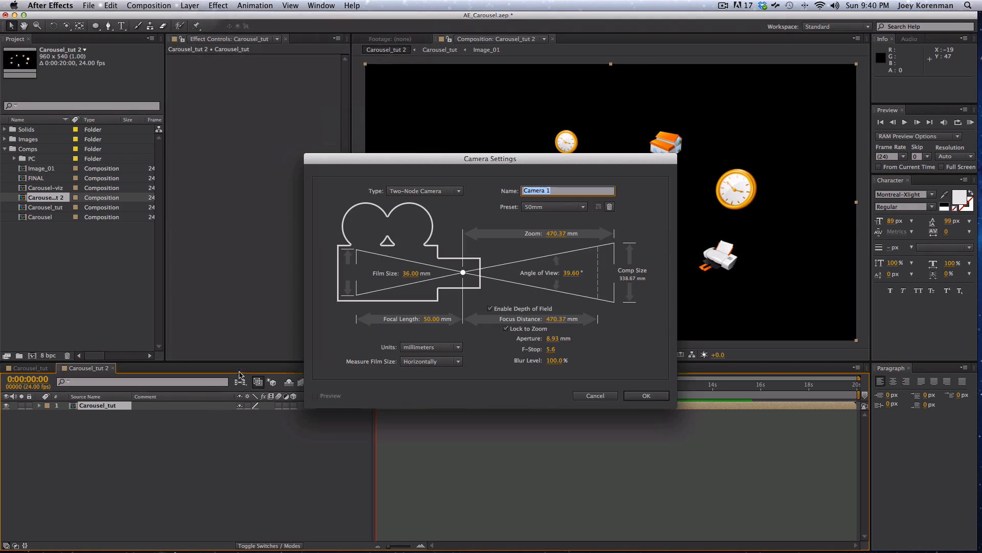
pyautogui.click(554, 207)
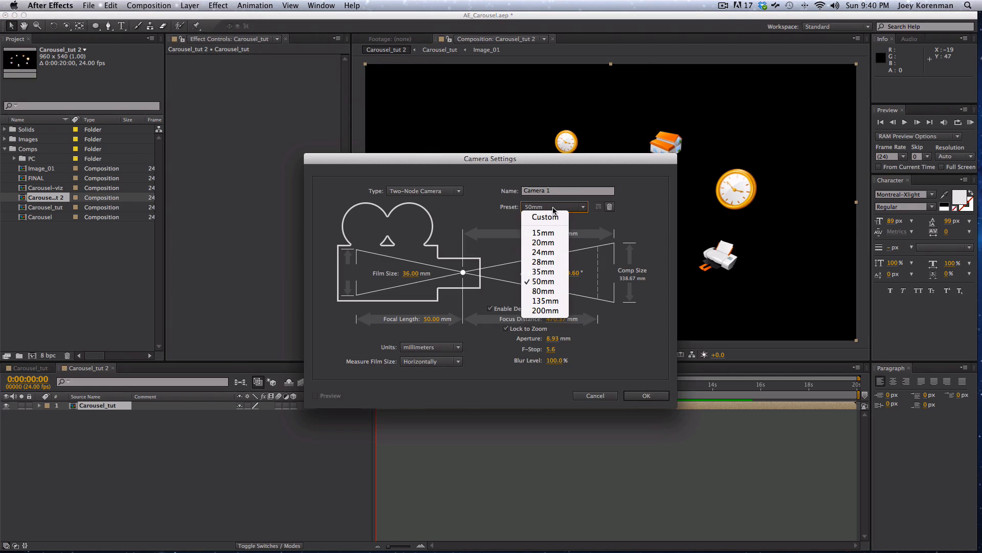
pyautogui.click(542, 257)
pyautogui.click(647, 397)
pyautogui.press('c')
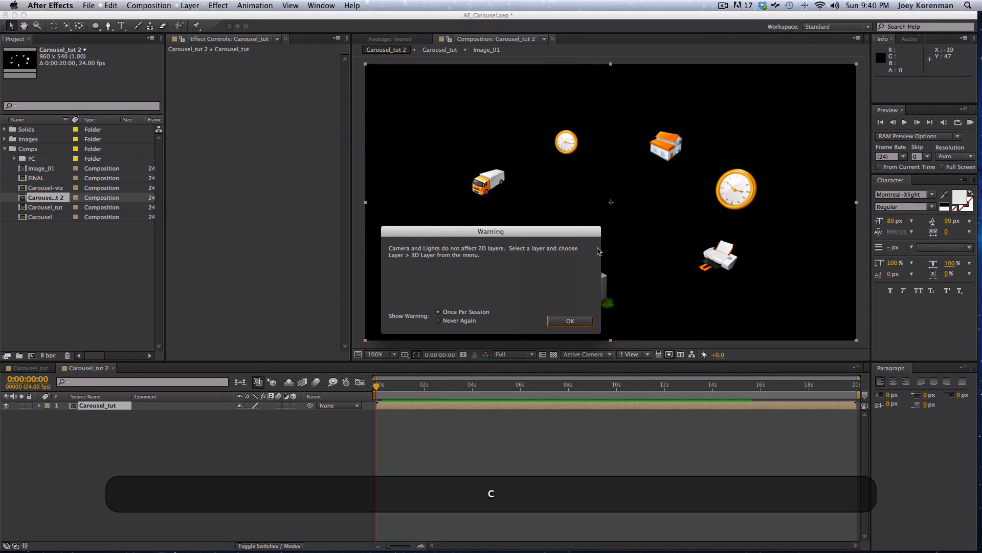
pyautogui.click(574, 322)
# Try to orbit the camera around the uncollapsed Carousel_tut layer, and undo the camera adjustment
pyautogui.press('c')
pyautogui.click(617, 220)
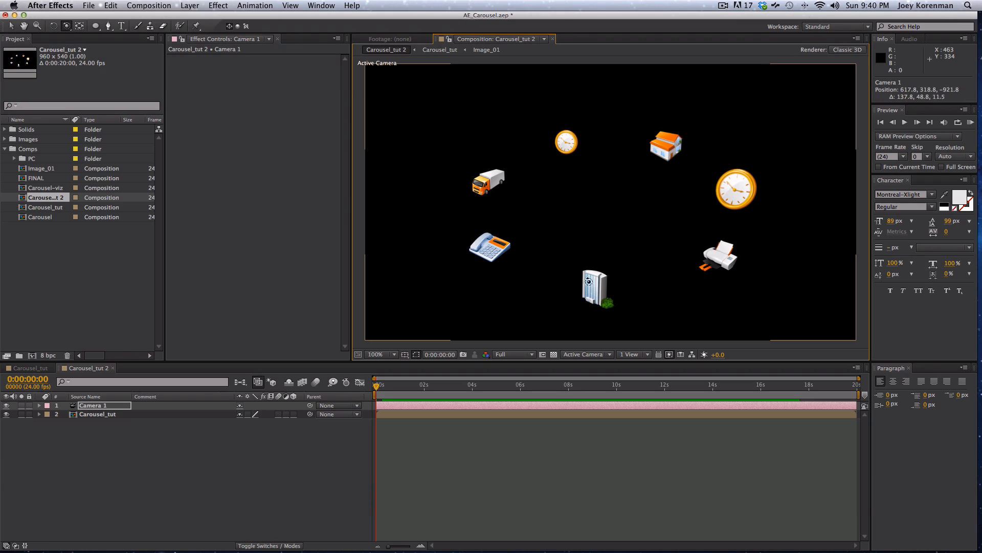
pyautogui.press('super+z')
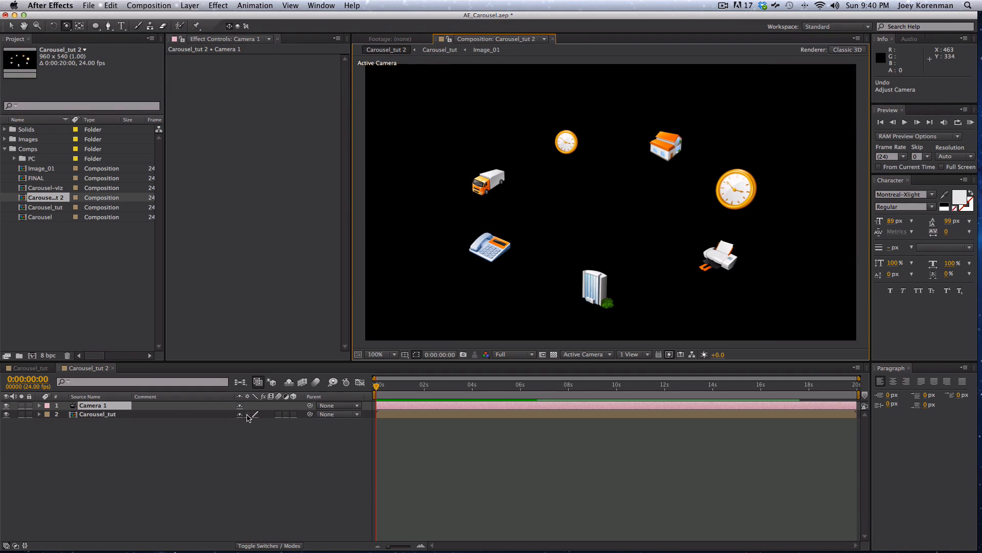
# Enable Collapse Transformations on the Carousel_tut layer, and orbit and dolly the camera back to see the whole ring from above
pyautogui.click(247, 415)
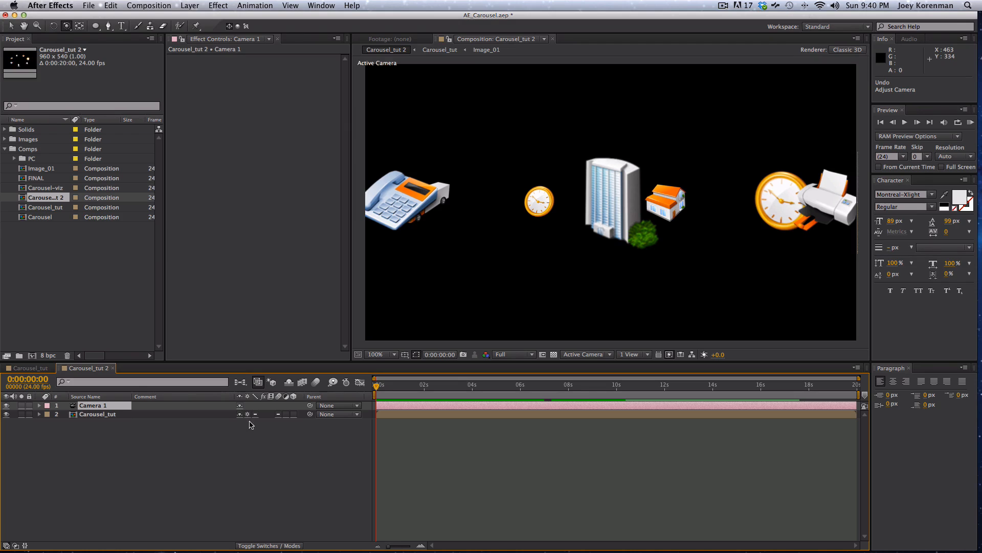
pyautogui.moveTo(583, 237); pyautogui.dragTo(533, 281)
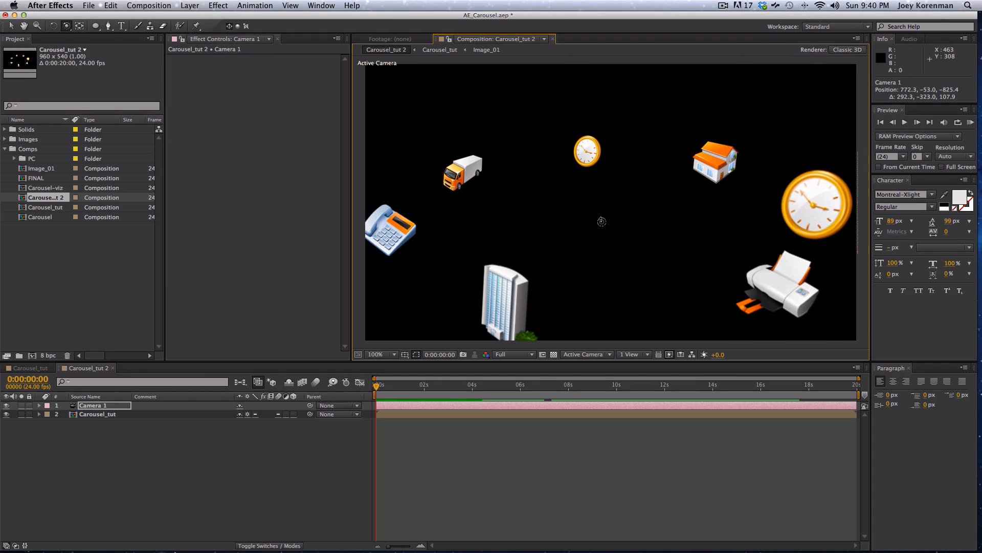
pyautogui.press('c')
pyautogui.press('c')
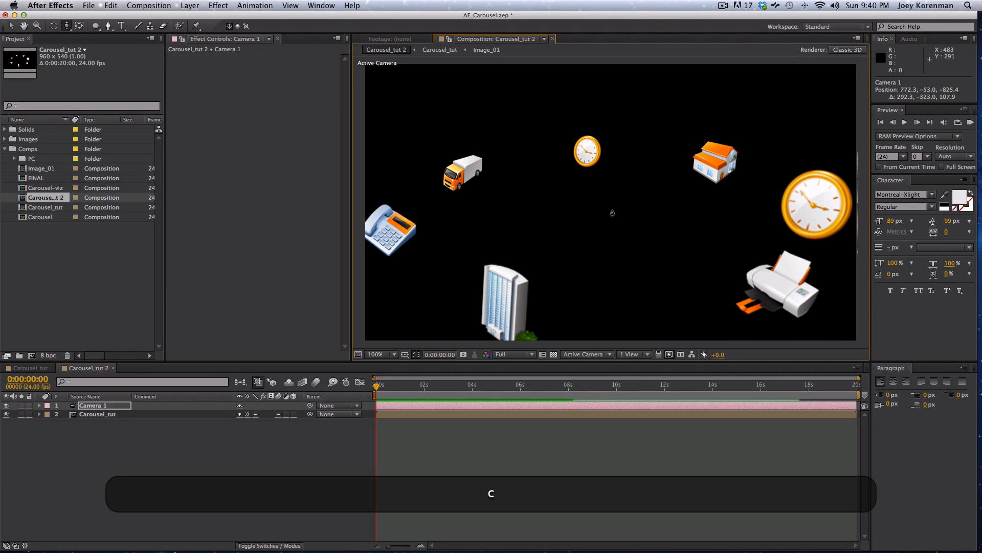
pyautogui.moveTo(612, 213); pyautogui.dragTo(609, 265)
pyautogui.press('c')
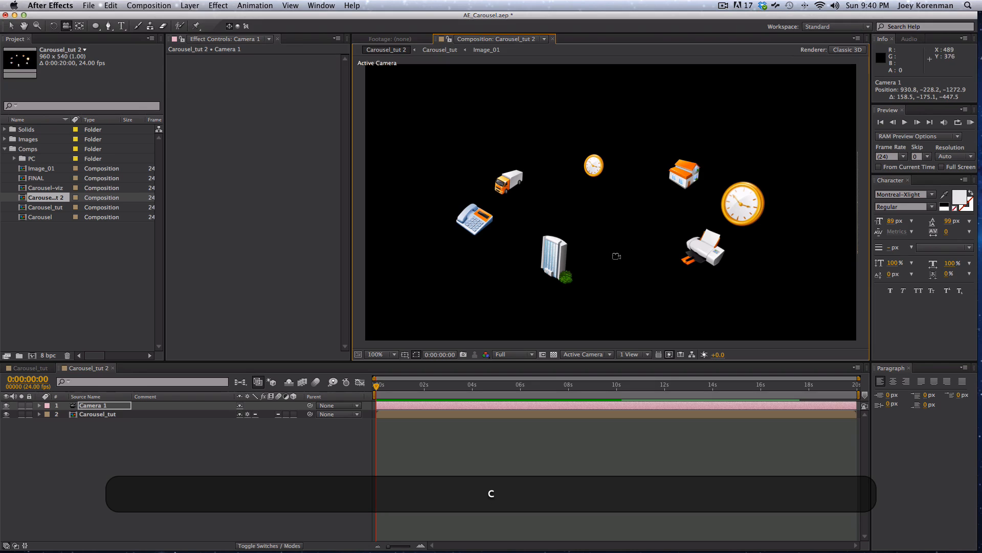
# Apply a Tint effect to the Carousel_tut layer with white mapped to purple, and orbit the camera to a lower angle
pyautogui.click(108, 414)
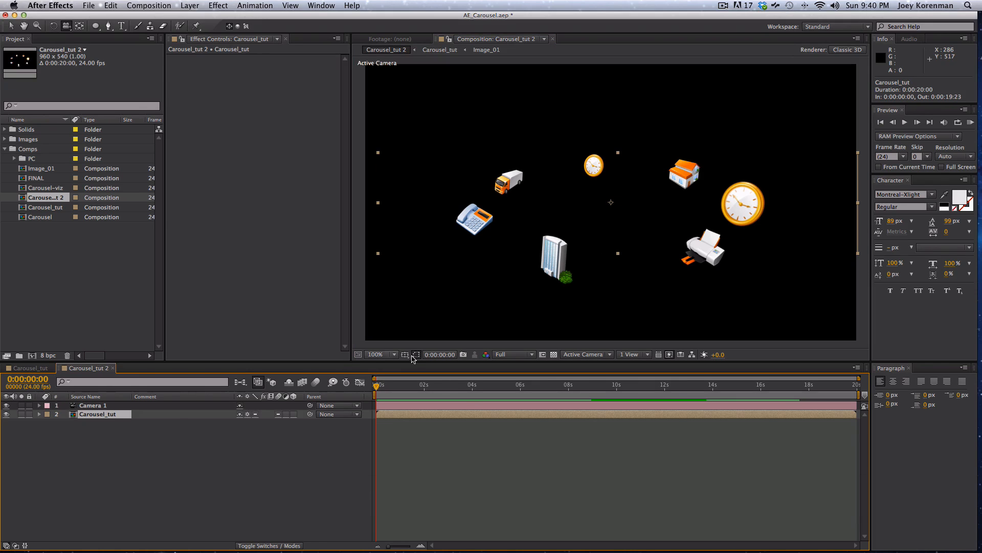
pyautogui.click(217, 6)
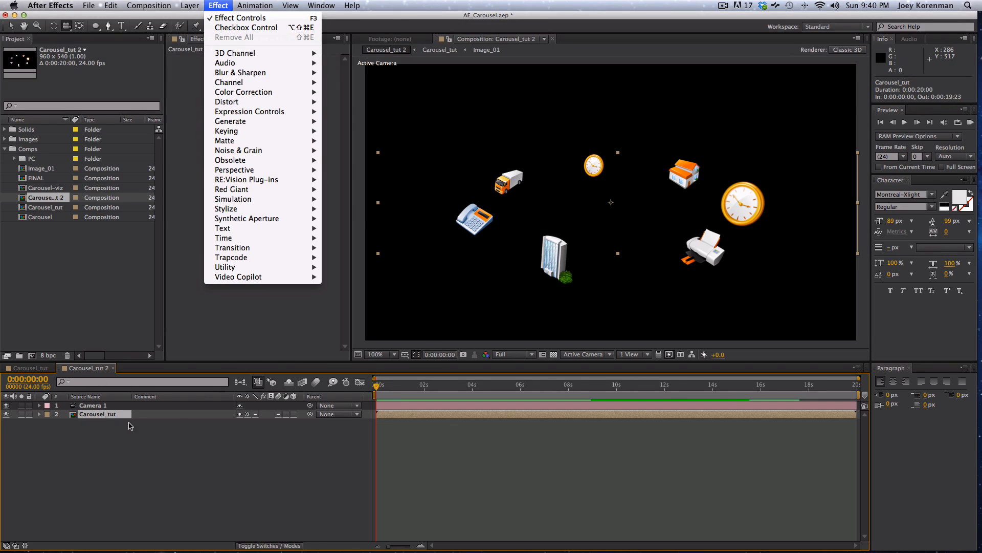
pyautogui.moveTo(274, 95)
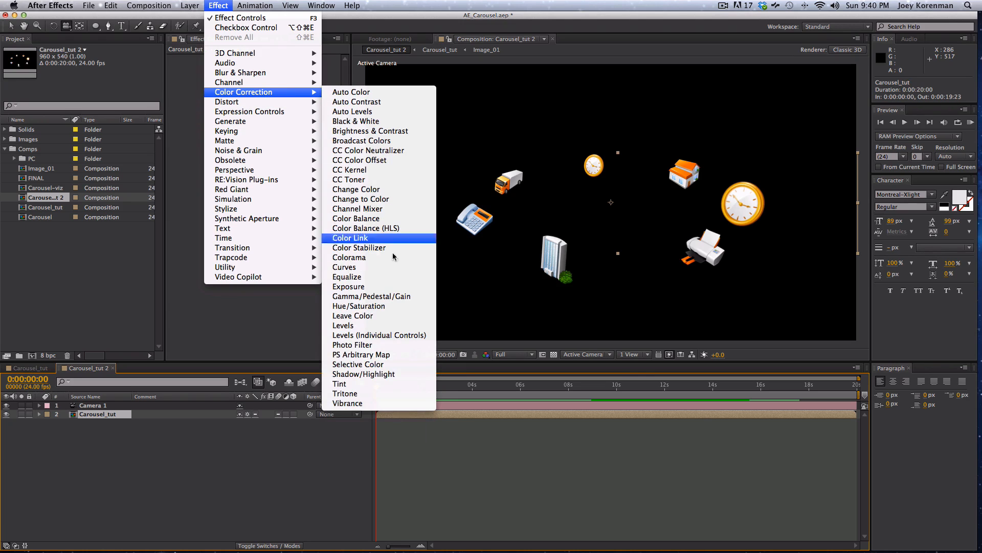
pyautogui.click(401, 383)
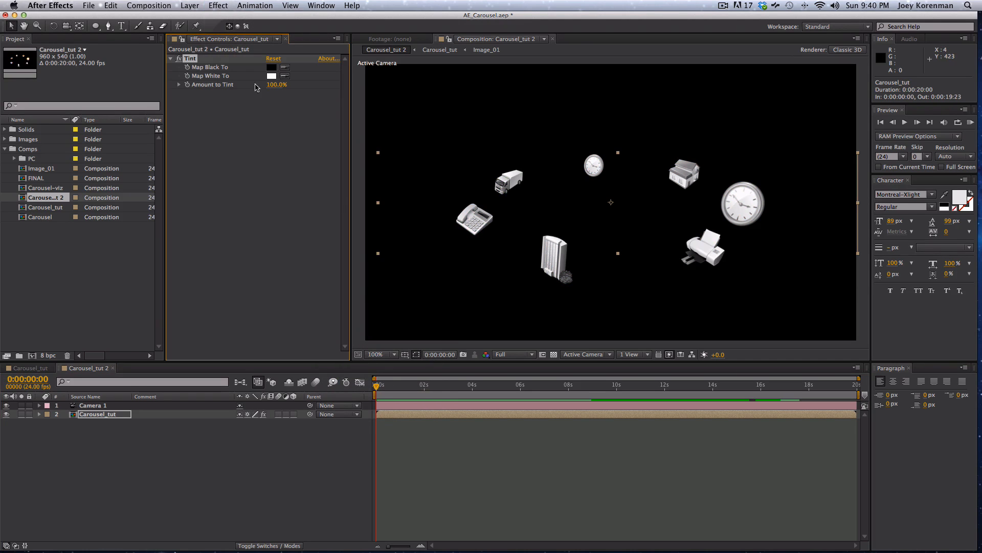
pyautogui.click(271, 76)
pyautogui.moveTo(830, 290); pyautogui.dragTo(824, 281)
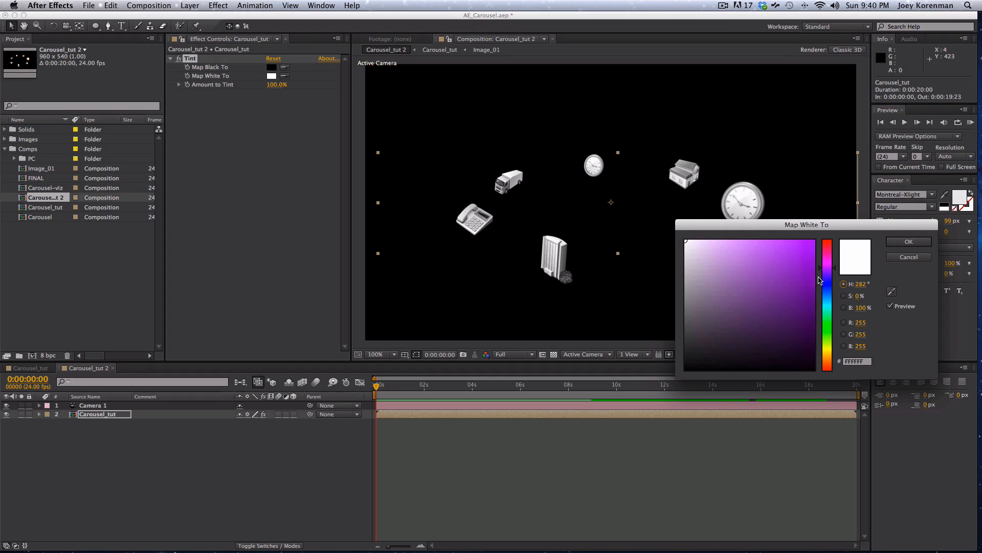
pyautogui.click(803, 275)
pyautogui.click(894, 242)
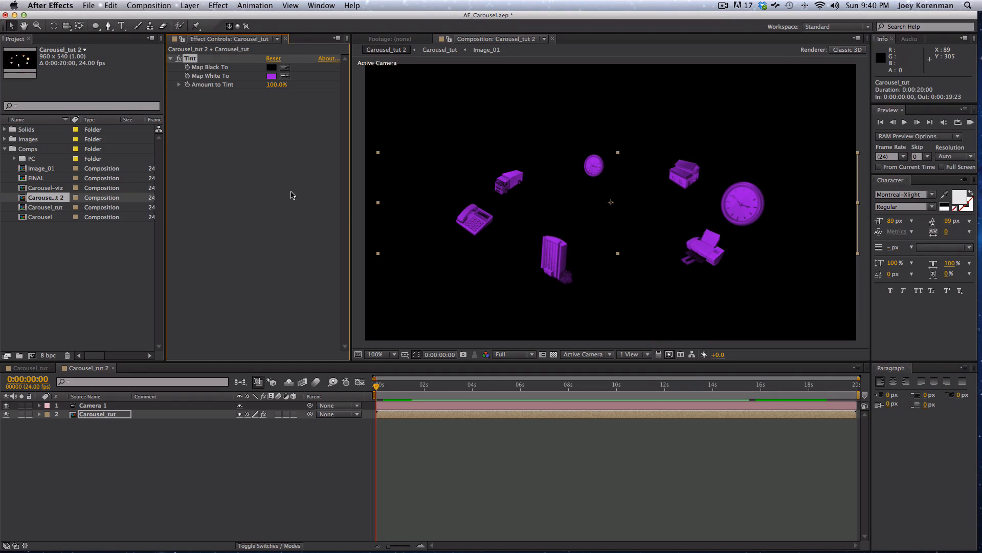
pyautogui.press('c')
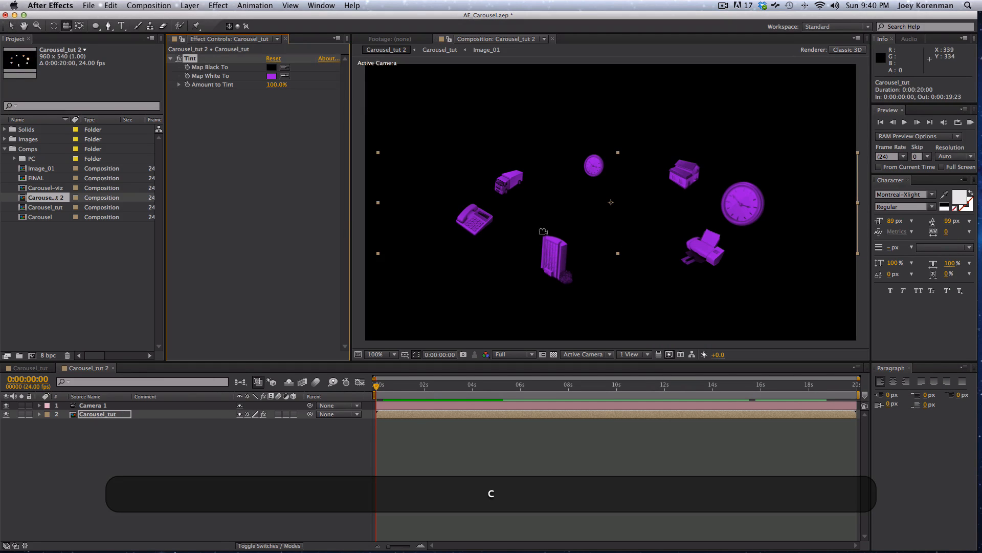
pyautogui.moveTo(544, 231); pyautogui.dragTo(571, 220)
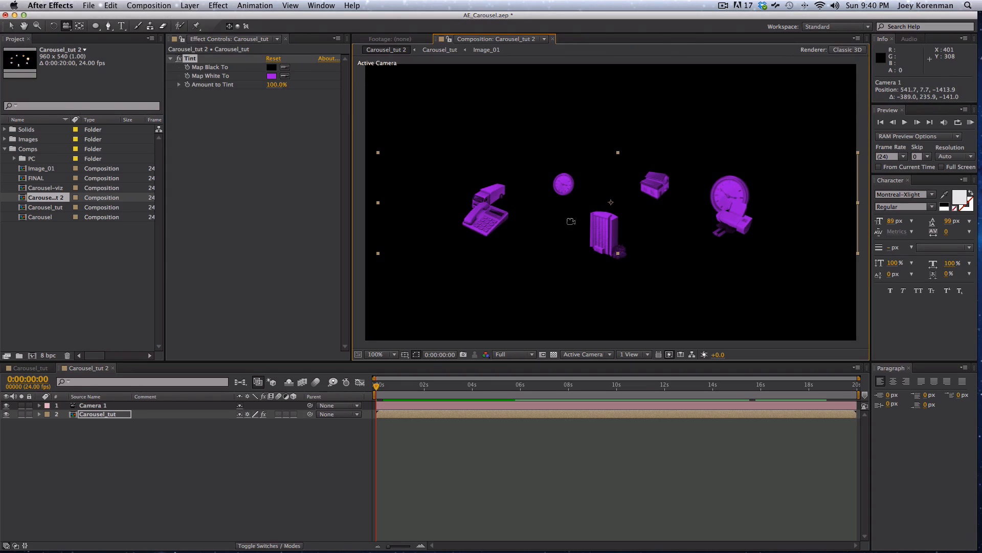
# Duplicate the Carousel_tut layer and rename the lower copy reflection
pyautogui.click(123, 417)
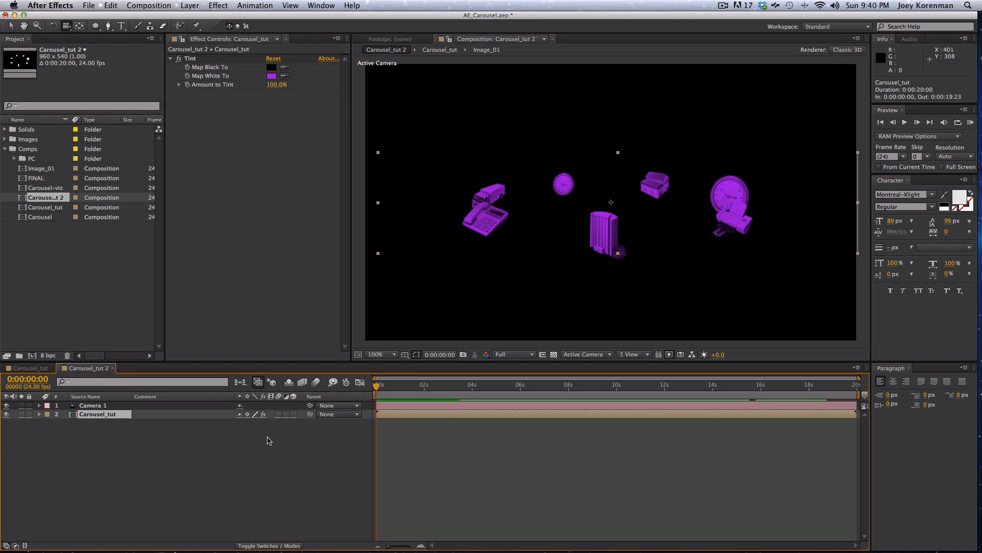
pyautogui.press('super+d')
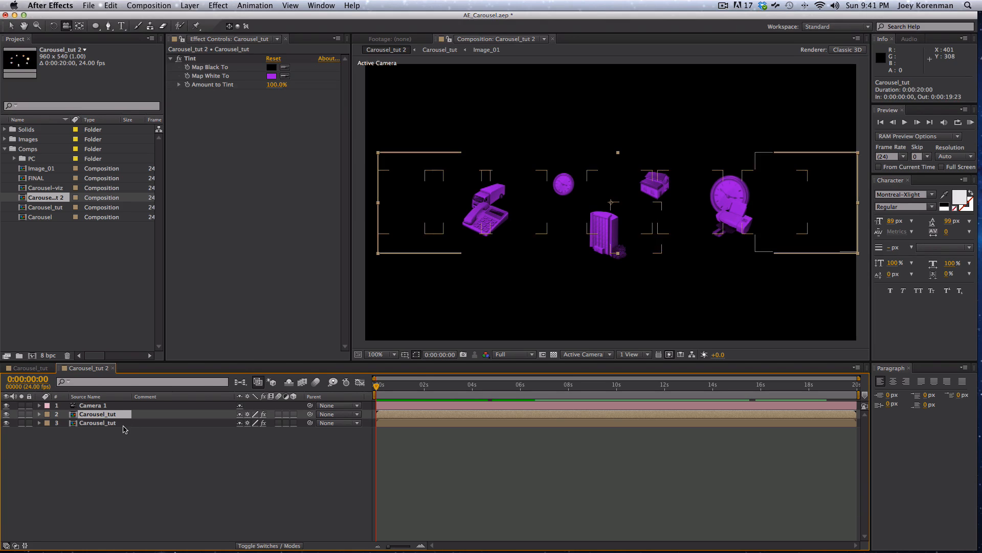
pyautogui.click(123, 423)
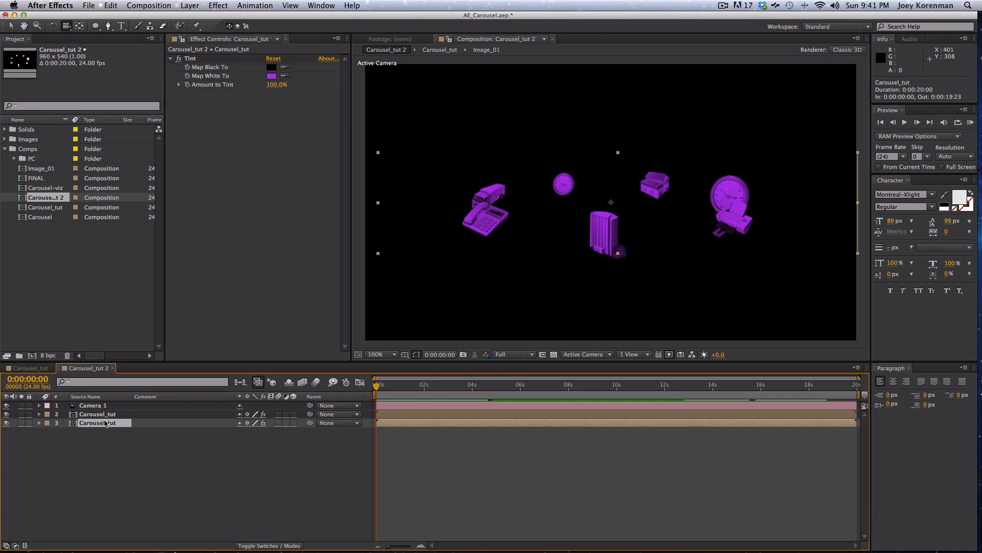
pyautogui.press('Return')
pyautogui.write('refef')
pyautogui.press('BackSpace')
pyautogui.press('BackSpace')
pyautogui.write('ole')
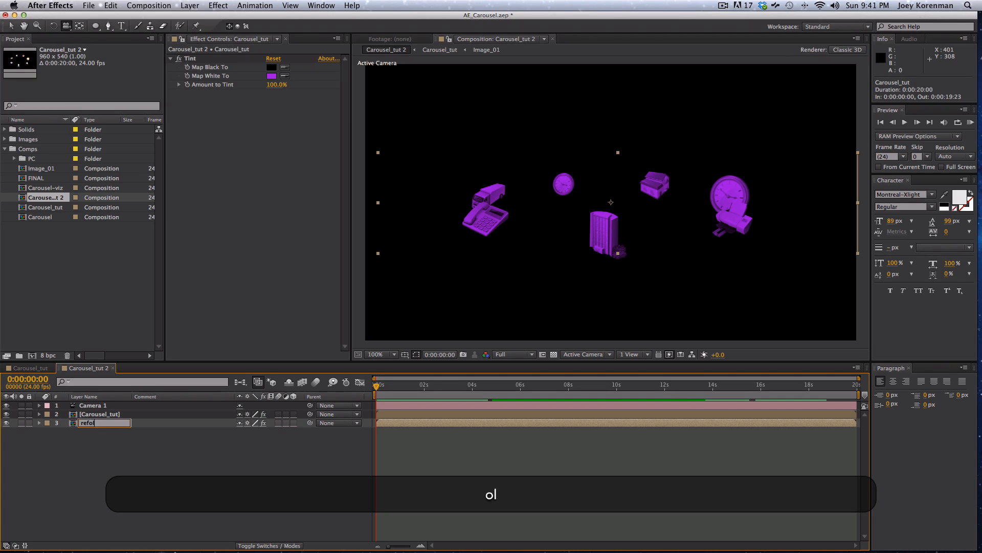
pyautogui.press('BackSpace')
pyautogui.press('BackSpace')
pyautogui.write('le')
pyautogui.press('Return')
# Flip the reflection layer by setting its vertical scale to -100%, and move it down to a Y position of about 359
pyautogui.press('s')
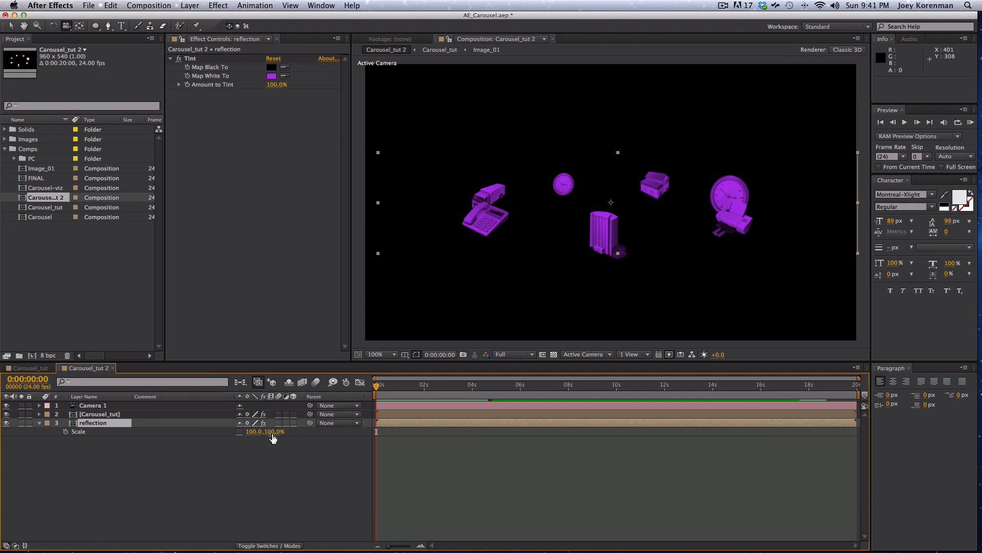
pyautogui.click(273, 431)
pyautogui.write('-100')
pyautogui.press('Return')
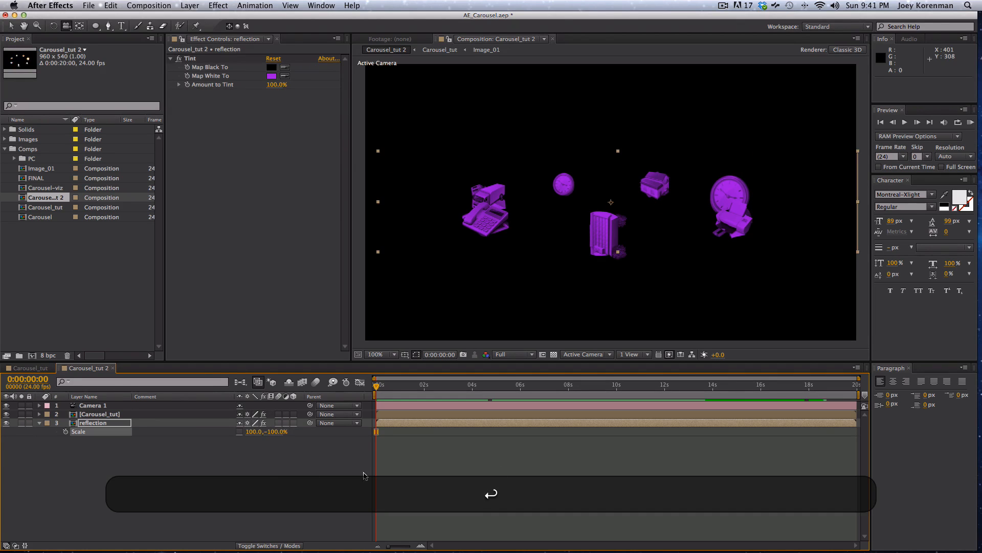
pyautogui.click(363, 476)
pyautogui.press('p')
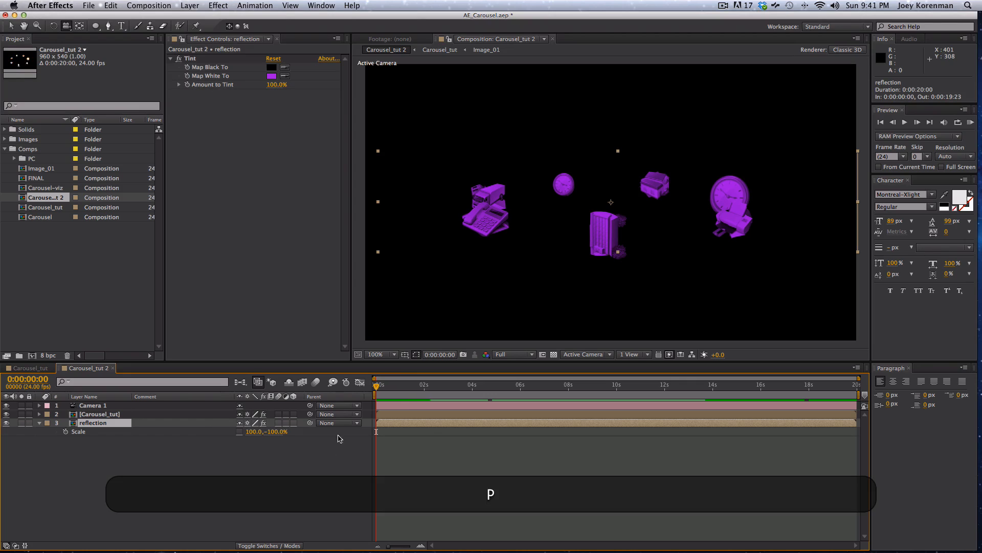
pyautogui.moveTo(263, 432); pyautogui.dragTo(313, 428)
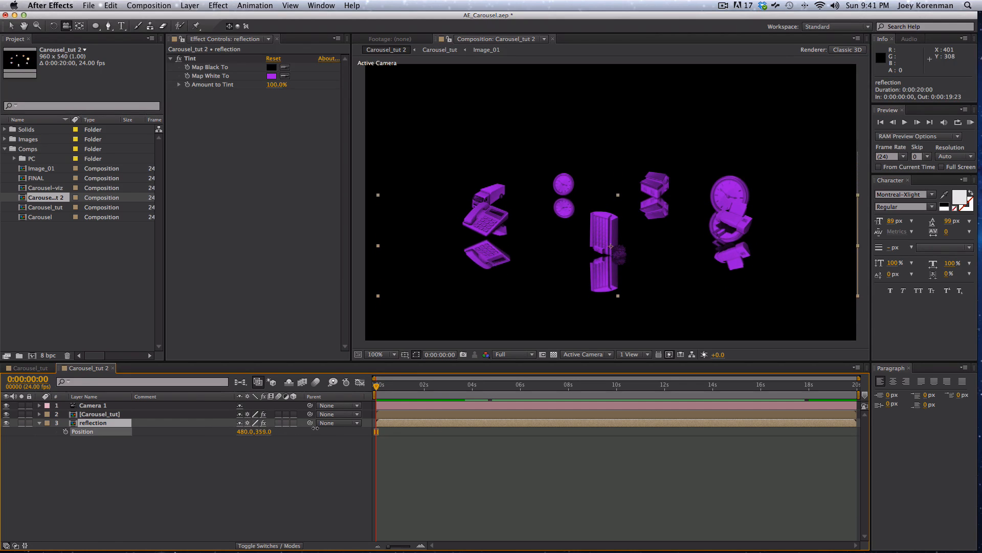
# Lower the reflection layer's opacity to 23%, and orbit the camera slightly around the carousel
pyautogui.press('t')
pyautogui.moveTo(244, 431); pyautogui.dragTo(168, 443)
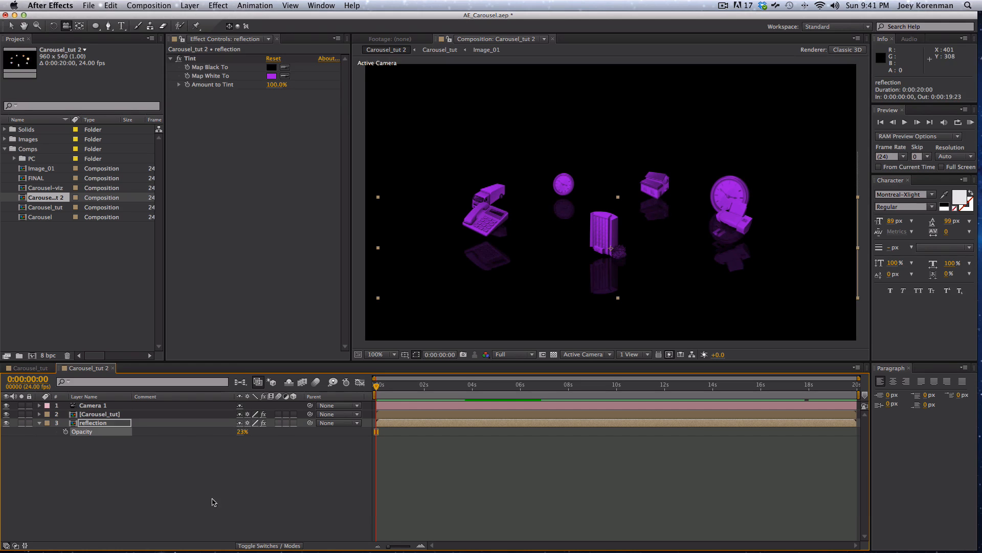
pyautogui.press('c')
pyautogui.moveTo(573, 264); pyautogui.dragTo(611, 248)
# Apply Fast Blur to the reflection layer with a Blurriness of 7.1, and deselect the layer
pyautogui.click(92, 422)
pyautogui.click(217, 5)
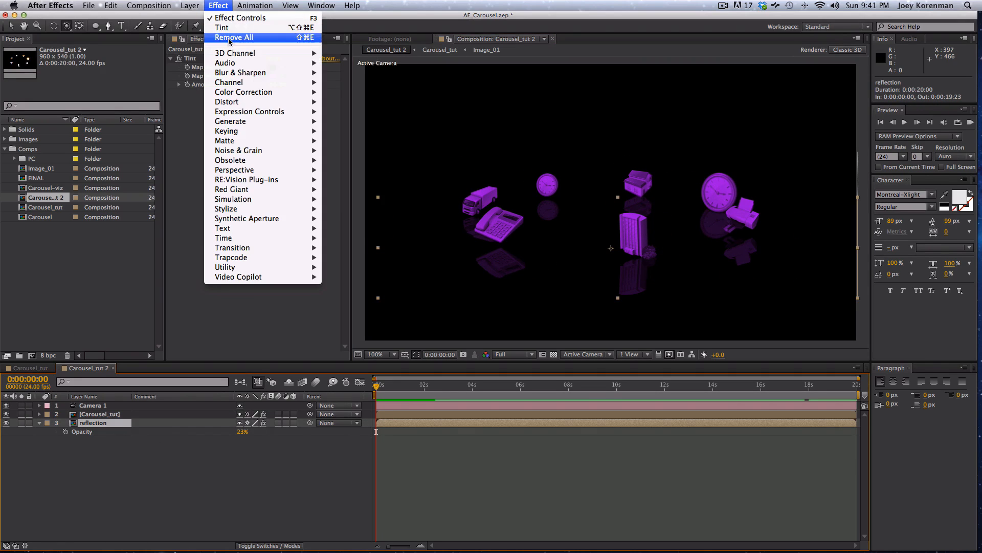
pyautogui.moveTo(241, 72)
pyautogui.click(381, 171)
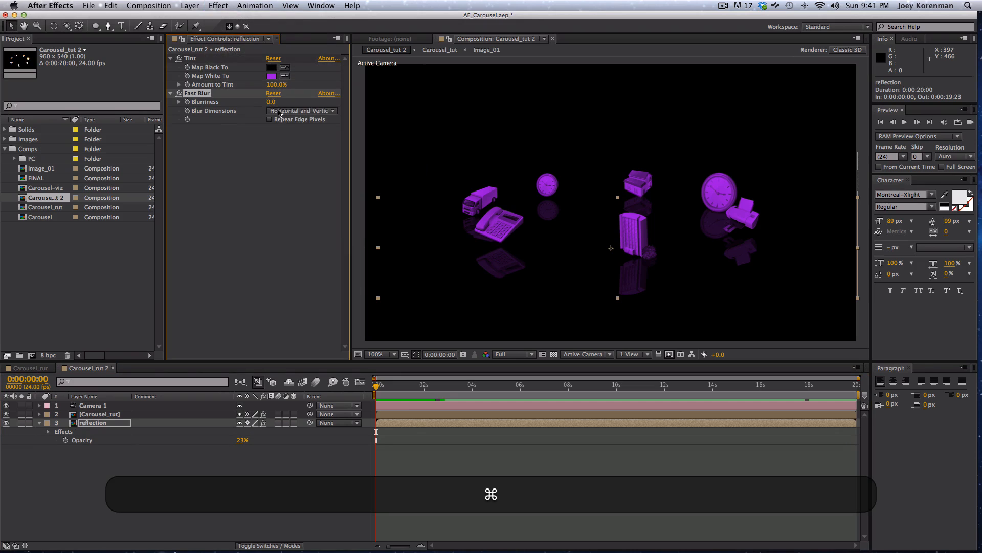
pyautogui.click(294, 437)
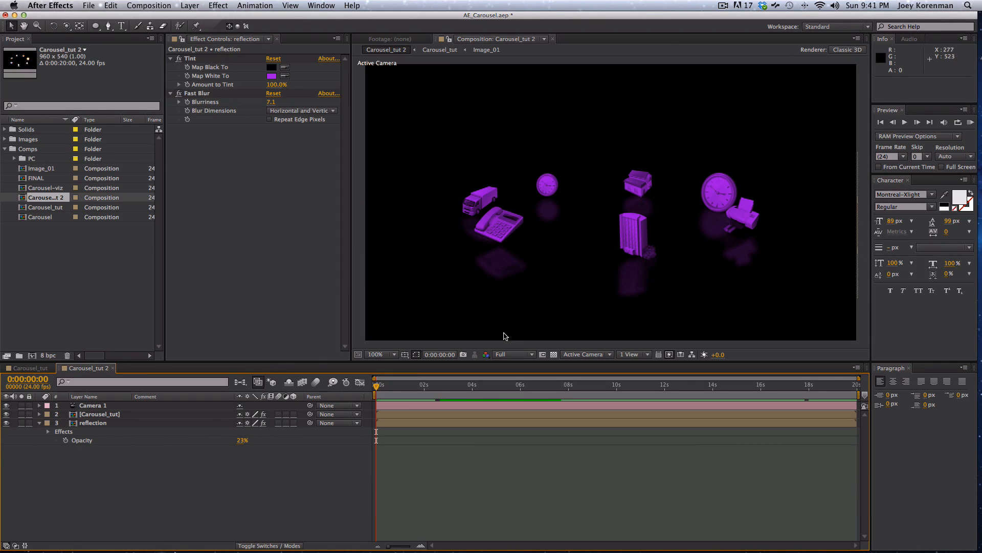
pyautogui.press('c')
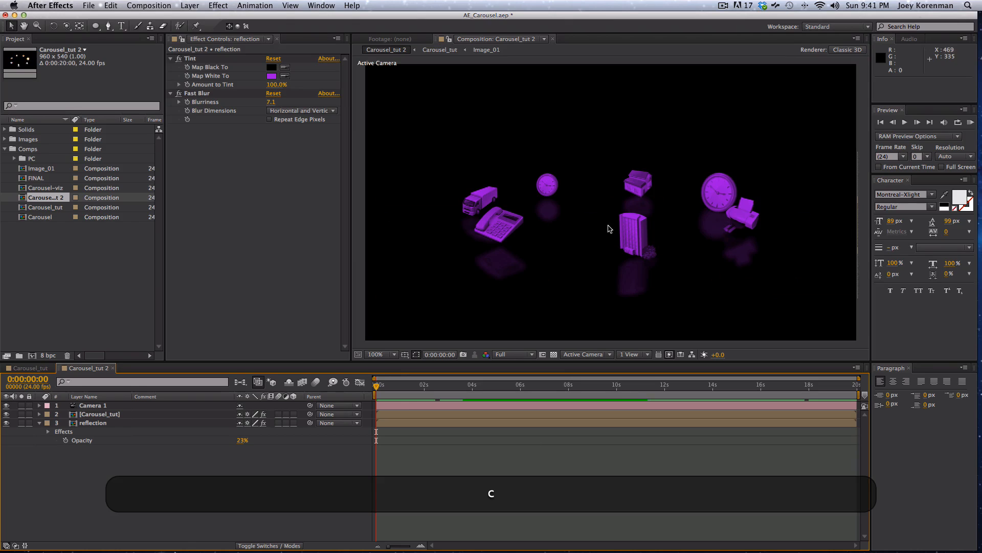
# Copy the Control null from the Carousel_tut comp into Carousel_tut 2, and rename the copy Remote
pyautogui.doubleClick(120, 415)
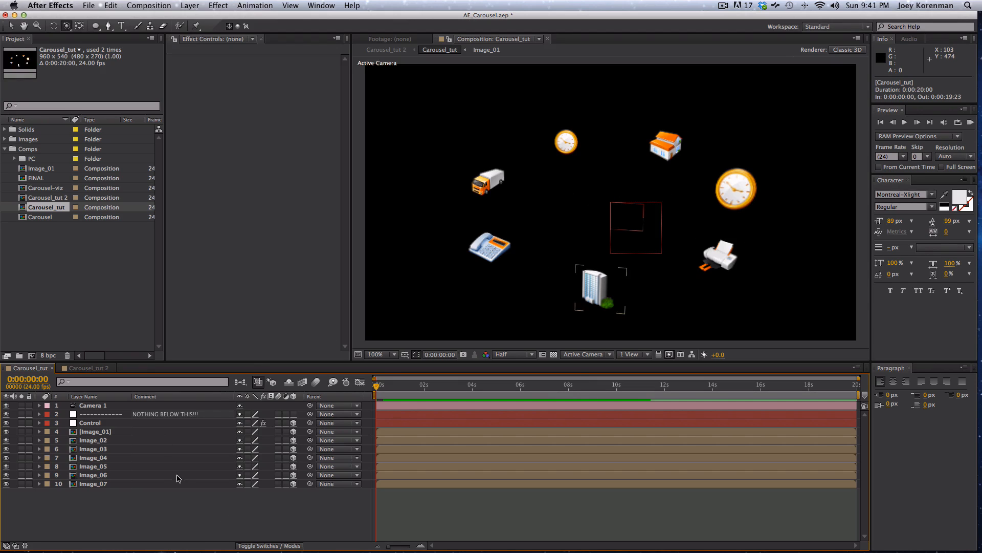
pyautogui.click(123, 422)
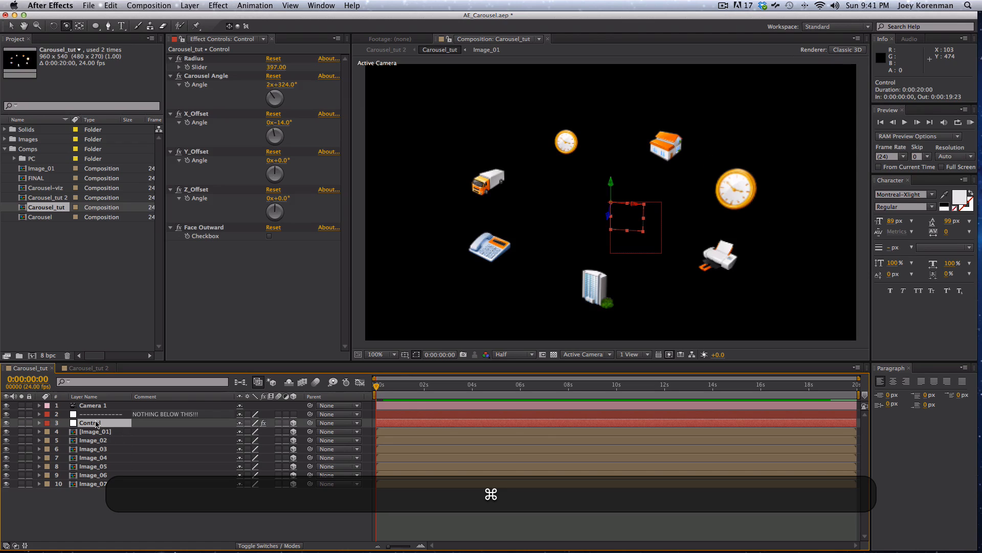
pyautogui.press('cmd+c')
pyautogui.click(98, 370)
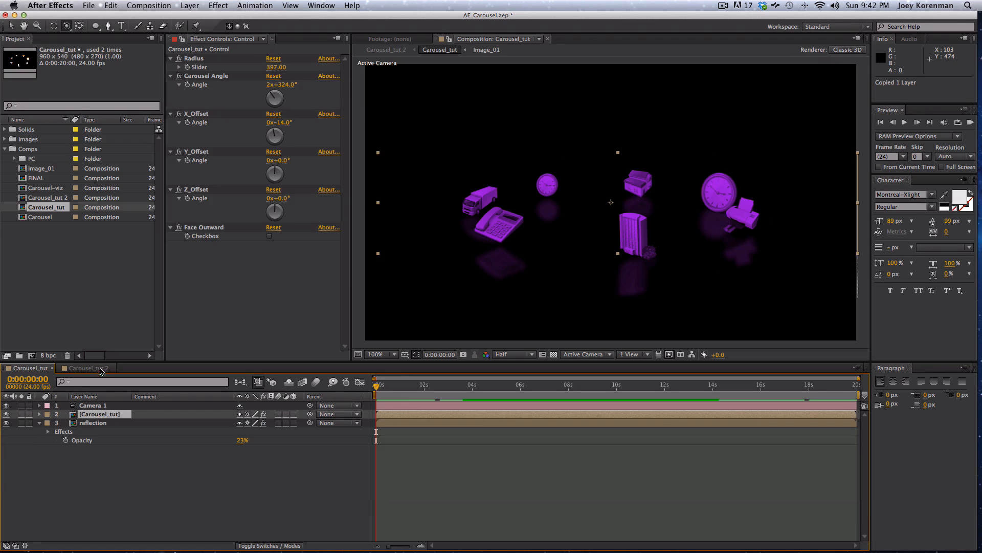
pyautogui.click(166, 488)
pyautogui.press('super+v')
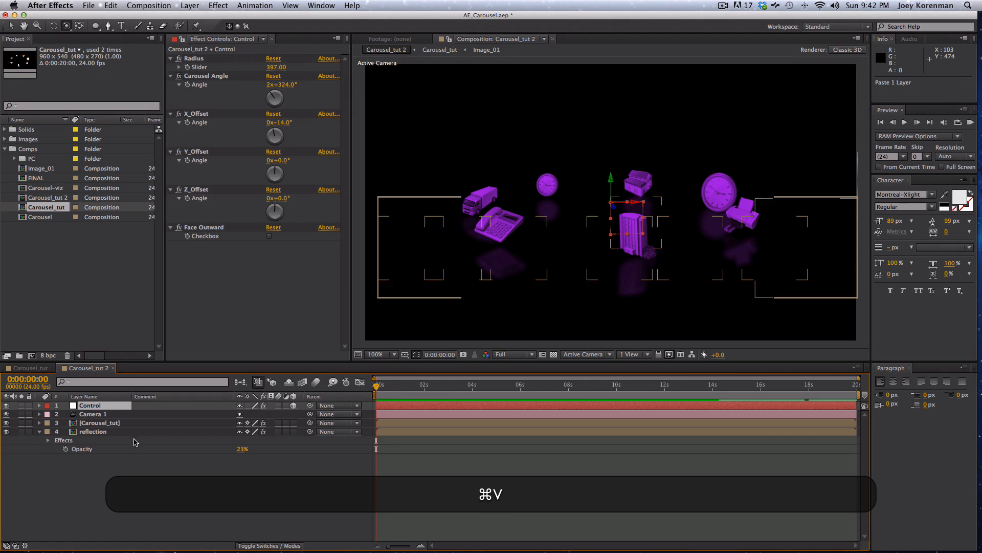
pyautogui.press('Return')
pyautogui.write('Remote')
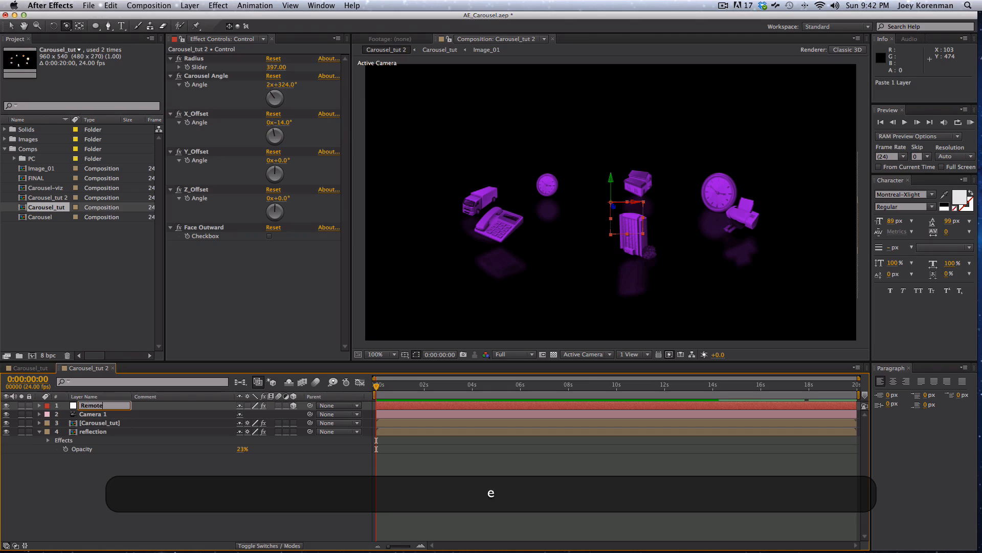
pyautogui.press('Return')
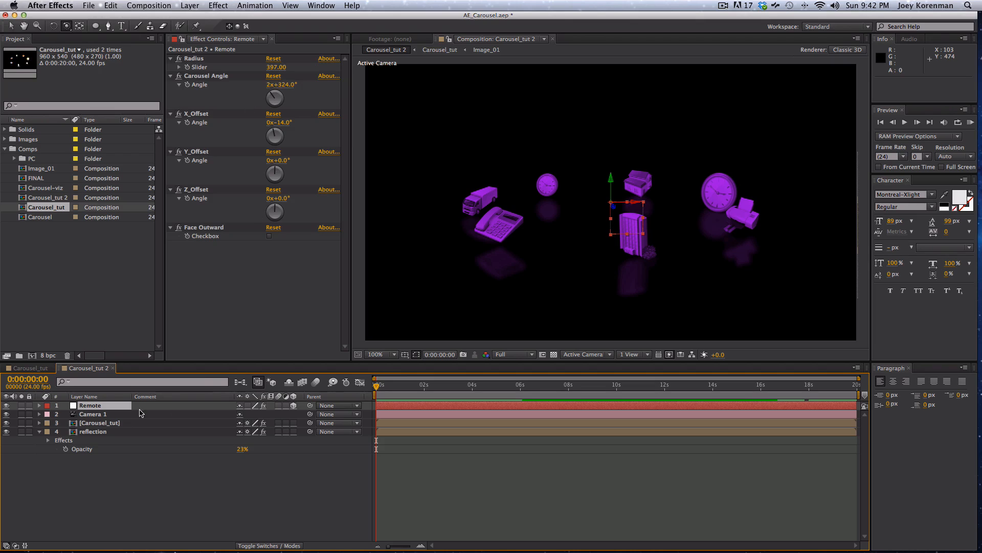
# Rename the Carousel_tut 2 composition as MASTER in the project
pyautogui.click(130, 423)
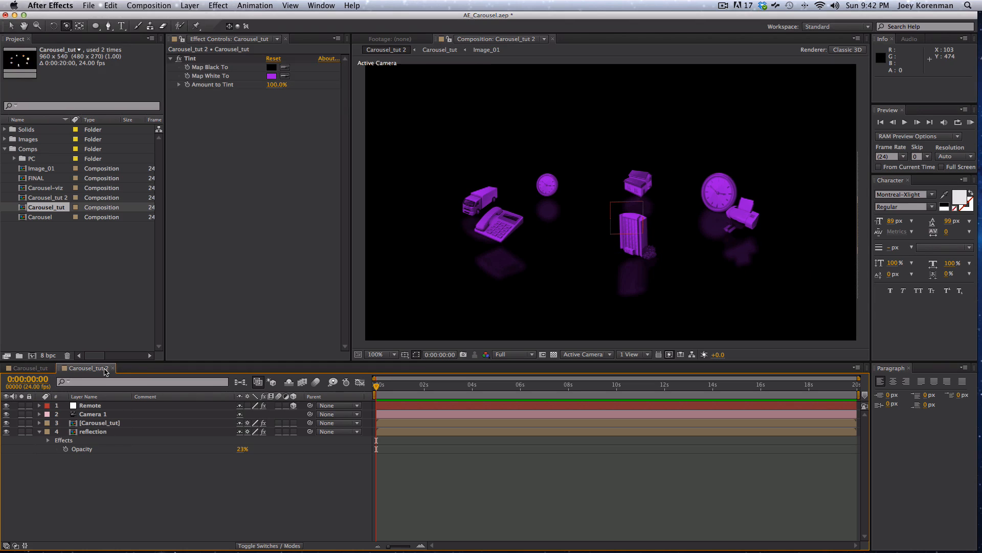
pyautogui.click(73, 225)
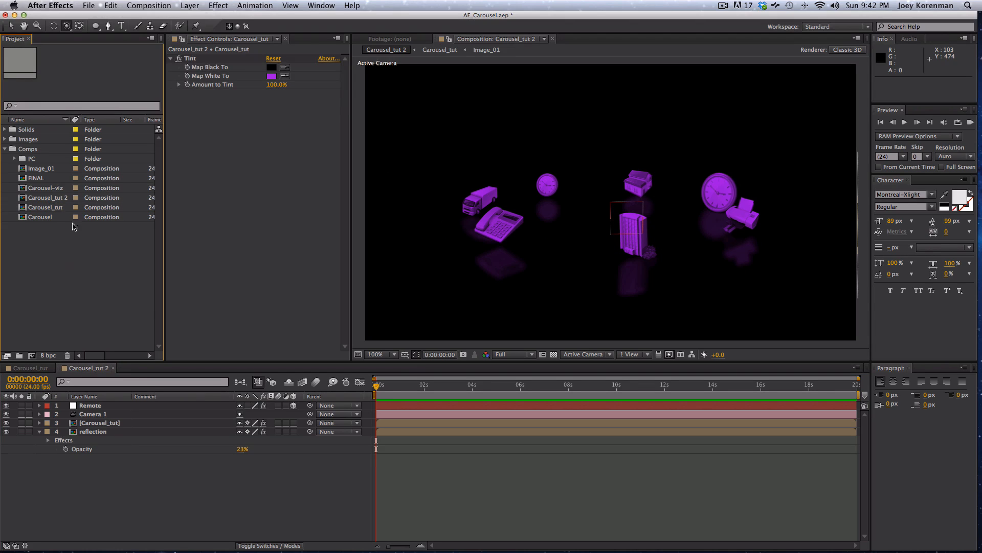
pyautogui.click(53, 194)
pyautogui.press('Return')
pyautogui.write('MASTER')
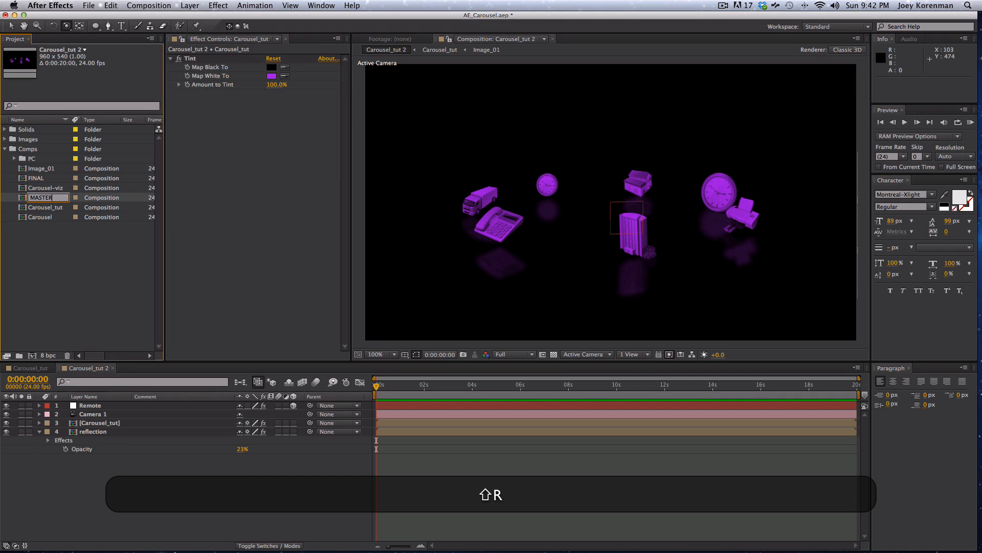
pyautogui.press('Return')
pyautogui.click(176, 525)
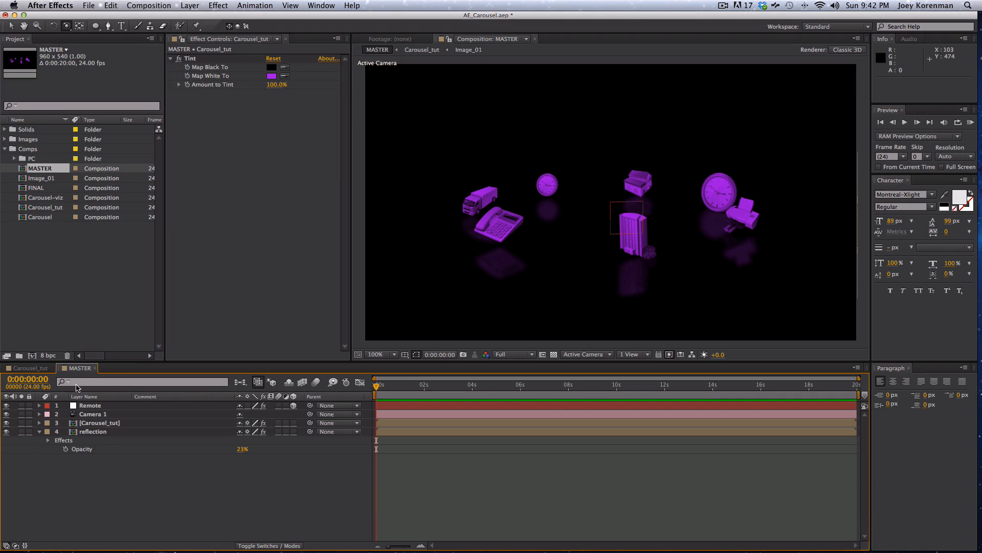
# Dock the MASTER timeline below the Carousel_tut timeline, and enlarge both so their layers can be worked on together
pyautogui.click(37, 368)
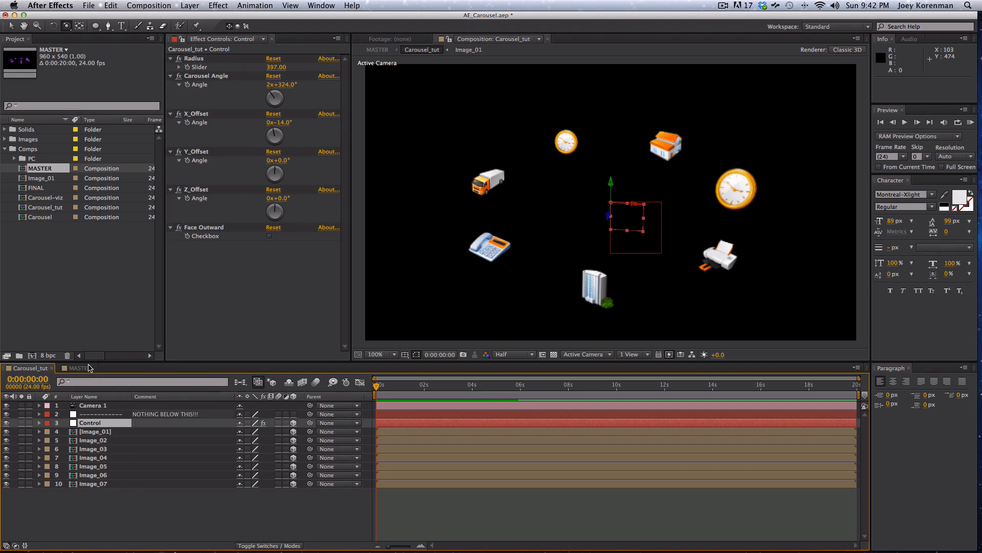
pyautogui.click(68, 369)
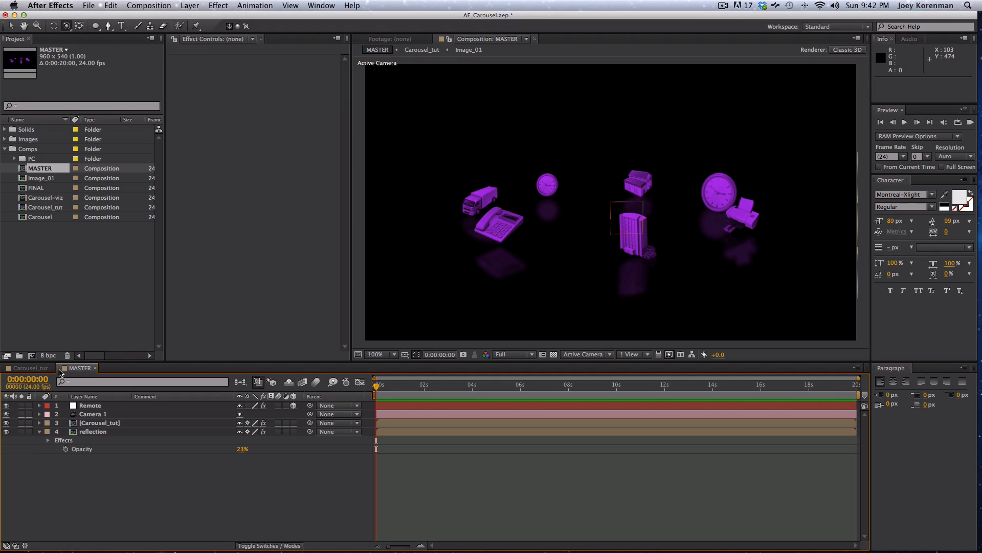
pyautogui.moveTo(60, 371); pyautogui.dragTo(108, 420)
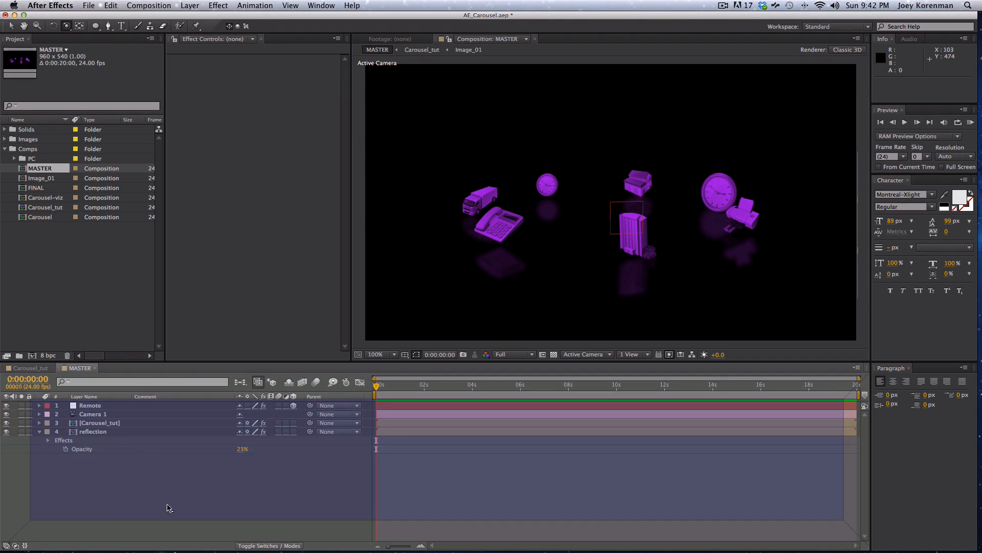
pyautogui.moveTo(169, 508); pyautogui.dragTo(113, 471)
pyautogui.moveTo(85, 409); pyautogui.dragTo(153, 539)
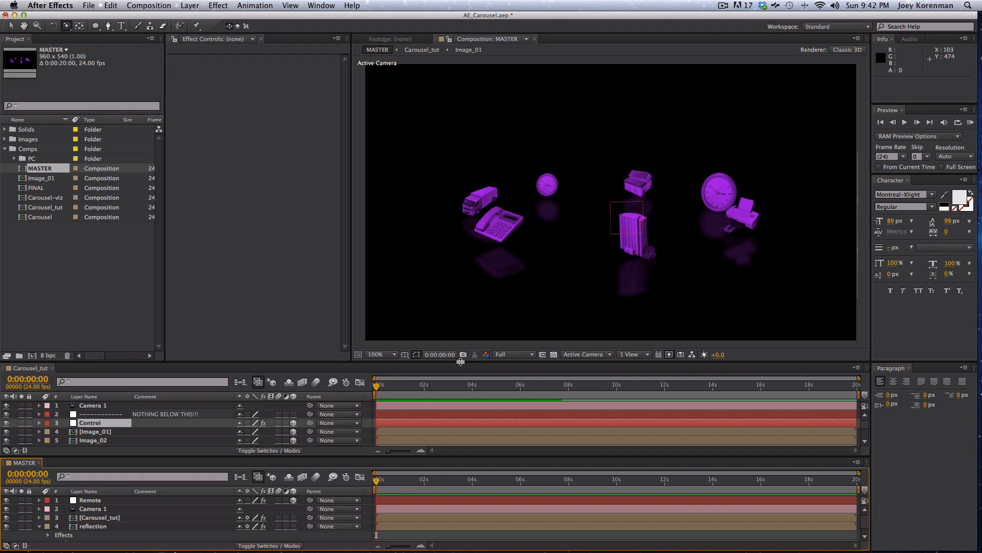
pyautogui.moveTo(462, 360); pyautogui.dragTo(462, 121)
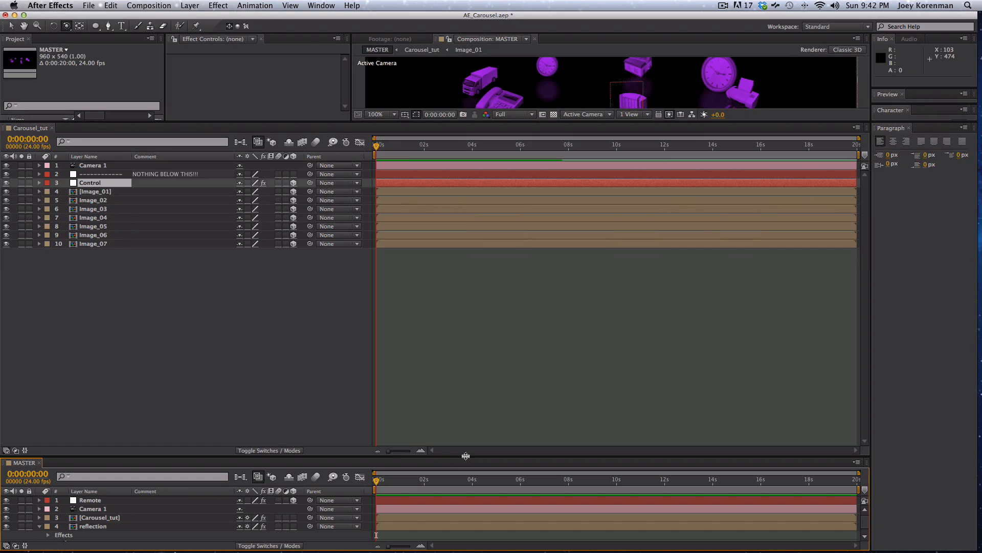
pyautogui.moveTo(467, 455); pyautogui.dragTo(473, 314)
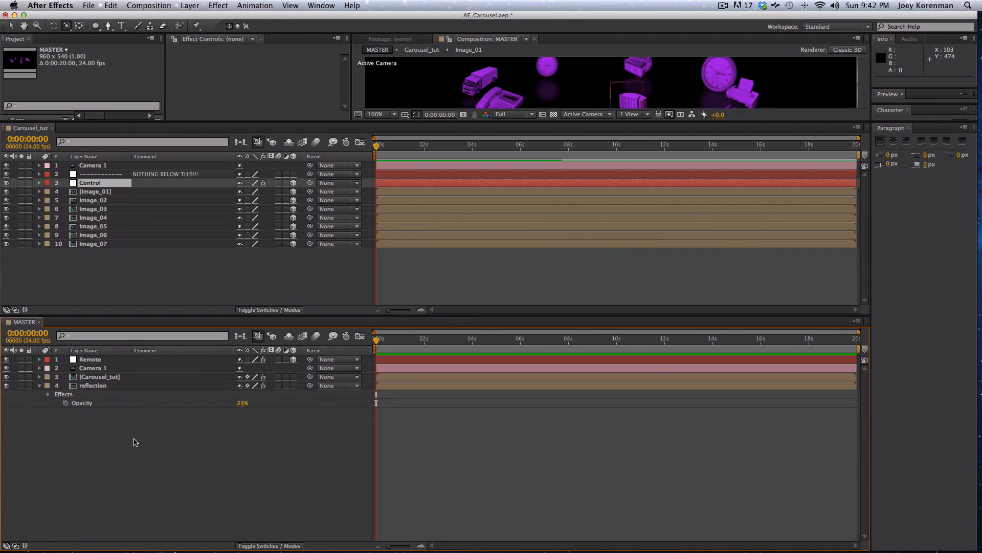
# Reveal the Control null's effects in Carousel_tut and expand all six, from Radius to Face Outward
pyautogui.click(94, 183)
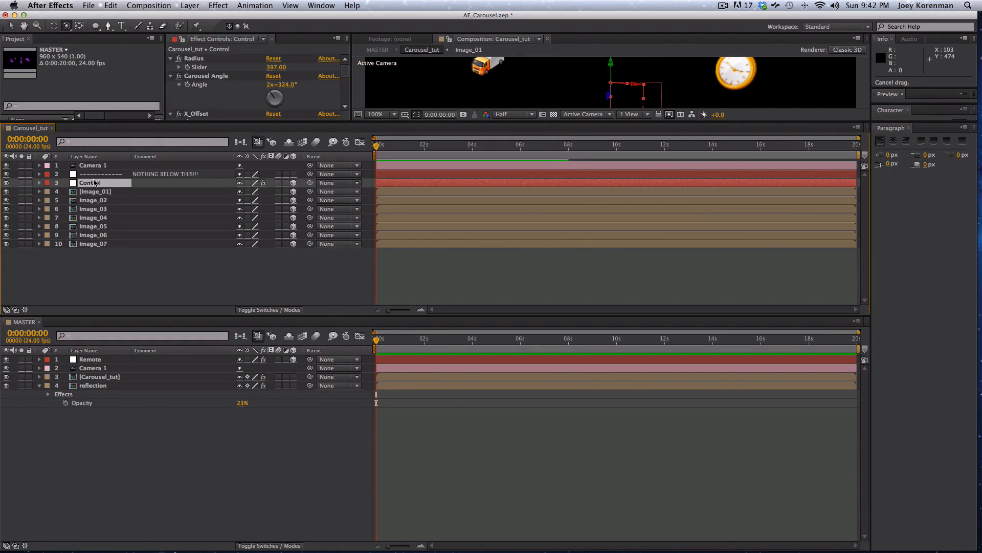
pyautogui.press('e')
pyautogui.click(57, 235)
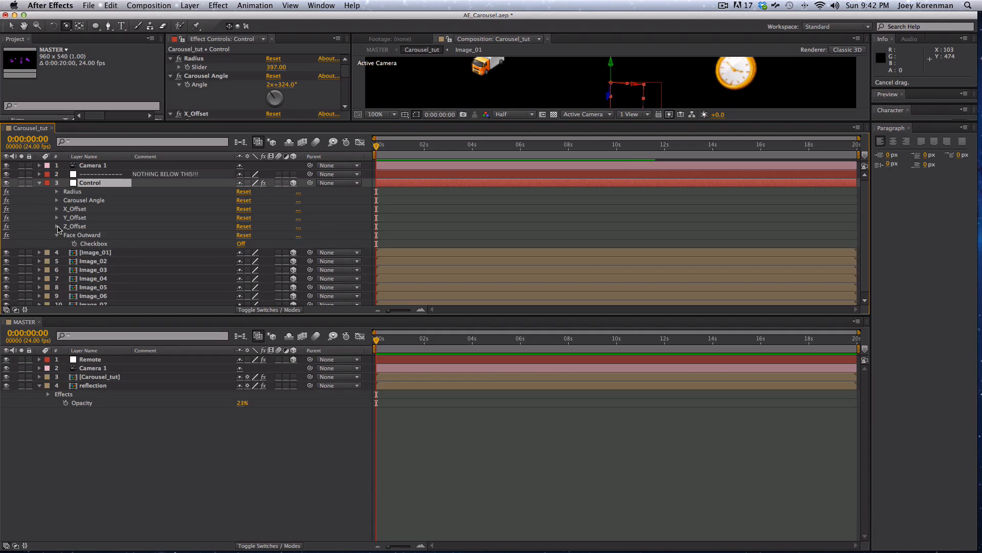
pyautogui.click(56, 226)
pyautogui.click(57, 218)
pyautogui.click(57, 200)
pyautogui.click(57, 191)
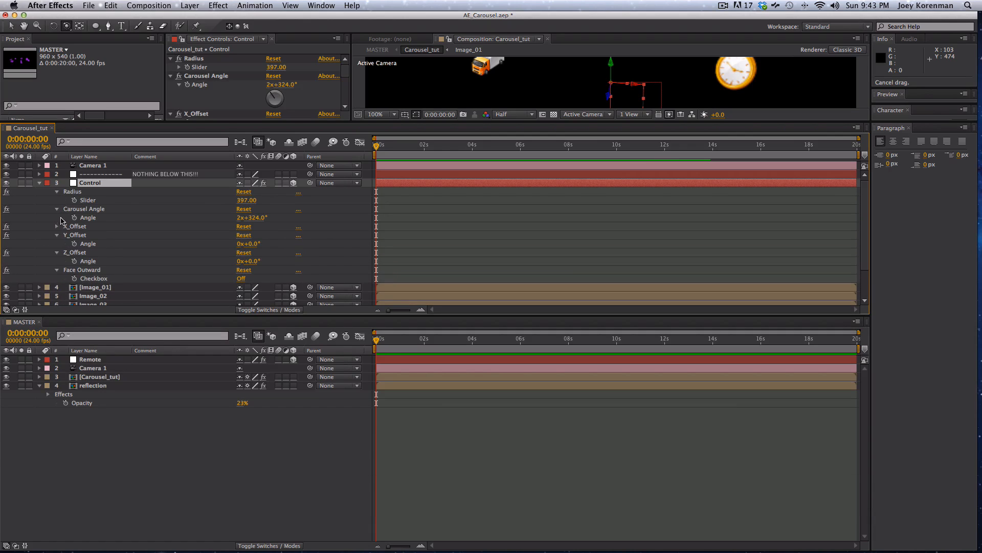
pyautogui.click(57, 227)
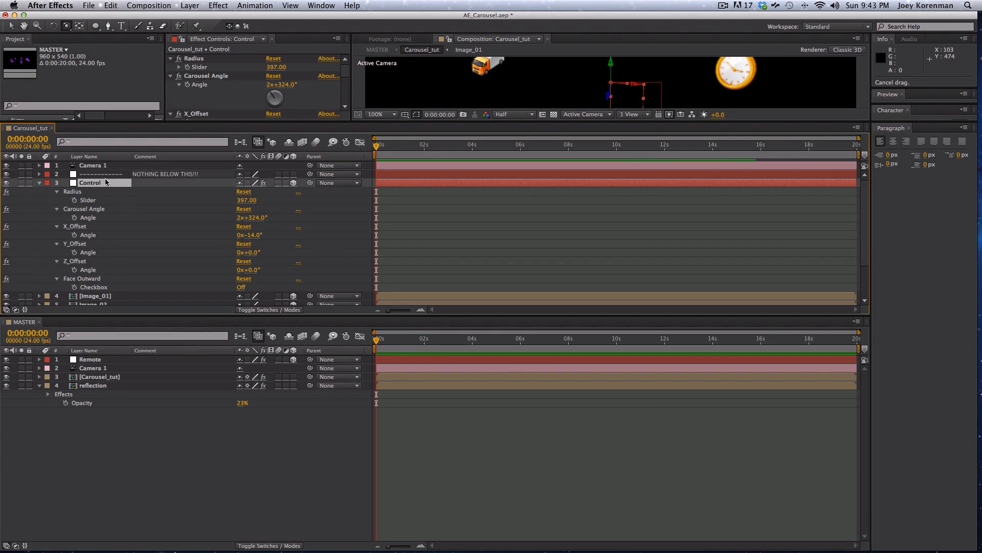
# Reveal the Remote null's effects in MASTER and expand all six to expose their sliders, angles and checkbox
pyautogui.click(95, 359)
pyautogui.press('e')
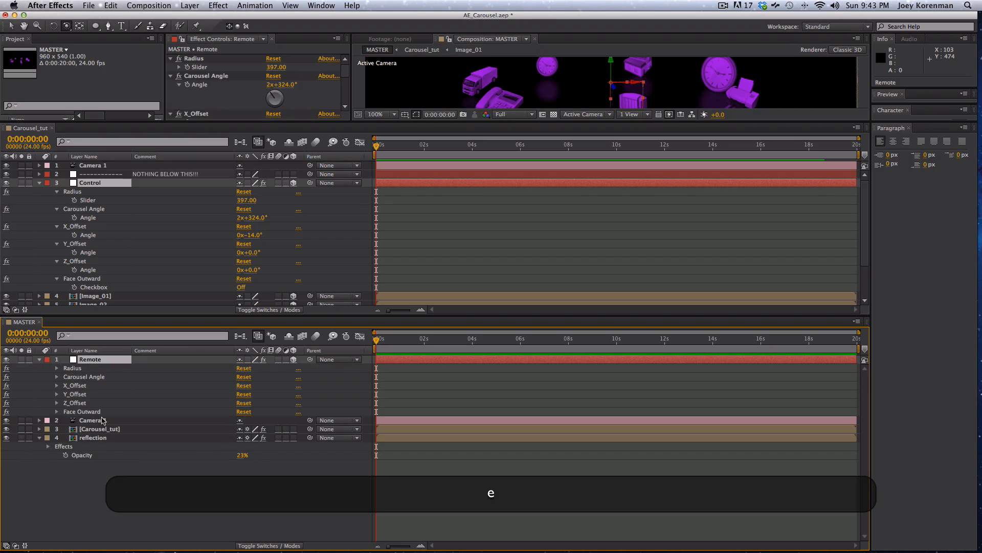
pyautogui.click(57, 412)
pyautogui.click(57, 402)
pyautogui.click(57, 394)
pyautogui.click(56, 385)
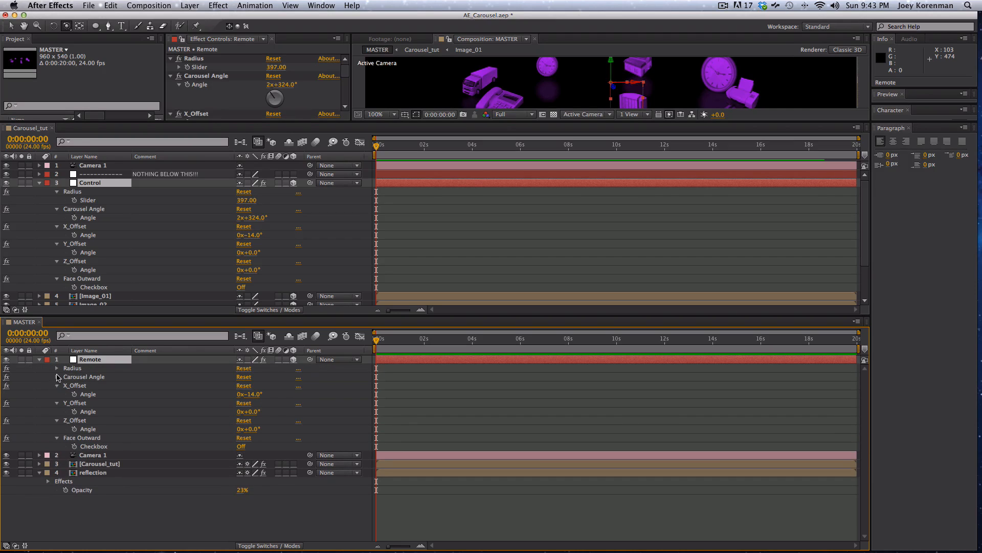
pyautogui.click(57, 377)
pyautogui.click(57, 368)
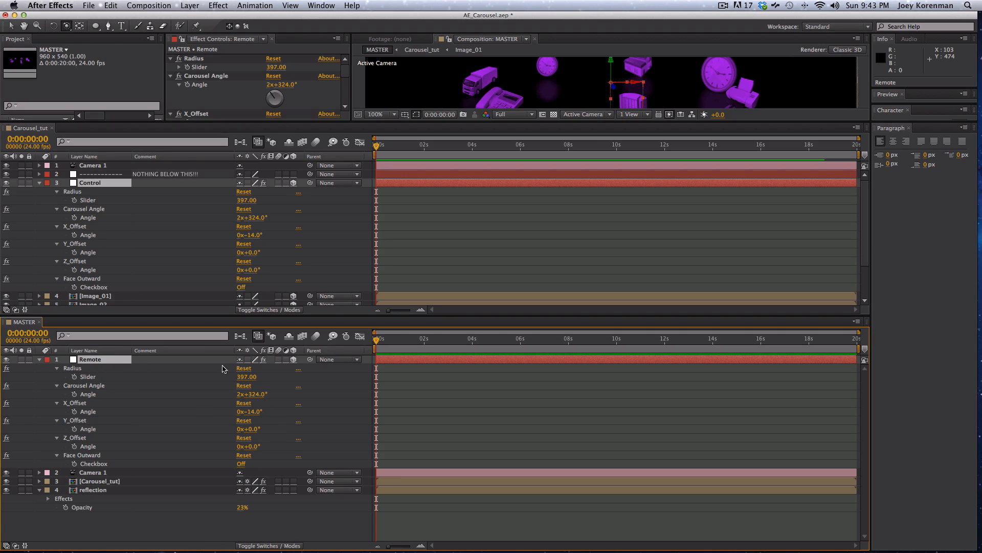
# Link the Control null's Radius slider and Carousel Angle to the matching Remote properties in MASTER with expressions
pyautogui.keyDown('alt'); pyautogui.click(74, 200); pyautogui.keyUp('alt')
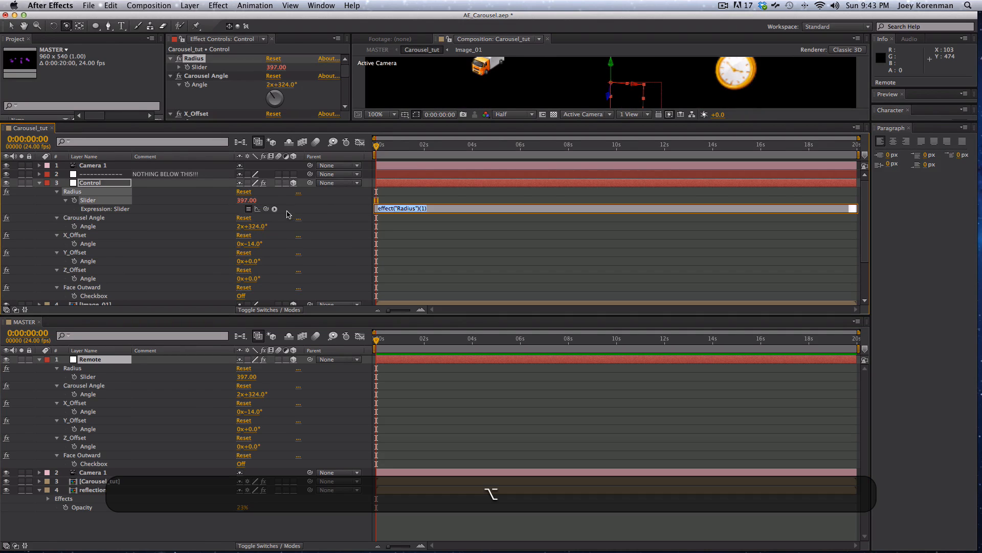
pyautogui.moveTo(266, 208); pyautogui.dragTo(113, 378)
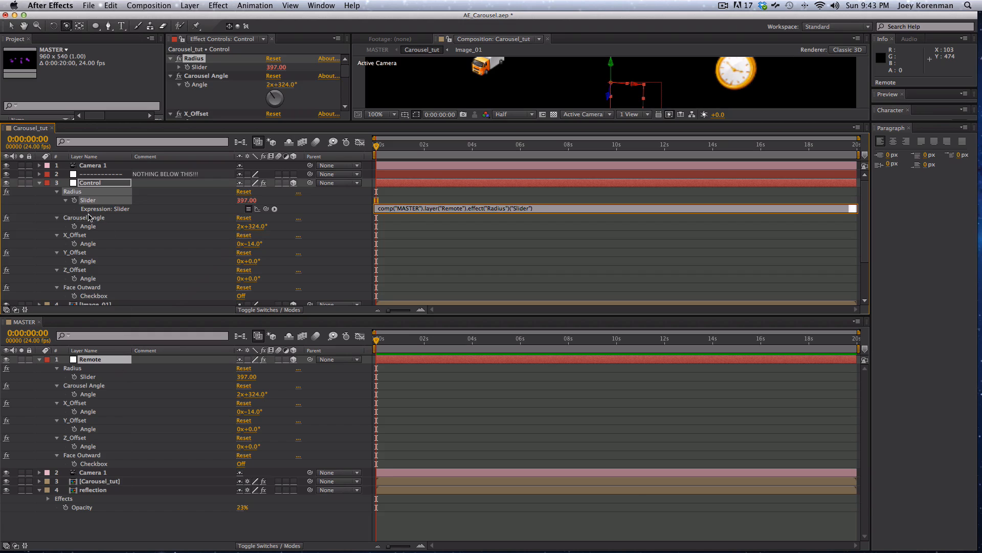
pyautogui.keyDown('alt'); pyautogui.click(75, 226); pyautogui.keyUp('alt')
pyautogui.moveTo(266, 234); pyautogui.dragTo(115, 394)
# Link the Control null's X_Offset, Y_Offset and Z_Offset angles to the matching Remote angles in MASTER with expressions
pyautogui.keyDown('alt'); pyautogui.click(75, 253); pyautogui.keyUp('alt')
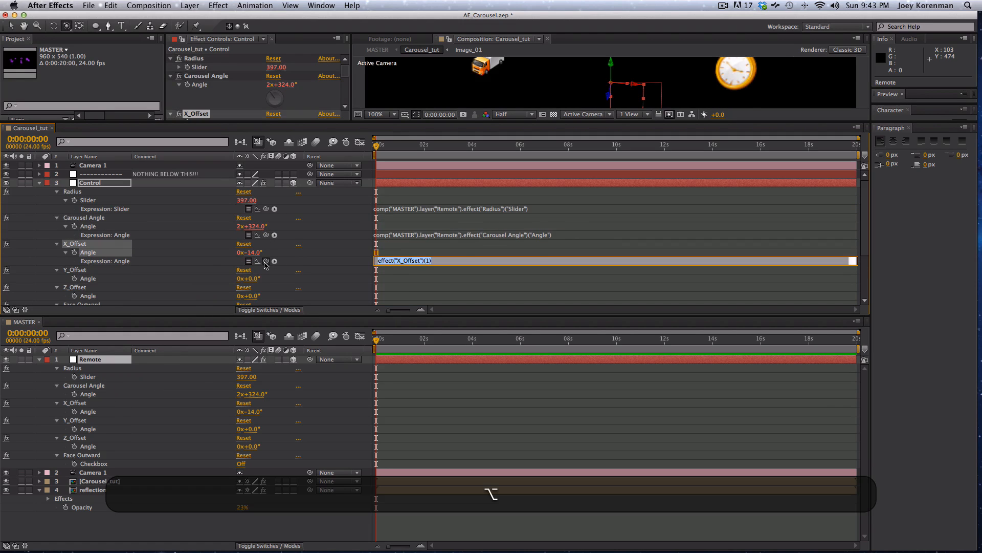
pyautogui.moveTo(265, 261); pyautogui.dragTo(113, 412)
pyautogui.keyDown('alt'); pyautogui.click(74, 278); pyautogui.keyUp('alt')
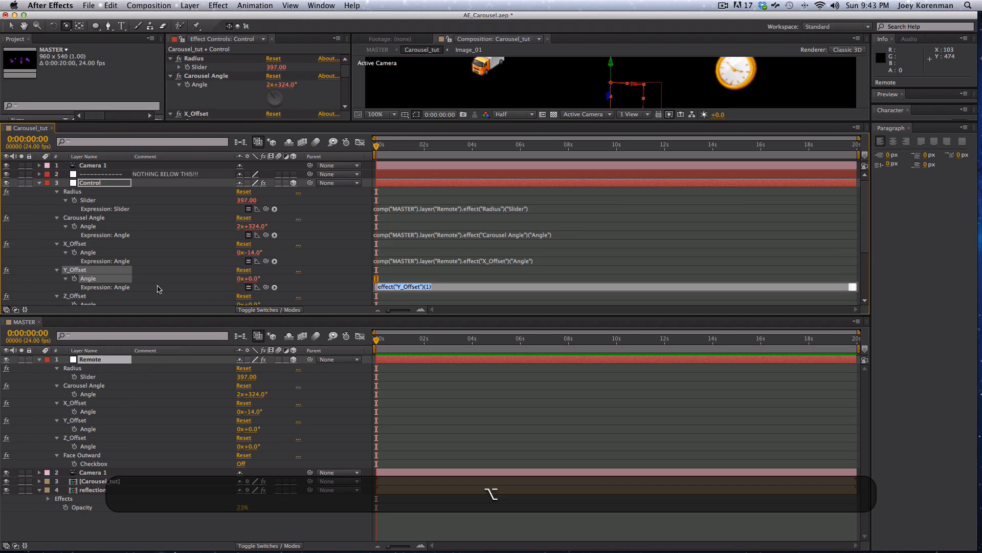
pyautogui.moveTo(265, 287); pyautogui.dragTo(89, 429)
pyautogui.keyDown('alt'); pyautogui.click(74, 305); pyautogui.keyUp('alt')
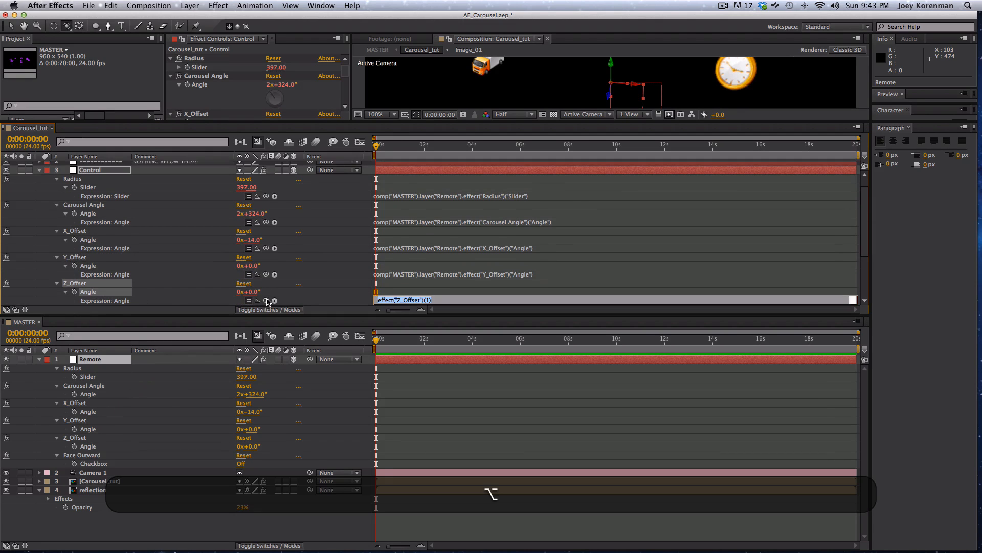
pyautogui.moveTo(266, 301); pyautogui.dragTo(88, 446)
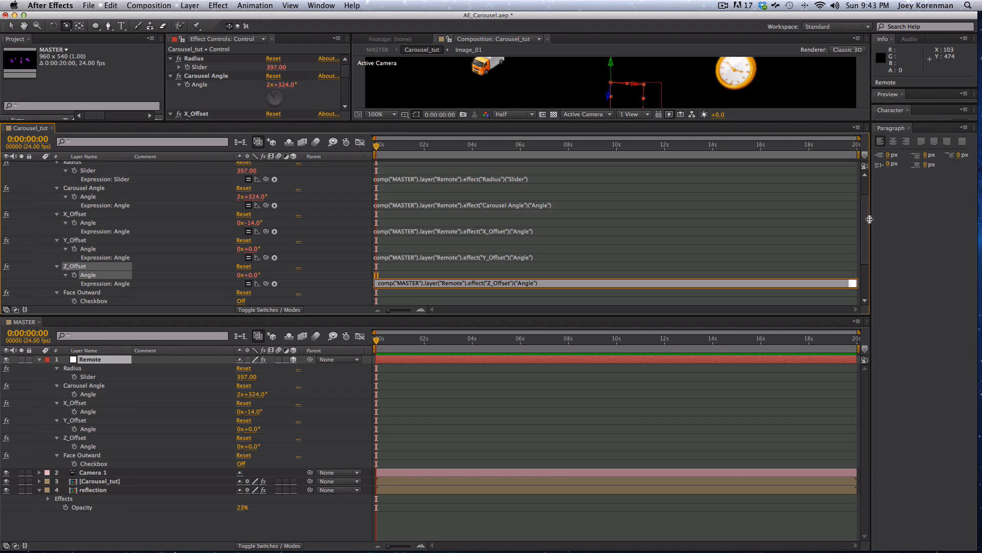
# Link the Control null's Face Outward checkbox to the Remote null's Face Outward checkbox with an expression
pyautogui.moveTo(865, 220); pyautogui.dragTo(865, 241)
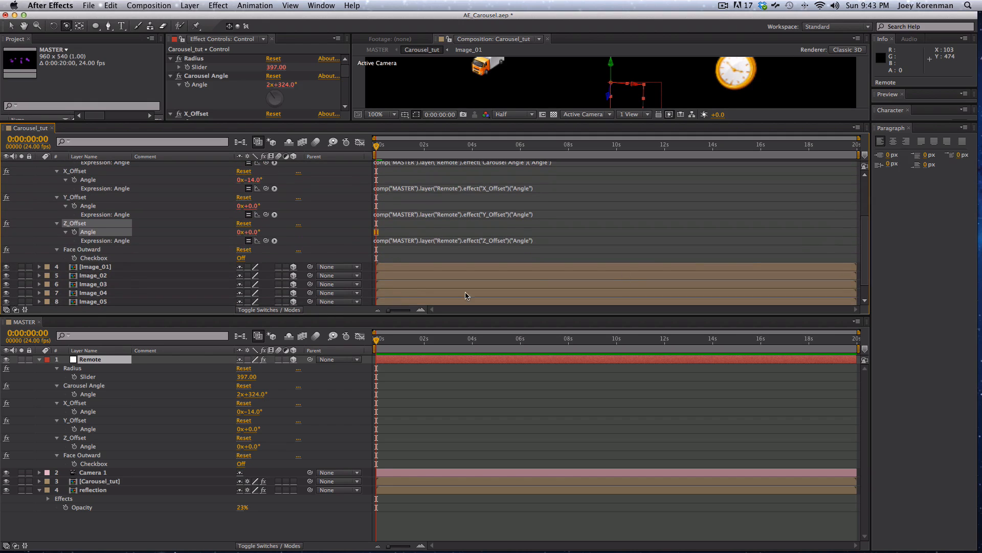
pyautogui.keyDown('alt'); pyautogui.click(75, 258); pyautogui.keyUp('alt')
pyautogui.moveTo(266, 267); pyautogui.dragTo(92, 463)
pyautogui.press('Return')
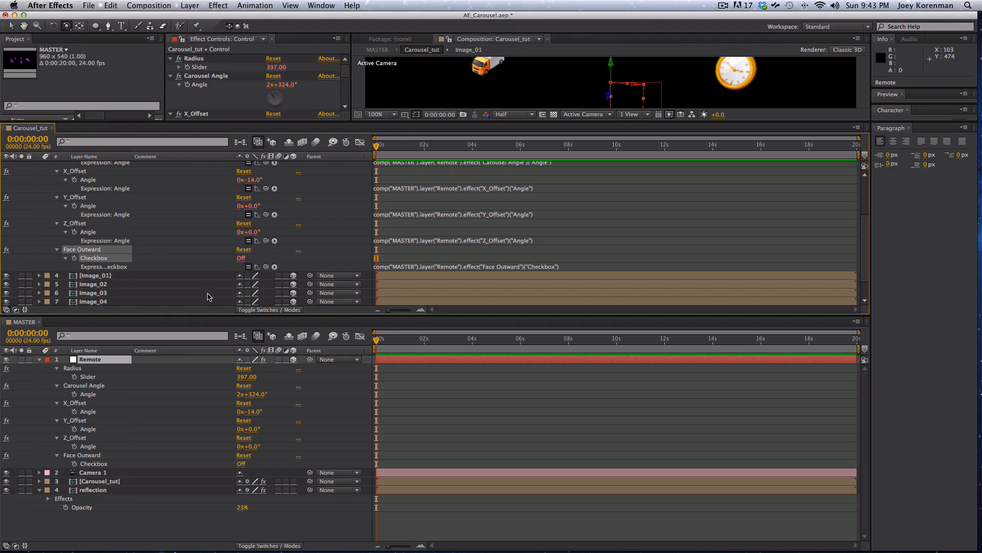
# Close the Carousel_tut timeline and shrink the timeline area to enlarge the composition viewer again
pyautogui.click(52, 128)
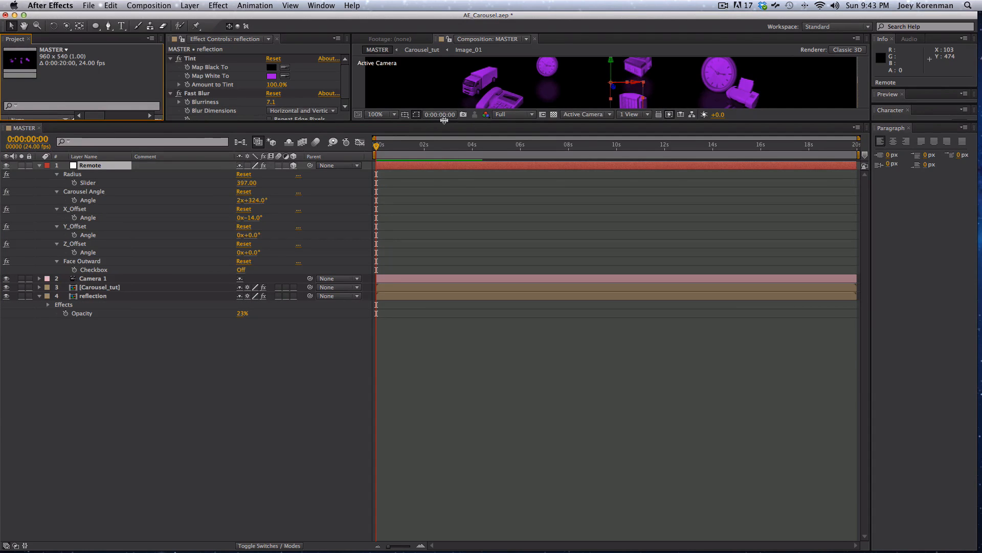
pyautogui.moveTo(444, 120); pyautogui.dragTo(500, 320)
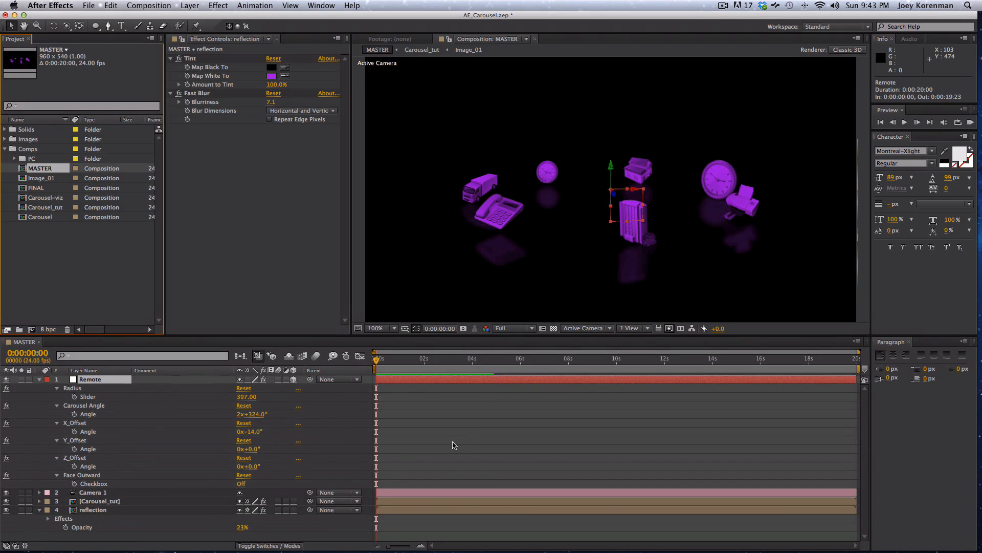
# Collapse the Remote and reflection layers' properties in MASTER, and select the Remote null
pyautogui.click(39, 379)
pyautogui.click(40, 406)
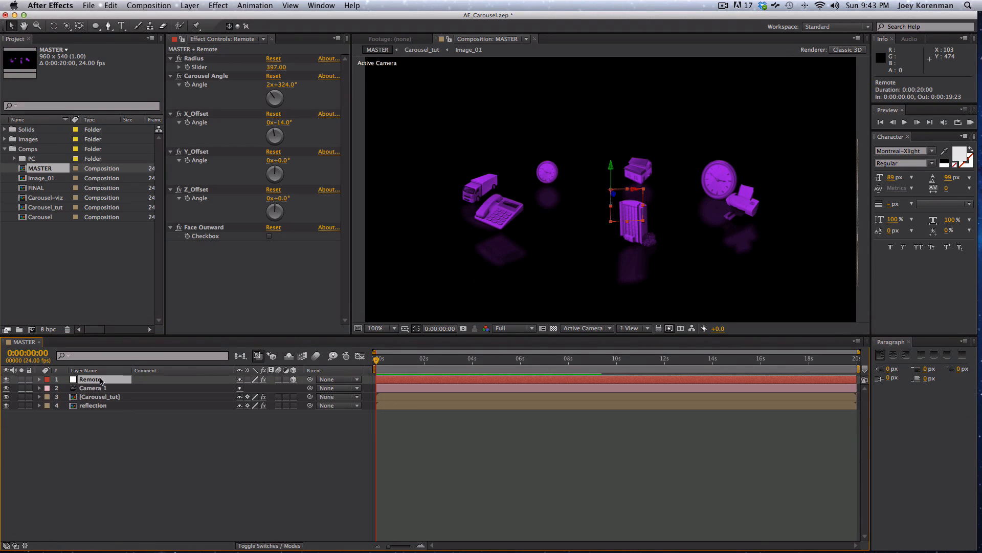
pyautogui.press('u')
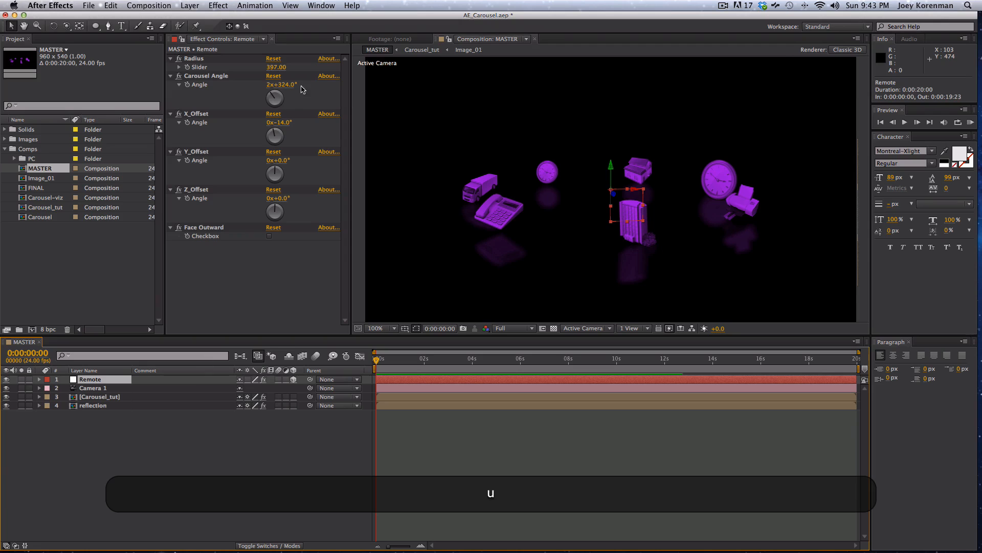
# Set the Remote null's Radius to 431 and Carousel Angle to 2x+328.0°, and undo the last X_Offset change
pyautogui.moveTo(283, 84); pyautogui.dragTo(304, 112)
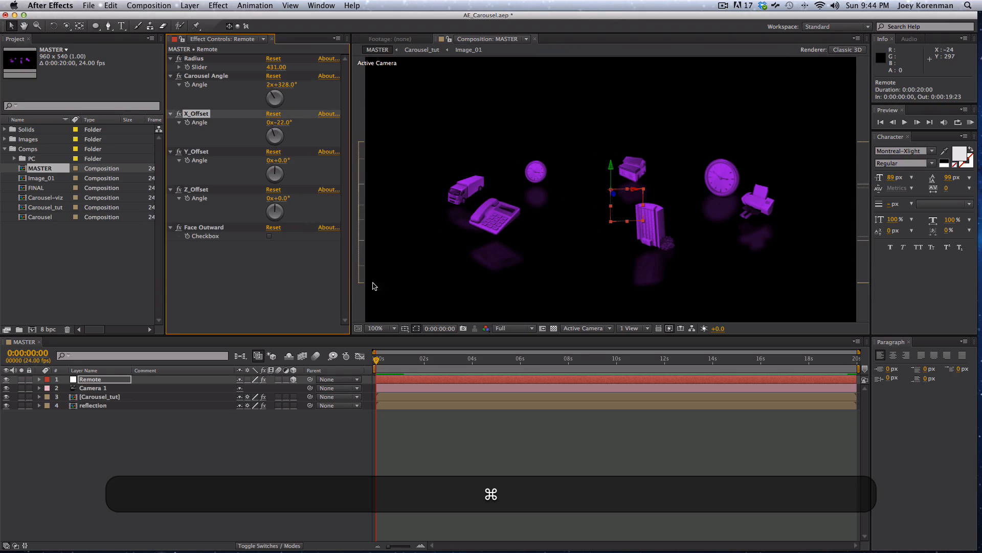
pyautogui.press('super+z')
# Test the Remote null's Face Outward option by switching it on and off twice, leaving it off
pyautogui.click(270, 236)
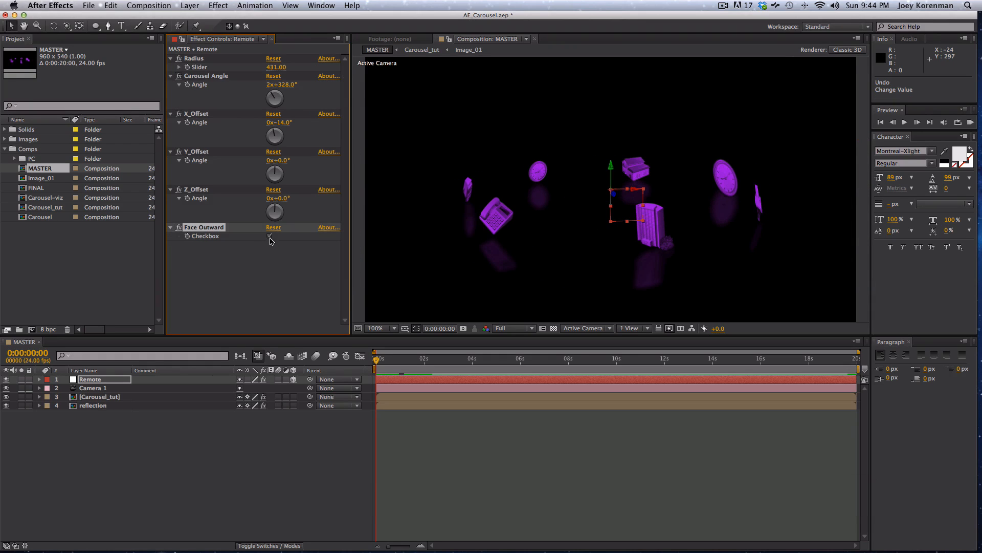
pyautogui.click(271, 239)
pyautogui.click(271, 239)
pyautogui.click(270, 236)
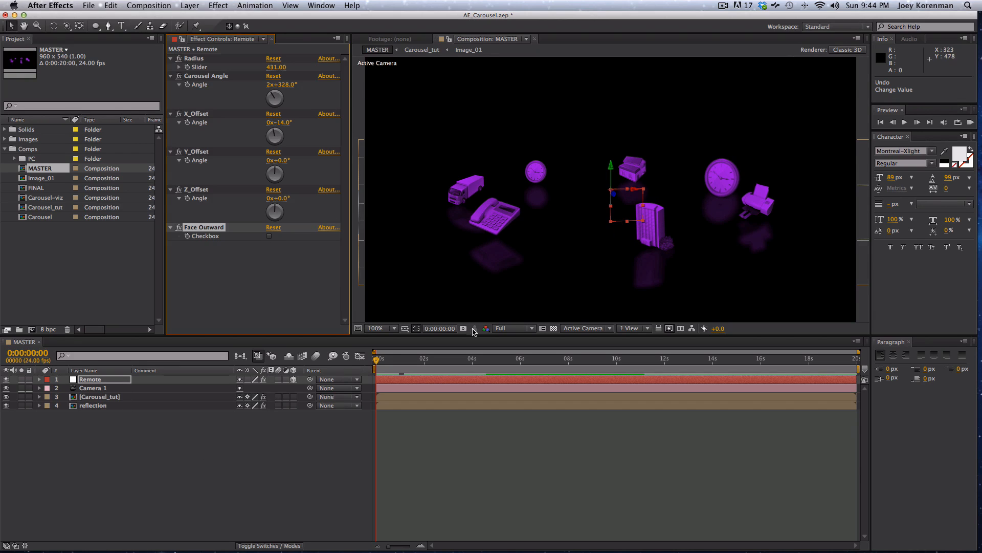
# Open the Carousel_tut comp from MASTER and collapse the expanded properties of all its layers
pyautogui.click(110, 397)
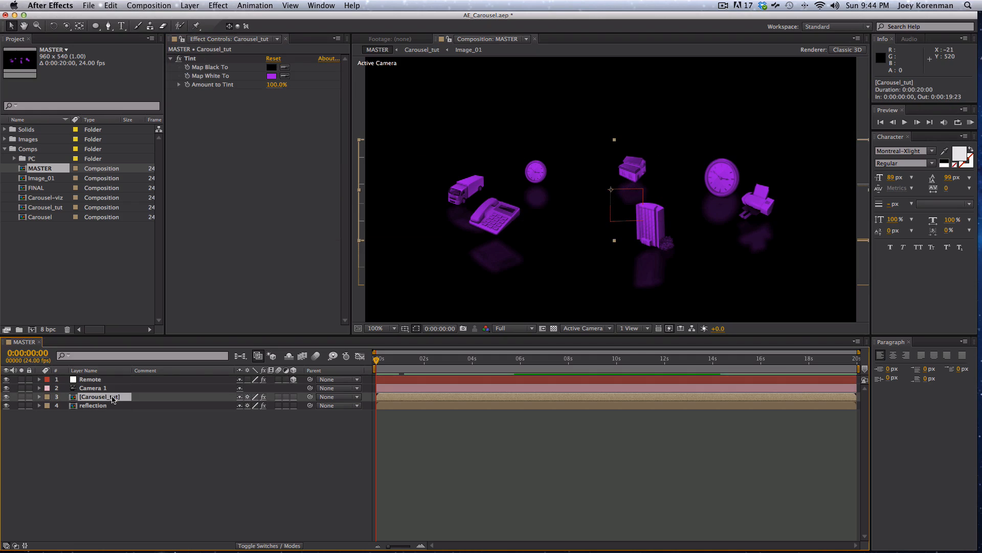
pyautogui.doubleClick(114, 399)
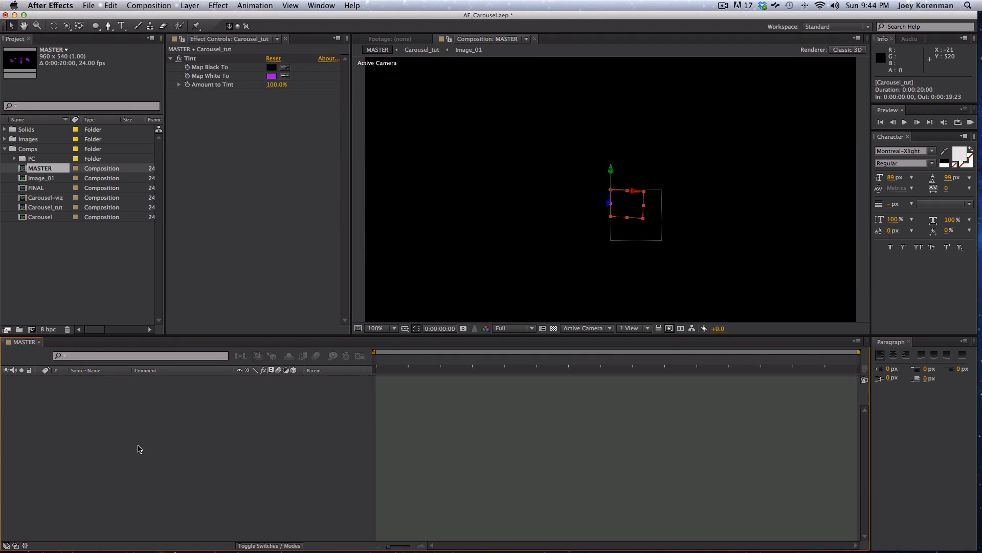
pyautogui.click(210, 454)
pyautogui.press('shift+super+grave')
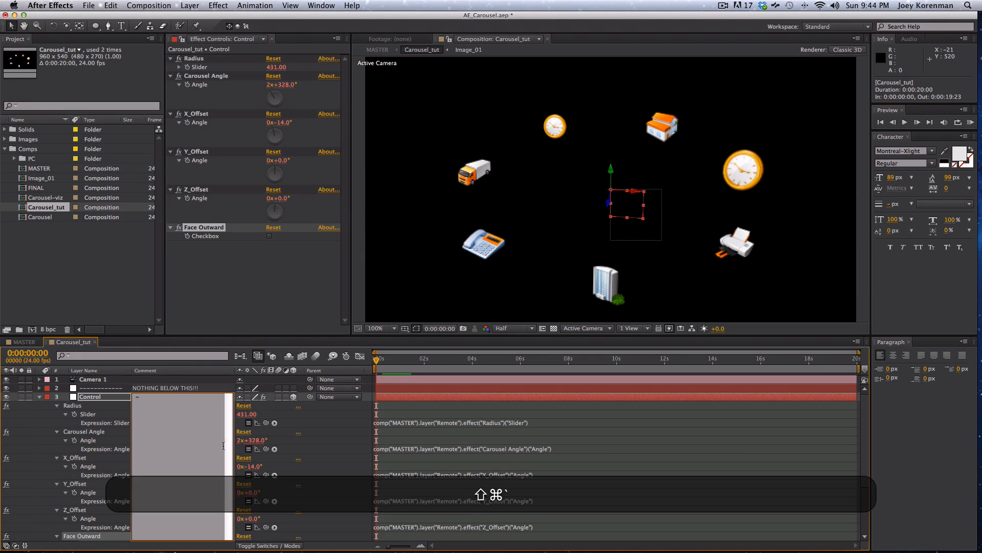
pyautogui.press('Escape')
pyautogui.press('super+a')
pyautogui.press('shift+super+grave')
pyautogui.press('shift+super+grave')
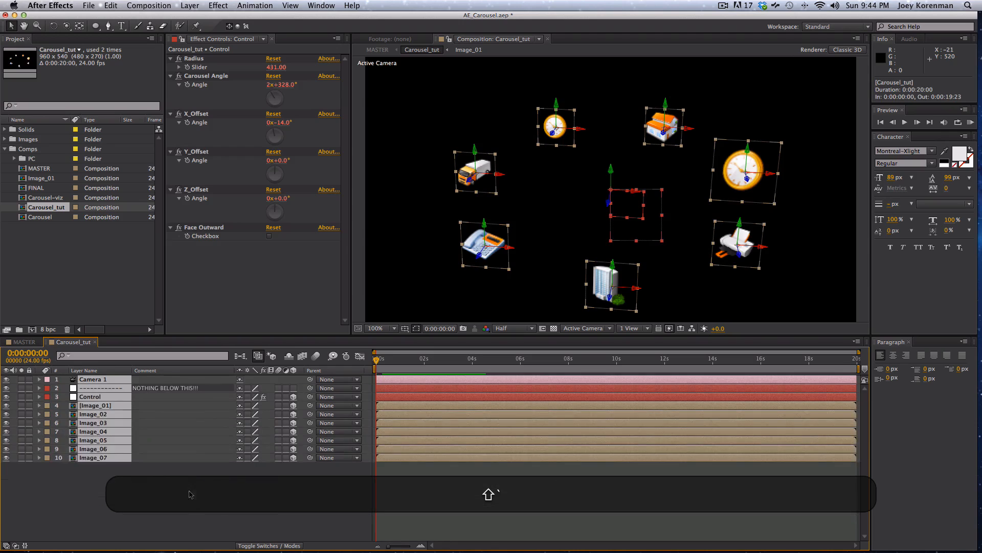
# Duplicate the Image_07 layer in Carousel_tut to add another icon to the ring, and return to the MASTER comp
pyautogui.click(191, 495)
pyautogui.click(153, 457)
pyautogui.press('super+d')
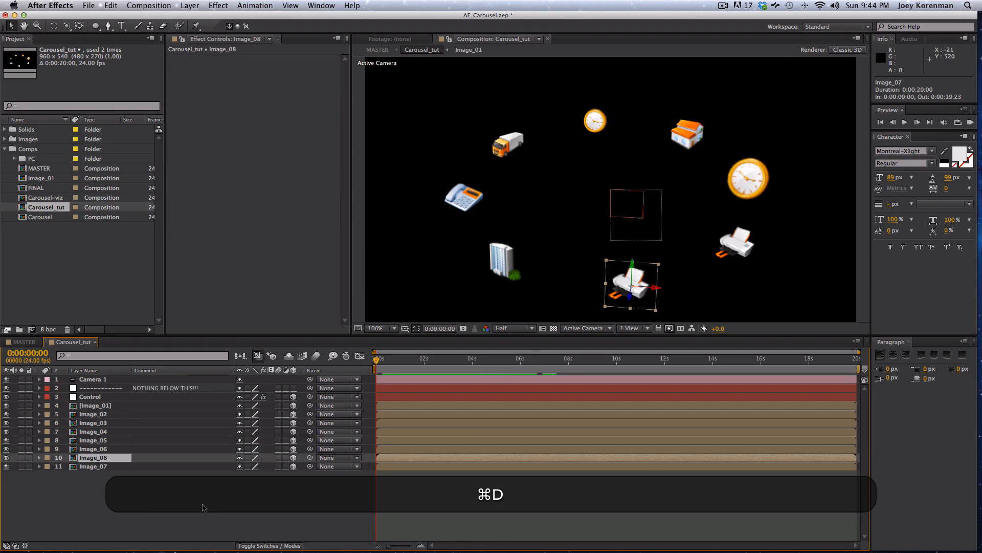
pyautogui.click(23, 342)
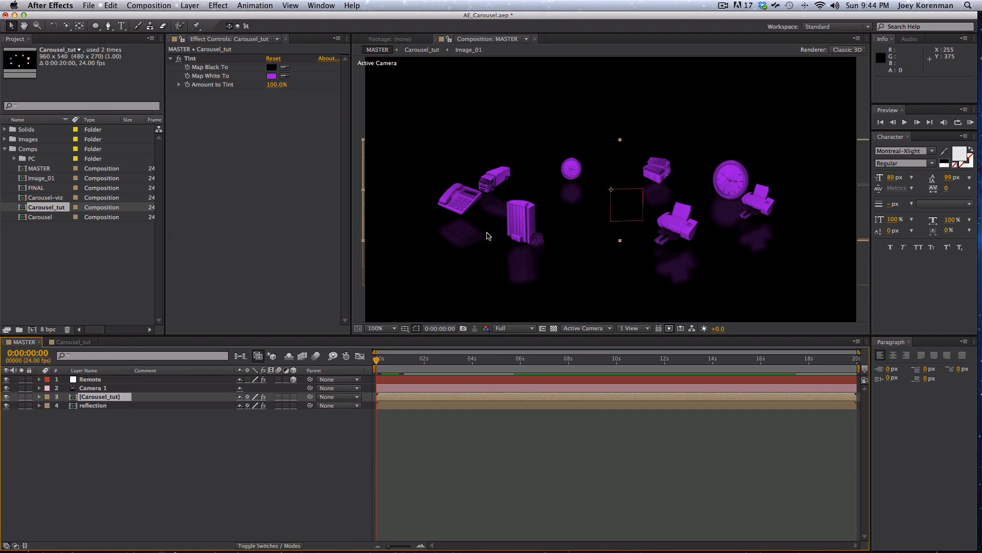